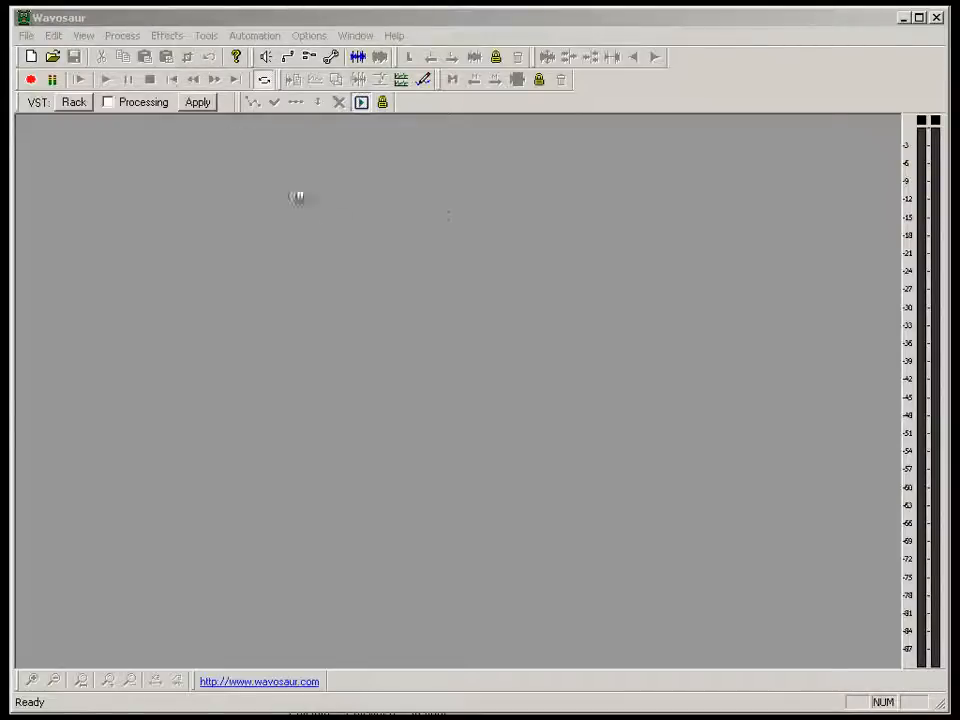
Record a new audio clip and maximize its waveform window.
click(513, 202)
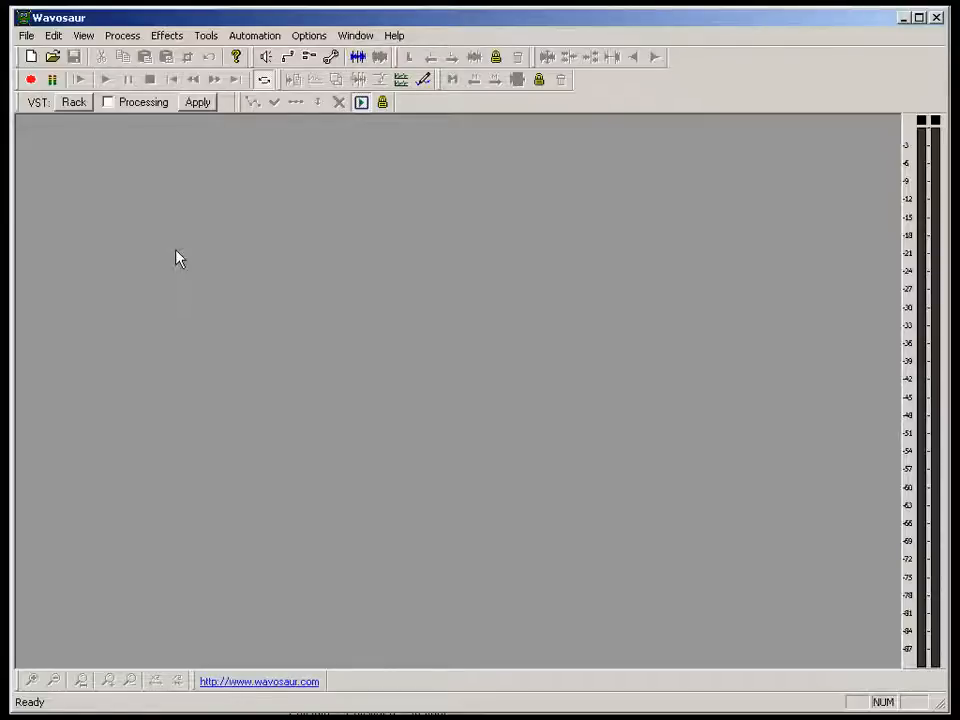
click(37, 86)
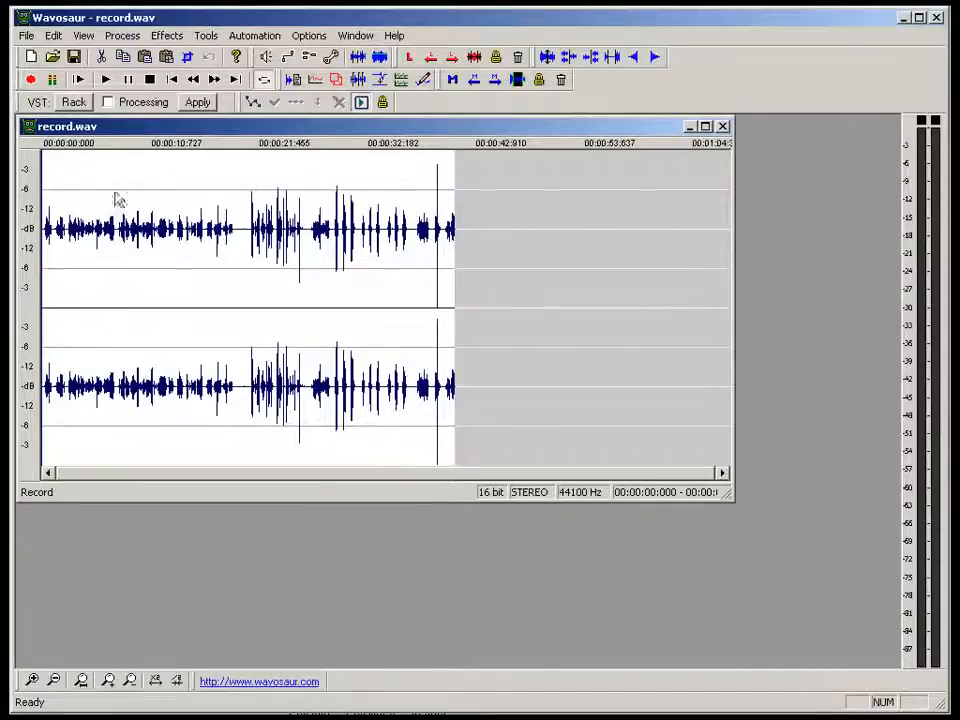
click(705, 126)
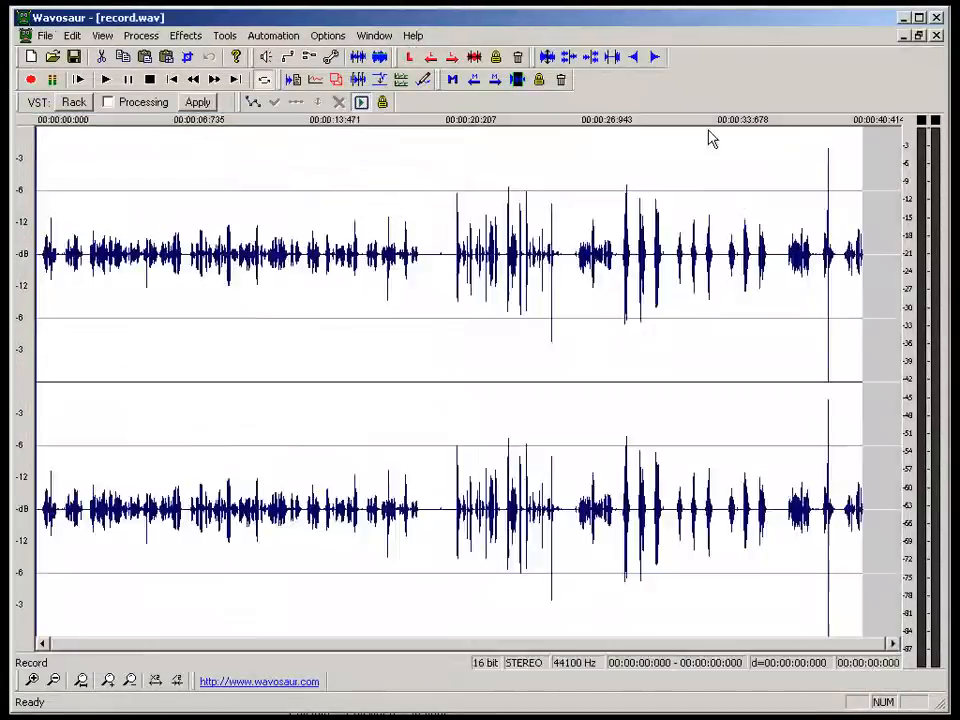
Select the loud spike near the recording's end, from about 39.221 to 39.284 seconds, and normalize it to -6 dB.
drag(451, 467, 833, 475)
click(781, 430)
scroll(833, 475, up, 2)
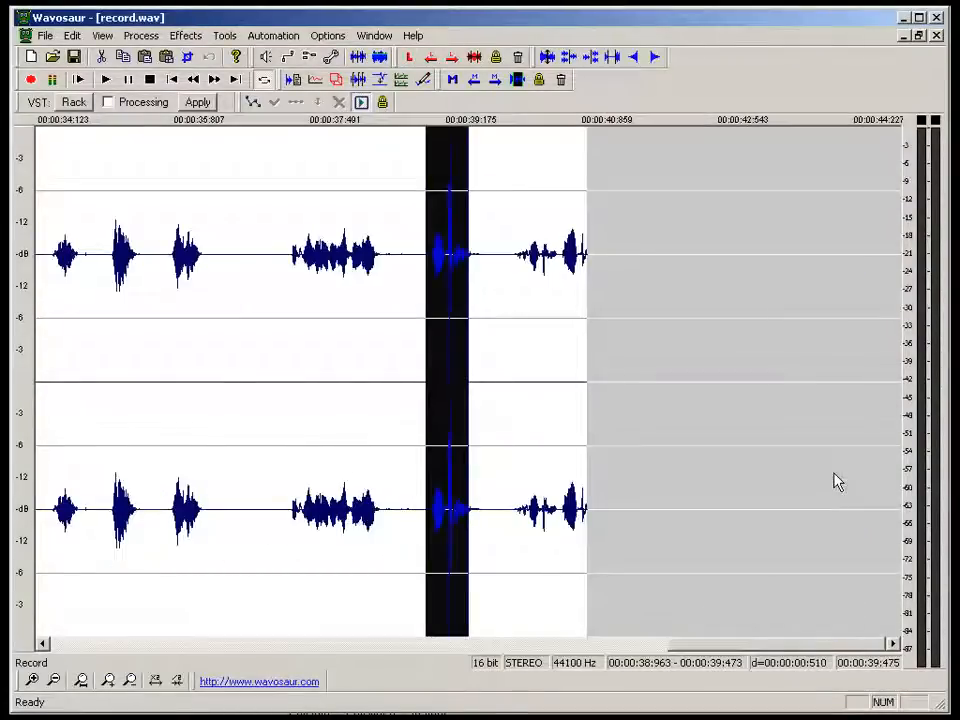
scroll(499, 482, up, 1)
scroll(499, 482, down, 1)
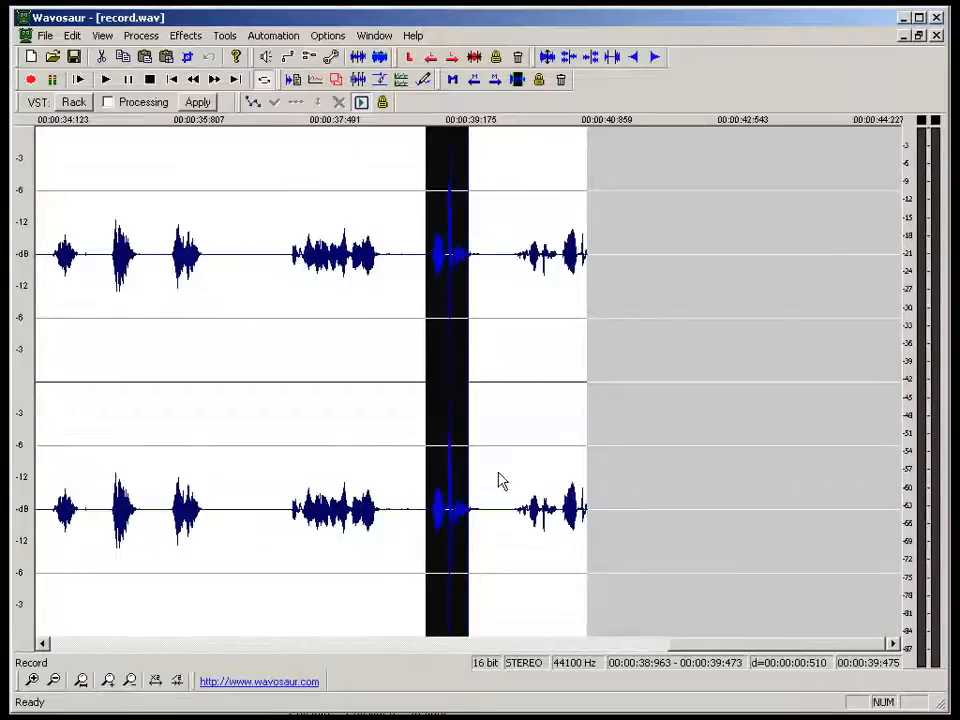
scroll(502, 481, up, 1)
scroll(502, 481, down, 2)
scroll(502, 481, up, 1)
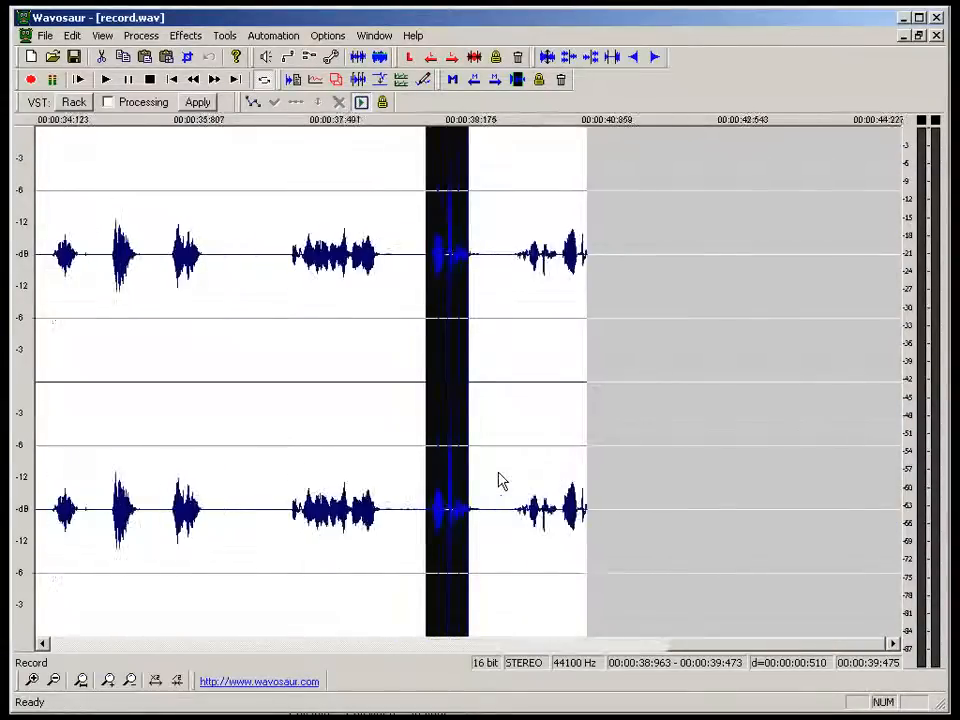
scroll(502, 481, up, 3)
click(303, 330)
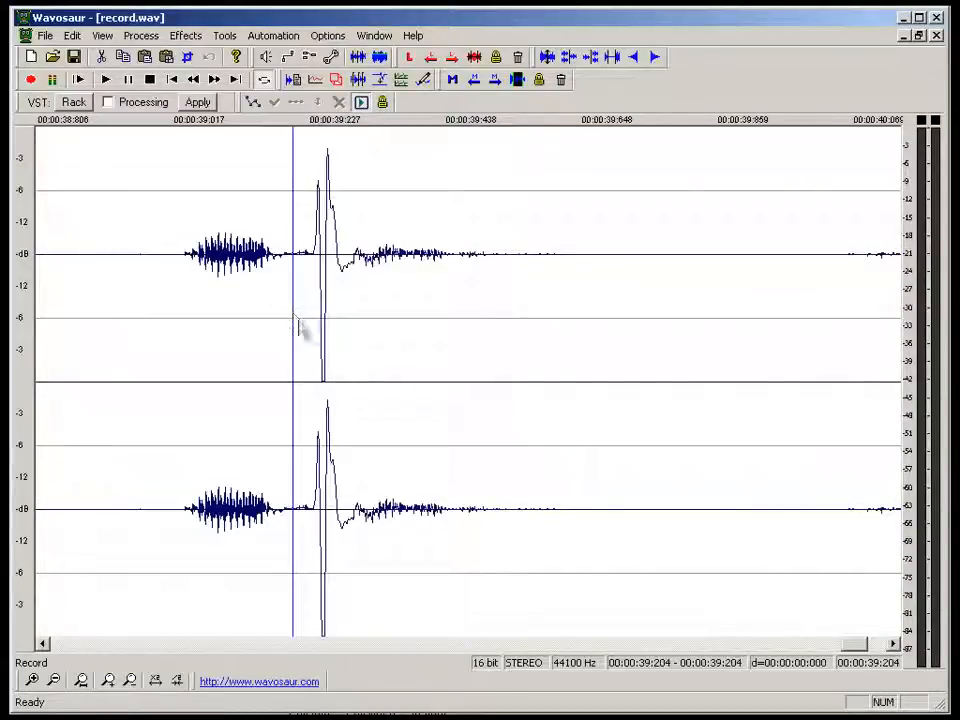
drag(307, 335, 354, 320)
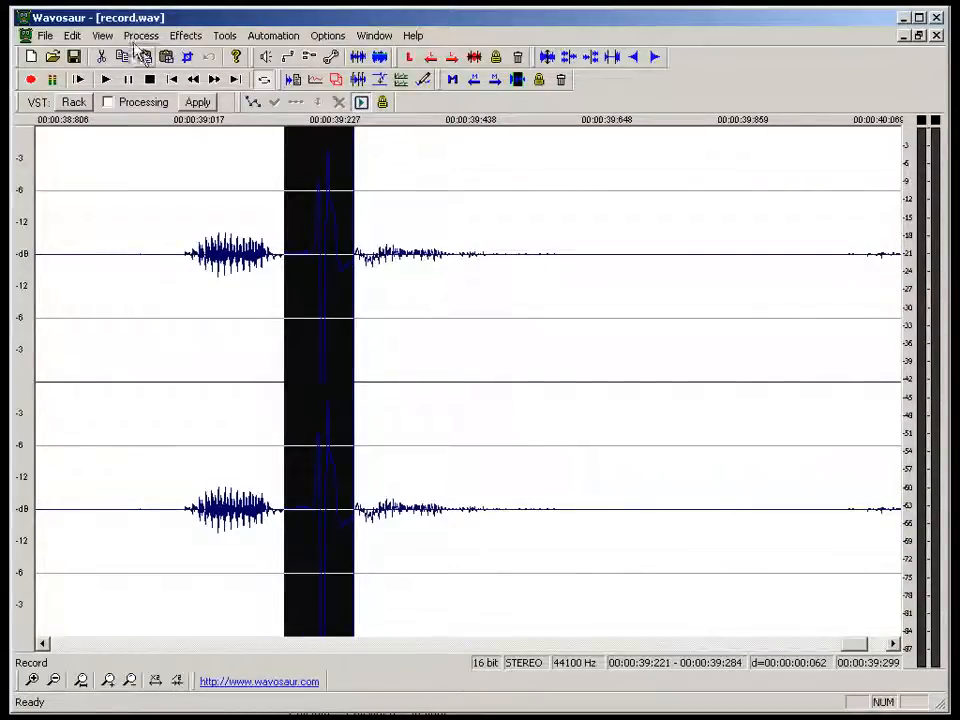
click(141, 35)
mouse_move(200, 278)
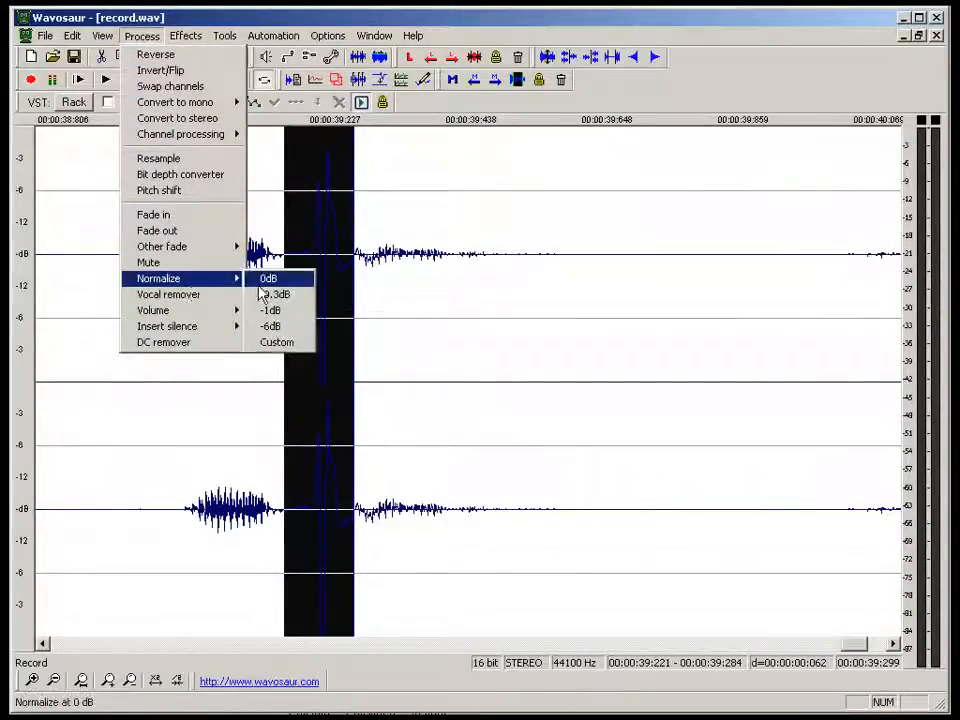
click(300, 326)
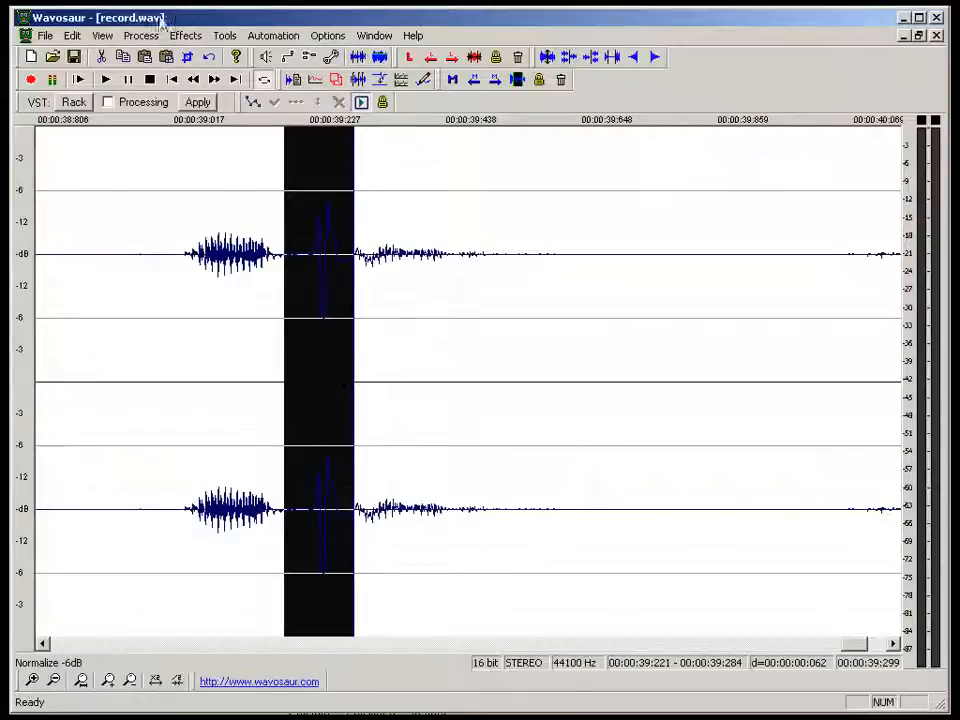
click(141, 35)
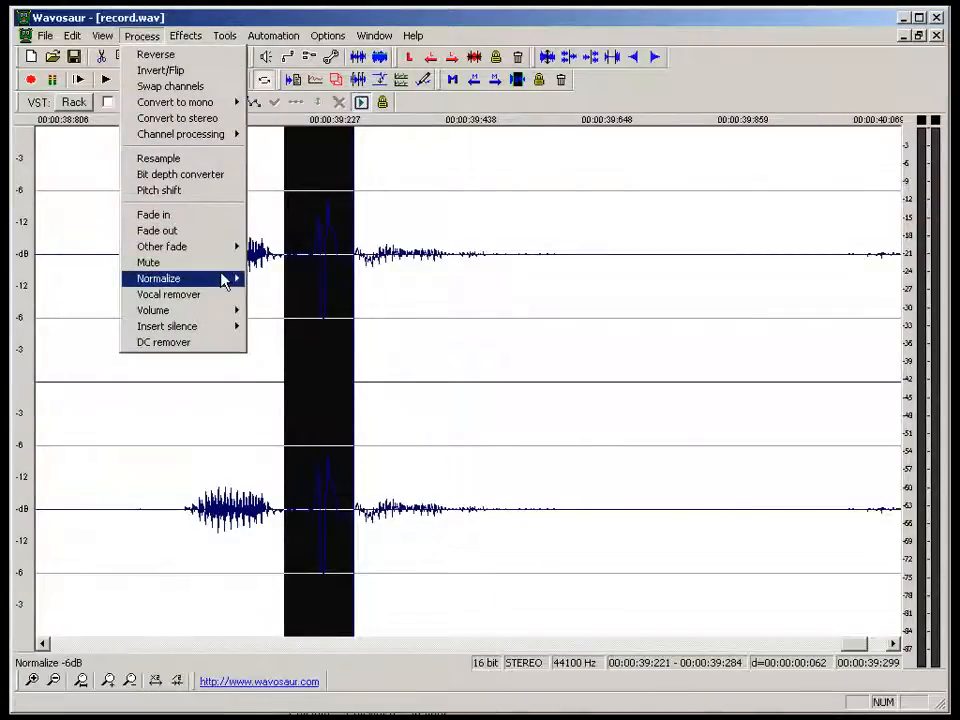
mouse_move(233, 279)
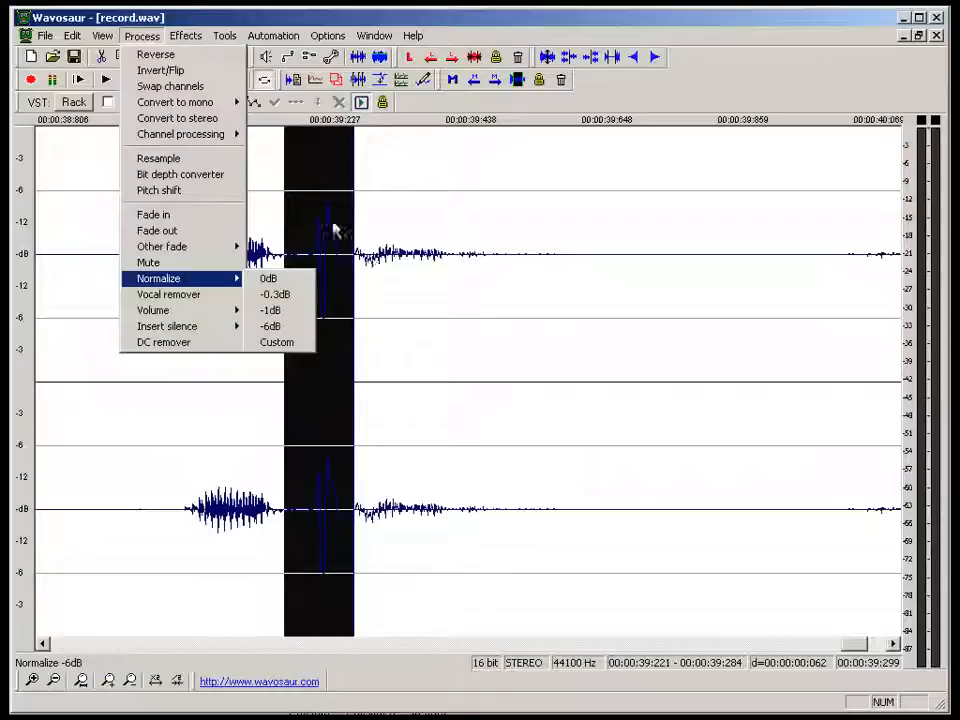
click(372, 227)
Delete the quieter first part of the recording, from the start to about 19.829 seconds.
scroll(370, 227, down, 5)
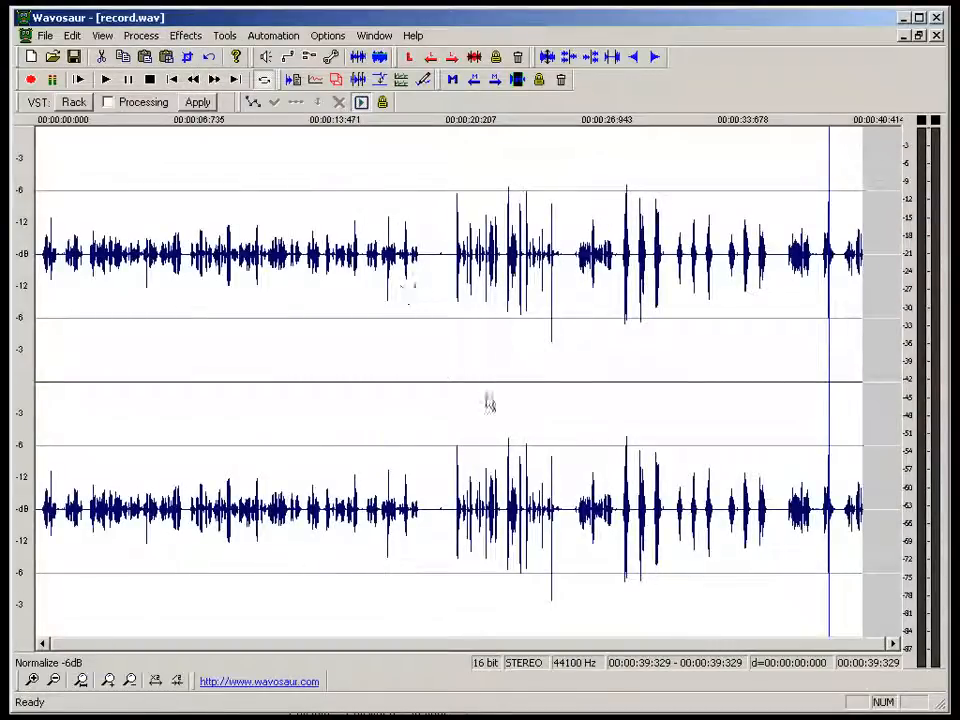
click(454, 431)
drag(454, 447, 465, 447)
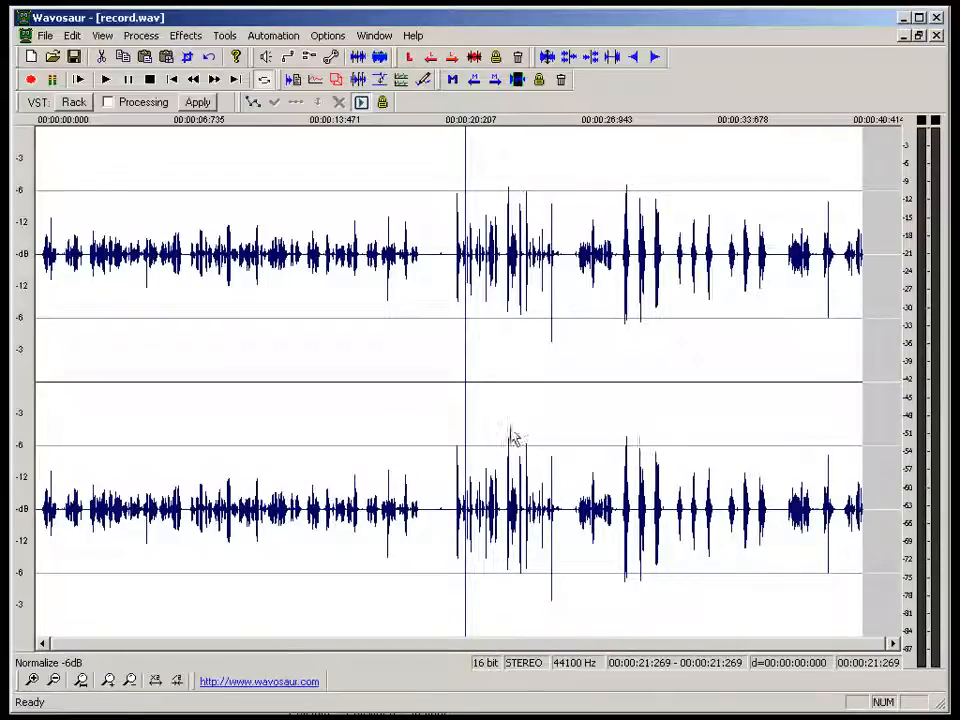
click(335, 385)
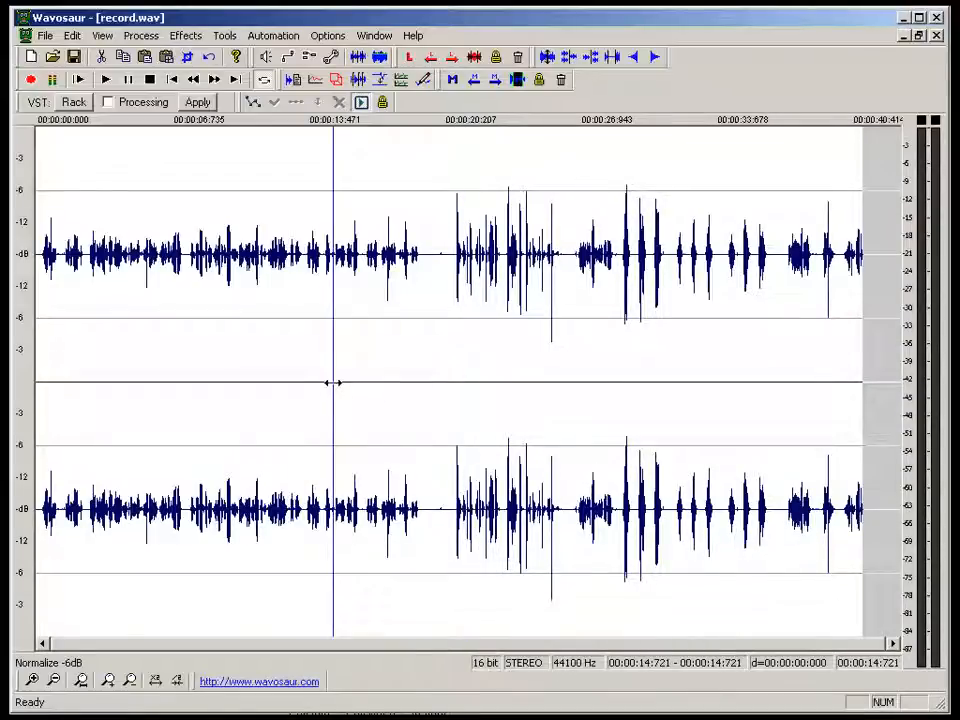
key(space)
drag(431, 362, 19, 376)
click(467, 364)
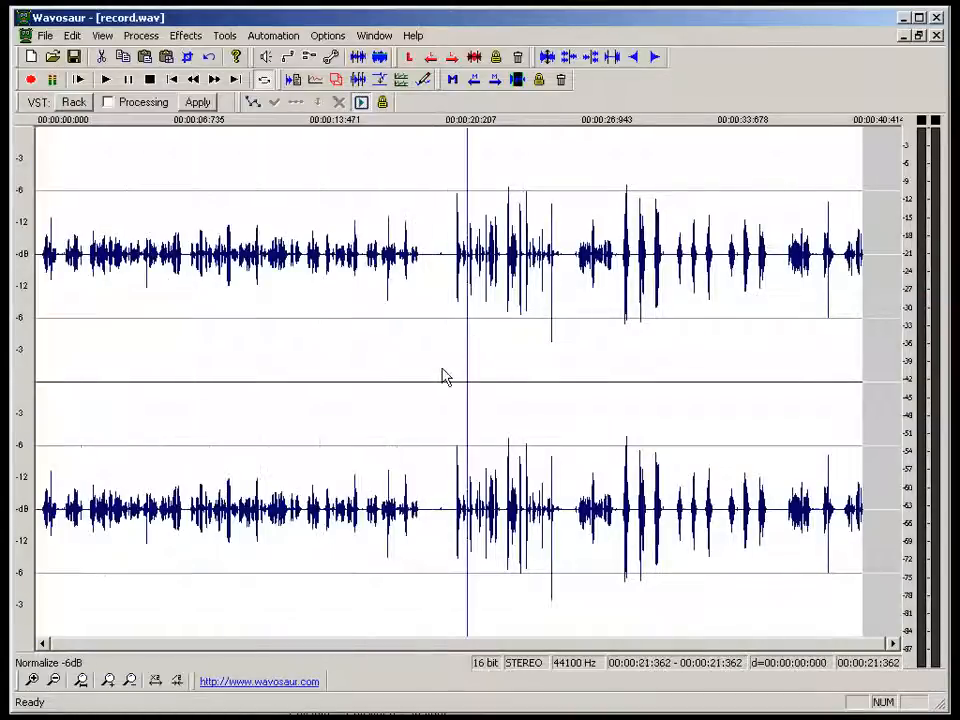
drag(436, 371, 30, 385)
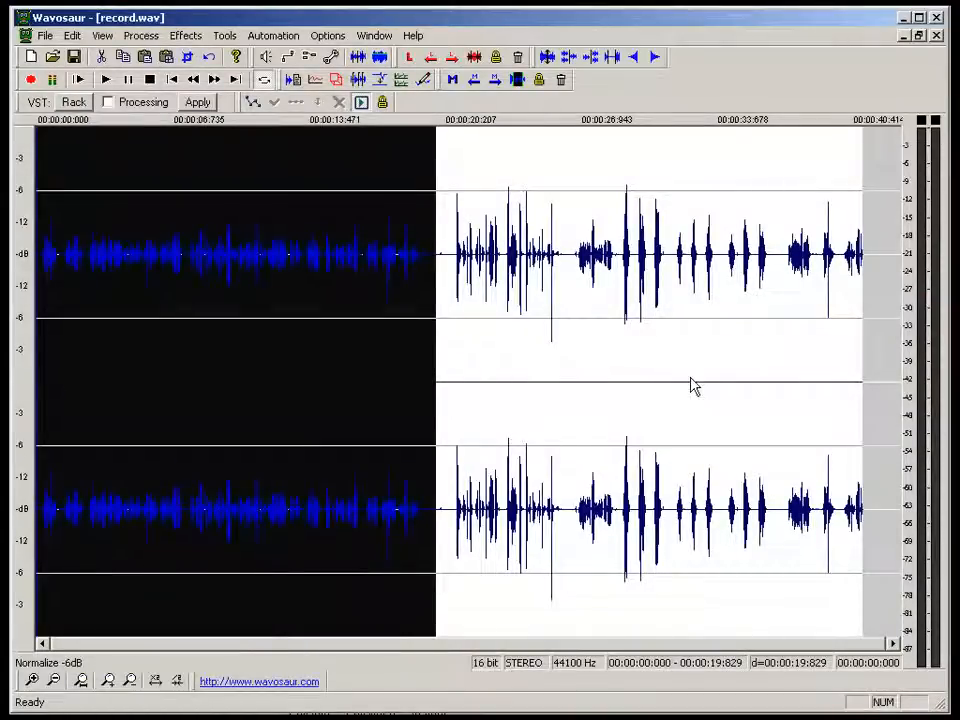
key(Delete)
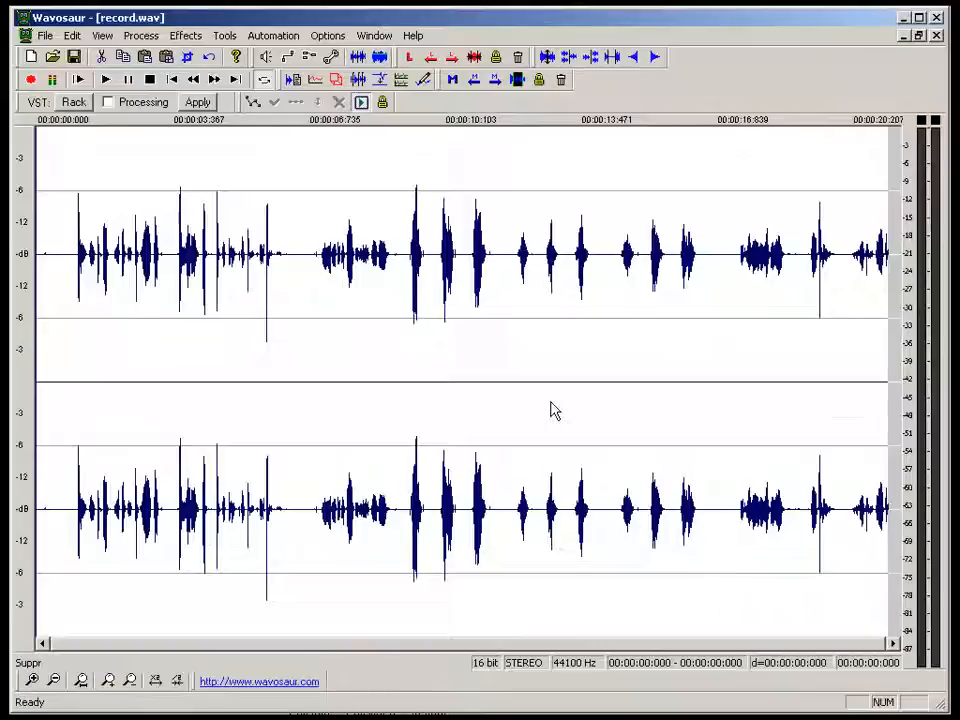
Delete most of the silent lead-in before the first peak at the start of the recording.
drag(77, 417, 36, 420)
click(57, 418)
key(Delete)
scroll(75, 413, up, 2)
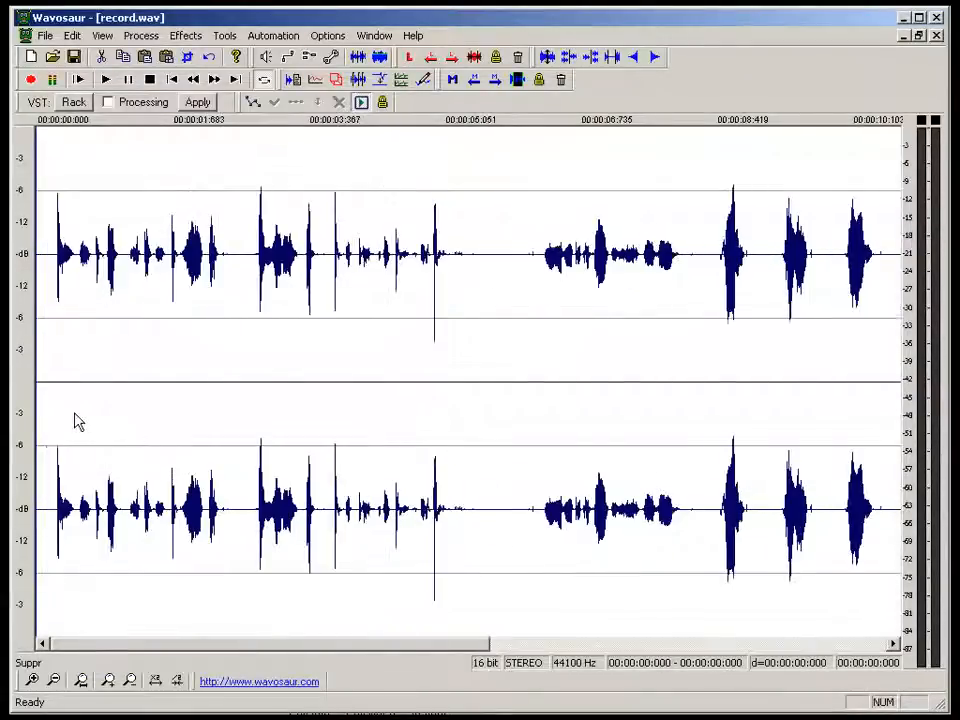
scroll(78, 421, down, 2)
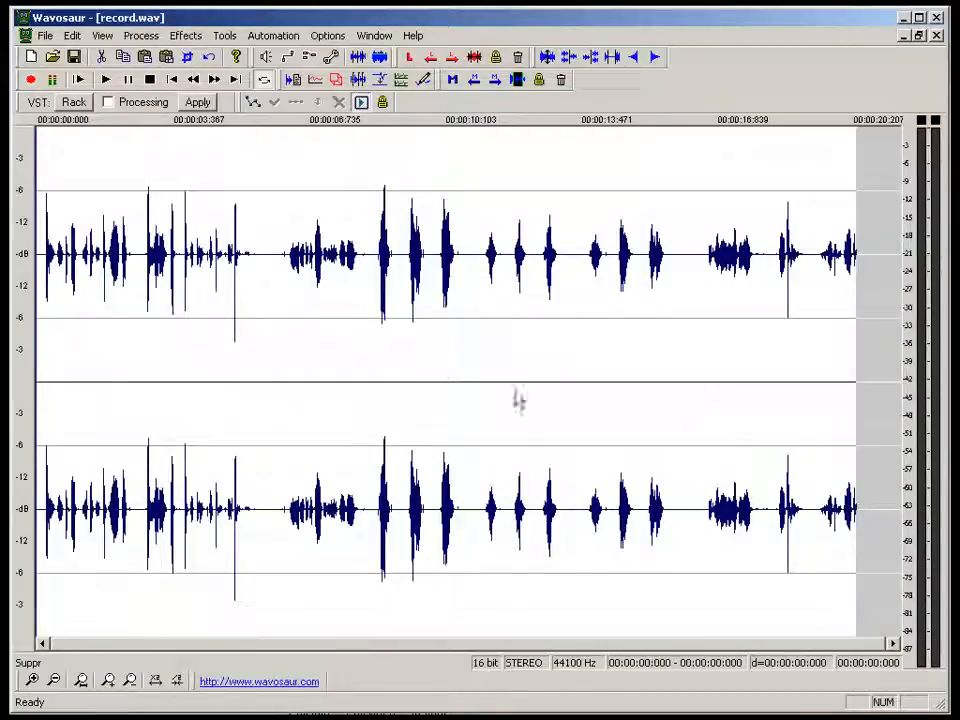
Play the three loud words, select them from about 8.359 to 10.611 seconds, and normalize them to -6 dB.
click(381, 437)
key(space)
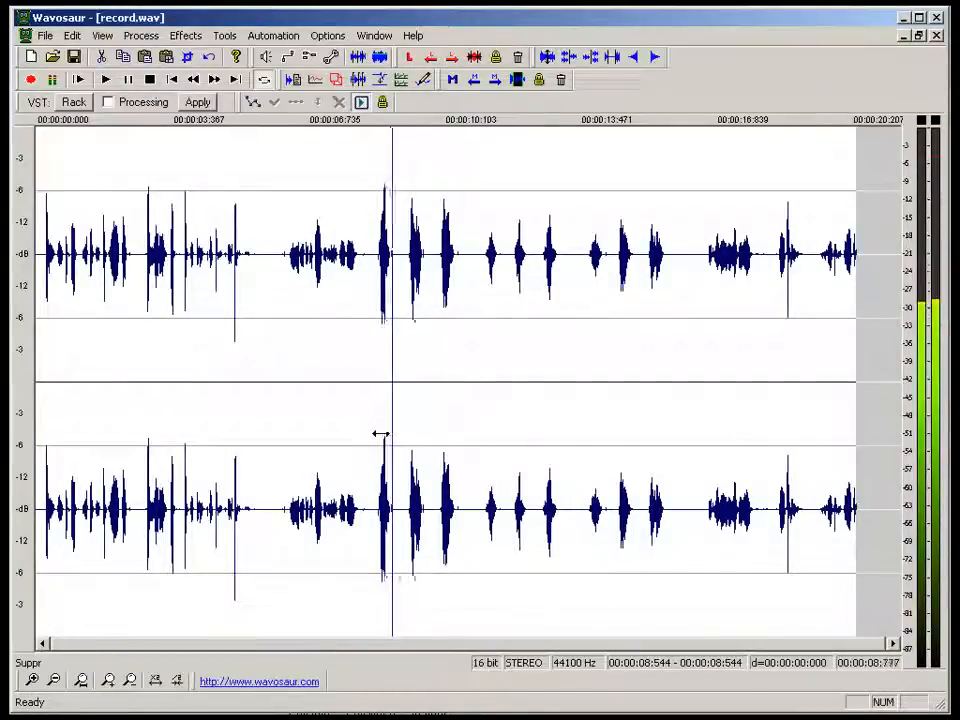
key(space)
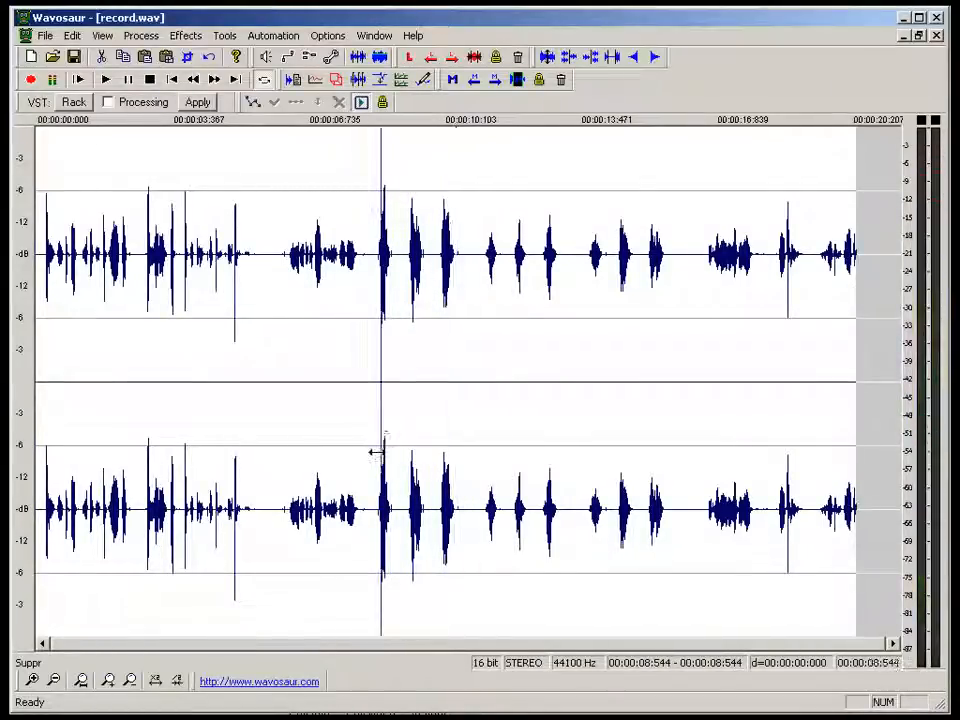
drag(373, 458, 464, 445)
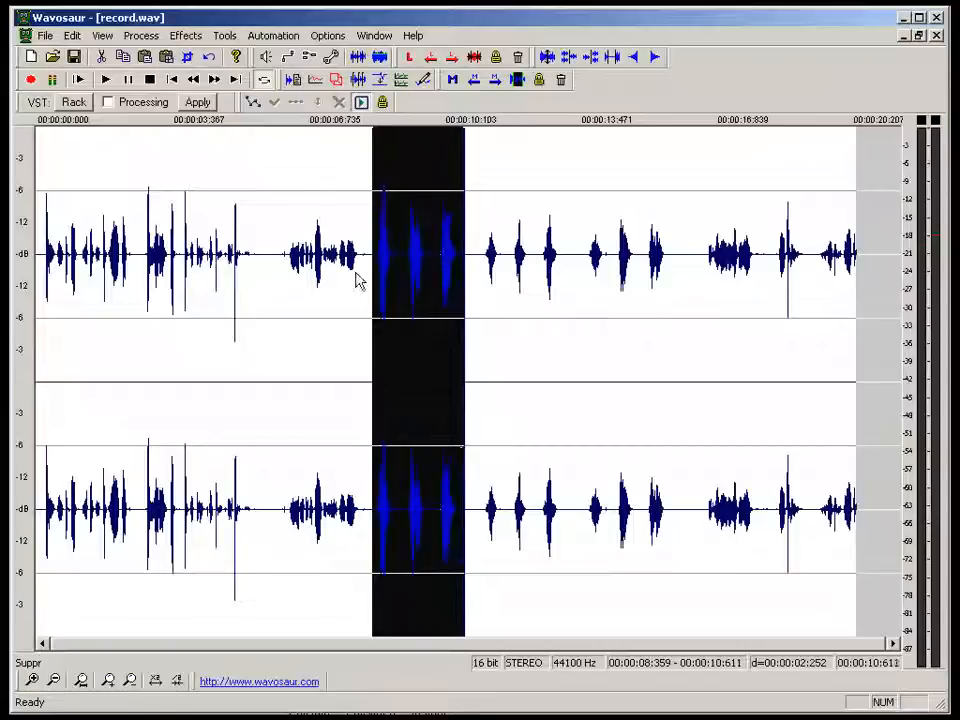
click(150, 36)
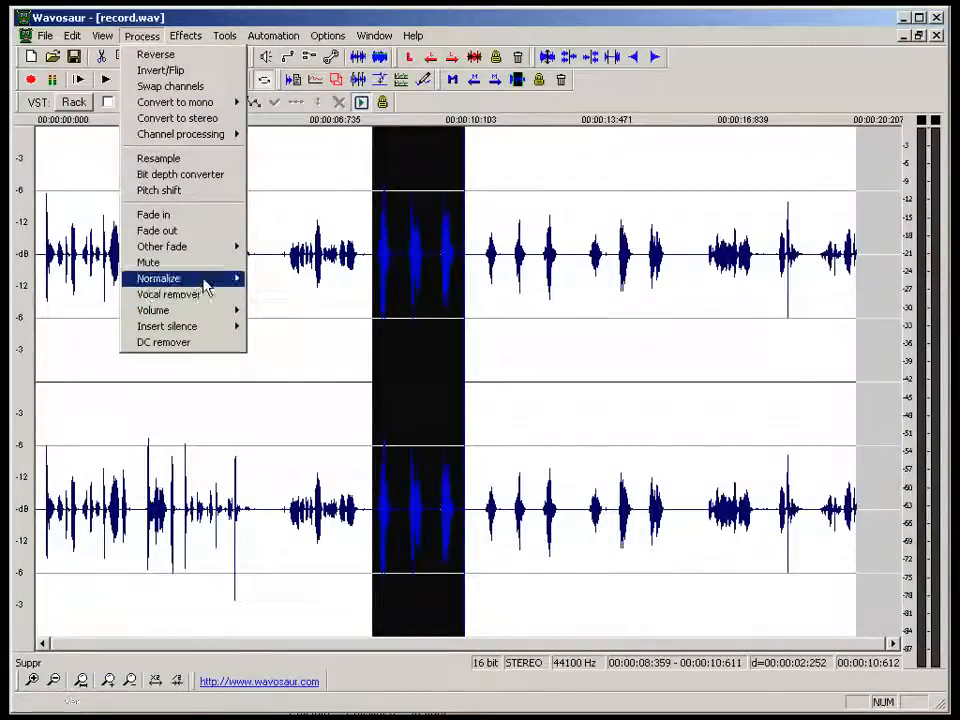
mouse_move(238, 279)
click(290, 327)
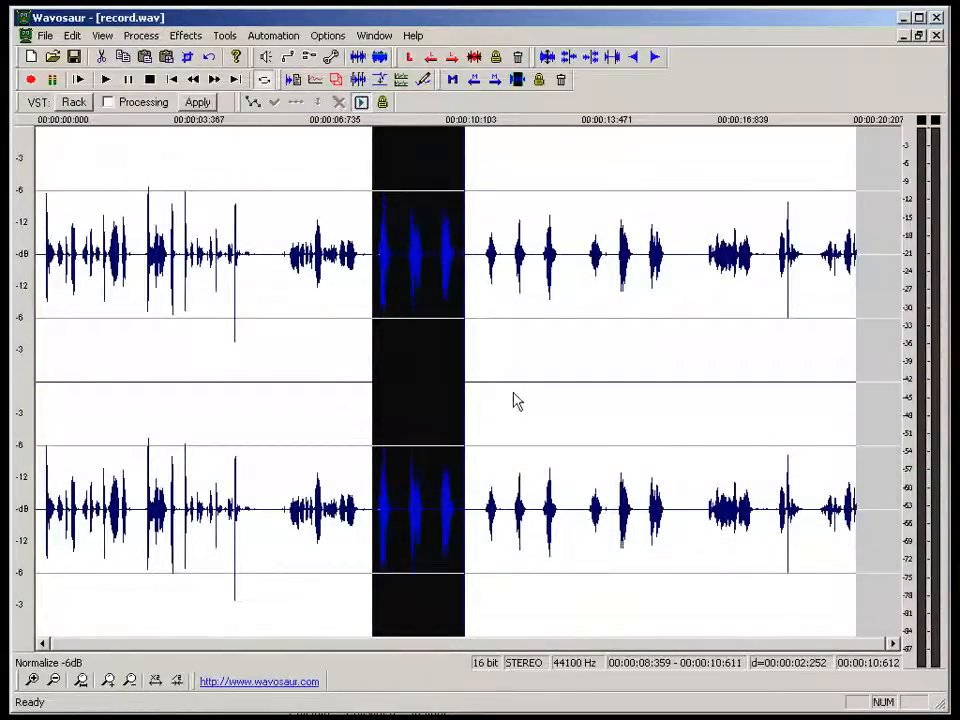
Change the volume of the three selected words by -6 dB and play them back.
click(142, 36)
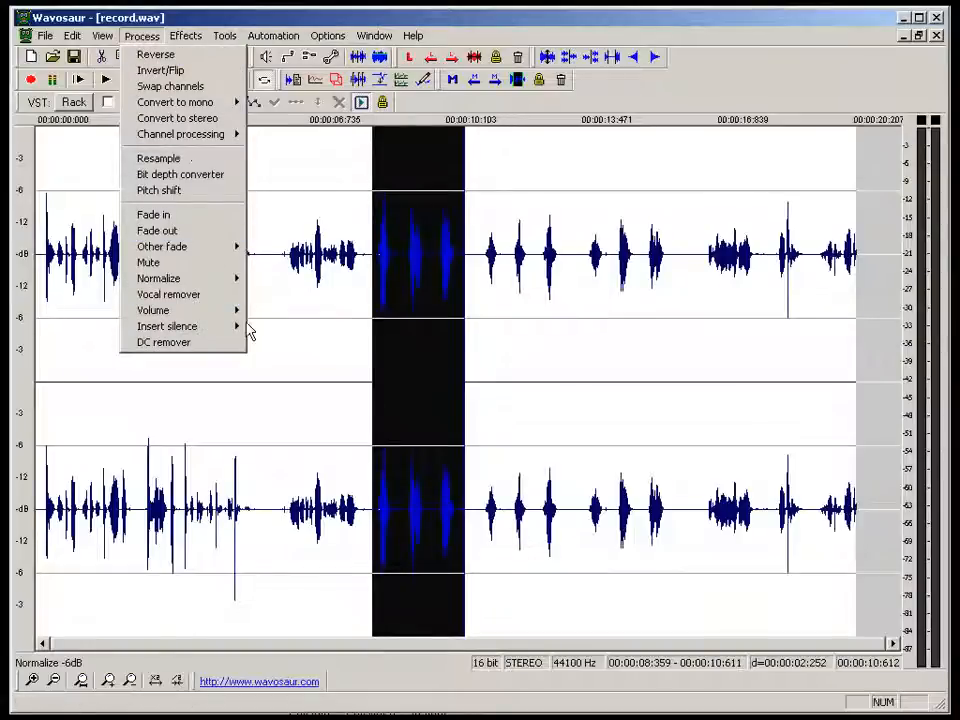
mouse_move(218, 316)
click(298, 327)
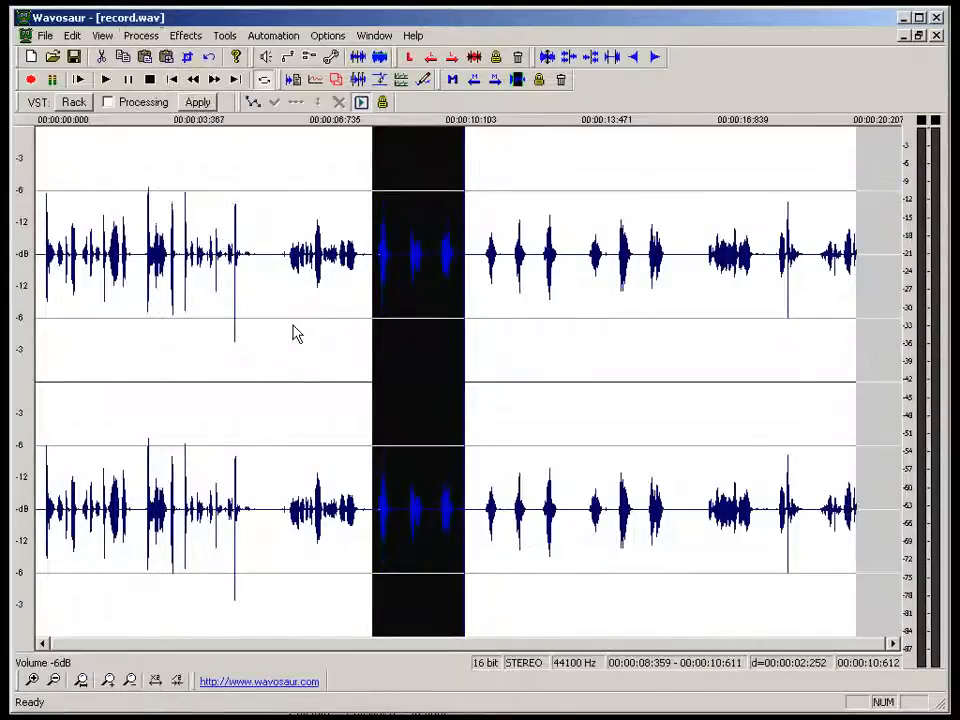
key(space)
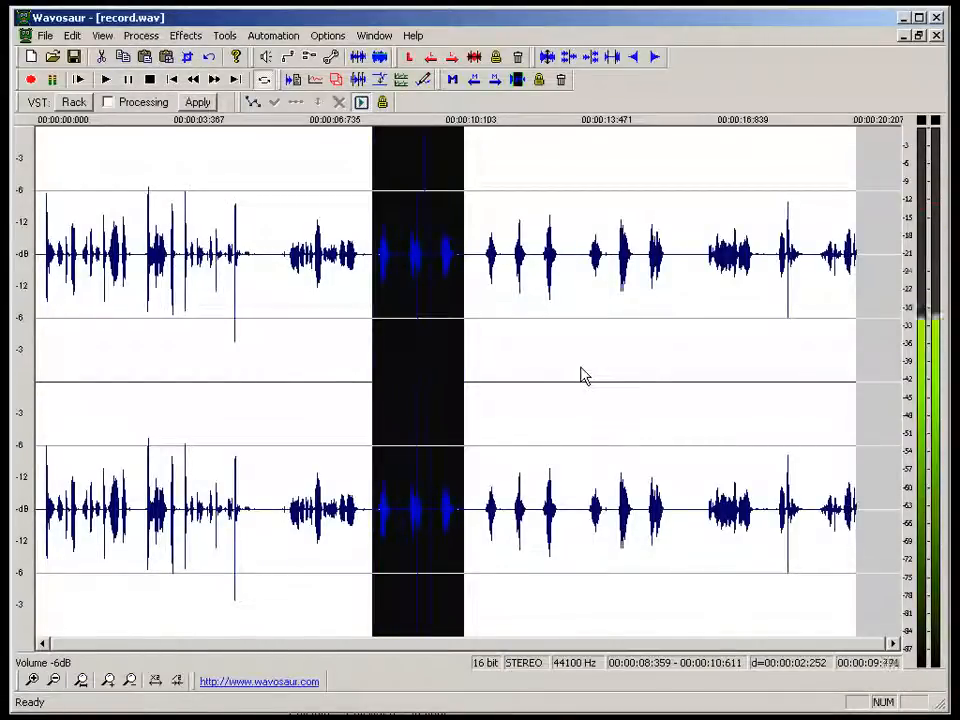
Select the first of the three words, from about 8.429 to 8.836 seconds, play it and copy it.
scroll(491, 379, up, 2)
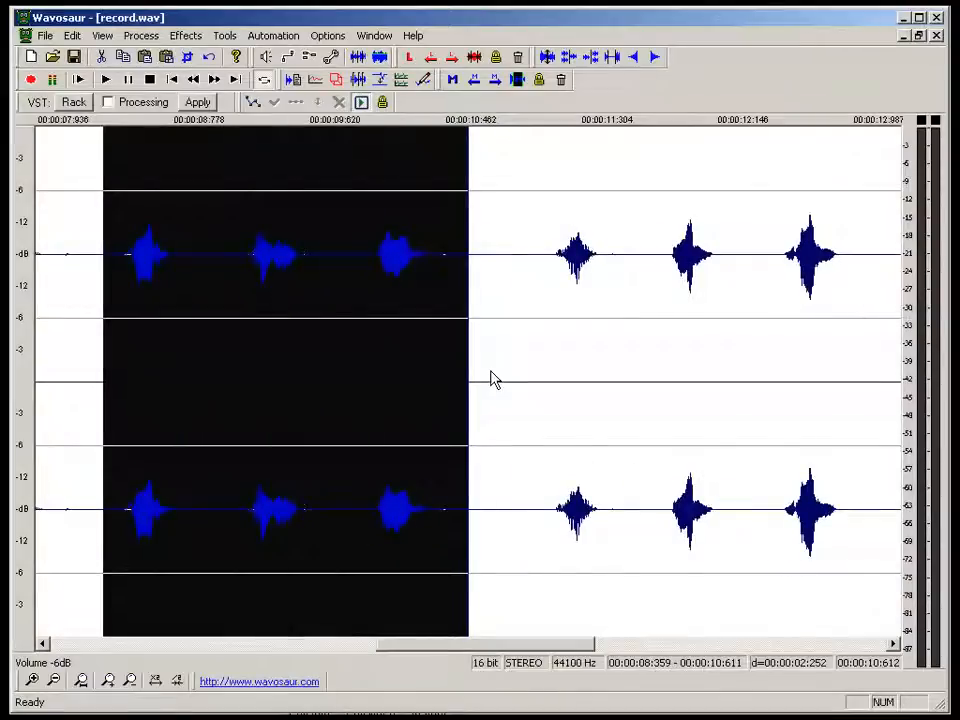
click(139, 382)
drag(112, 454, 147, 455)
drag(208, 460, 206, 460)
click(176, 481)
click(176, 483)
click(148, 488)
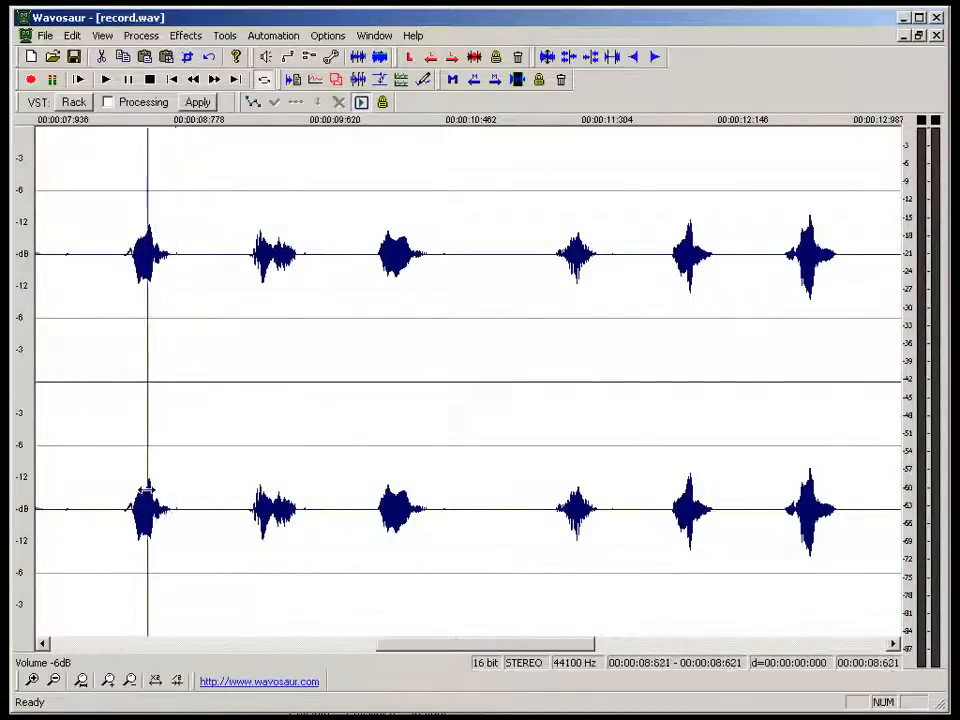
click(125, 491)
drag(116, 500, 180, 492)
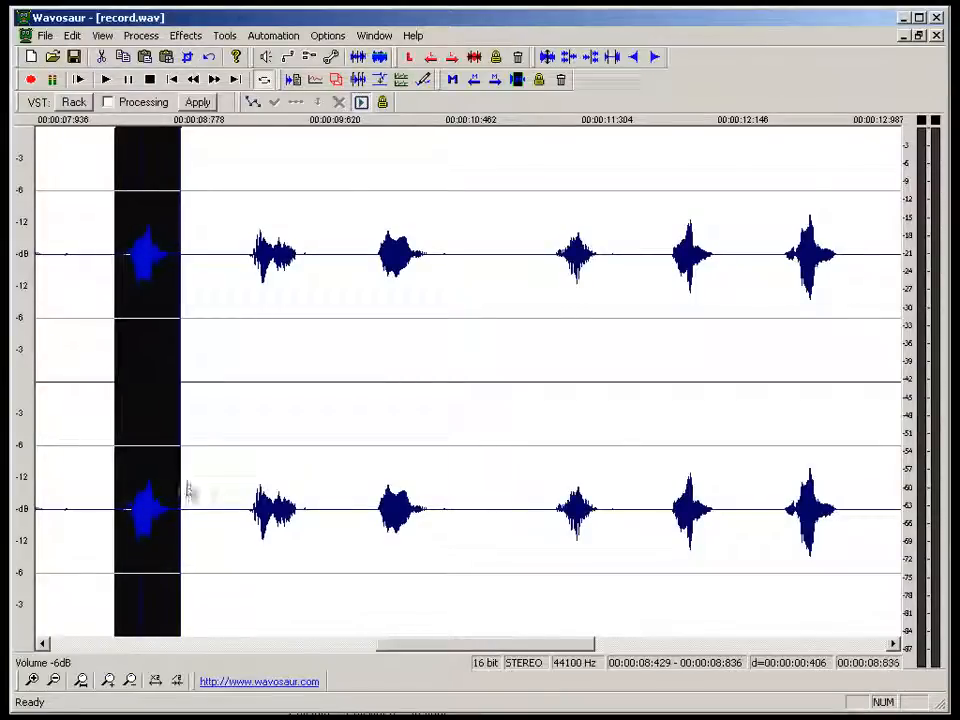
key(space)
key(ctrl+c)
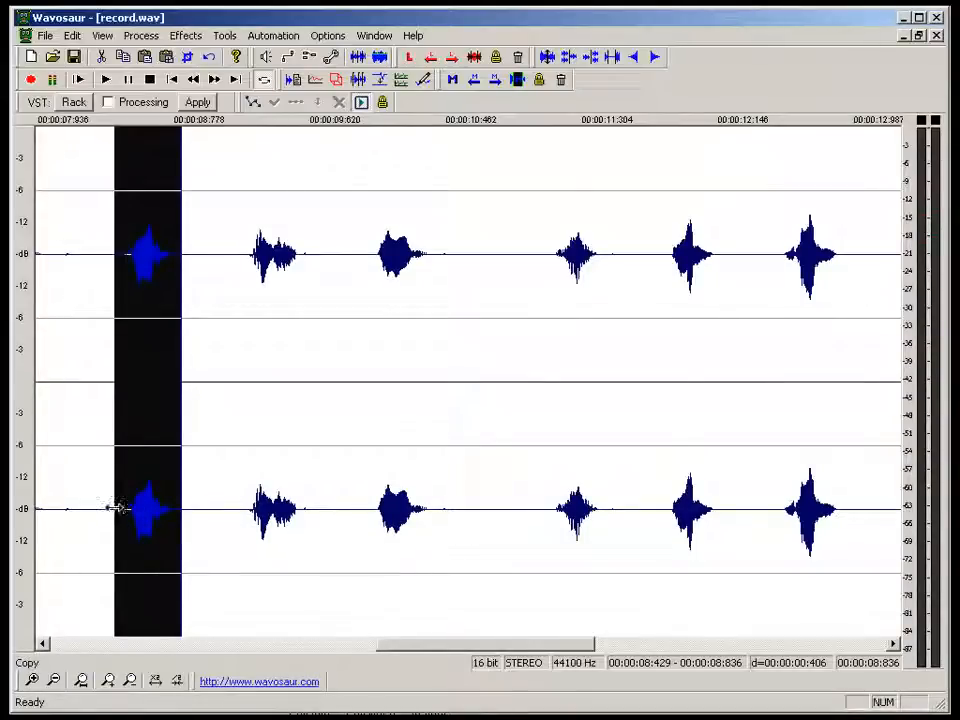
Paste and mix the copied word over the second word at about 9.224 seconds and play the result.
click(244, 510)
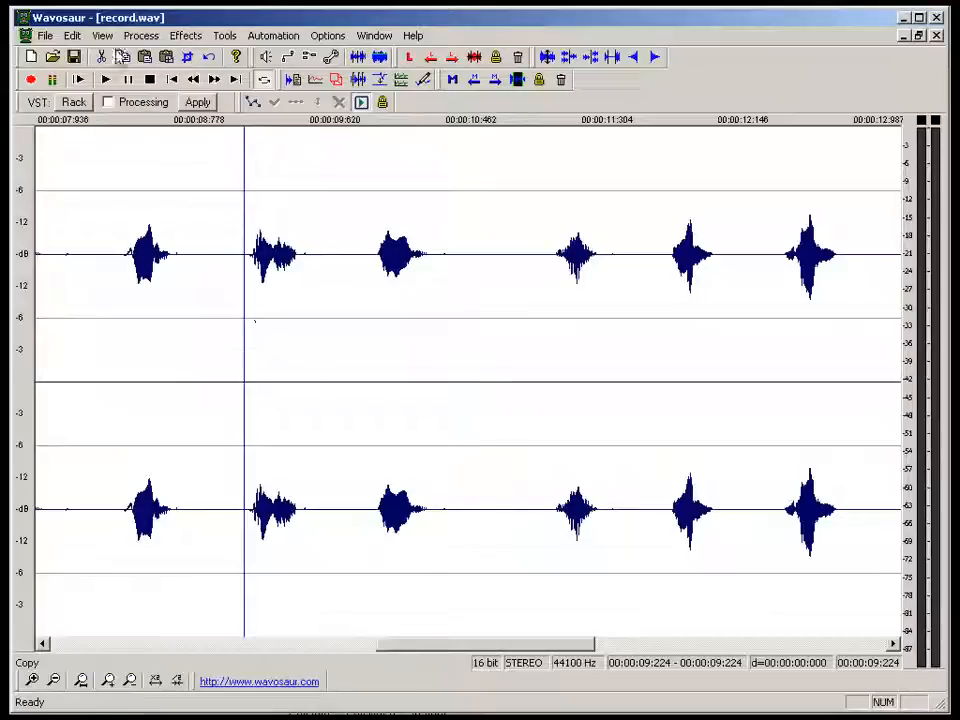
click(78, 36)
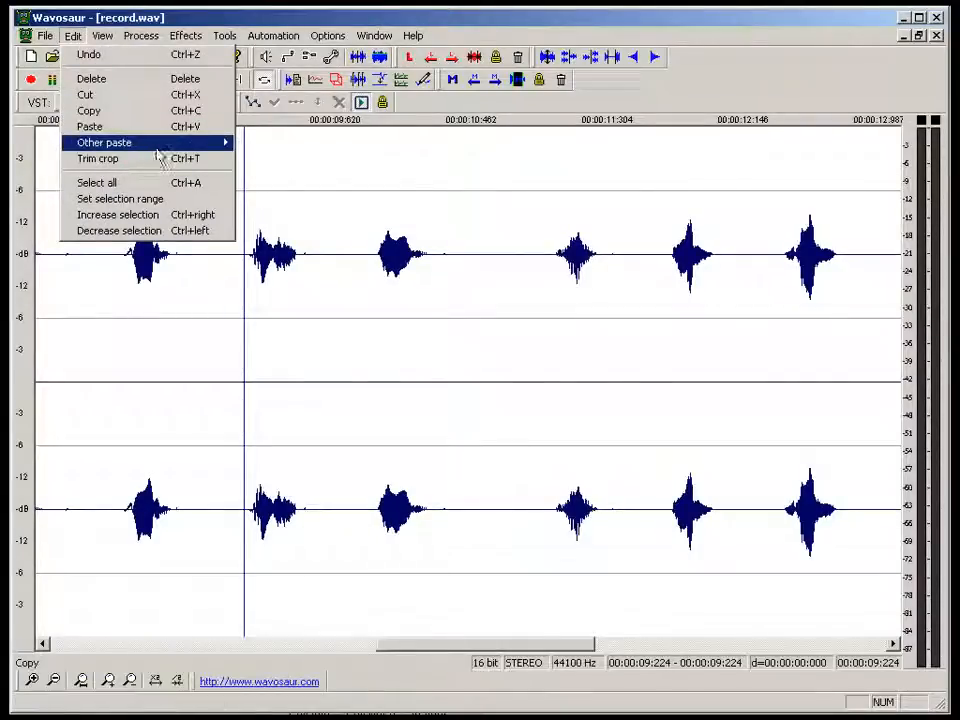
mouse_move(157, 148)
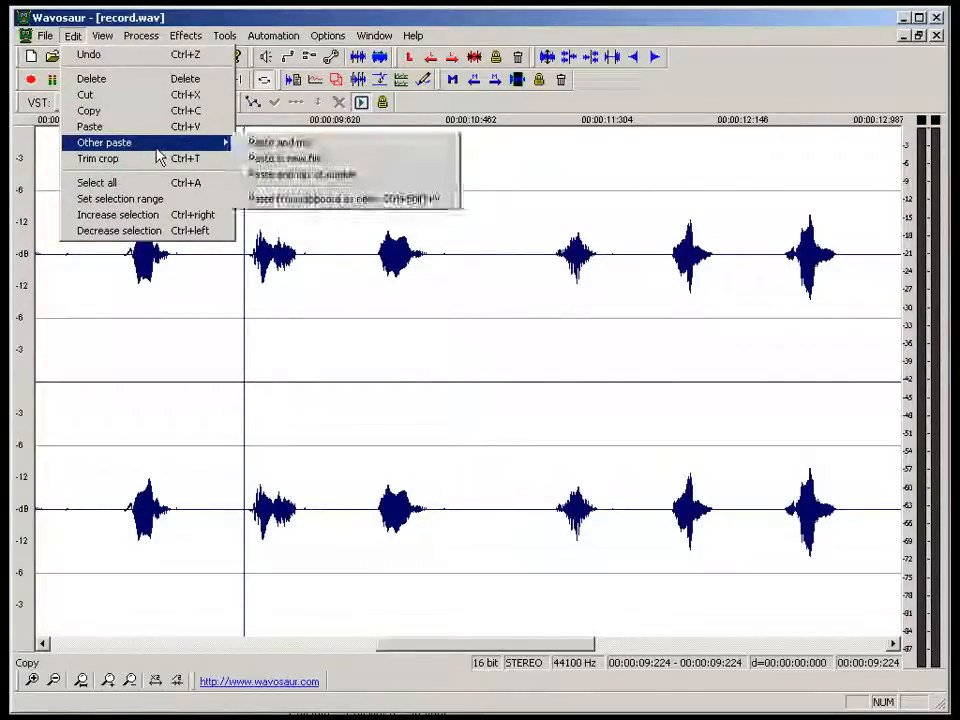
click(293, 146)
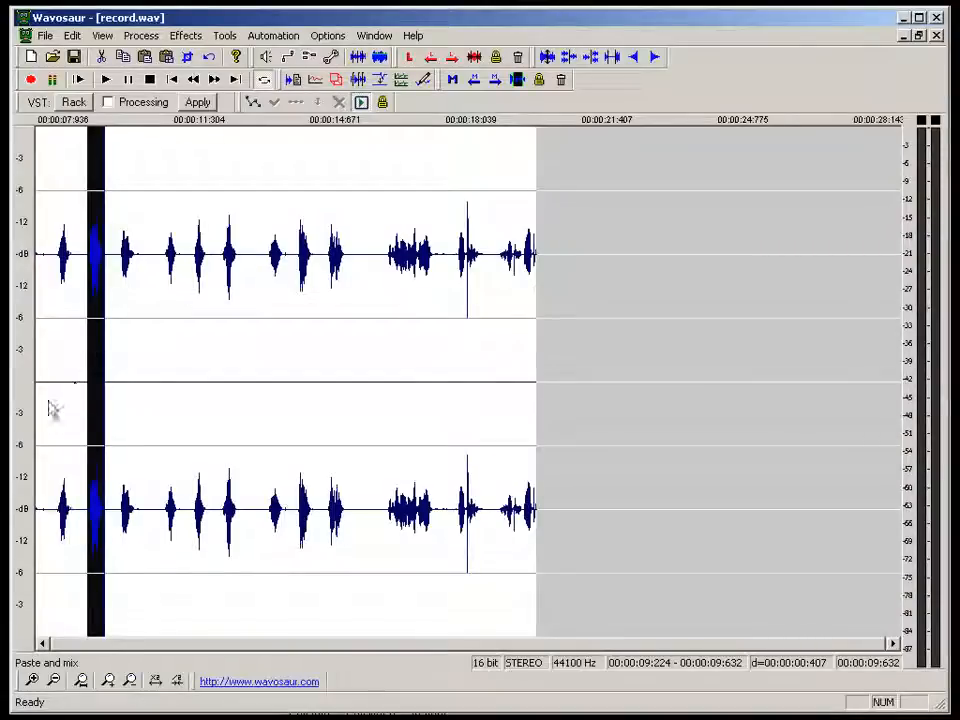
scroll(90, 432, up, 4)
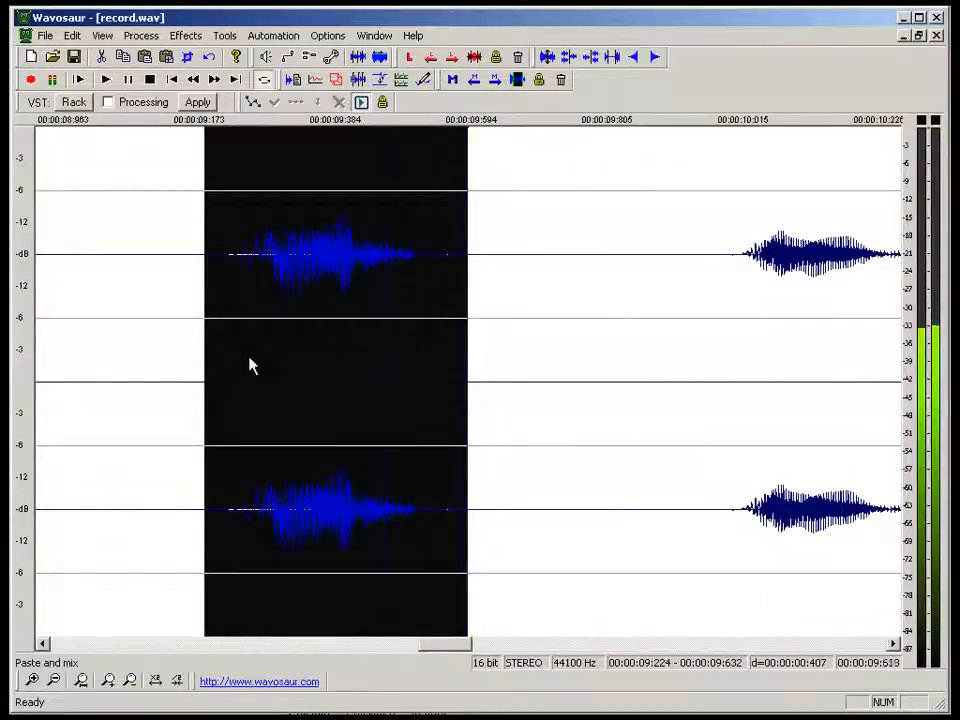
drag(467, 336, 705, 339)
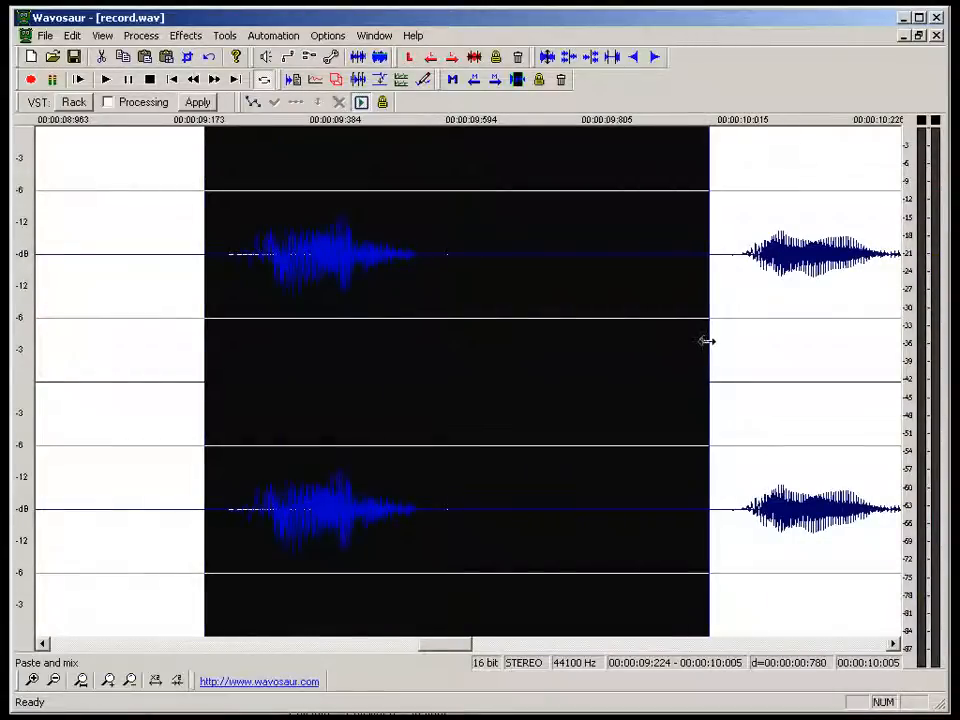
Select the mixed second word and copy it.
click(733, 336)
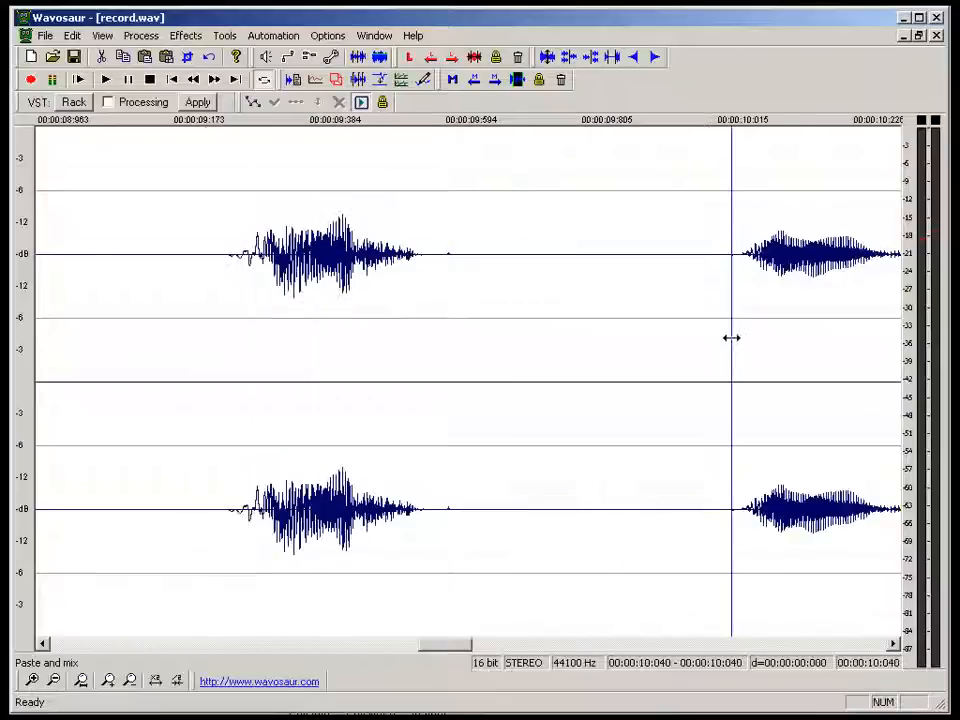
scroll(733, 336, down, 2)
drag(340, 476, 394, 463)
key(ctrl+c)
Try pasting and mixing the copied word over the third word at about 10.045 seconds, and undo the paste.
click(473, 382)
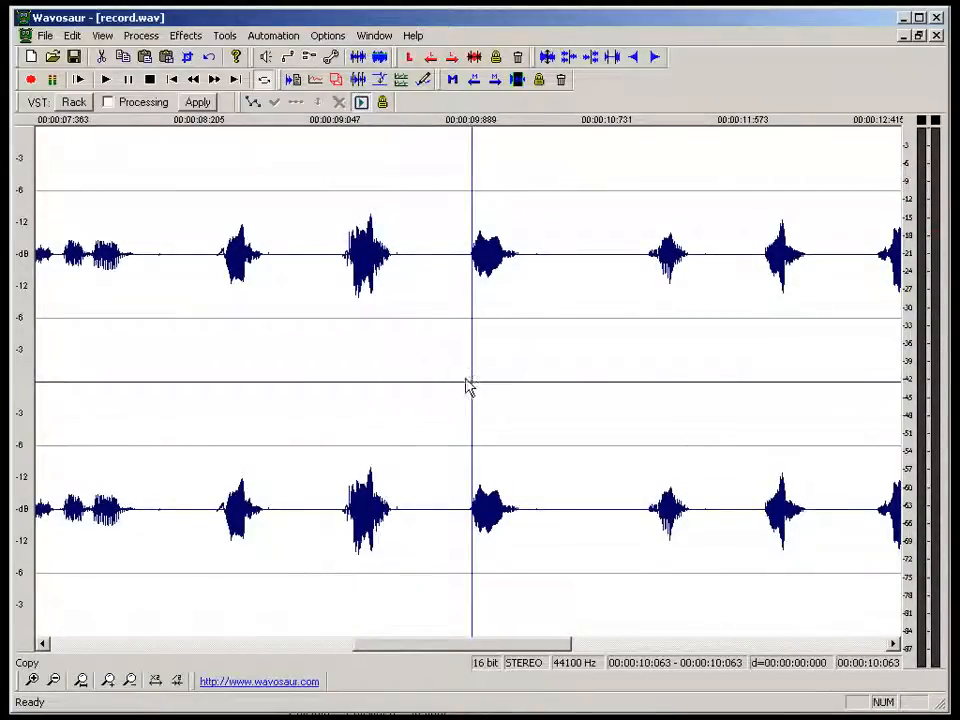
scroll(467, 384, up, 4)
click(450, 374)
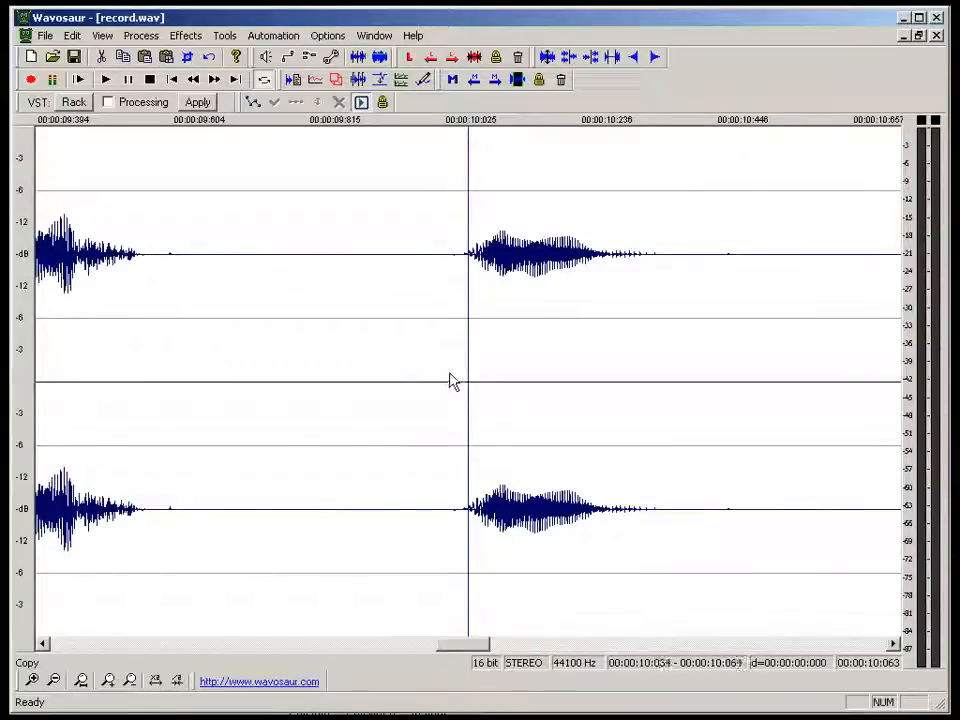
click(457, 371)
click(71, 37)
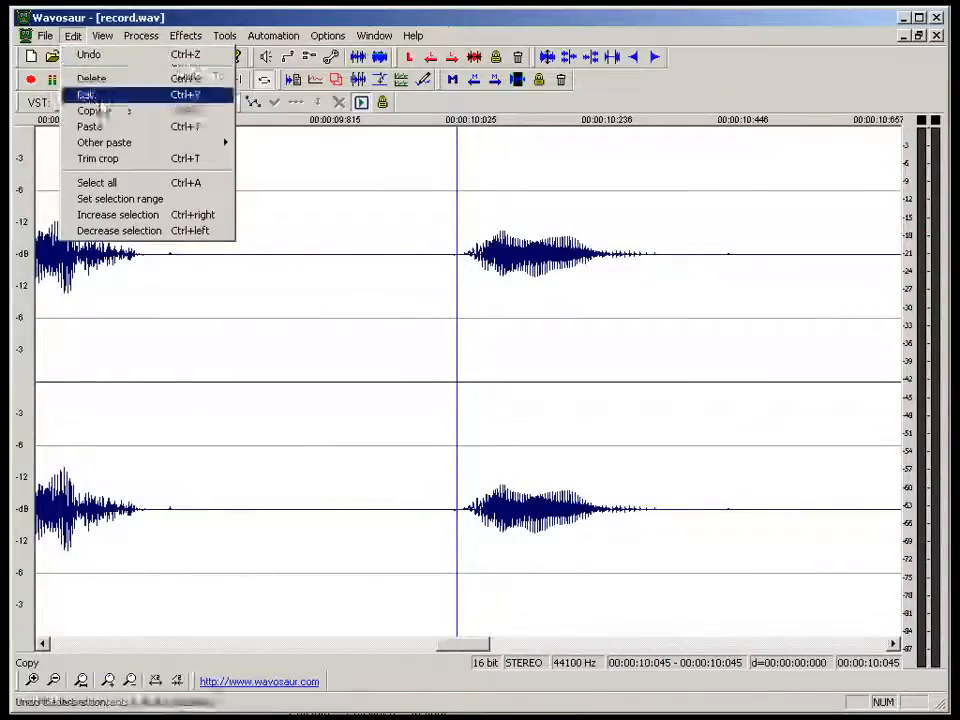
mouse_move(110, 142)
click(289, 141)
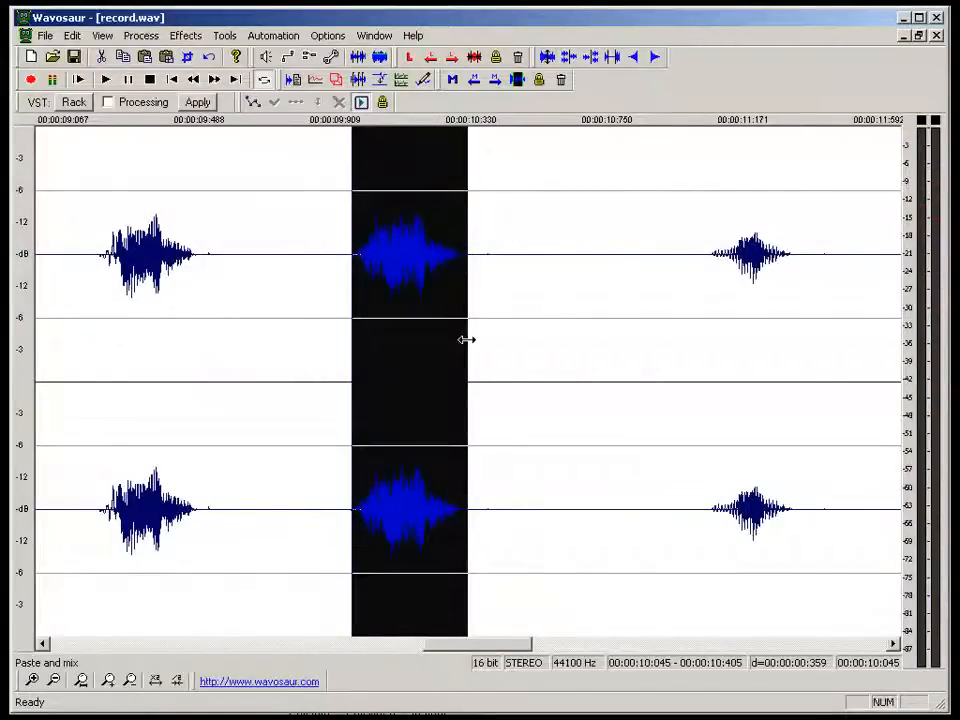
drag(465, 339, 640, 338)
key(ctrl+z)
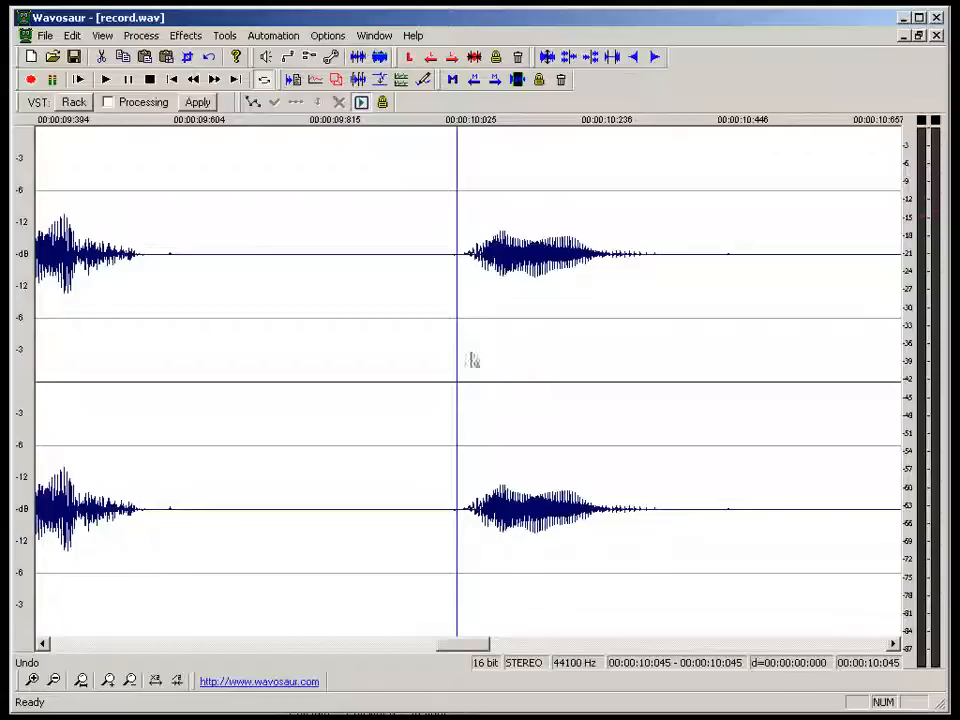
Try pasting and mixing the copied word over the third word at about 10.054 seconds, and undo the paste.
click(467, 418)
click(463, 420)
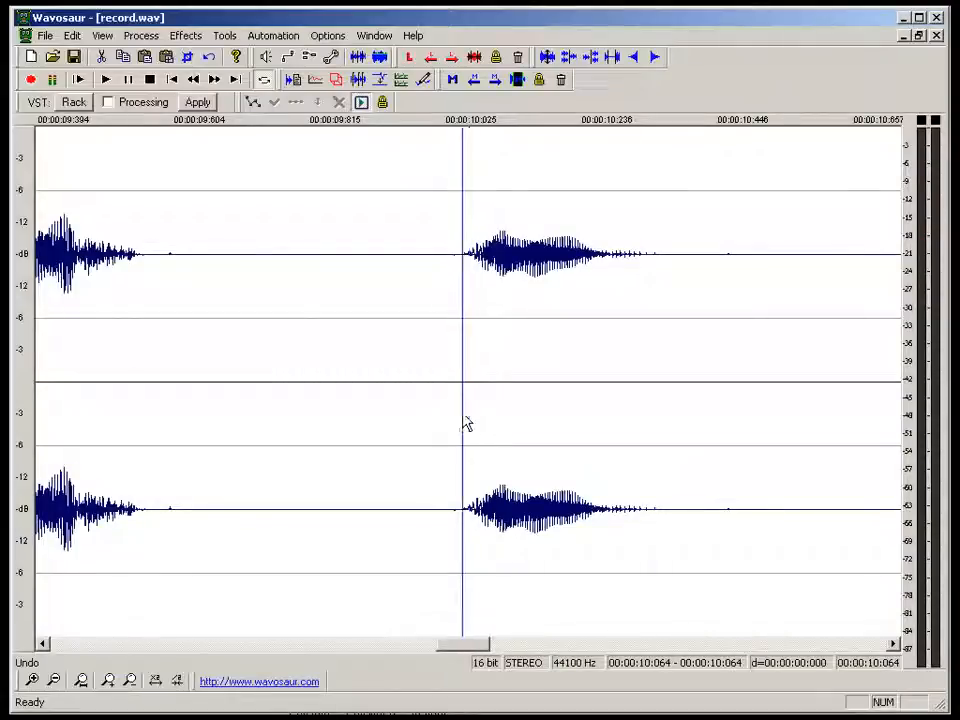
click(74, 36)
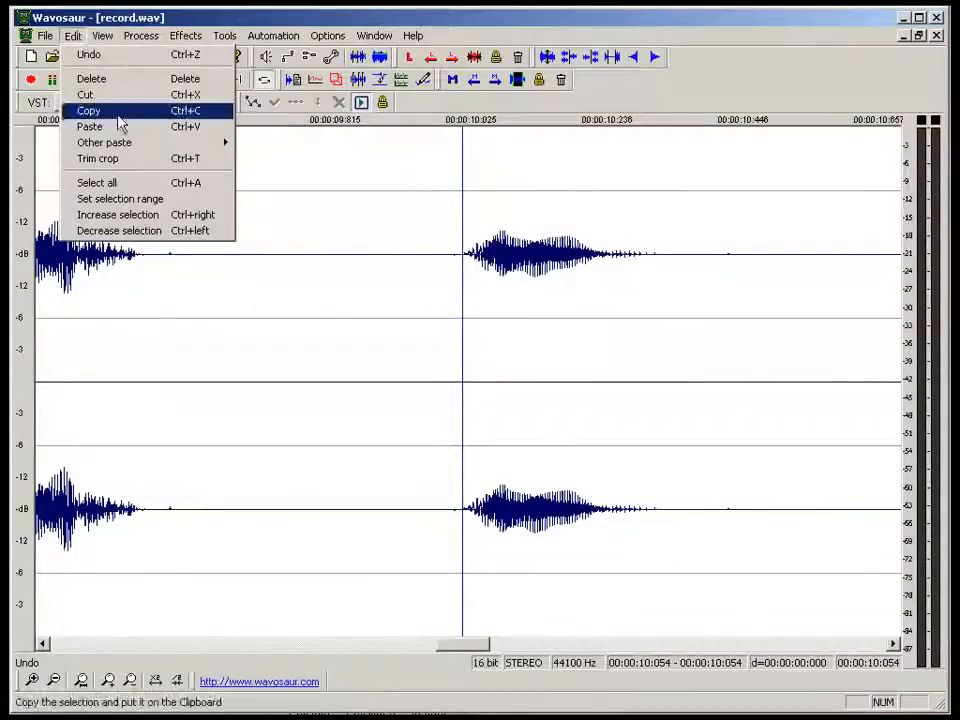
mouse_move(127, 148)
click(305, 145)
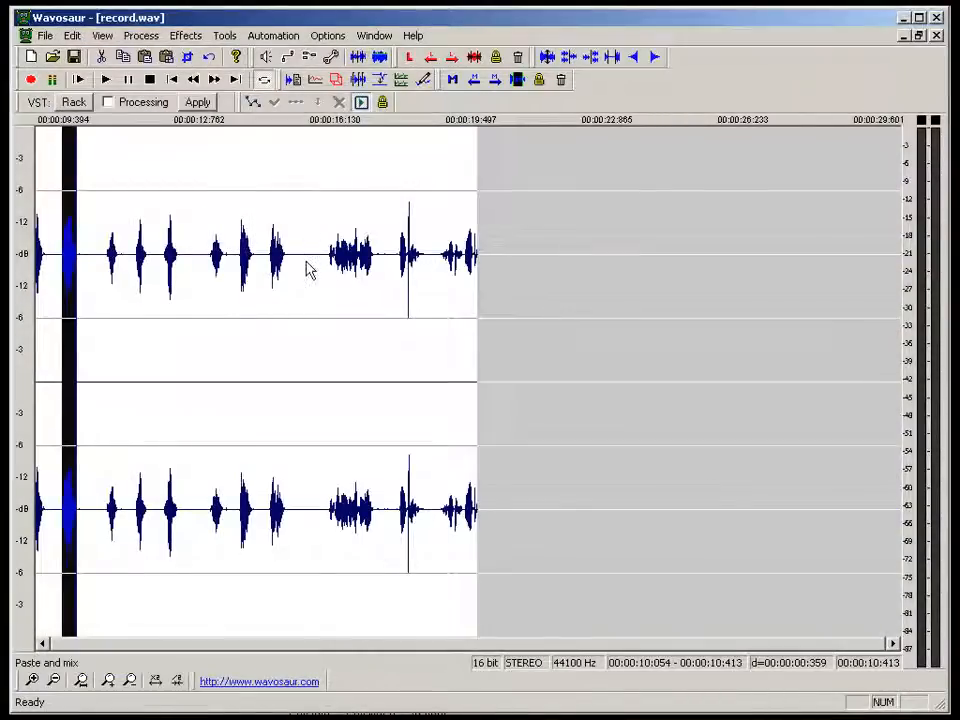
scroll(308, 269, down, 1)
scroll(308, 269, up, 4)
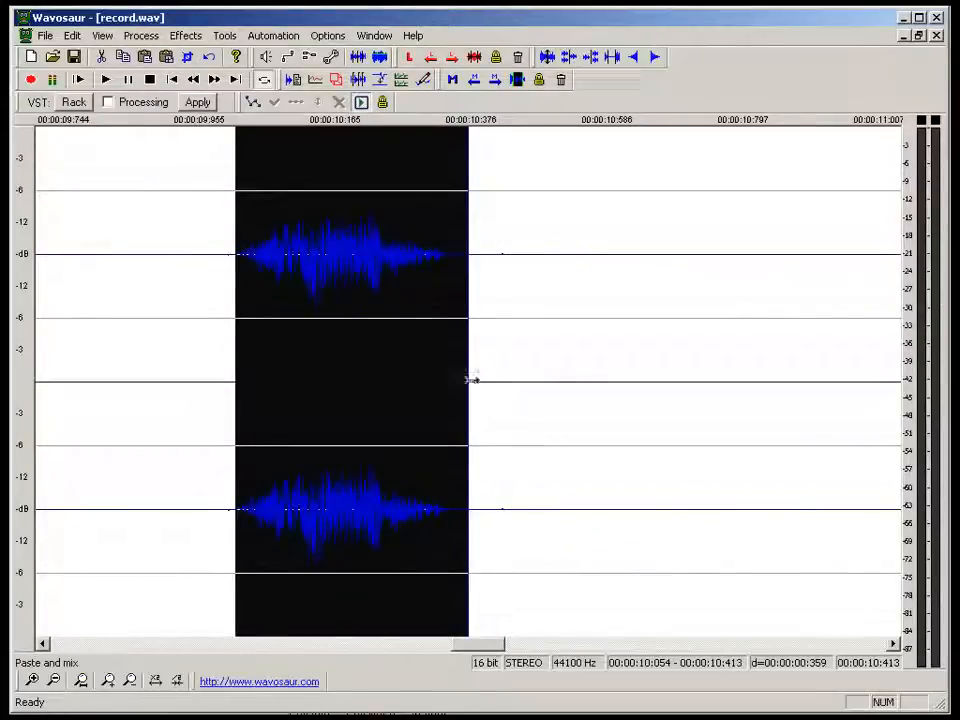
drag(467, 379, 806, 370)
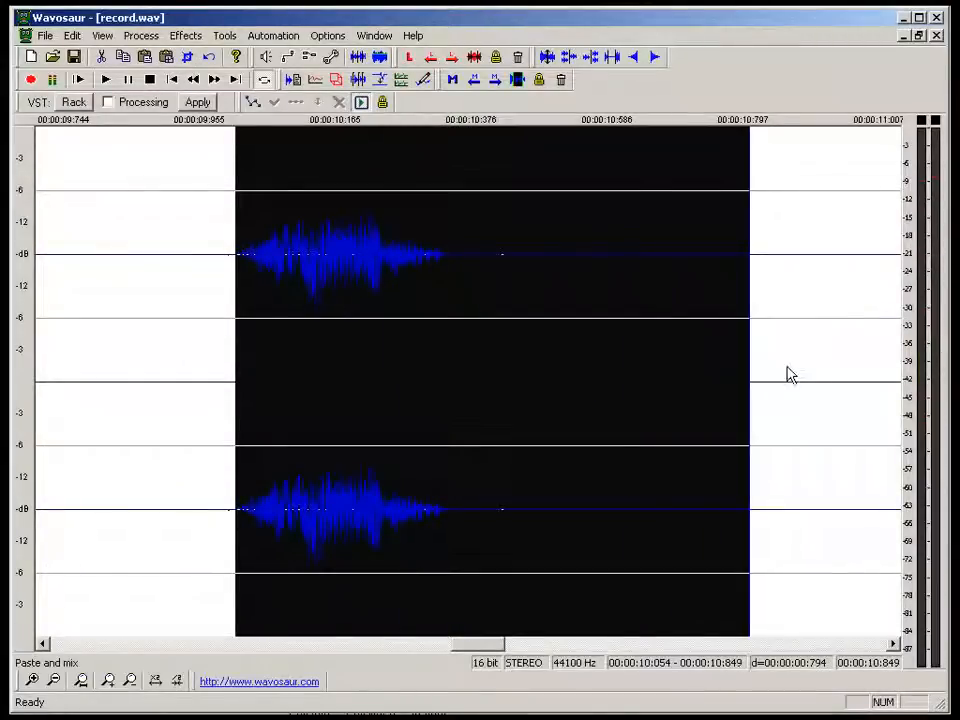
key(ctrl+z)
Paste and mix the copied word over the third word at about 10.019 seconds and play it from about 9.836 seconds.
click(440, 407)
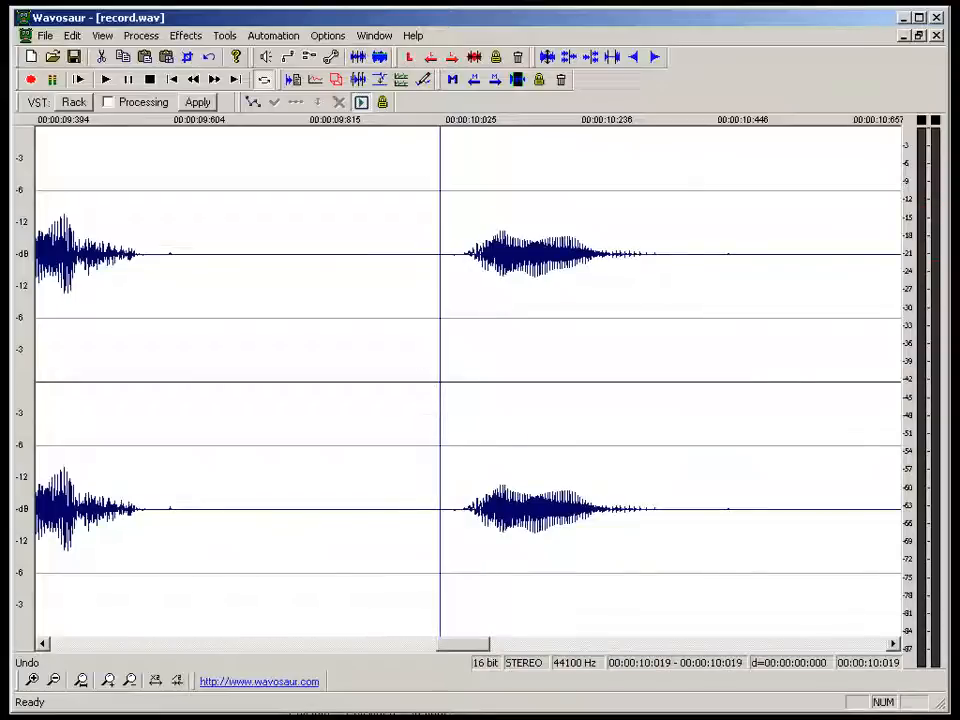
click(72, 35)
mouse_move(142, 148)
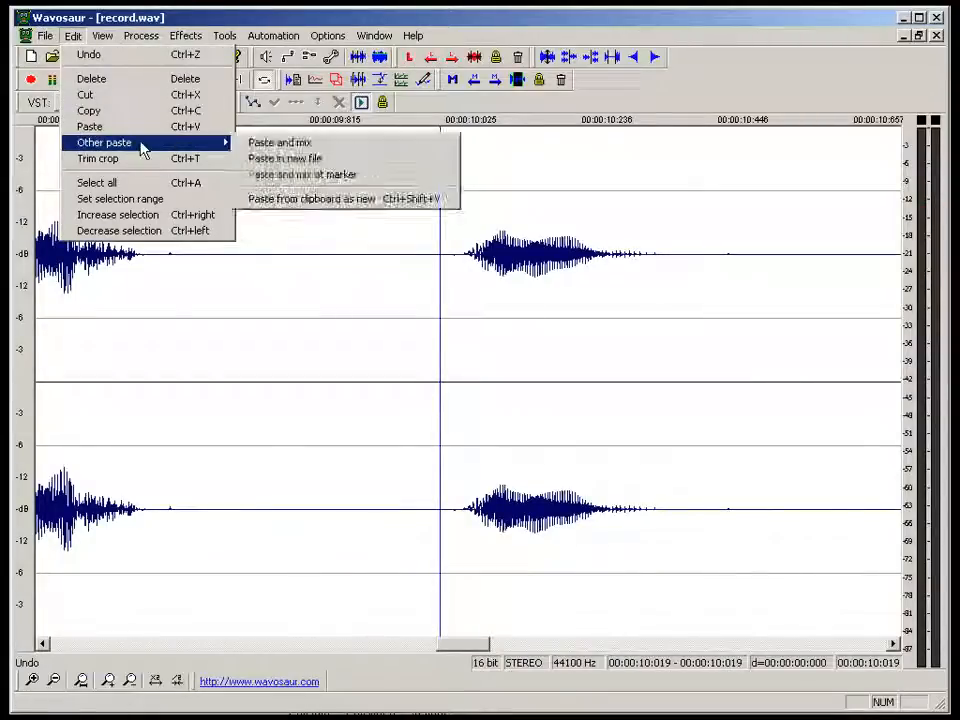
click(305, 145)
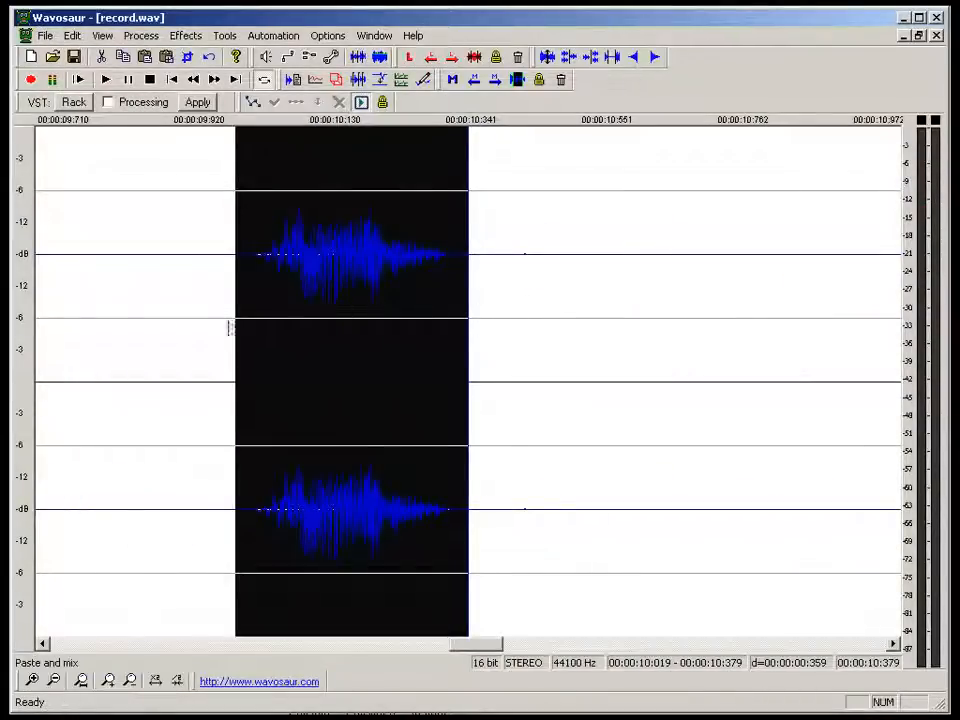
click(117, 326)
key(space)
scroll(154, 328, down, 2)
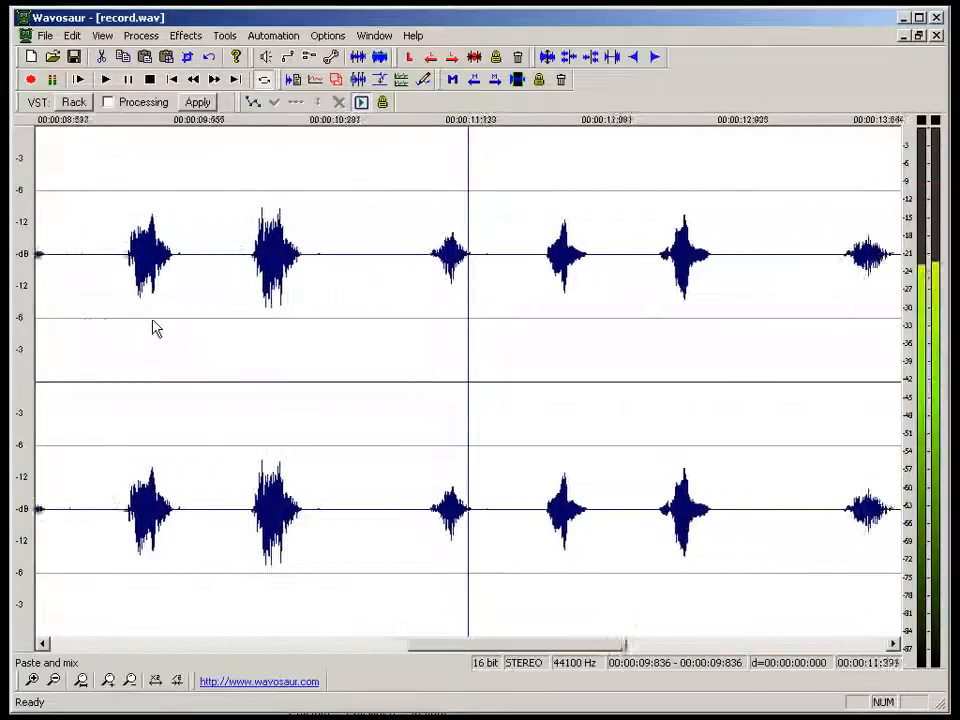
key(space)
key(space)
key(space)
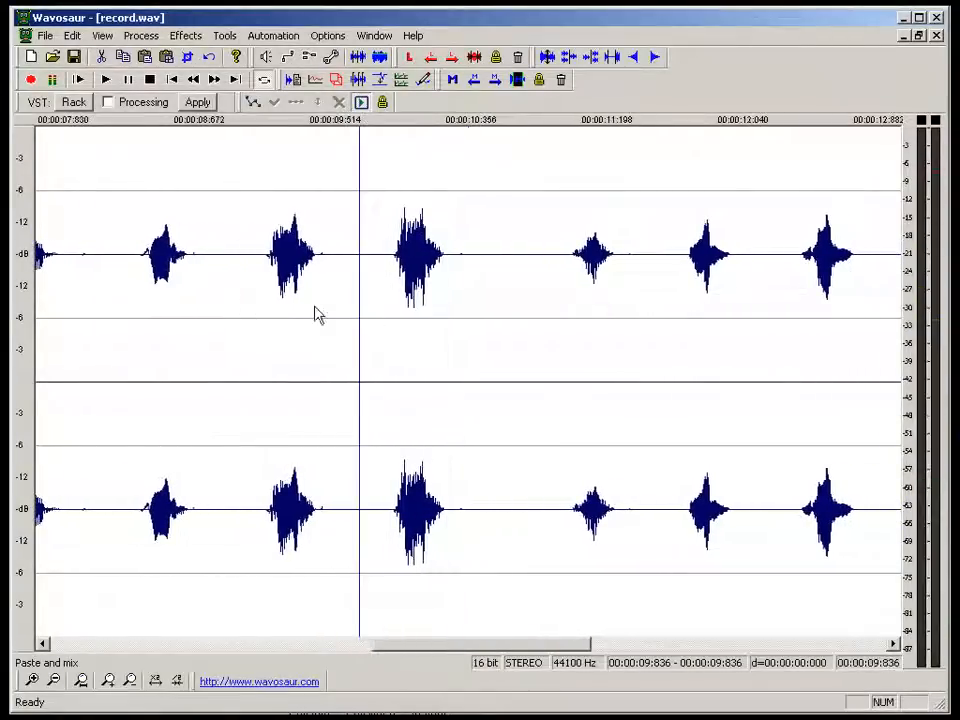
Select the mixed third word from about 9.984 to 10.460 seconds and copy it.
click(386, 317)
click(392, 335)
click(491, 332)
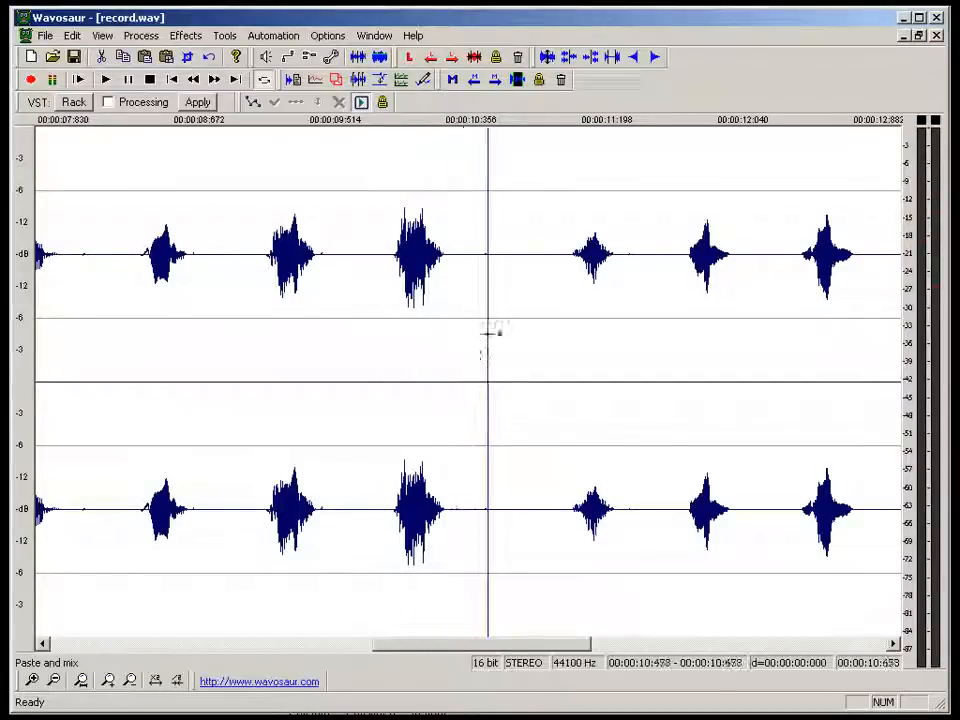
drag(460, 358, 384, 358)
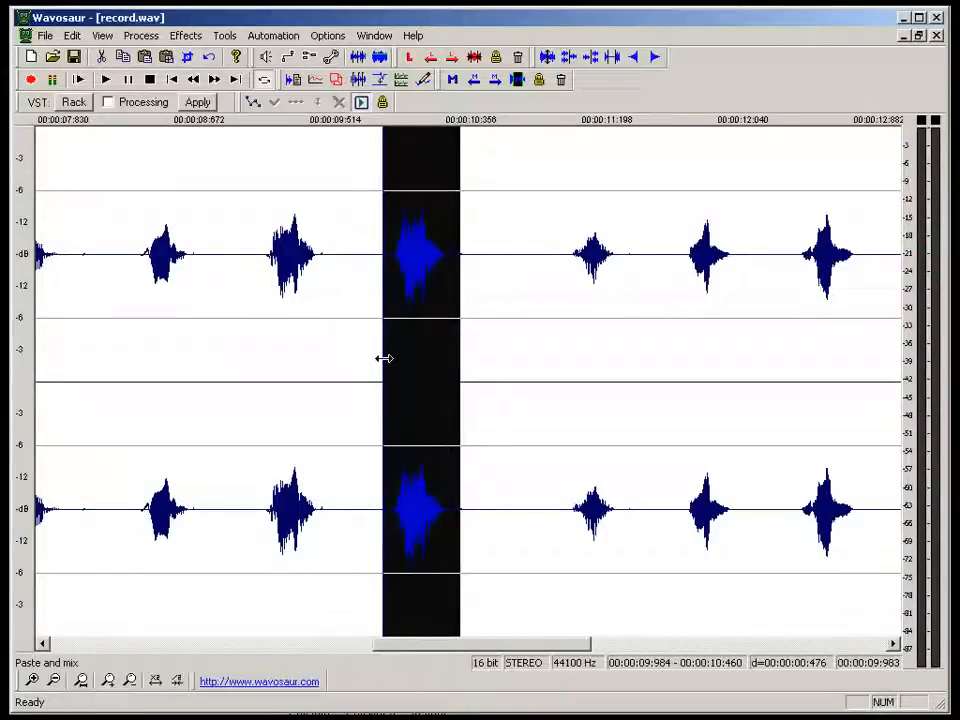
key(ctrl+c)
Create a new 16-bit, 2-channel, 44100 Hz audio file of 0.1000 seconds and paste the copied word into it.
key(ctrl+n)
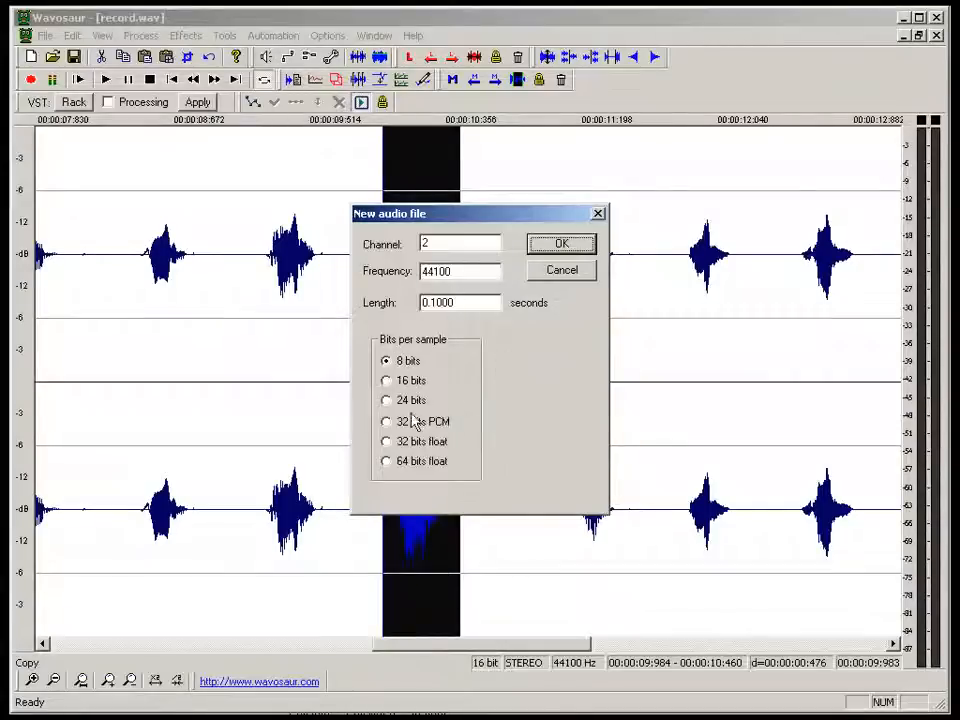
click(388, 381)
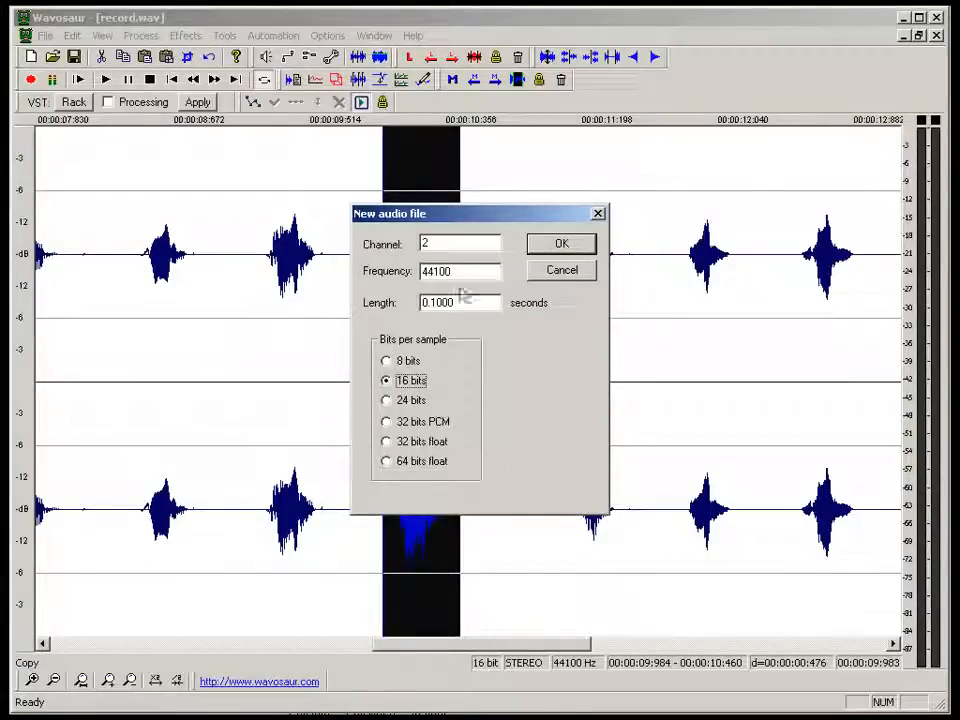
click(579, 246)
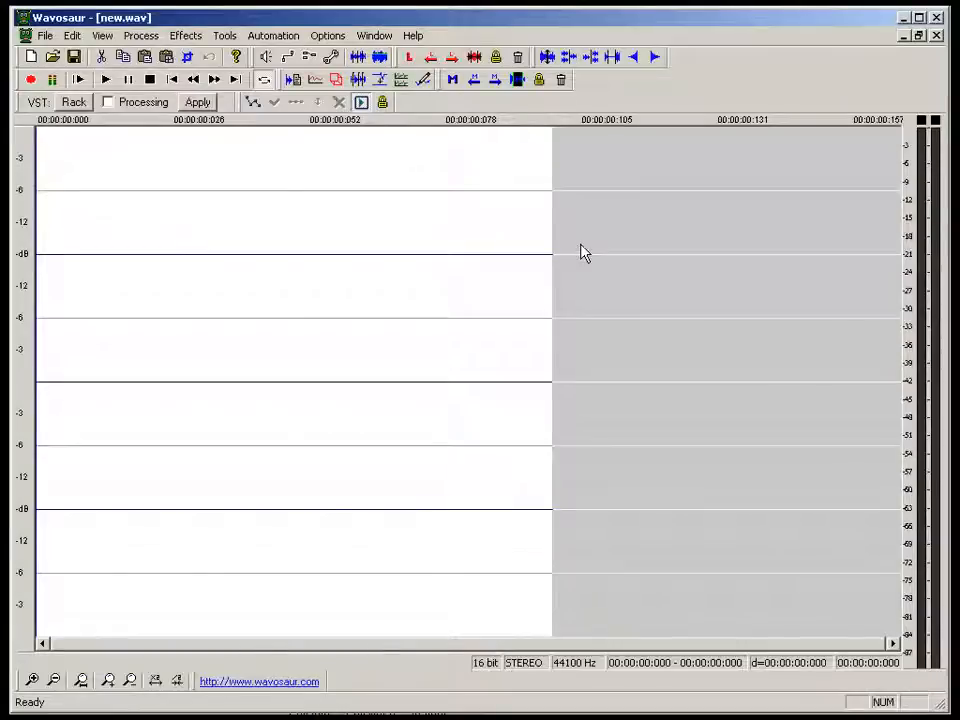
key(ctrl+v)
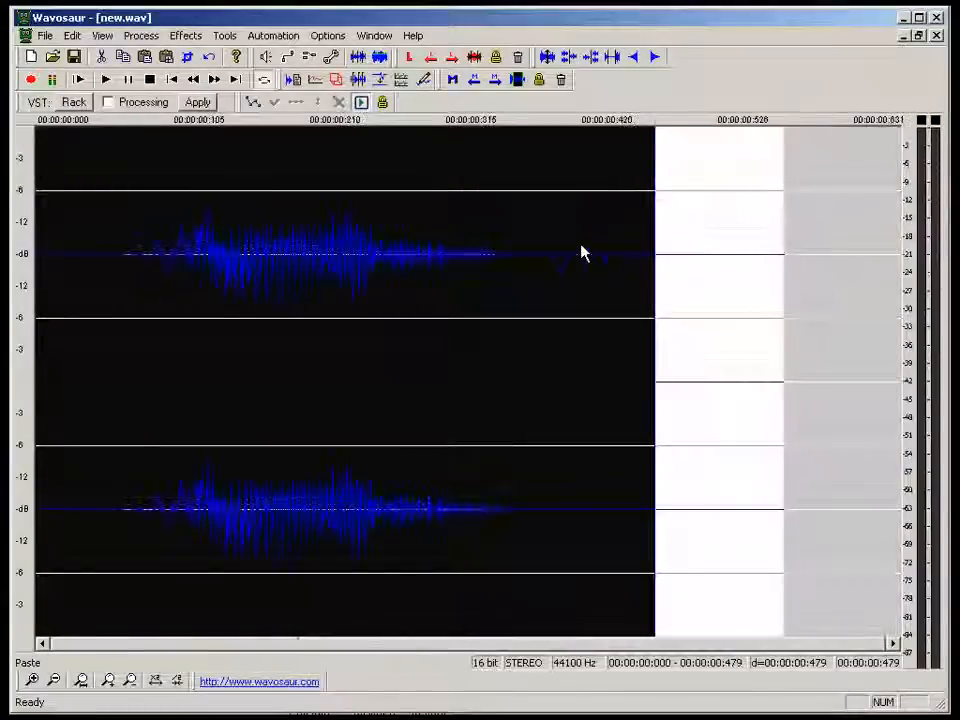
Select the whole new file and play it.
click(694, 286)
key(ctrl+a)
key(space)
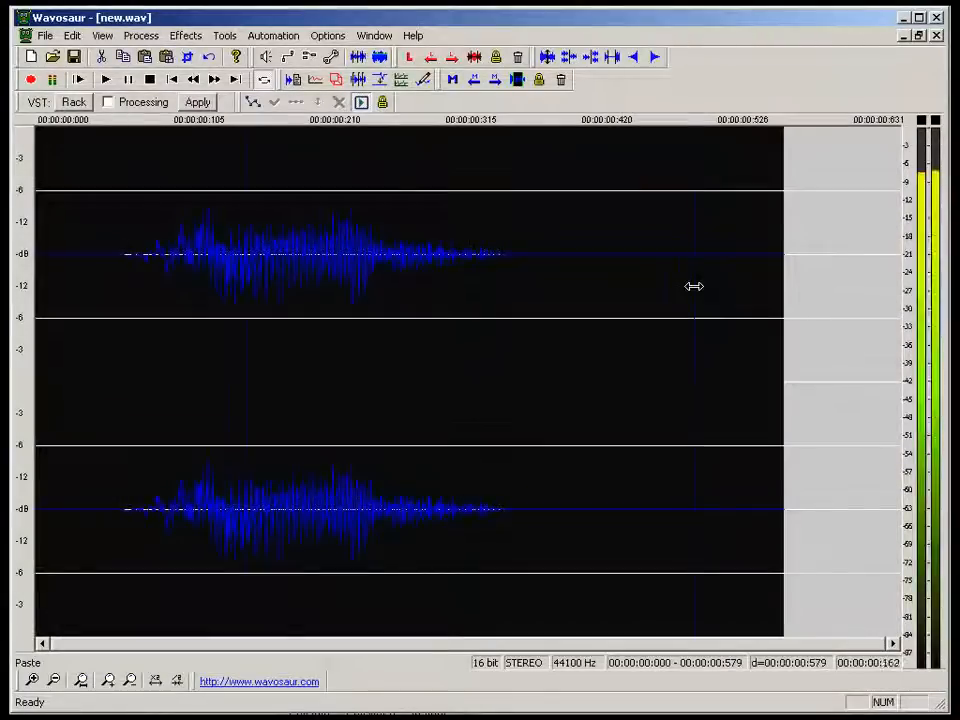
Fade out the silent tail after the word, from about 0.381 seconds to the end of the file.
click(572, 347)
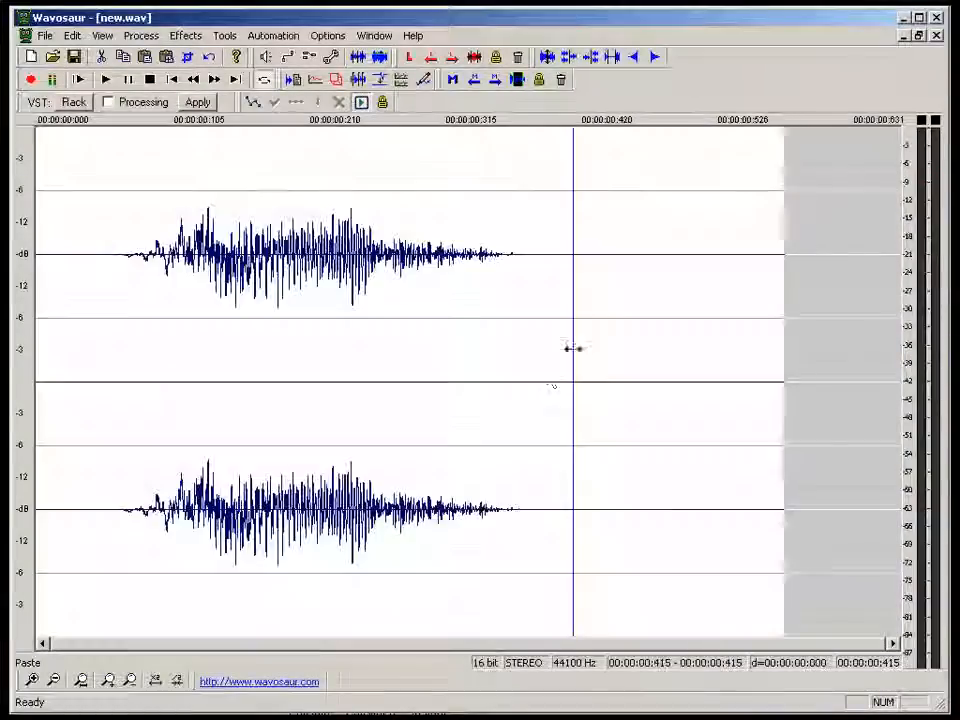
drag(531, 379, 818, 373)
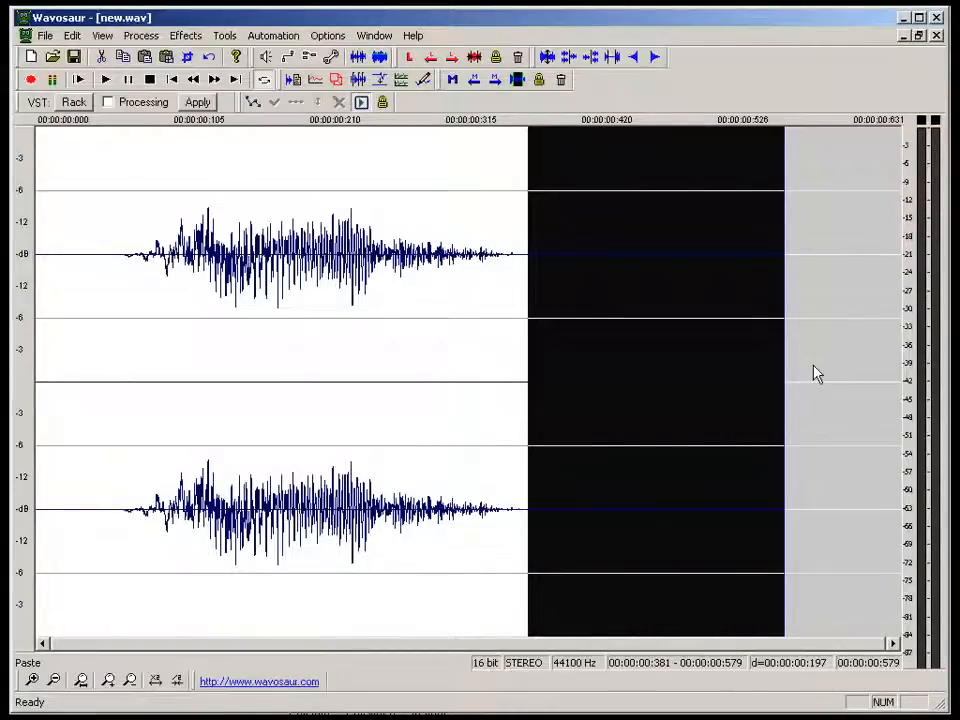
click(103, 37)
mouse_move(136, 37)
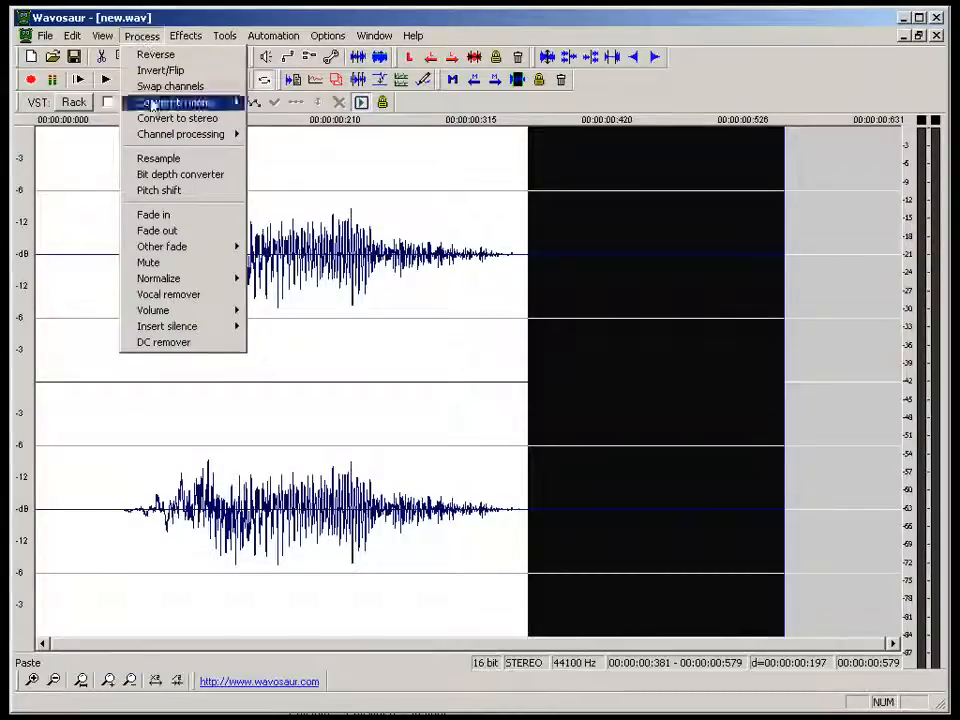
click(157, 230)
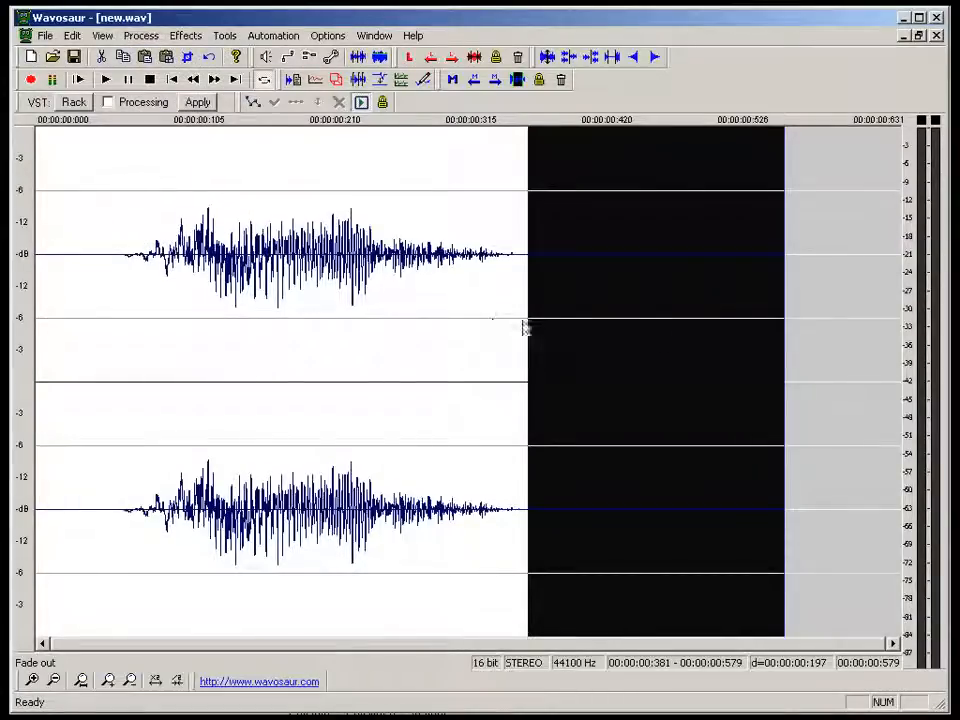
Delete the silence before the word, from the start to about 0.069 seconds, and play the trimmed file.
click(77, 334)
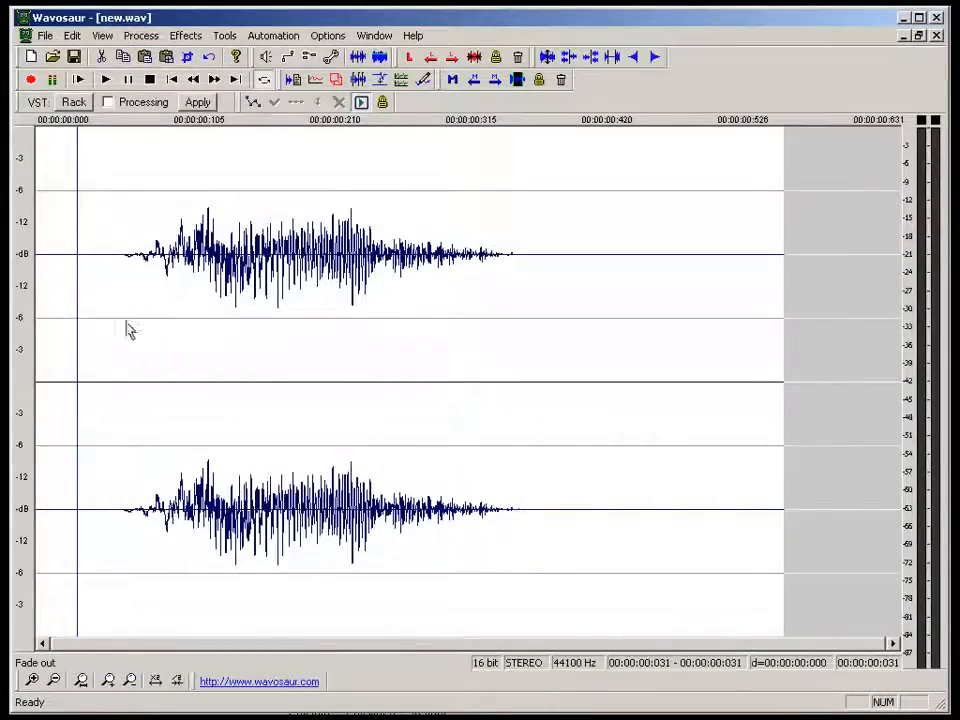
drag(128, 330, 20, 340)
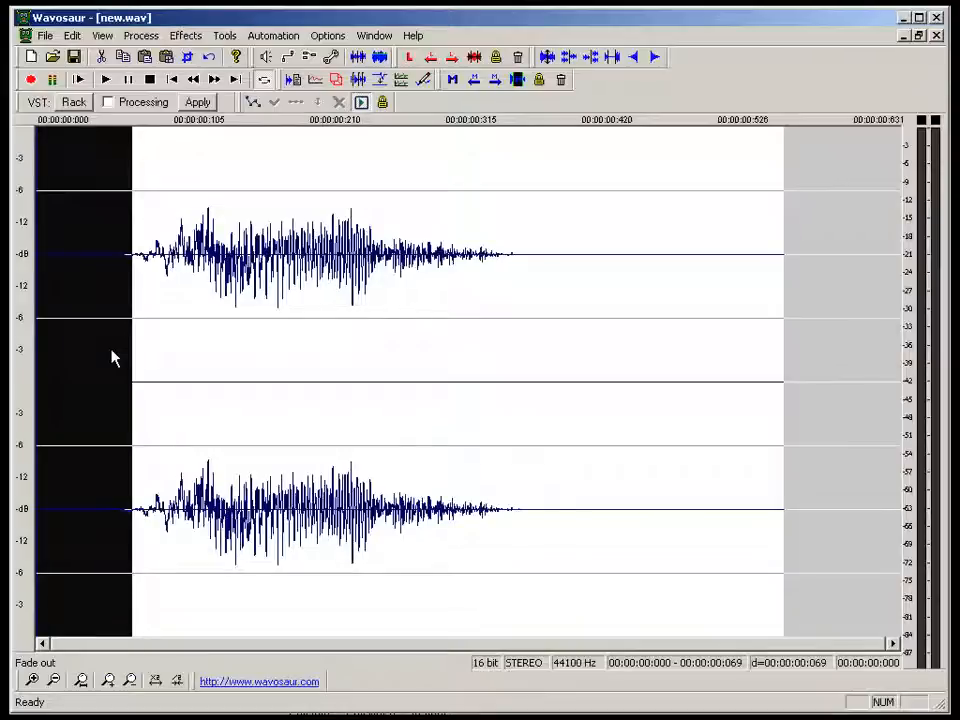
key(Delete)
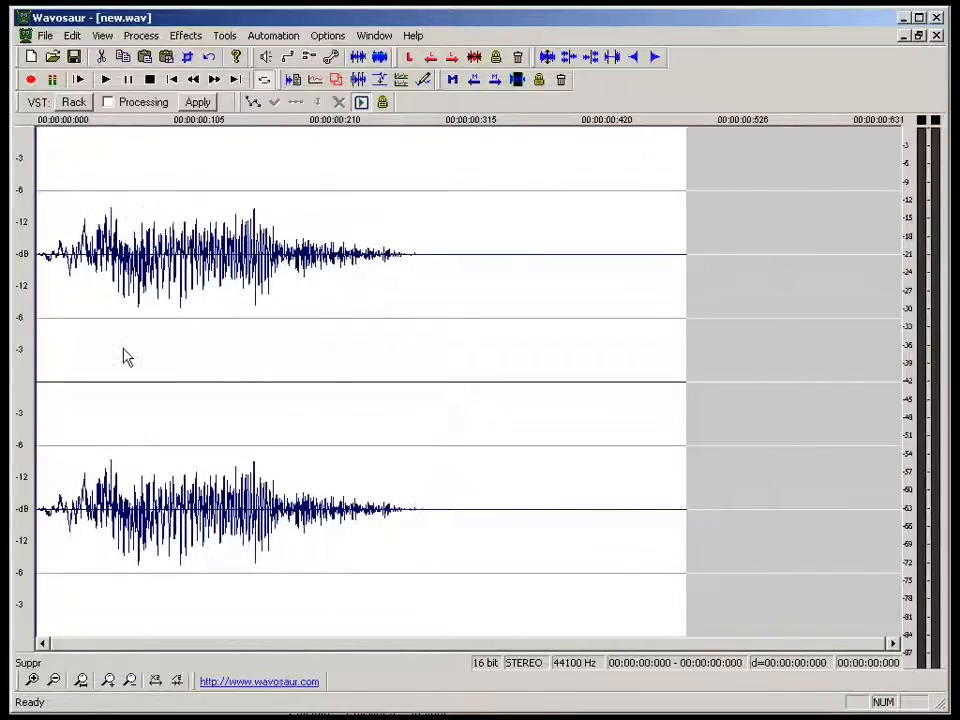
key(space)
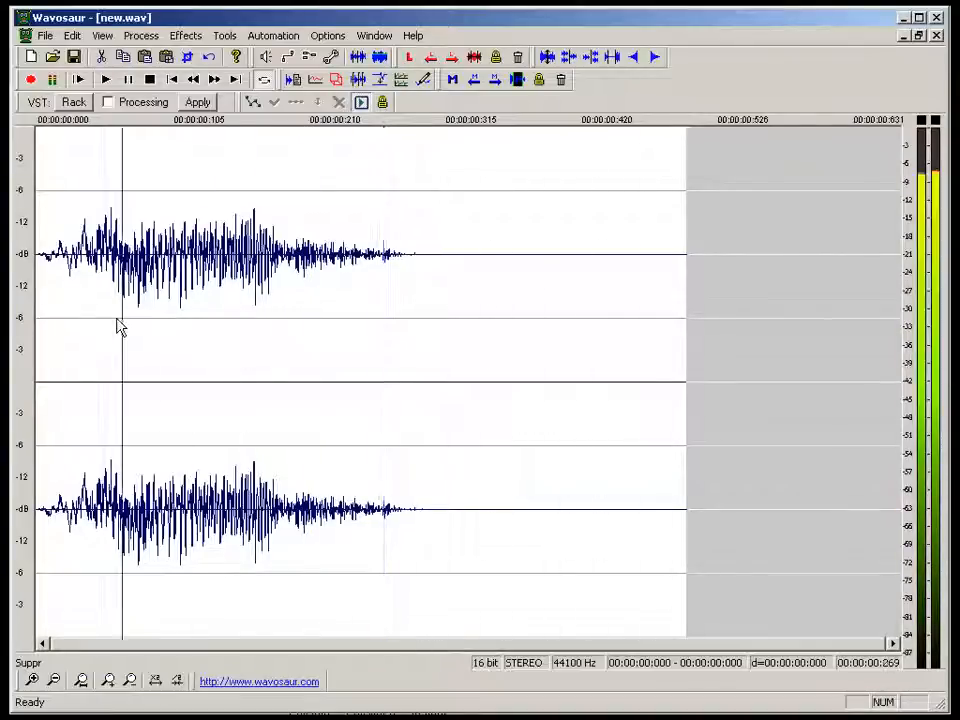
key(space)
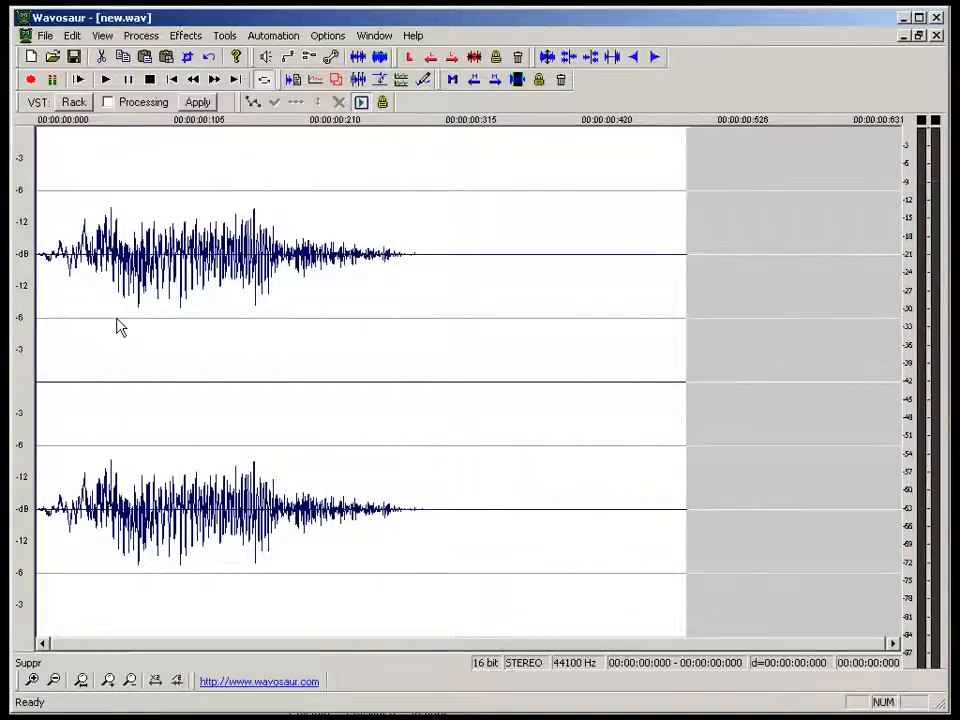
Start saving the file under a new name and browse to C:\Program Files\DubTurbo2\Samples\Drums as the destination.
click(44, 35)
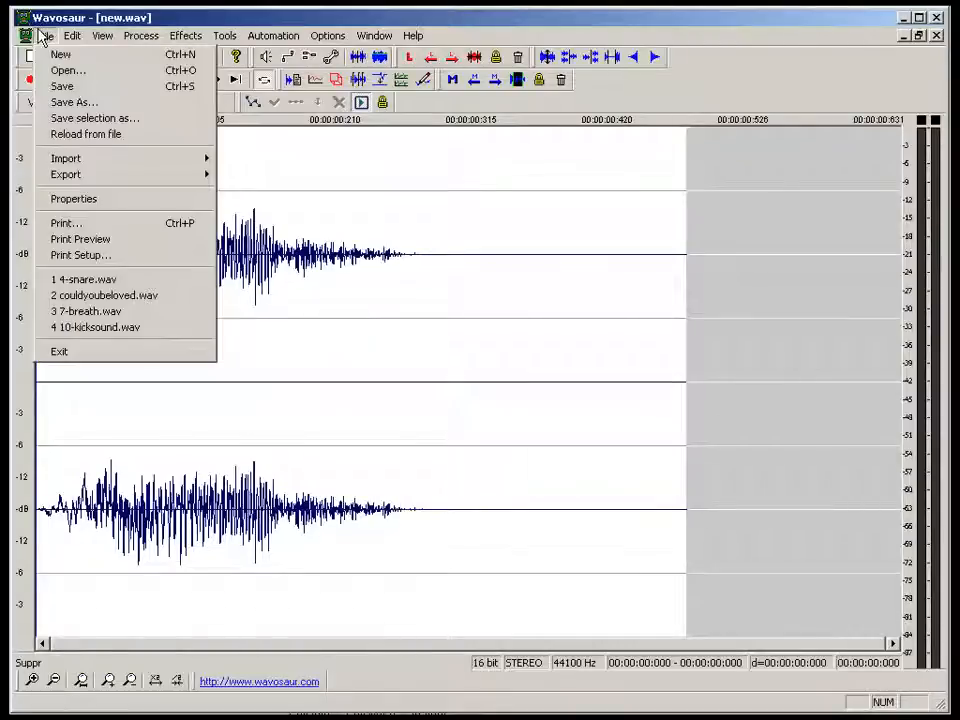
click(75, 104)
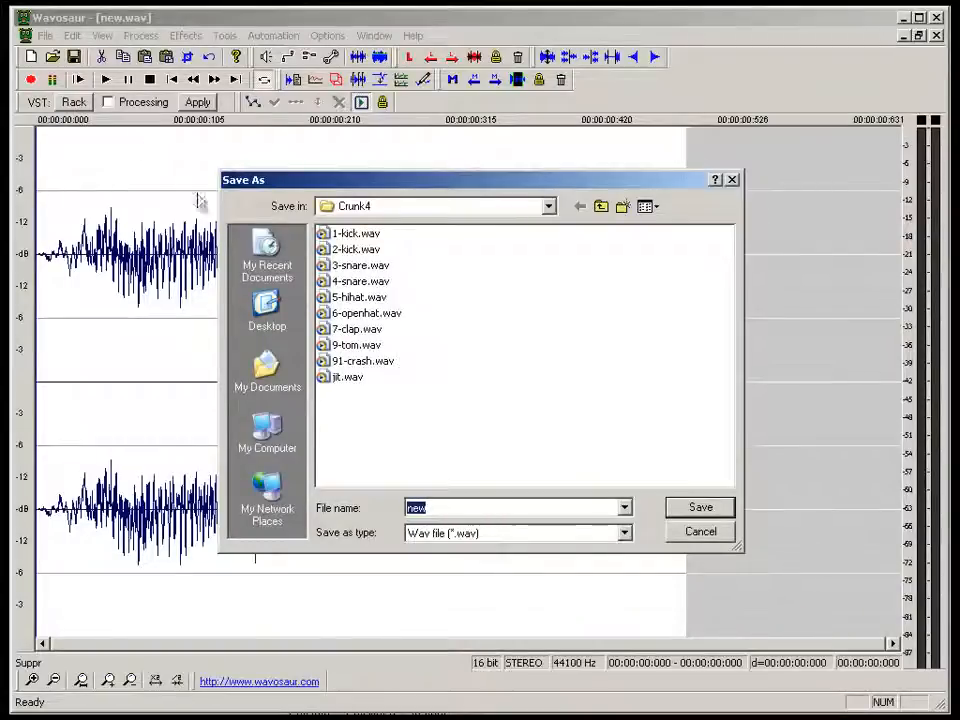
click(266, 432)
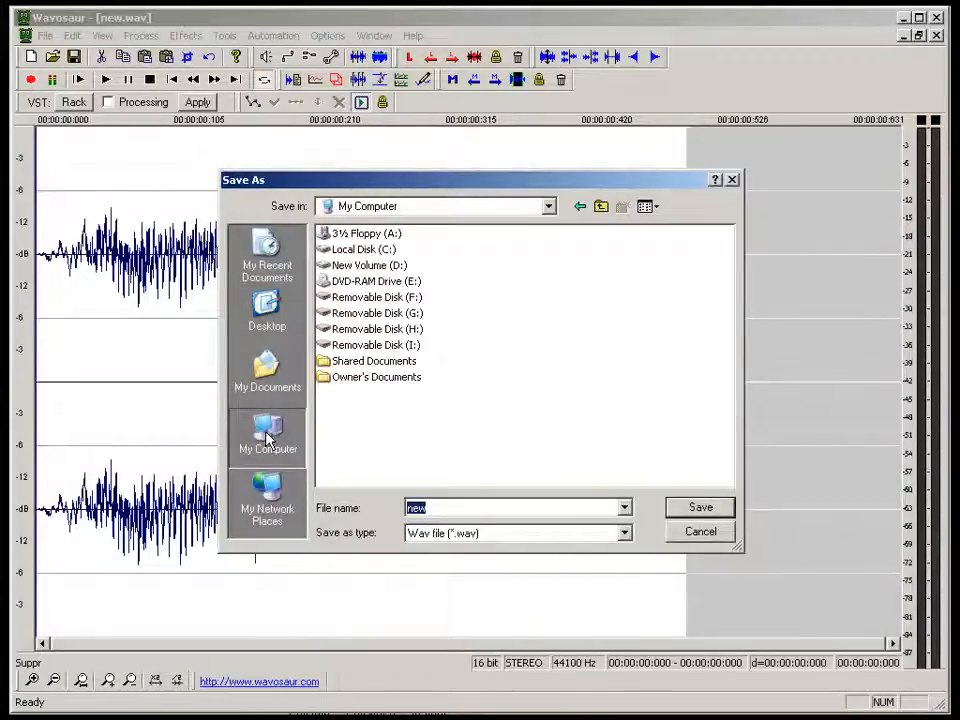
double_click(377, 249)
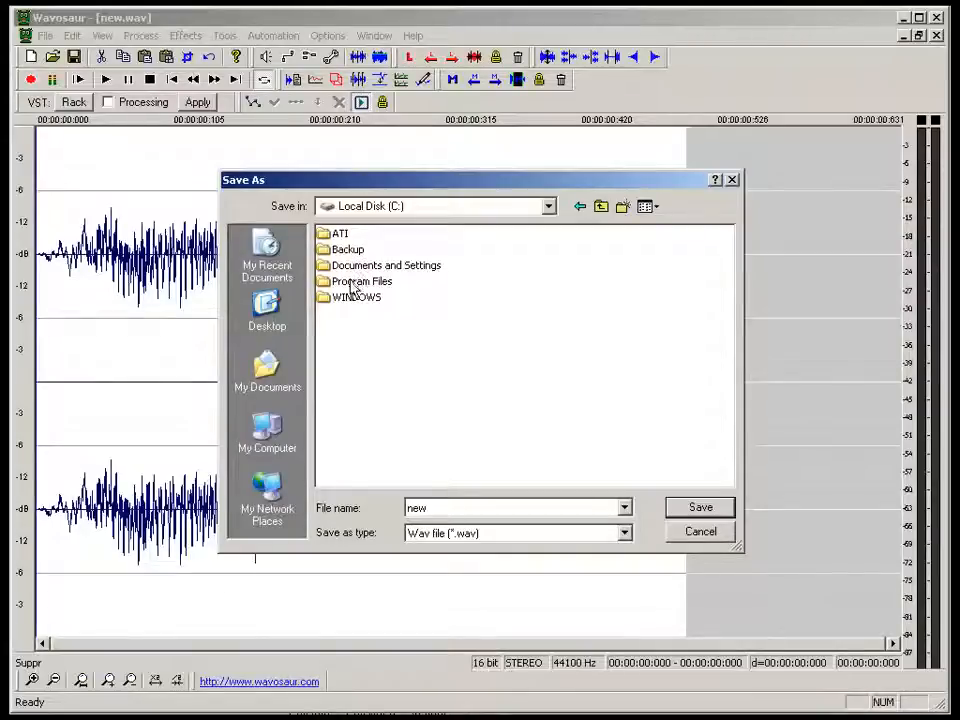
double_click(352, 281)
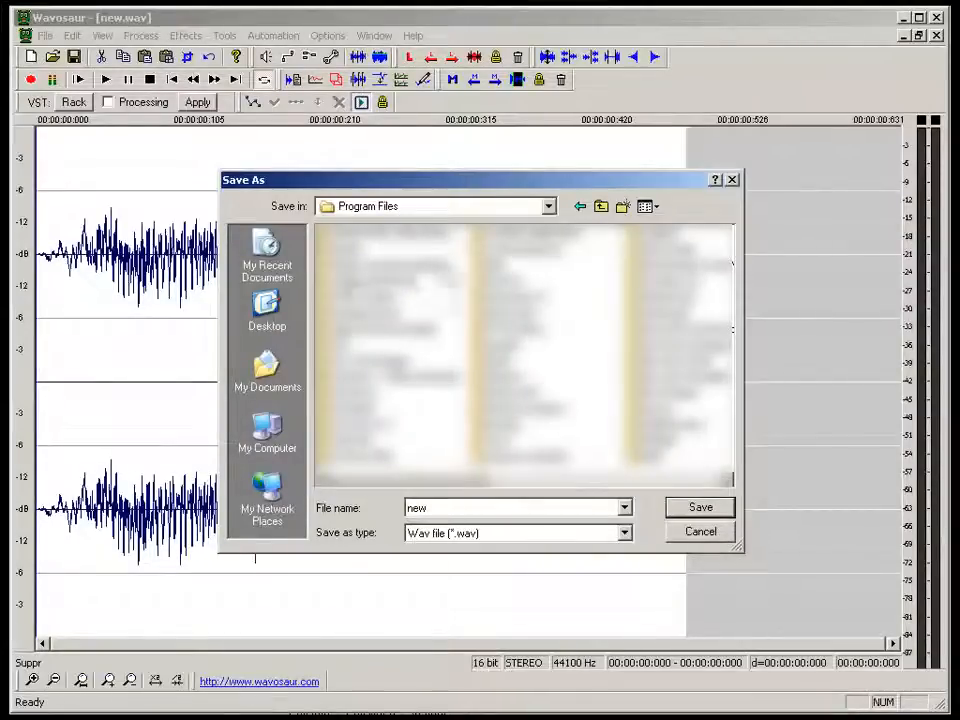
double_click(513, 316)
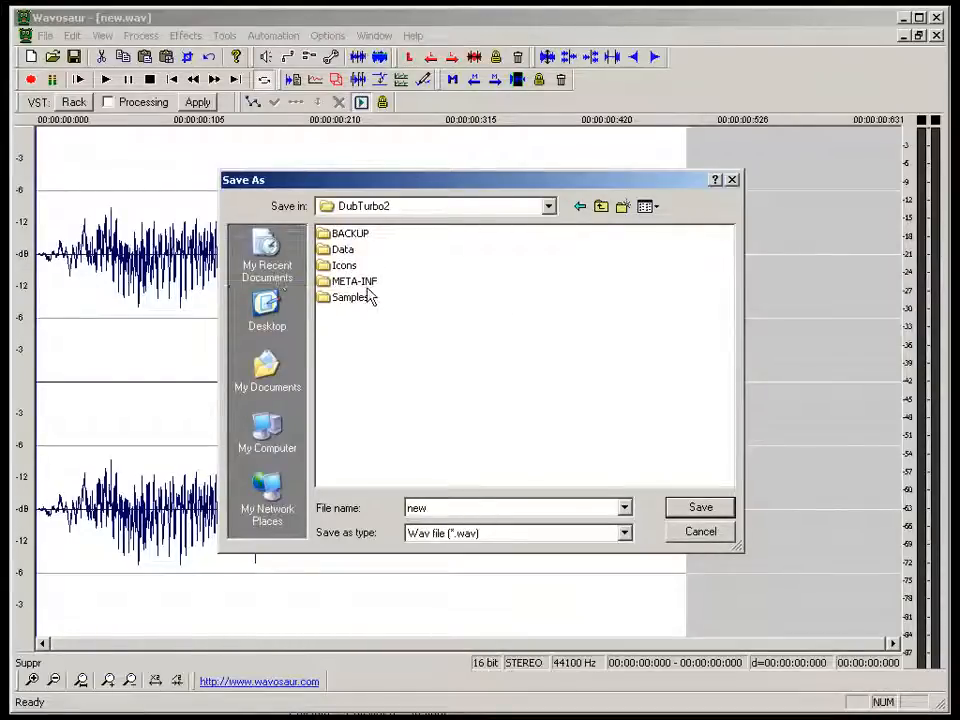
double_click(346, 300)
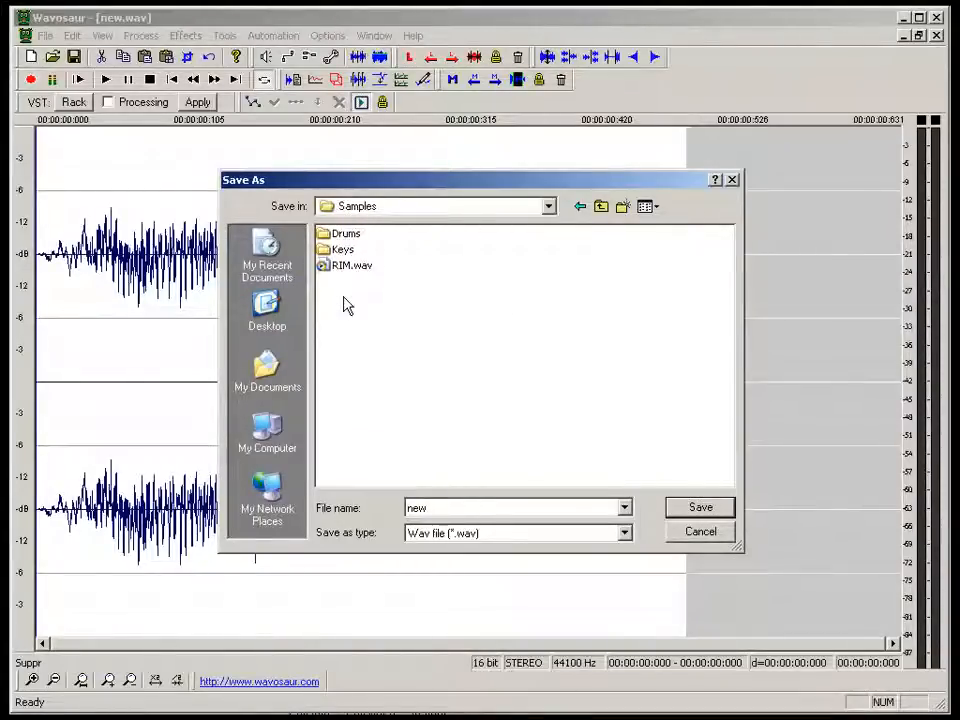
double_click(340, 238)
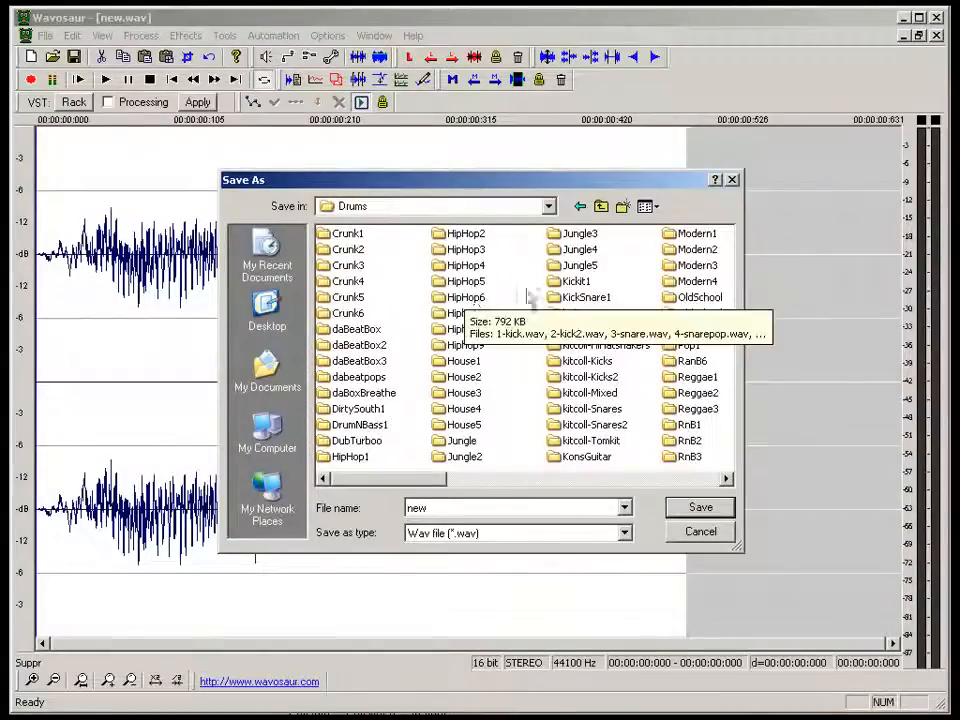
drag(425, 490, 680, 490)
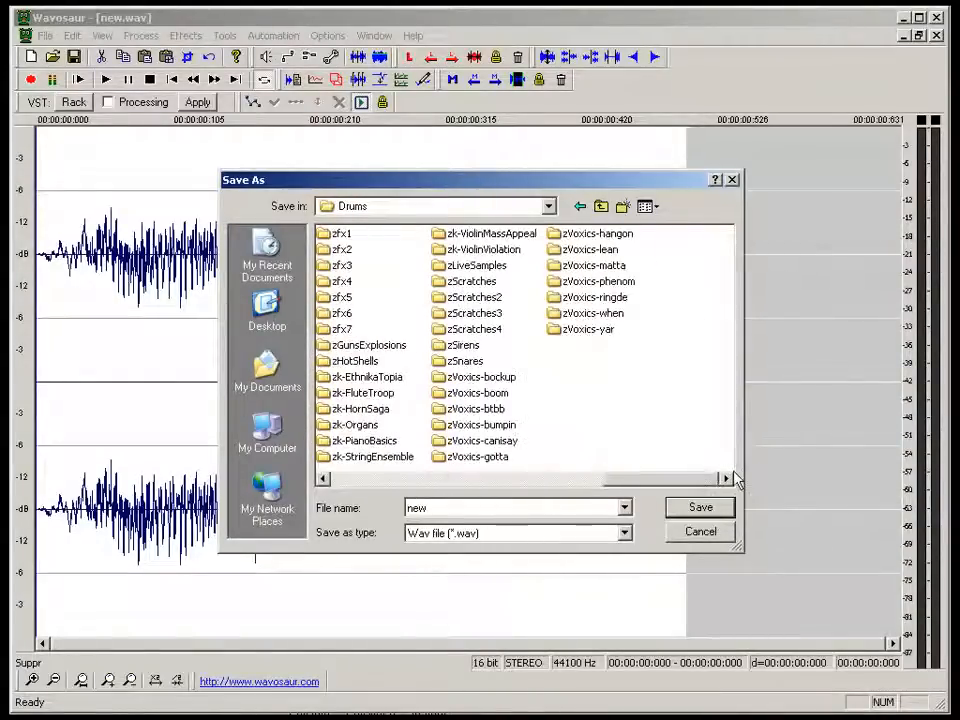
Create a folder named zz-random inside Drums and open it as the save location.
click(621, 206)
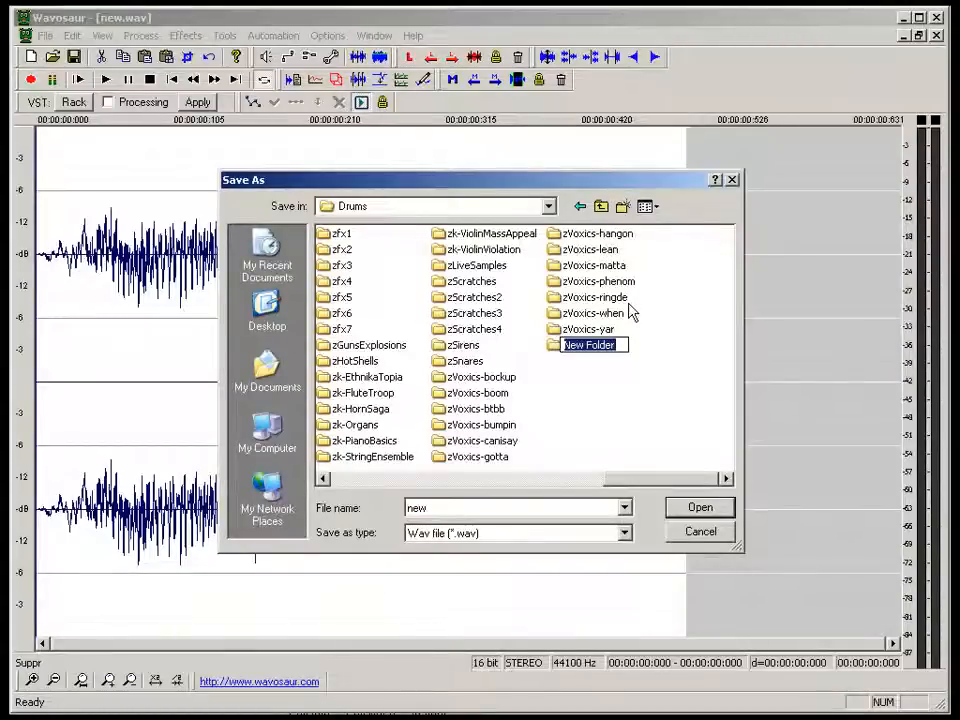
text(zz-)
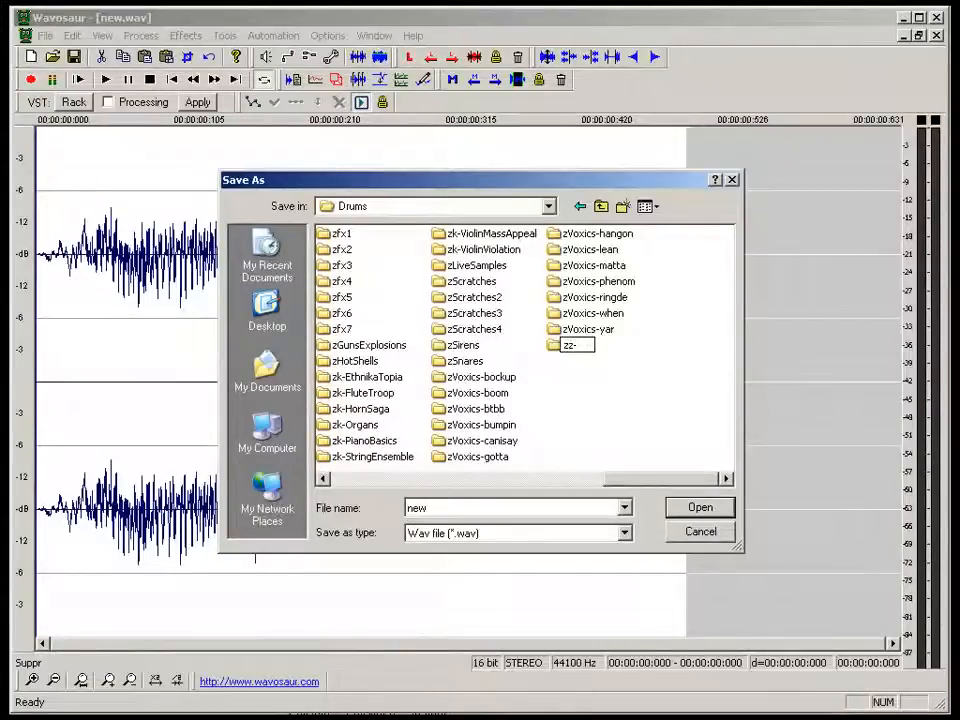
text(random)
key(Return)
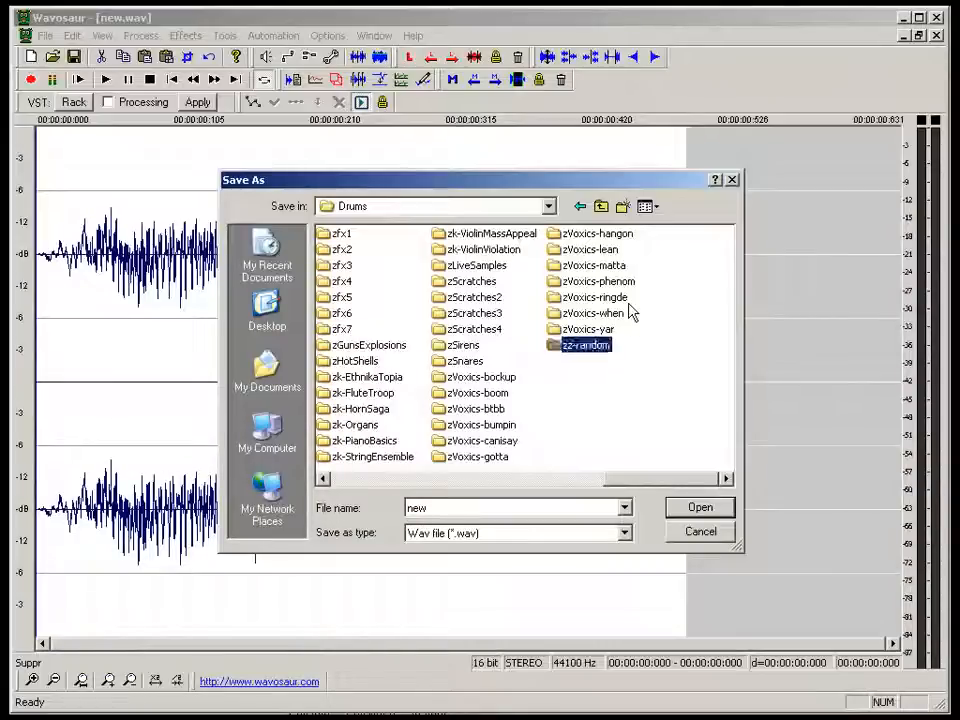
double_click(595, 344)
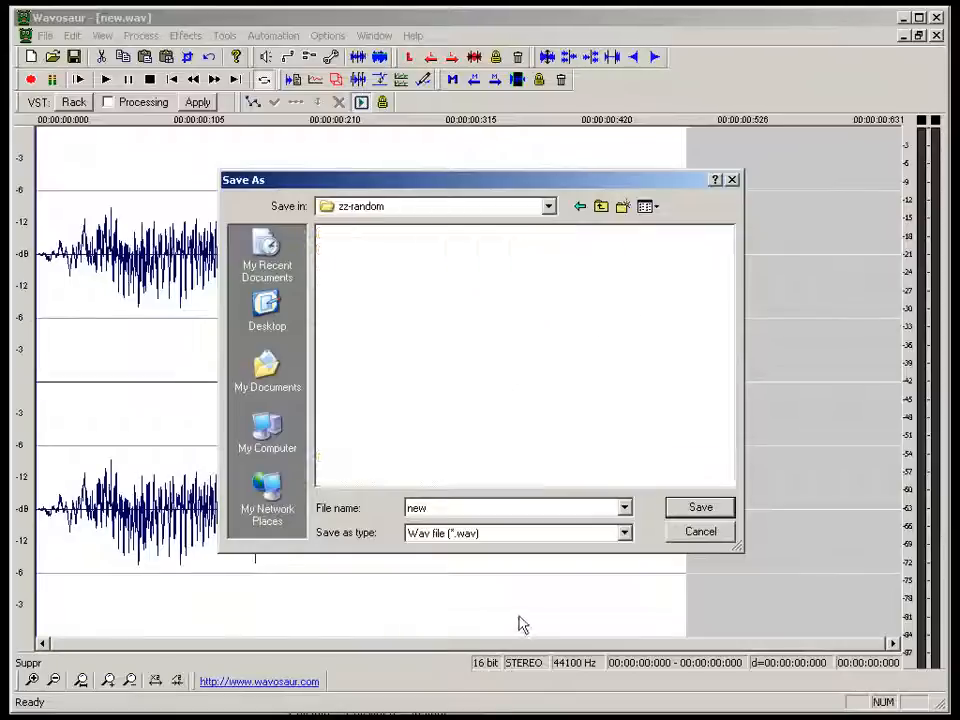
Save the word as 7-huh.wav in the zz-random folder and close that file.
double_click(478, 508)
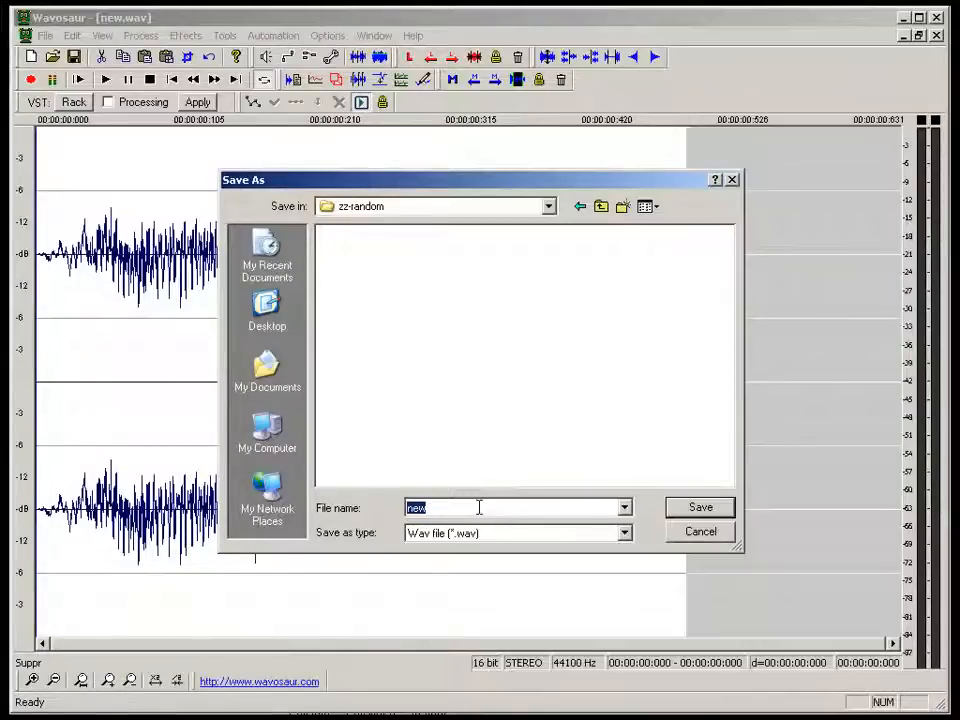
text(7,)
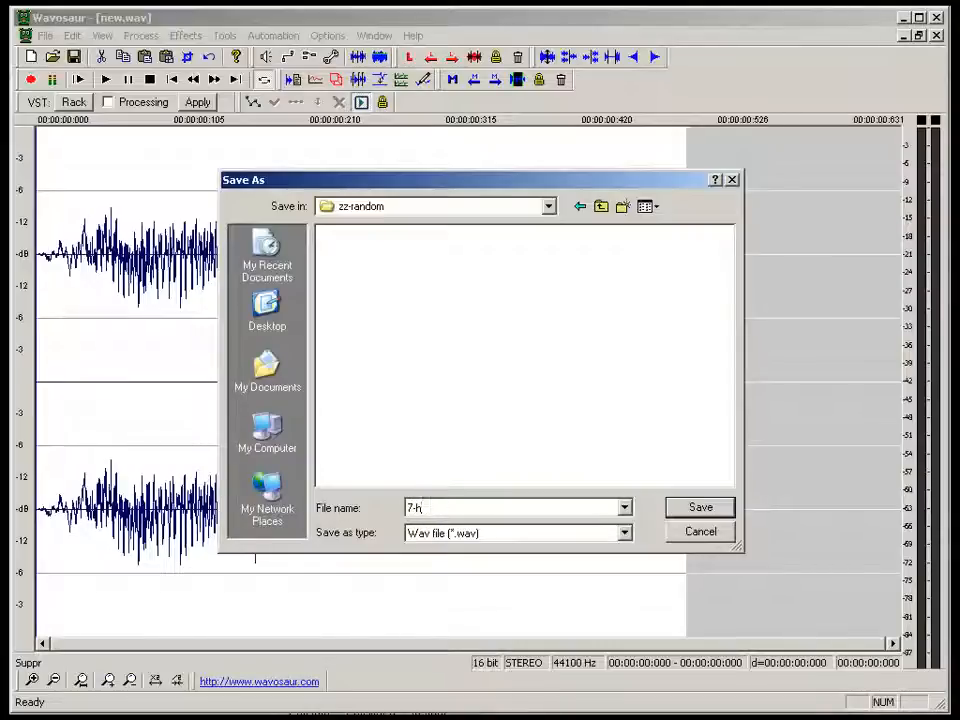
text(huh.wav)
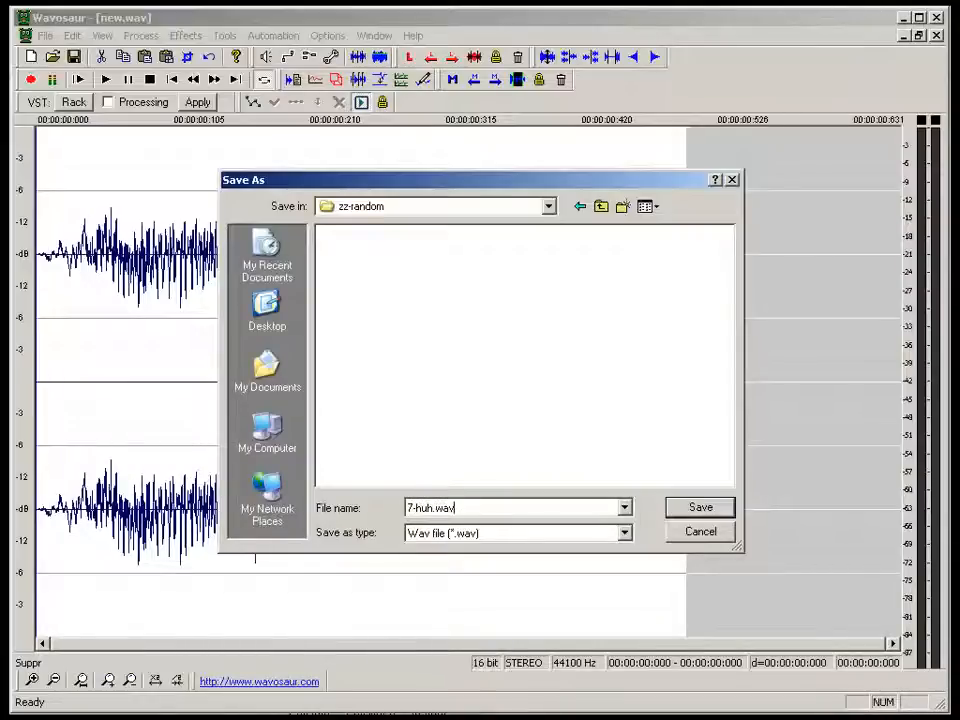
click(701, 507)
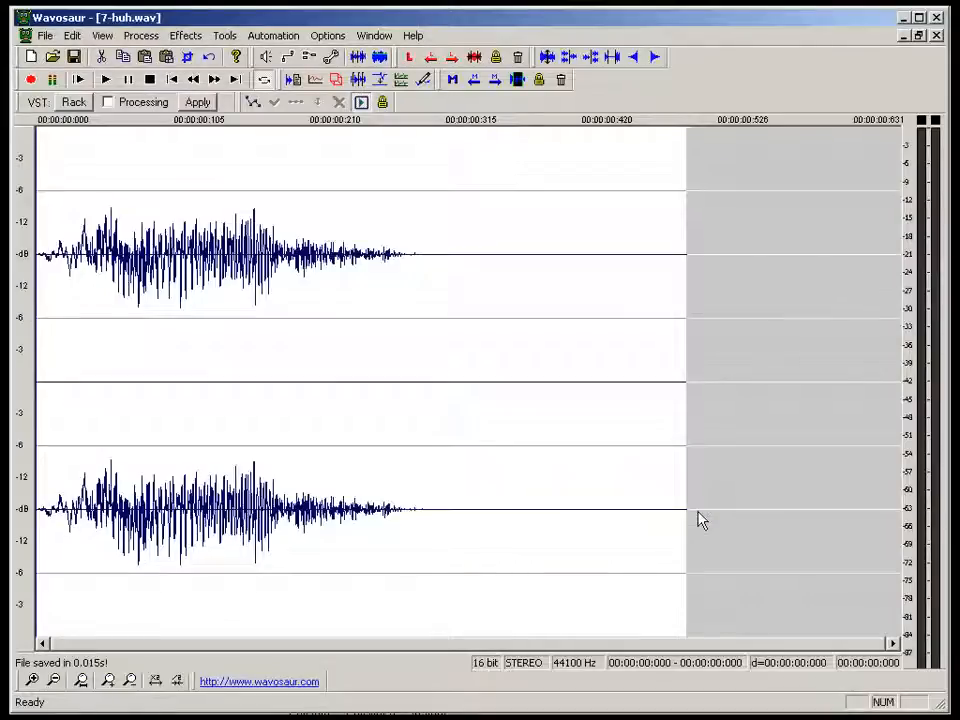
click(936, 37)
Select the first sound in record.wav, from about 0.262 to 0.505 seconds, and play it.
scroll(602, 402, down, 2)
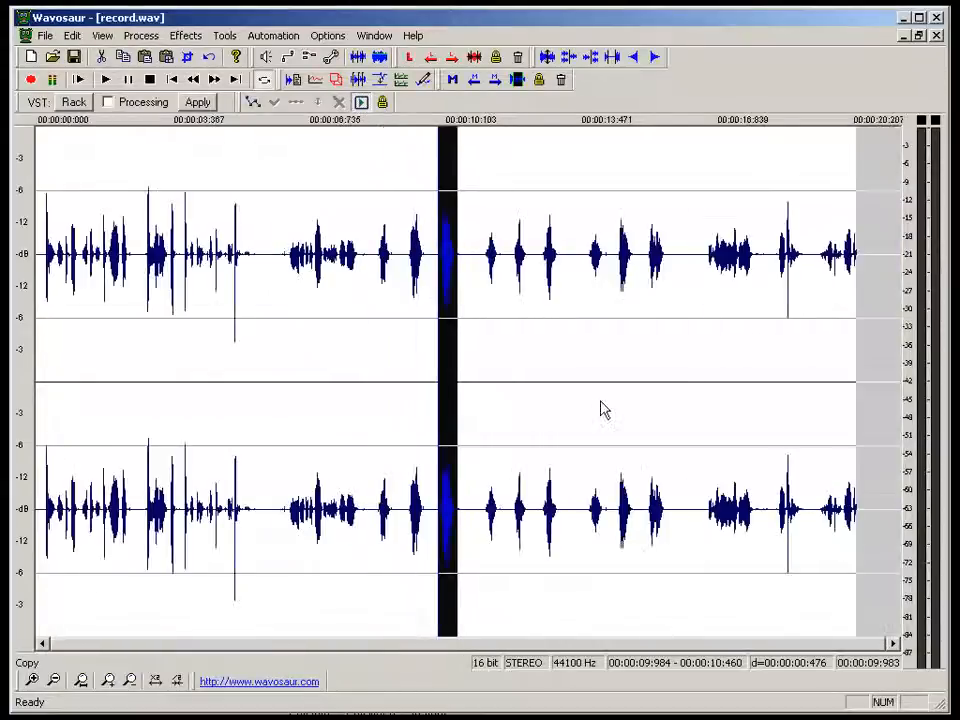
click(483, 408)
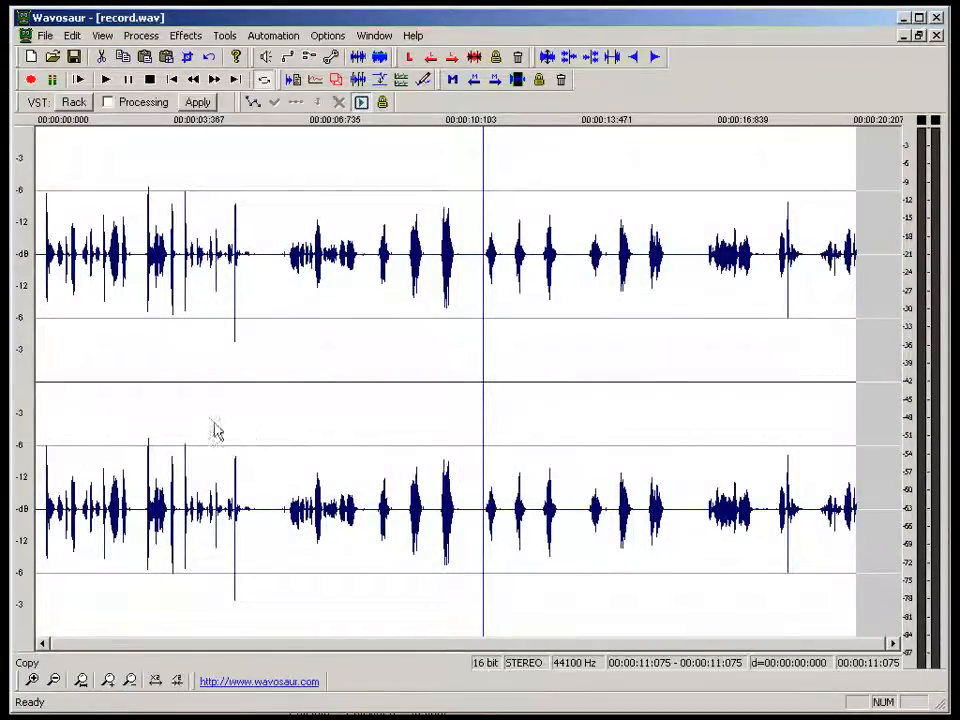
click(42, 433)
scroll(42, 433, up, 4)
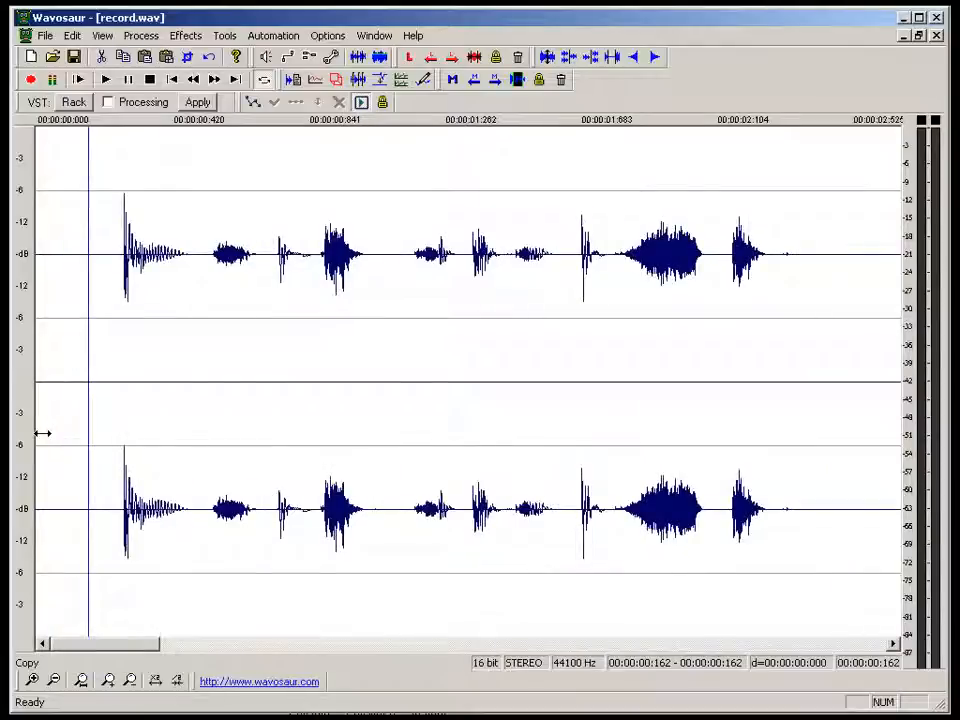
drag(207, 450, 366, 435)
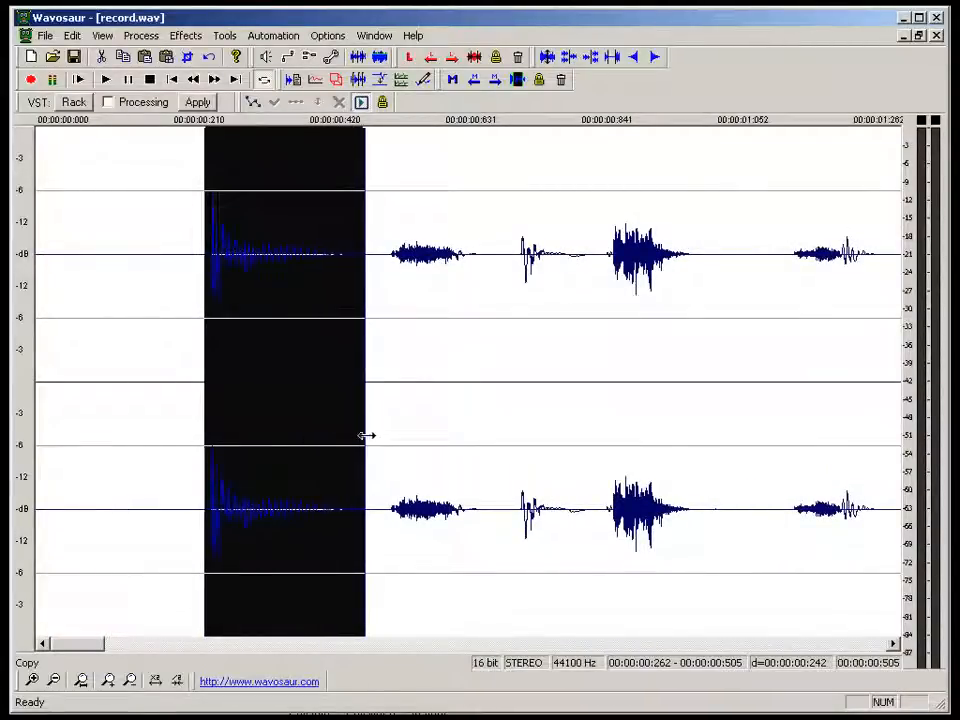
key(space)
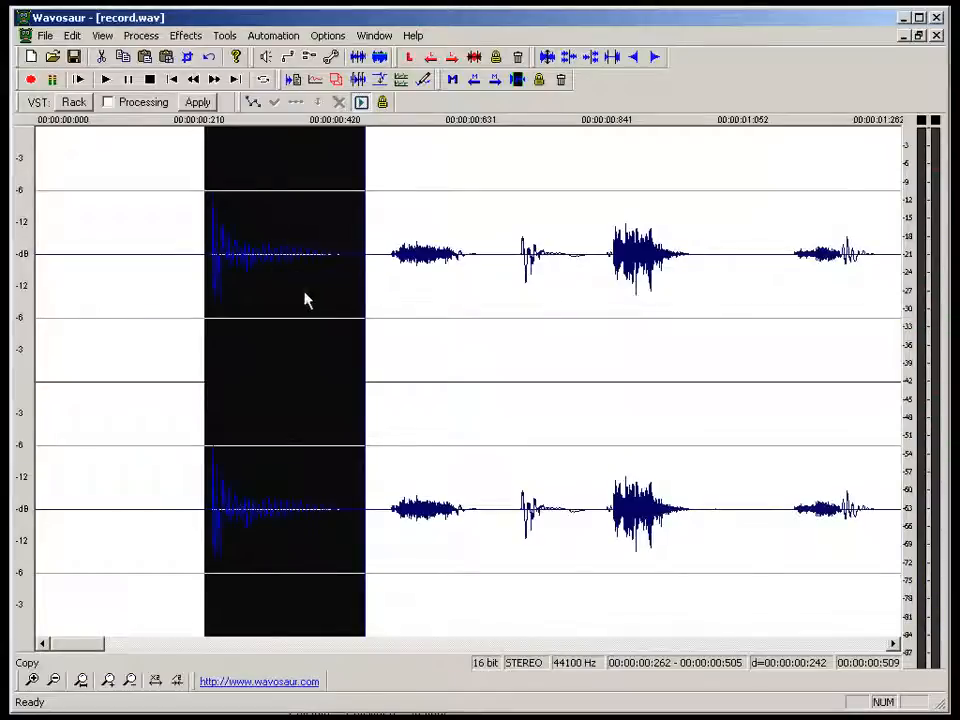
key(space)
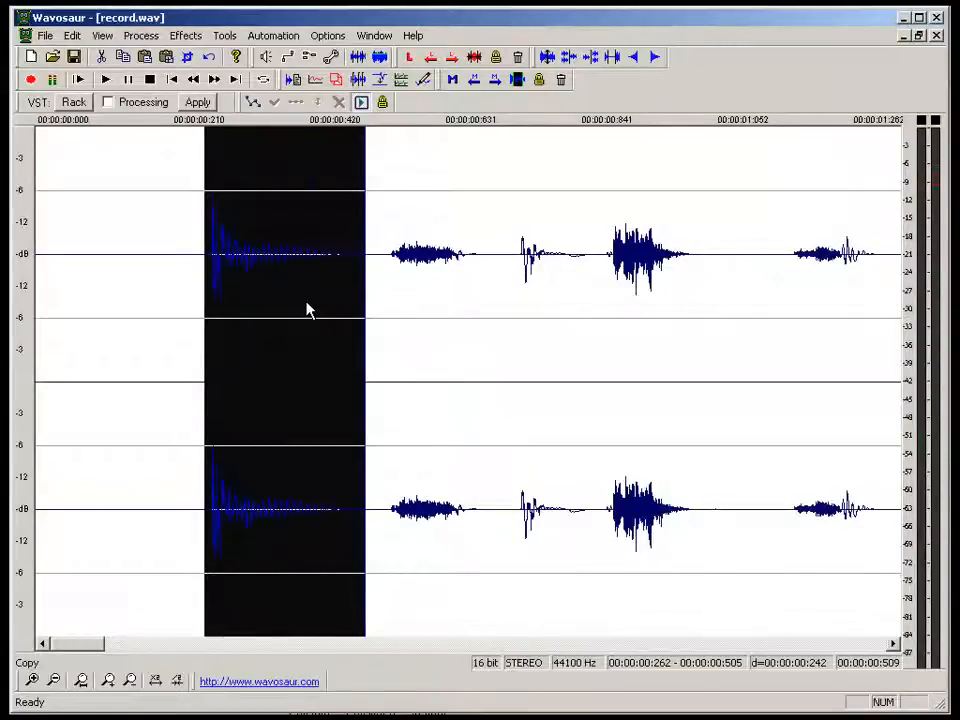
Copy the selected sound into a new 16-bit, 2-channel, 44100 Hz audio file of 0.1000 seconds.
key(ctrl+n)
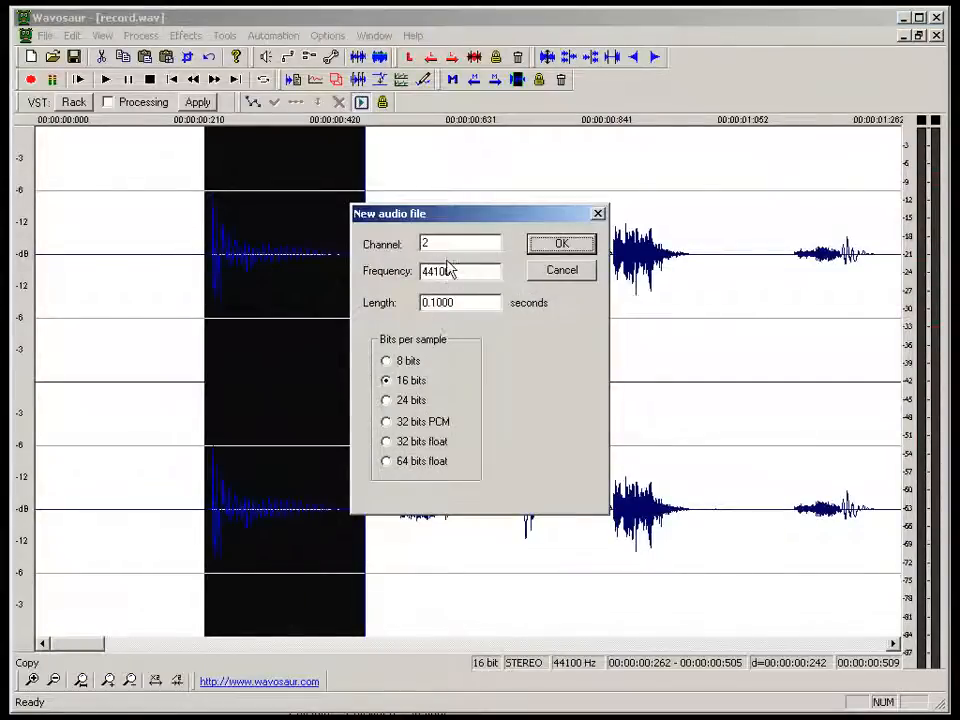
key(Return)
key(ctrl+v)
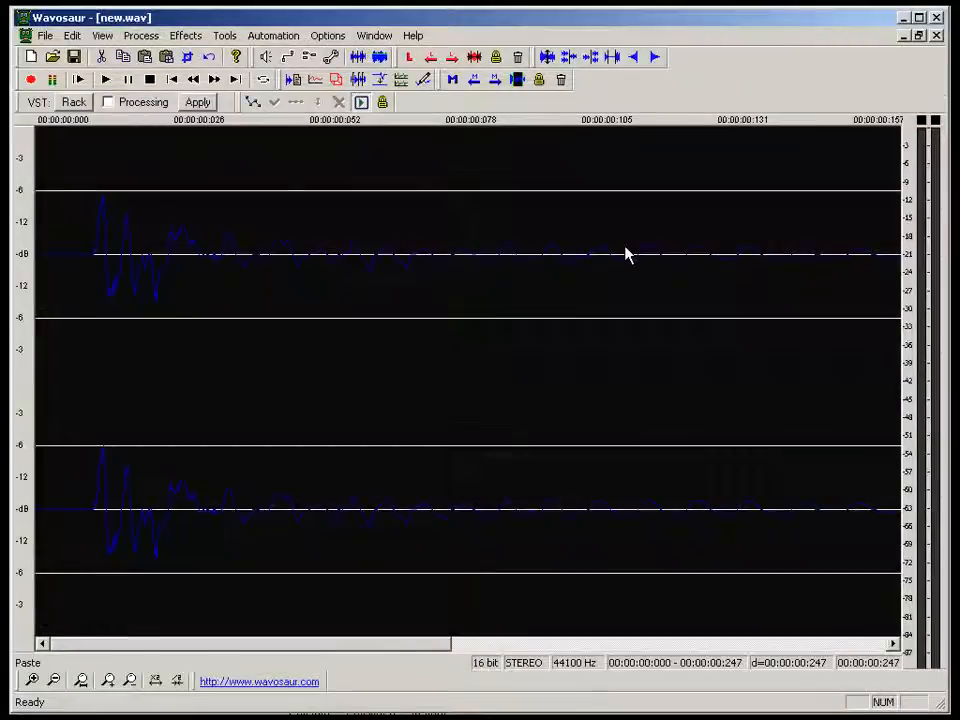
Play the pasted sound and delete the silence after it, from about 0.247 seconds to the end.
key(space)
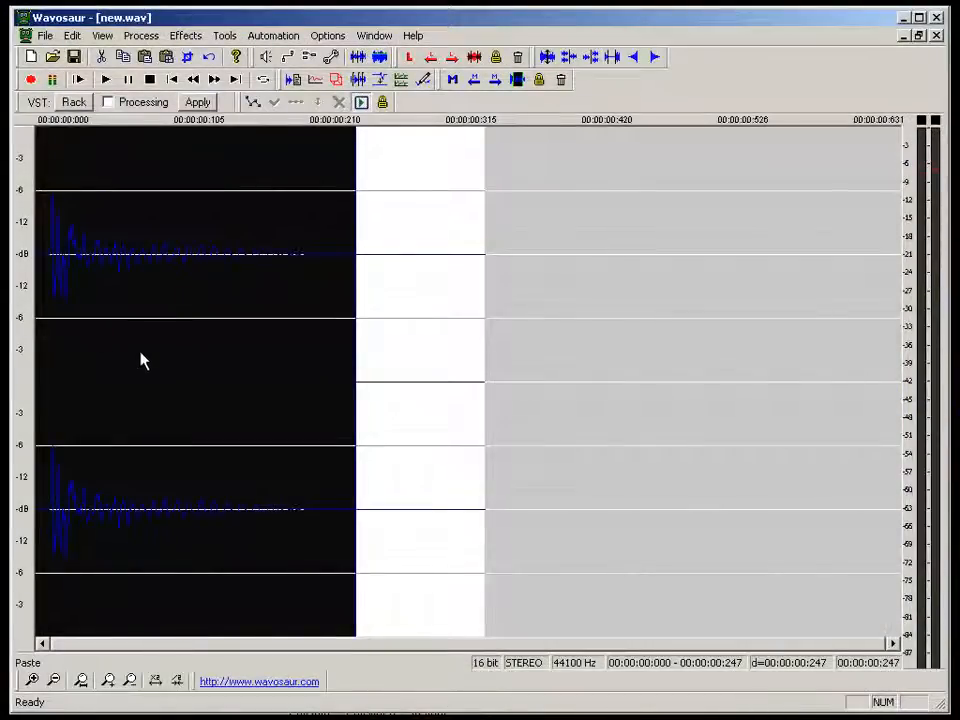
drag(36, 360, 563, 370)
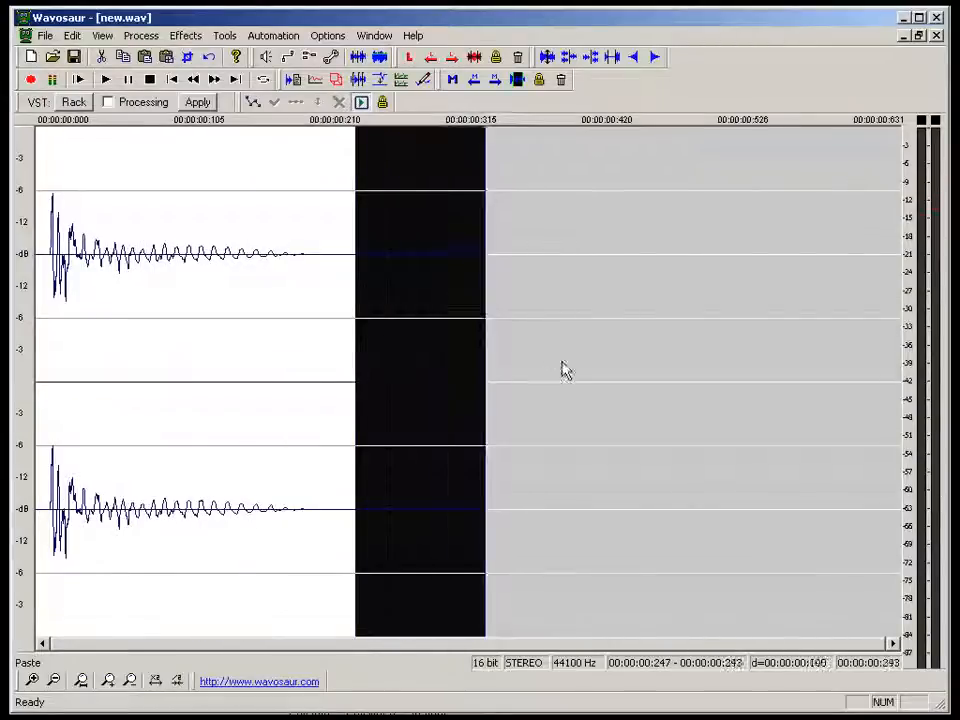
key(Delete)
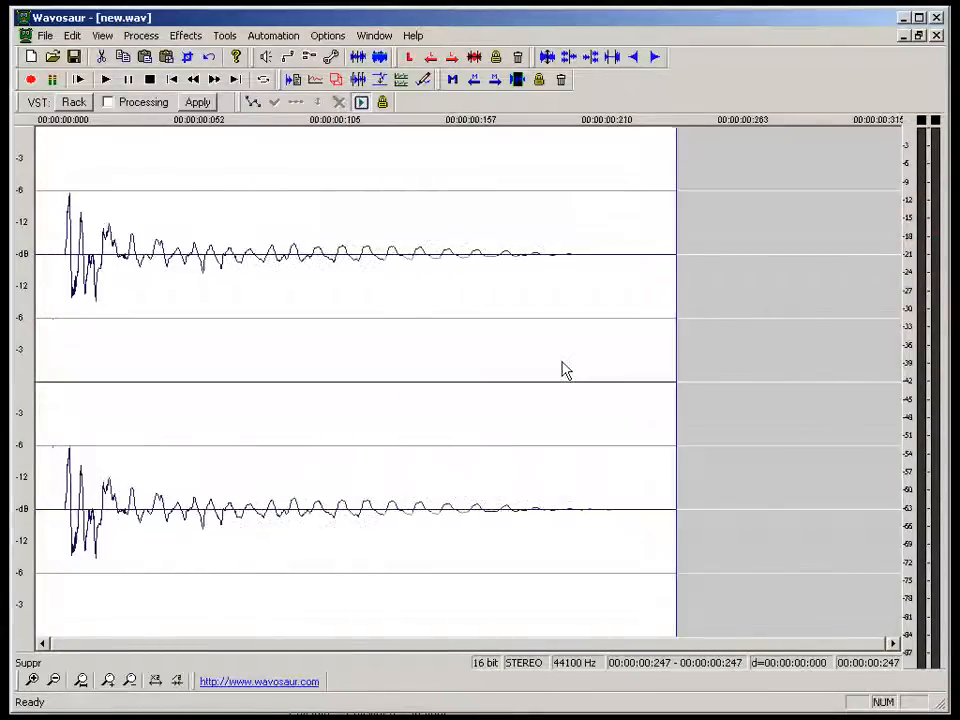
Fade out the end of the sound, from about 0.203 to 0.247 seconds.
click(562, 361)
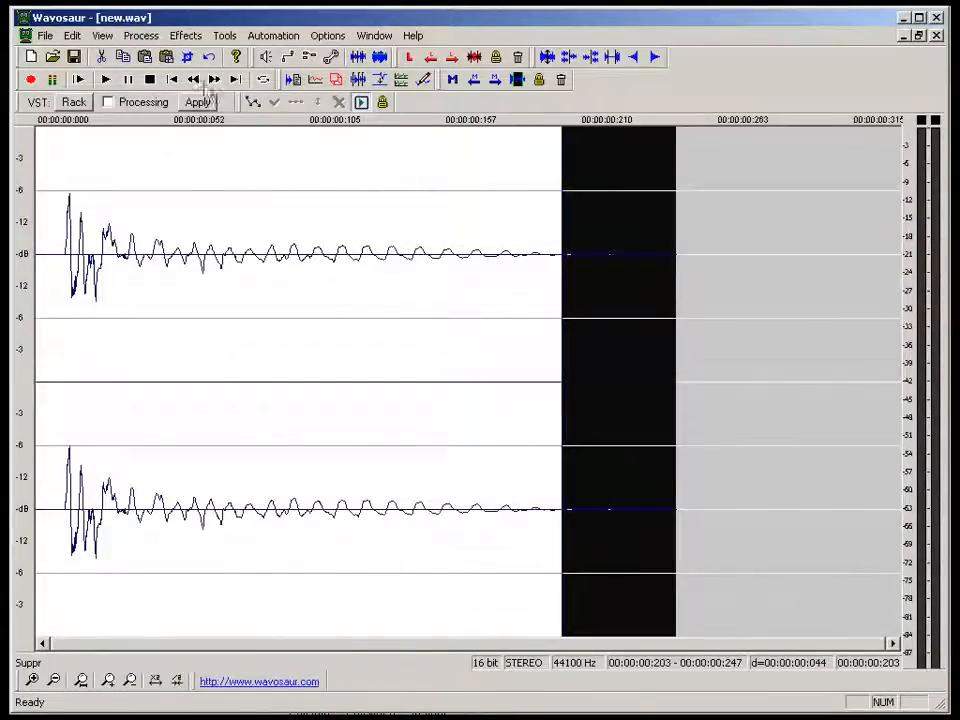
click(141, 36)
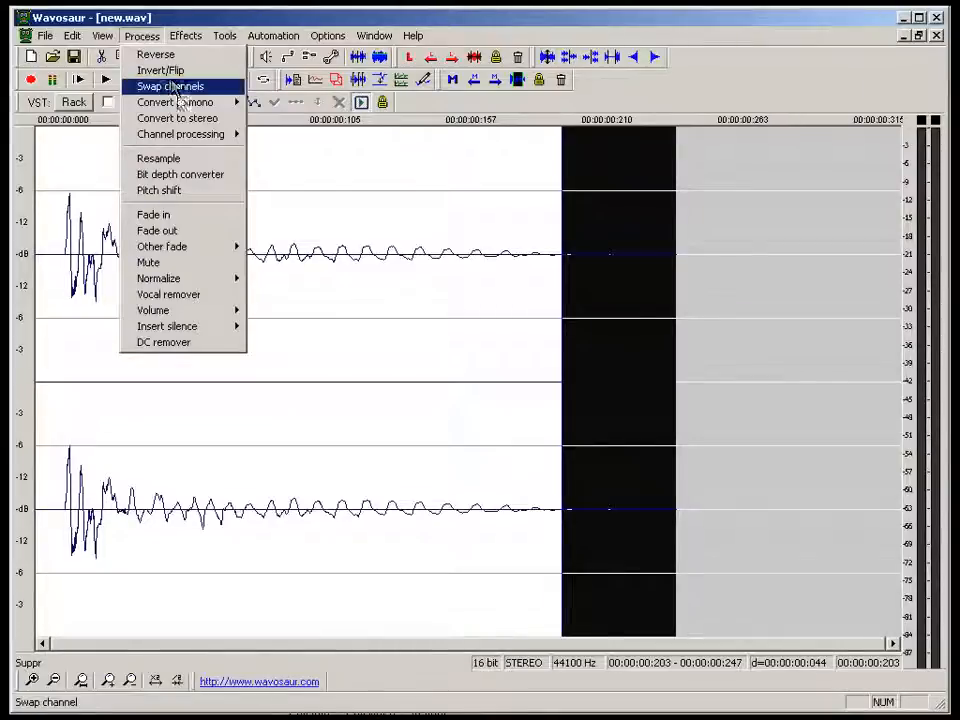
click(192, 231)
Delete the silence before the sound's onset, from 0 to about 0.011 seconds, and play the trimmed sound.
click(60, 352)
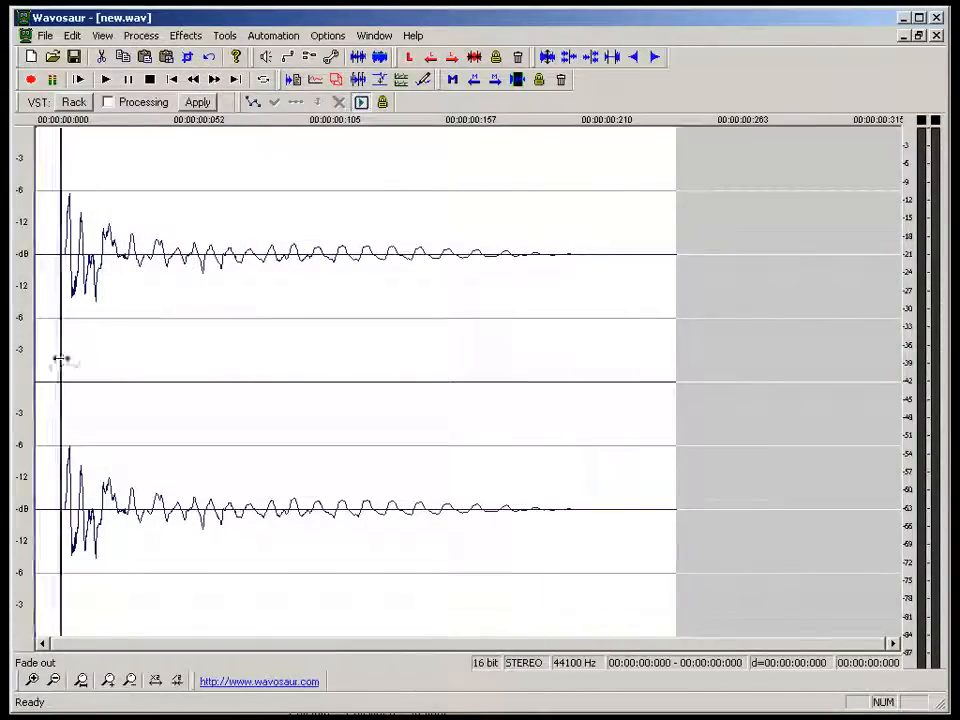
drag(60, 358, 36, 358)
scroll(252, 329, up, 5)
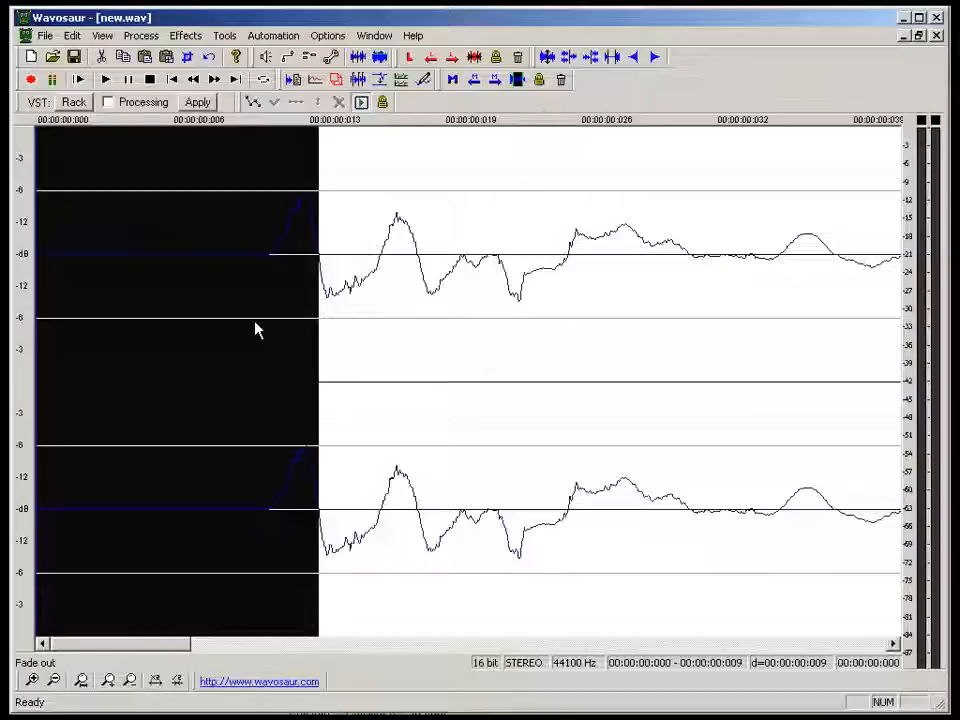
scroll(276, 329, down, 1)
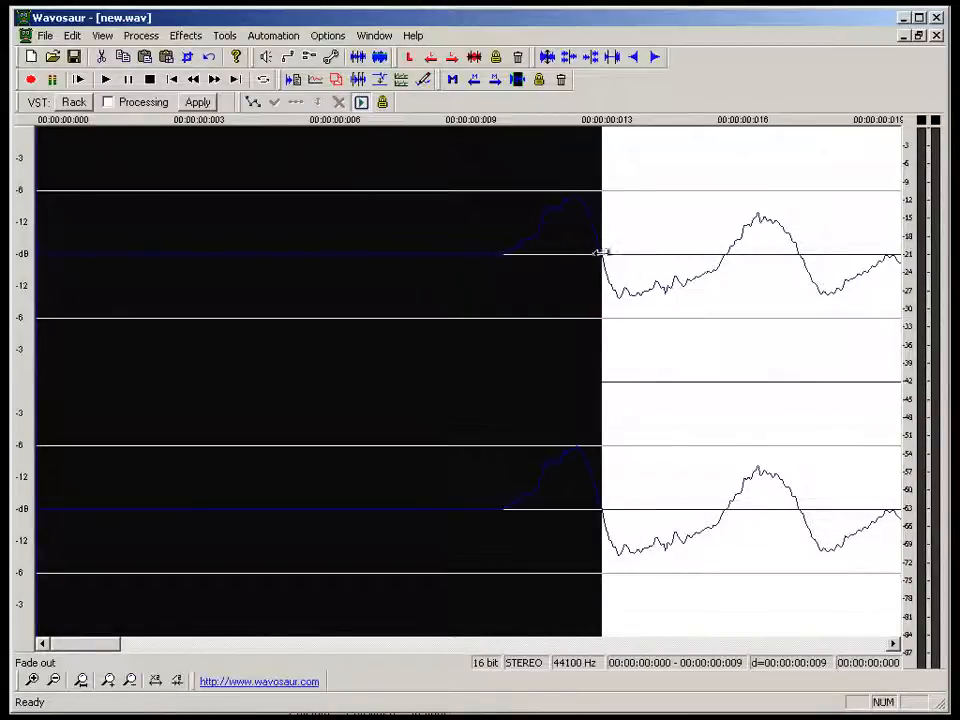
drag(598, 254, 504, 257)
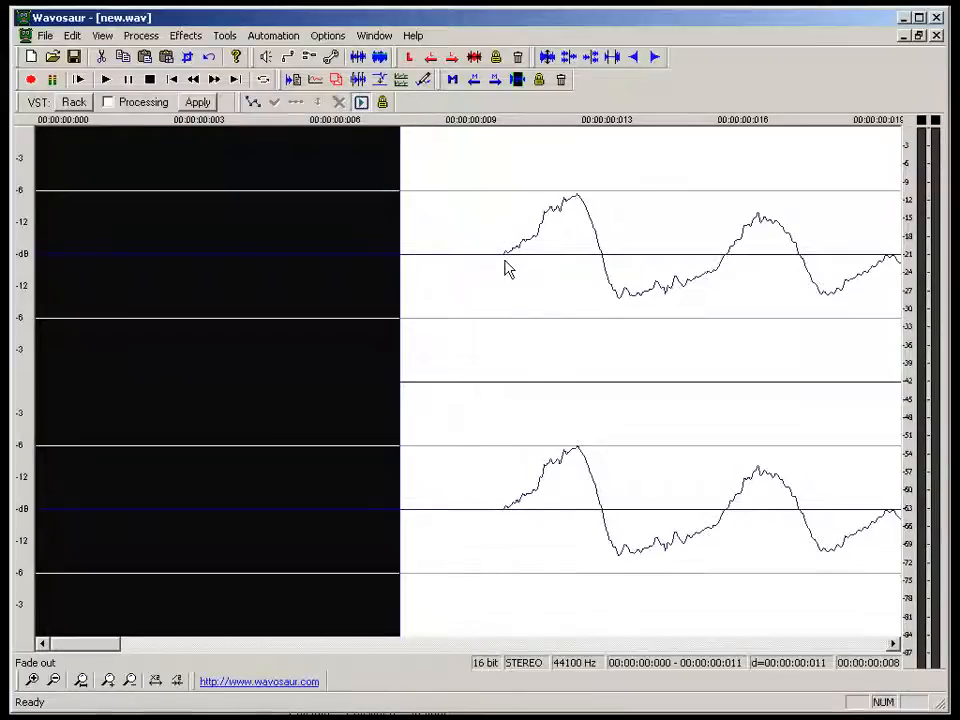
drag(396, 283, 506, 311)
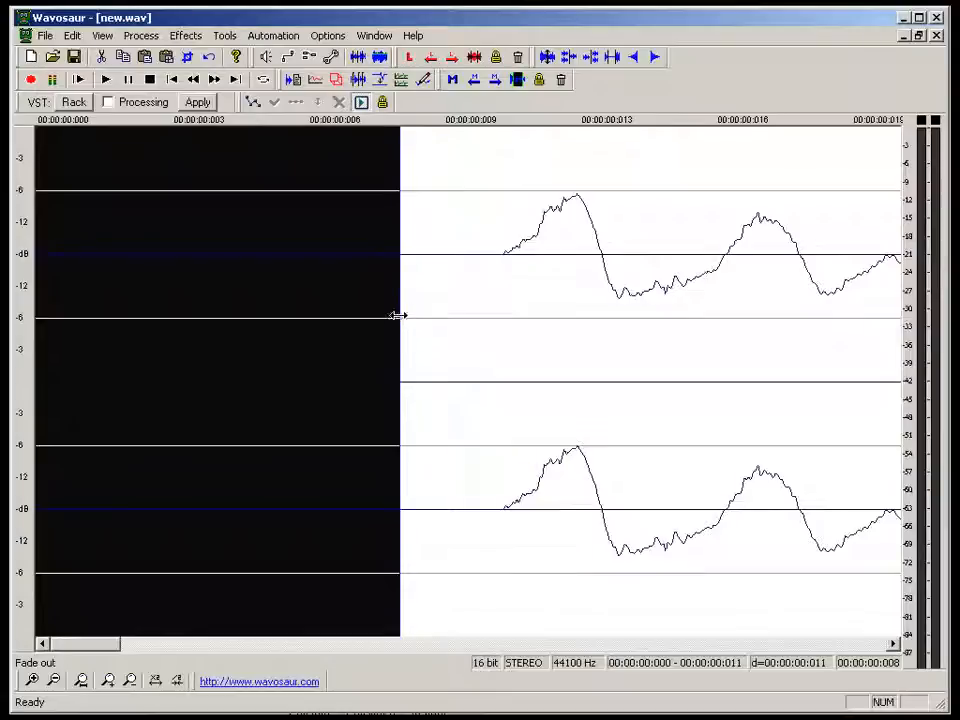
drag(397, 315, 500, 333)
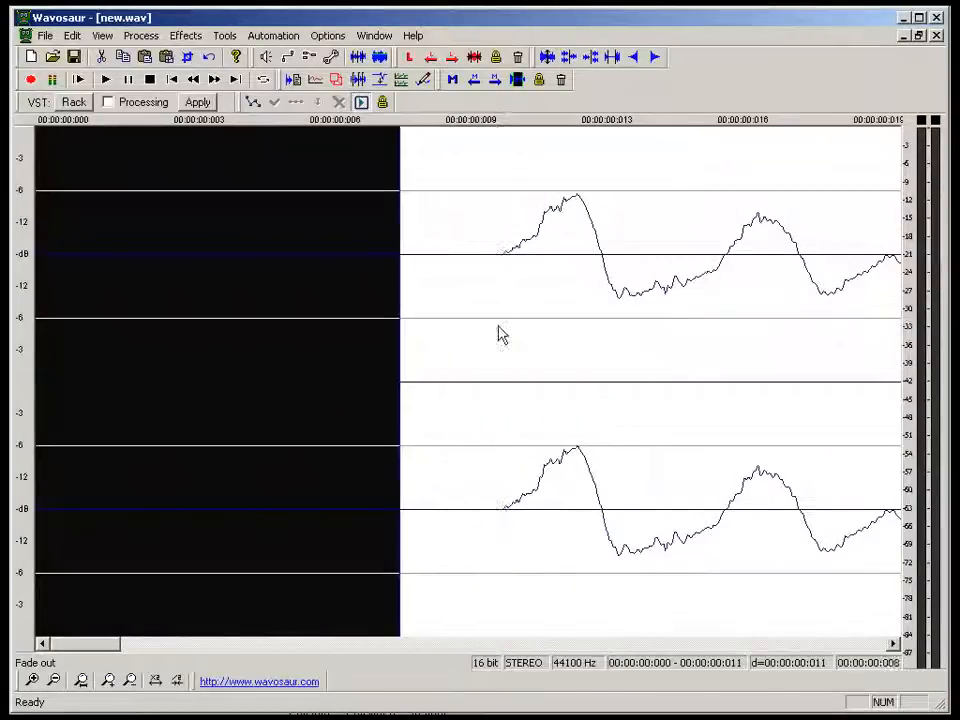
scroll(452, 420, up, 1)
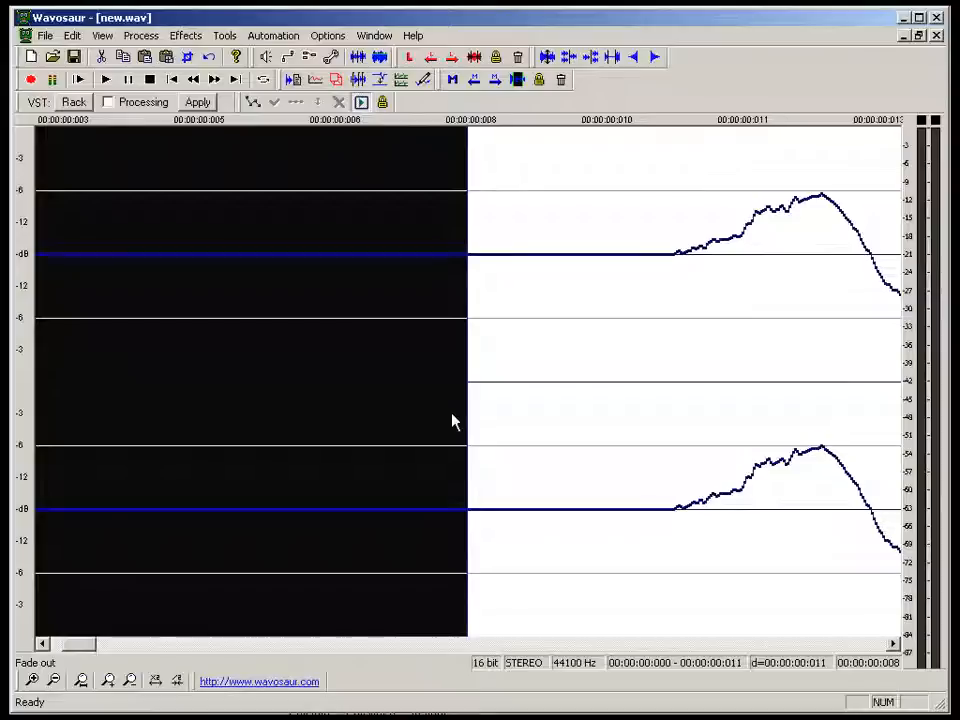
drag(714, 373, 675, 369)
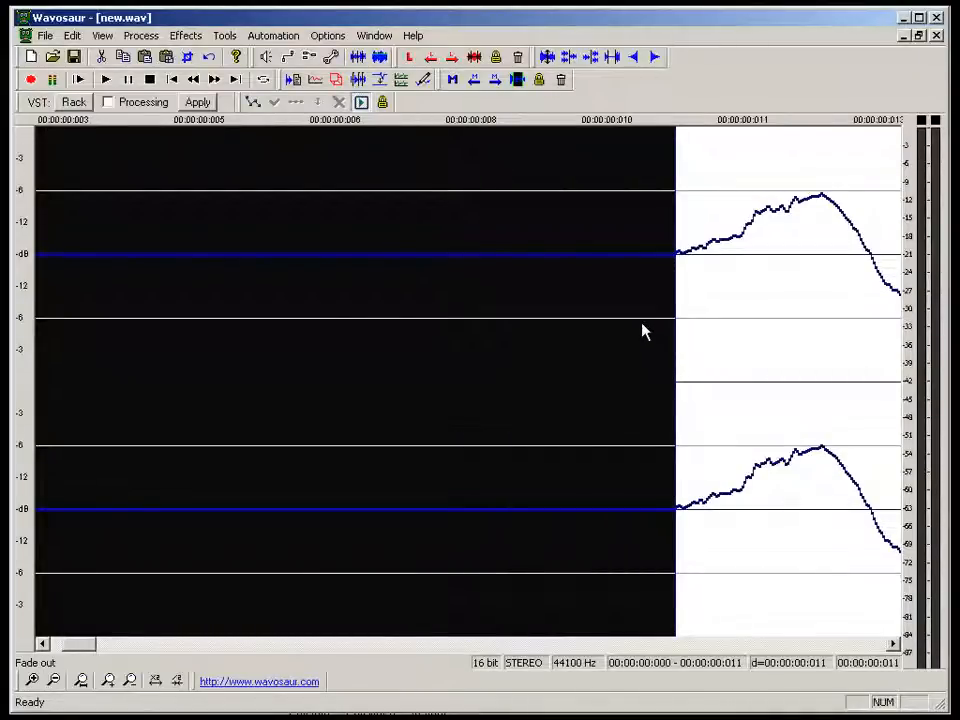
drag(660, 347, 540, 347)
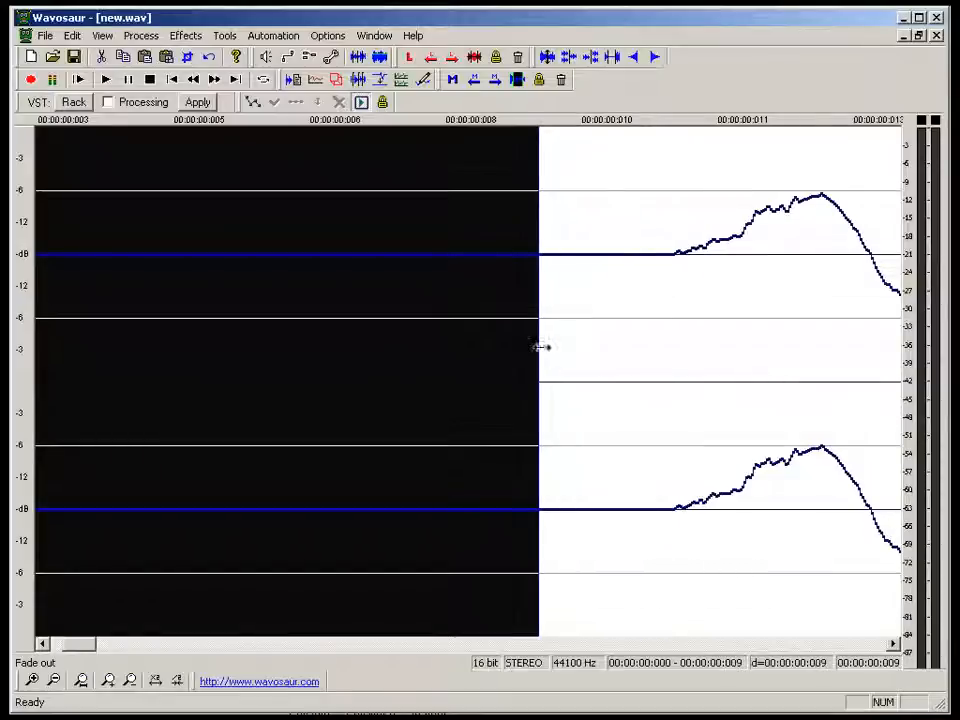
mouse_move(680, 357)
mouse_down()
mouse_move(658, 358)
mouse_move(673, 360)
mouse_move(670, 349)
mouse_up()
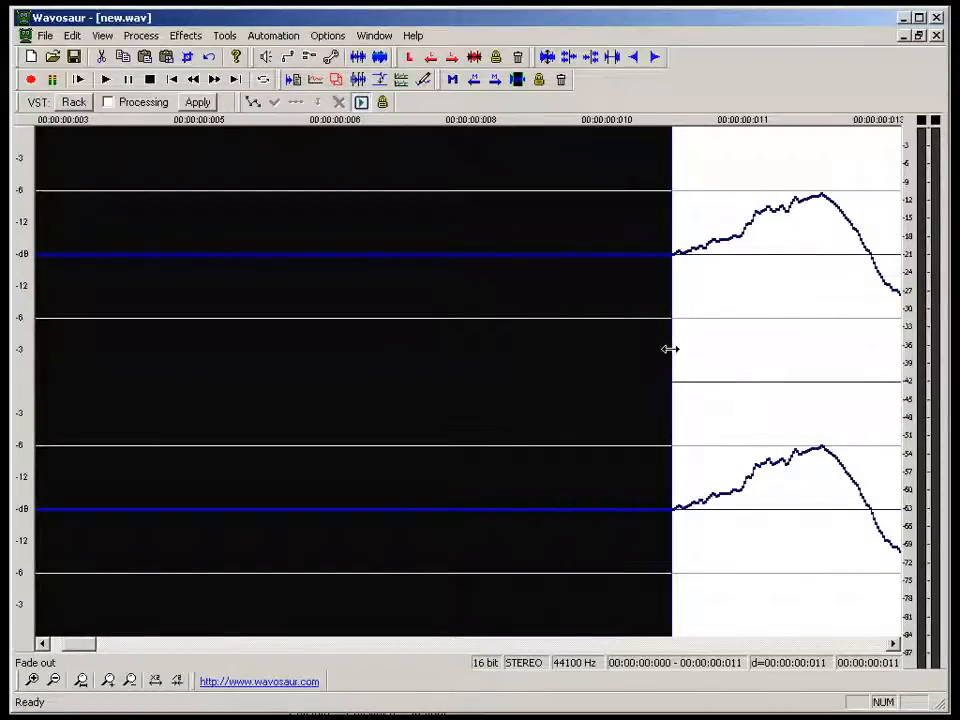
key(Delete)
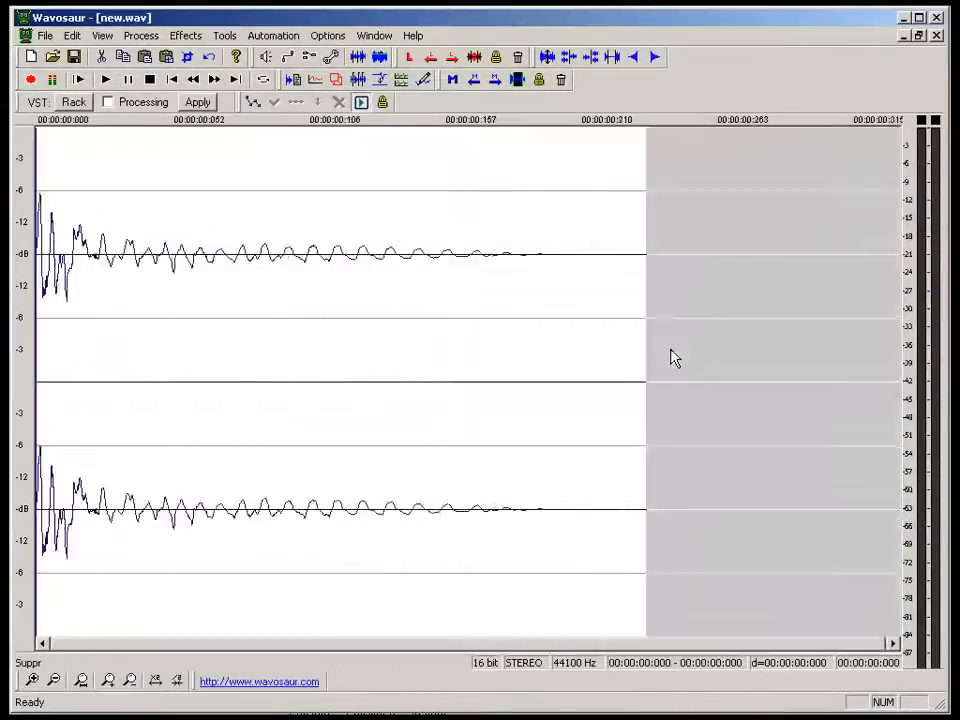
key(space)
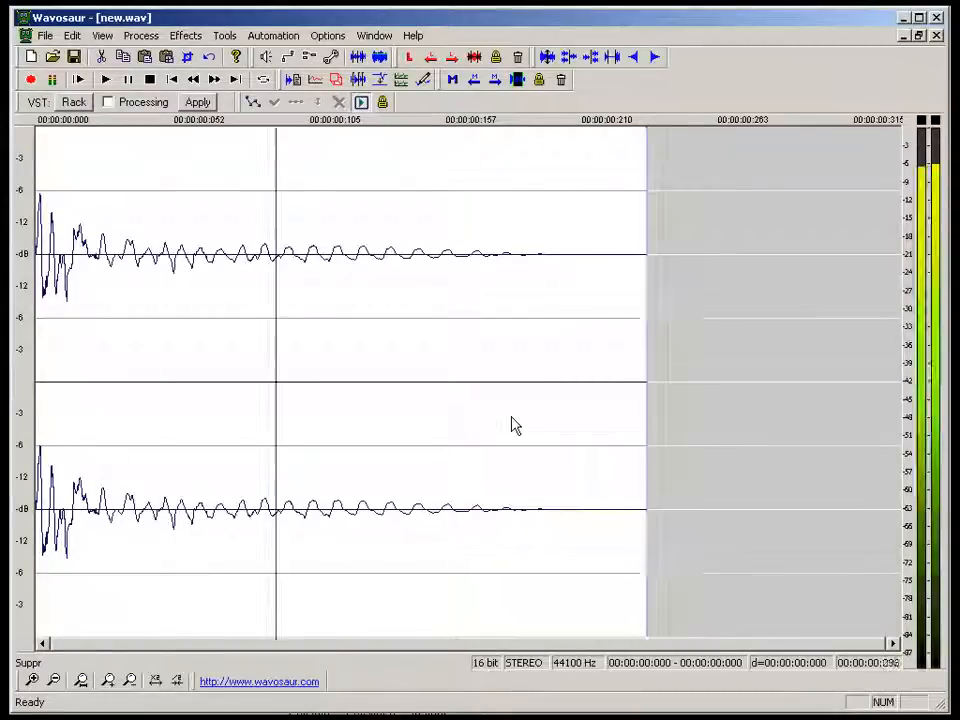
Select the whole sound, save it as 1-kick.wav in the zz-random folder and close that file.
key(ctrl+a)
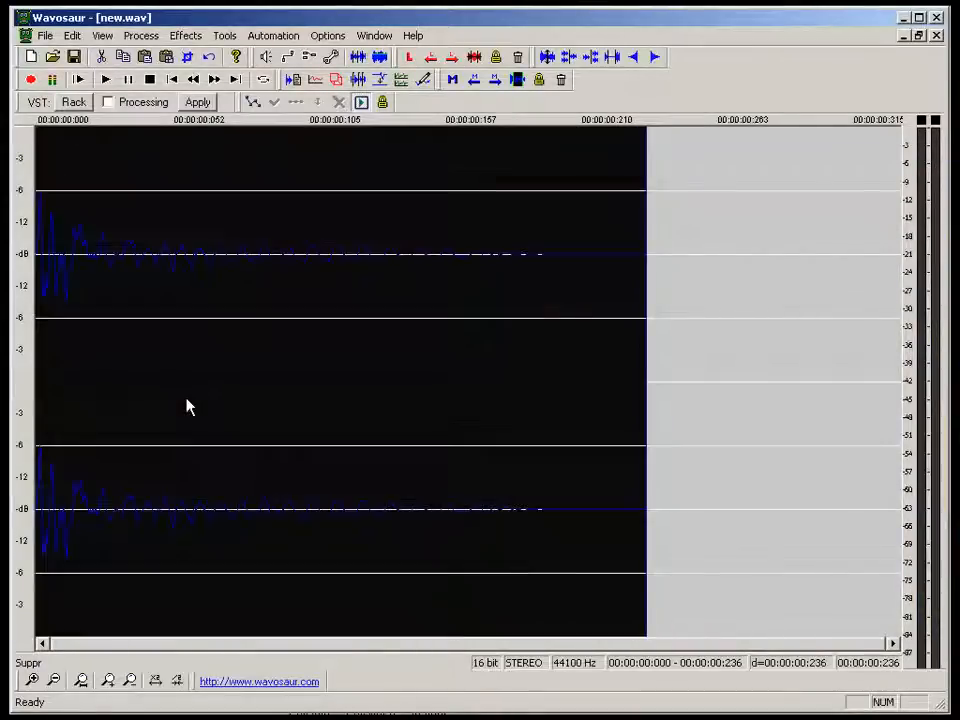
key(ctrl+s)
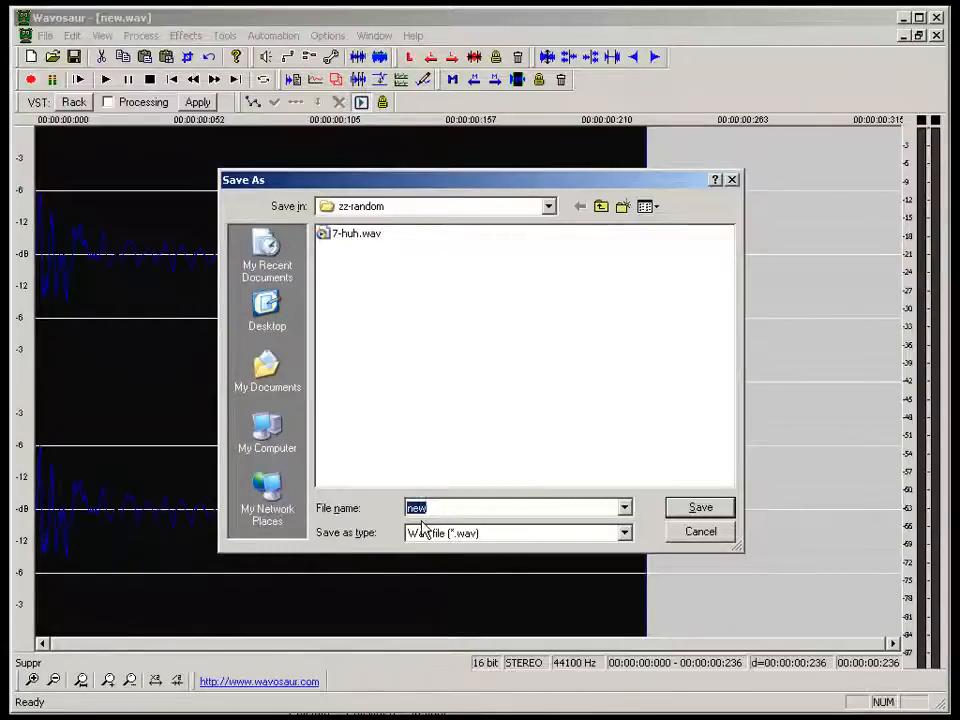
text(k)
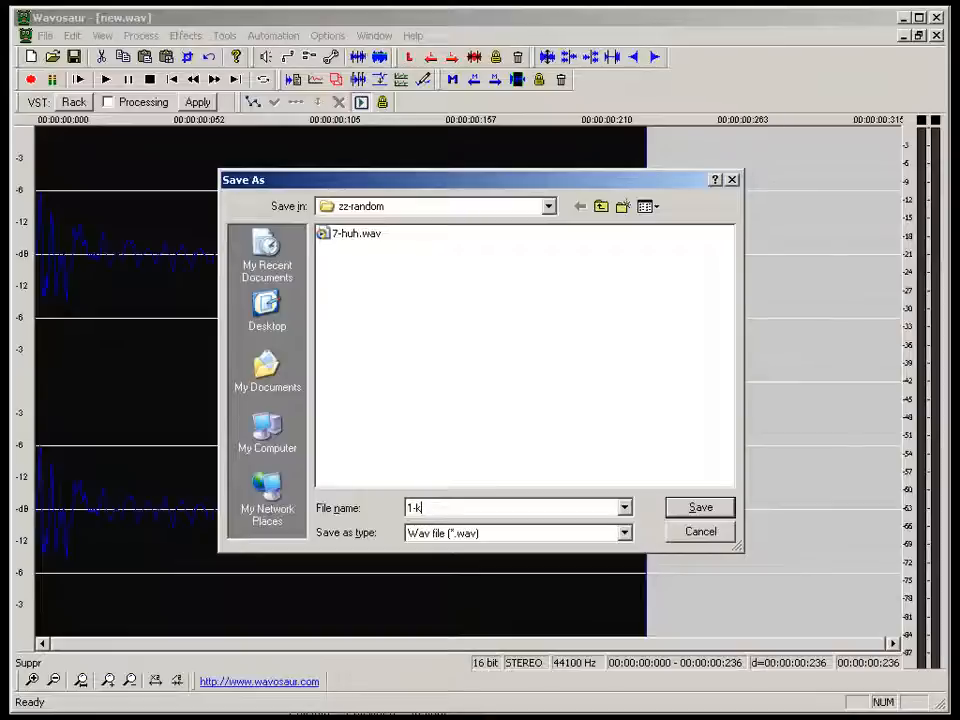
text(ick.wav)
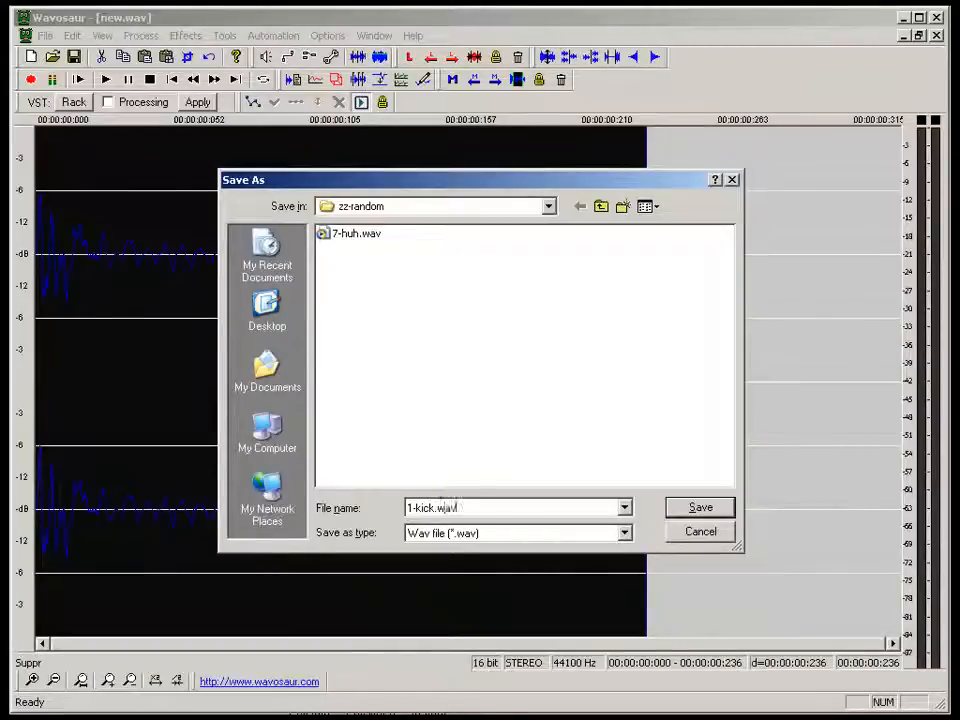
key(Return)
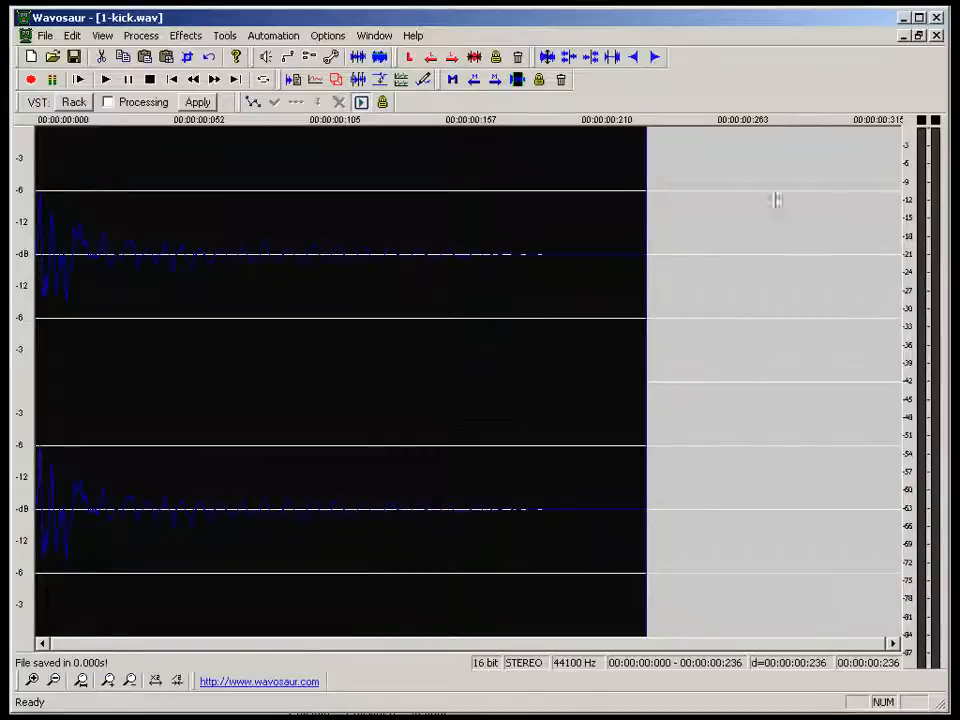
click(937, 35)
Play record.wav from about 0.240 seconds, then select and play the fourth sound, from about 0.891 to 1.105 seconds.
click(444, 374)
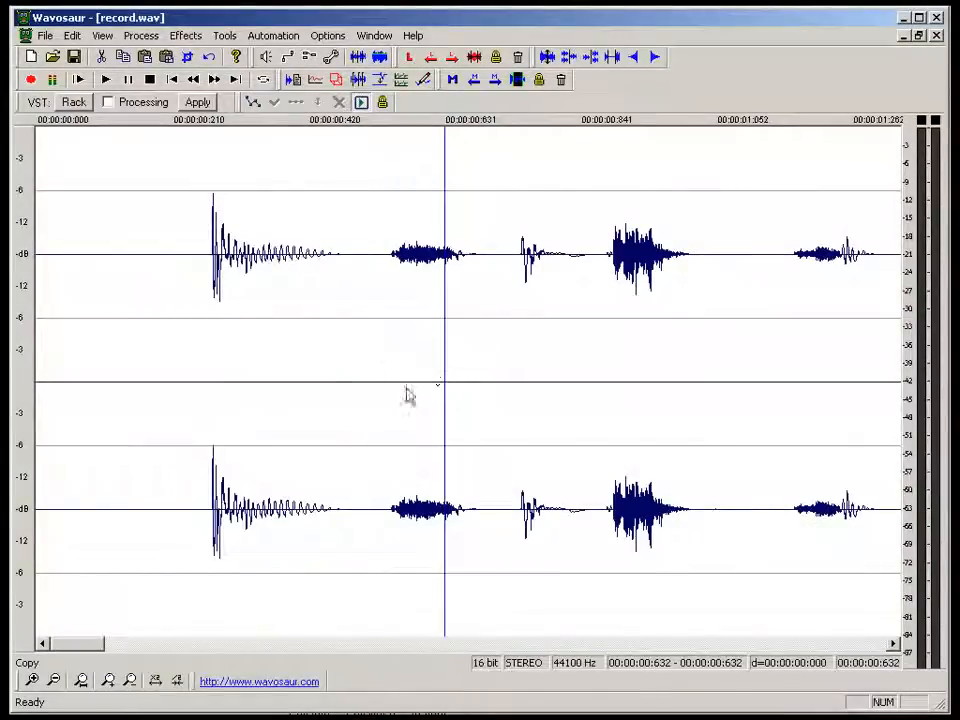
click(191, 438)
key(space)
key(space)
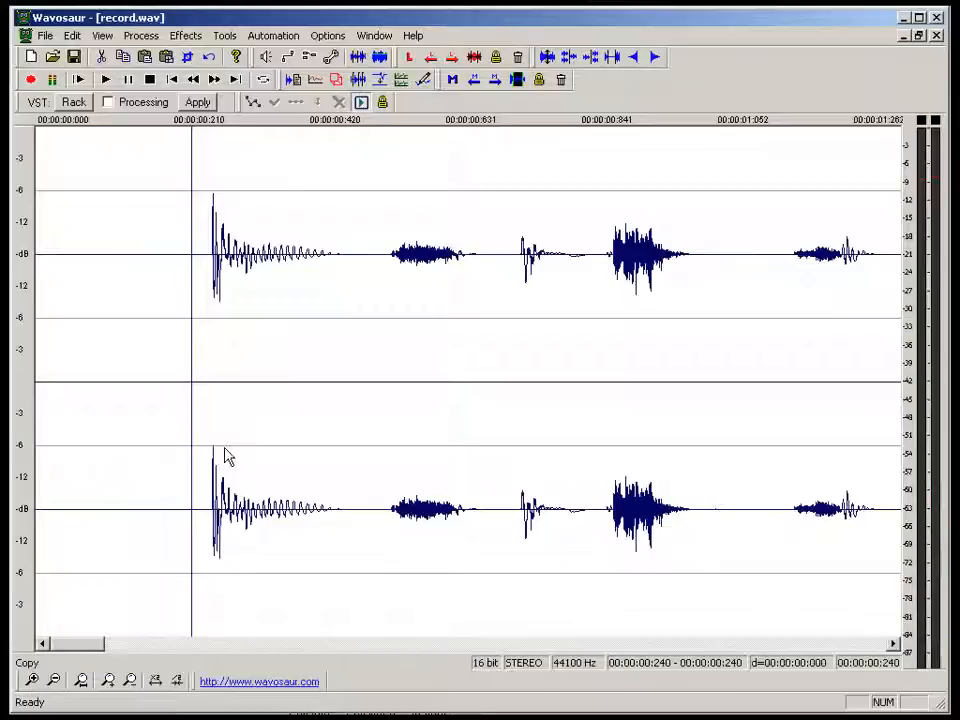
drag(610, 501, 761, 493)
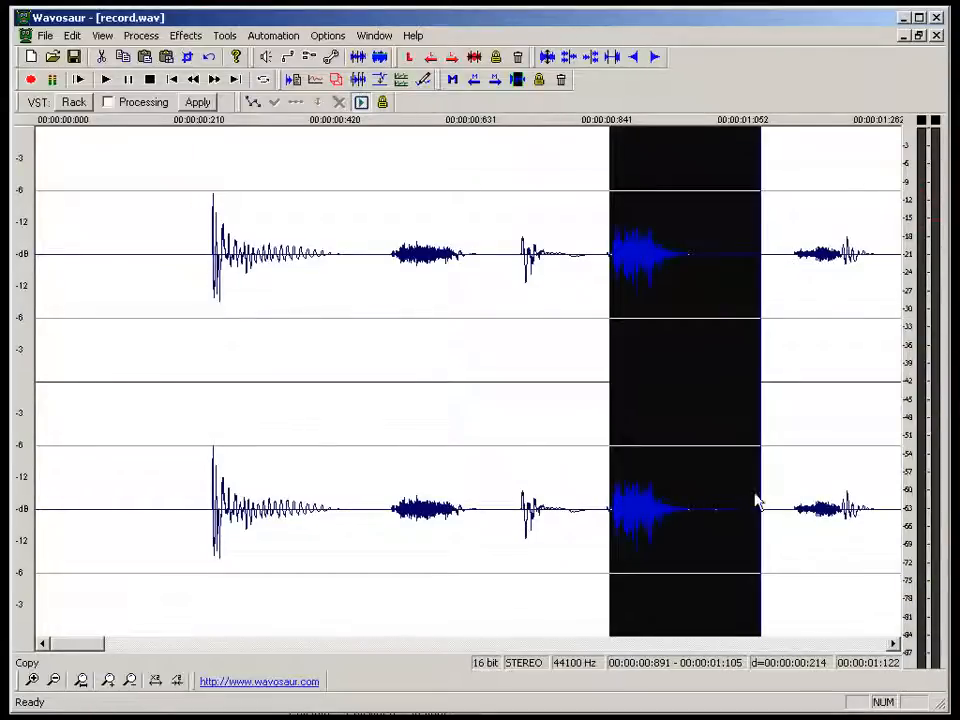
key(space)
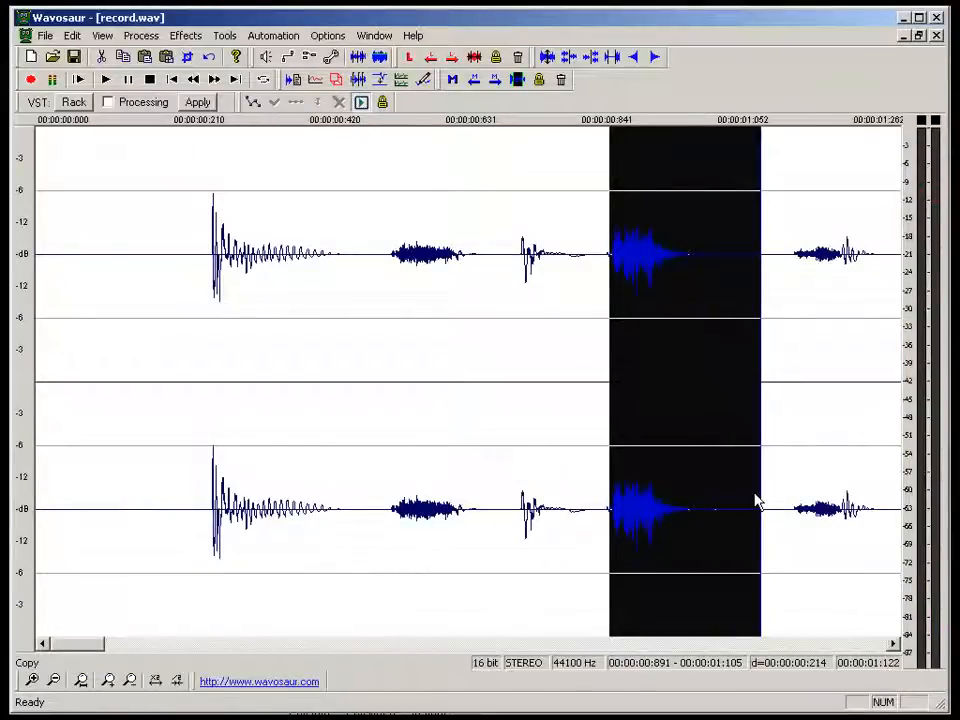
Copy the selected sound into a new 16-bit stereo 44100 Hz audio file.
key(ctrl+n)
key(Return)
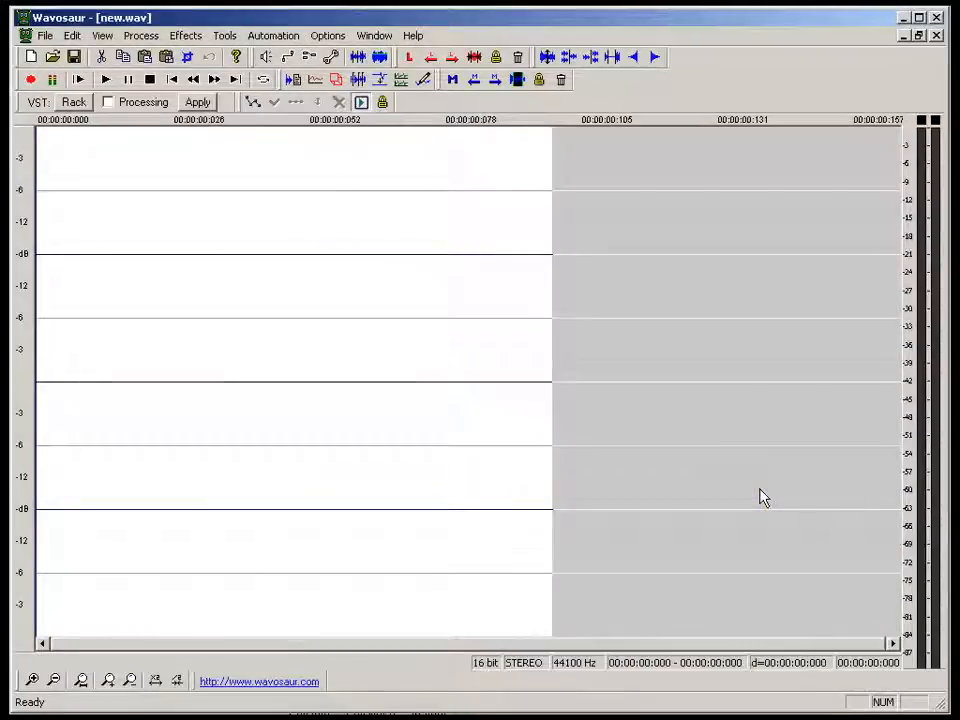
key(ctrl+v)
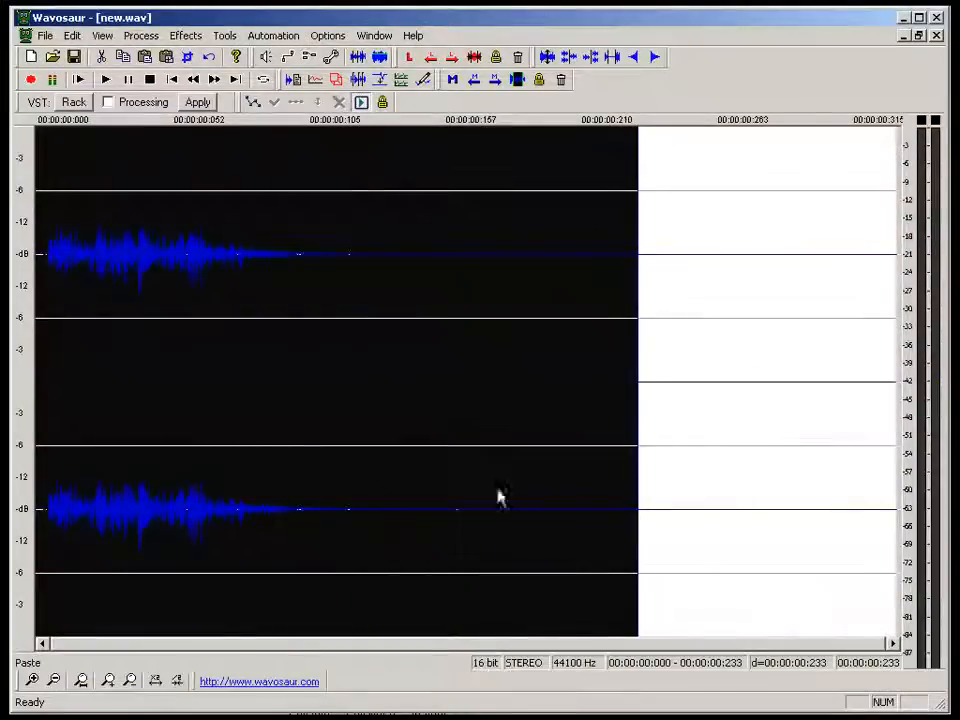
Play the pasted sound and delete the silence after it, from about 0.233 seconds to the end.
key(space)
key(space)
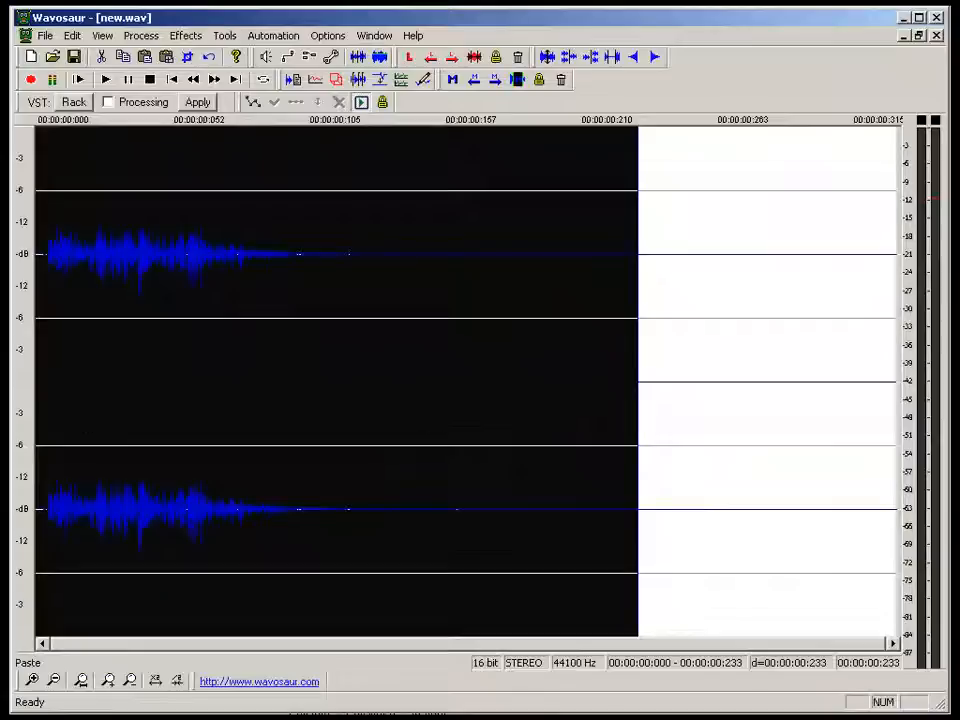
drag(38, 387, 897, 356)
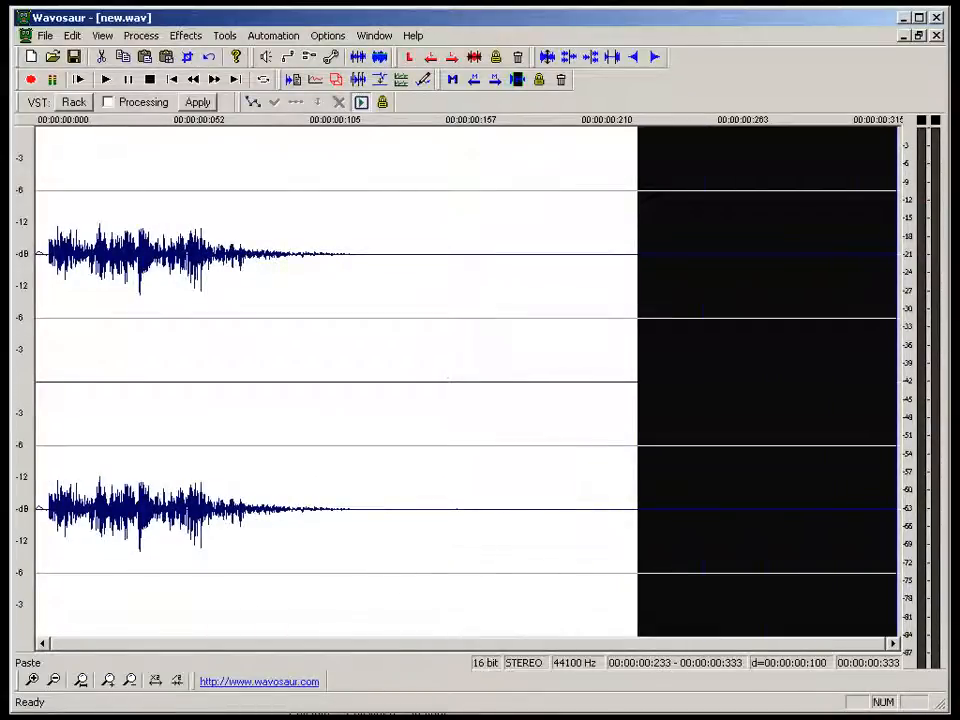
key(Delete)
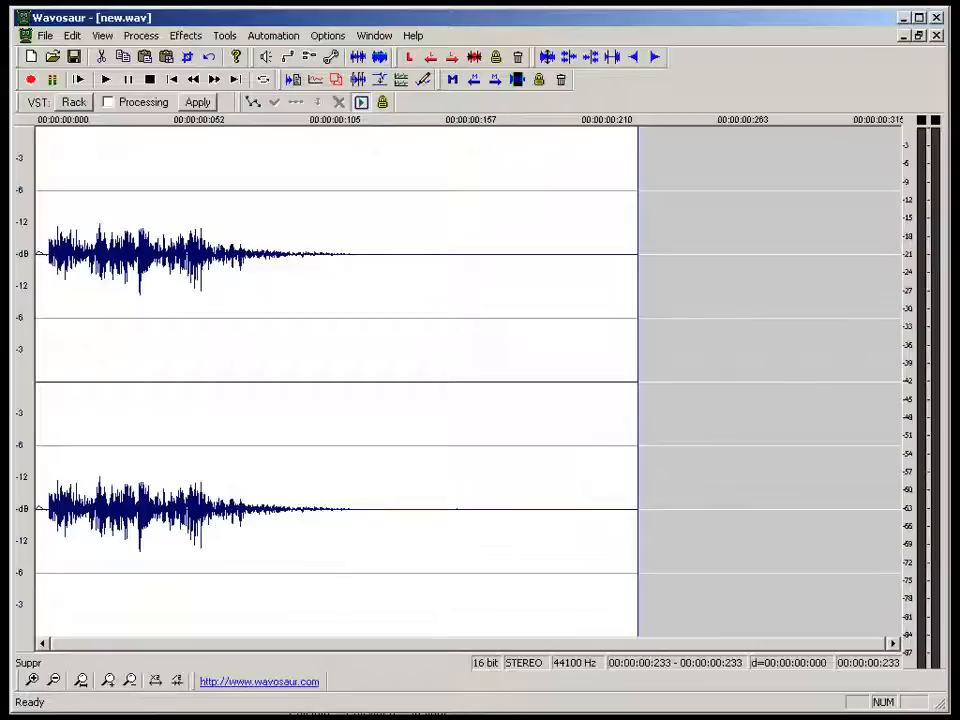
Fade out the tail of the sound, from about 0.095 to 0.233 seconds.
drag(281, 320, 664, 416)
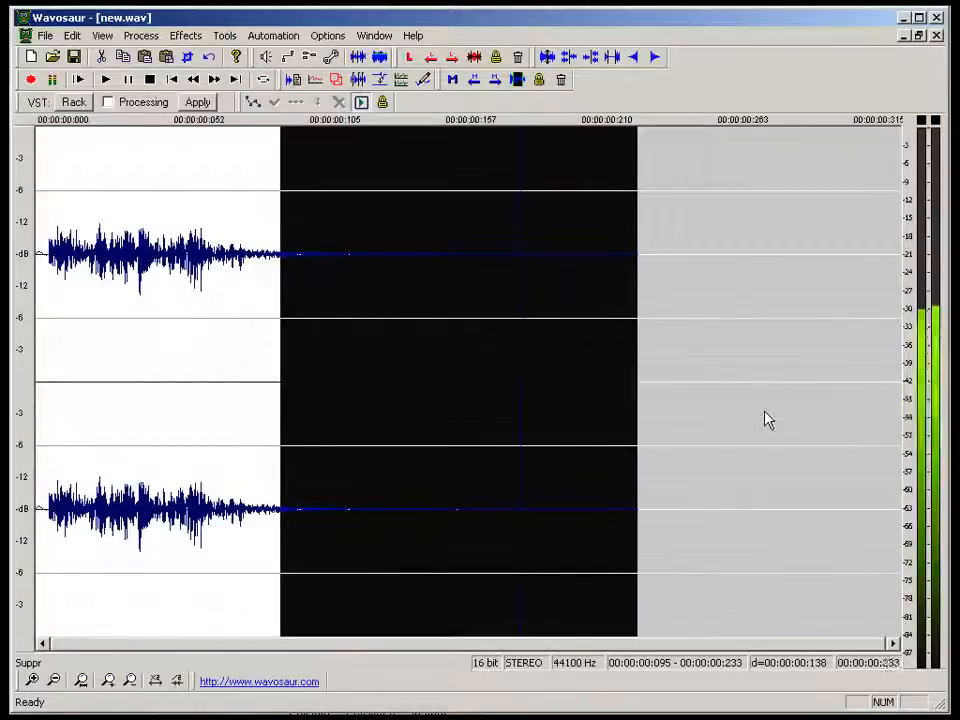
click(141, 35)
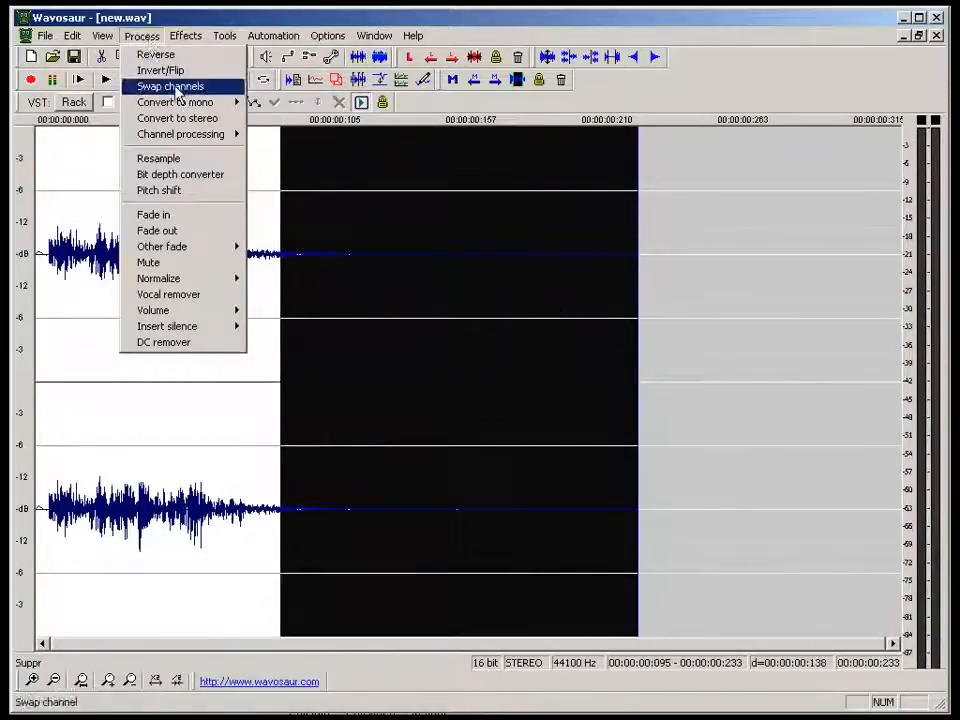
click(170, 230)
Delete the near-silent lead-in of about 0.005 seconds, stopping just before the sound's first peaks.
click(52, 345)
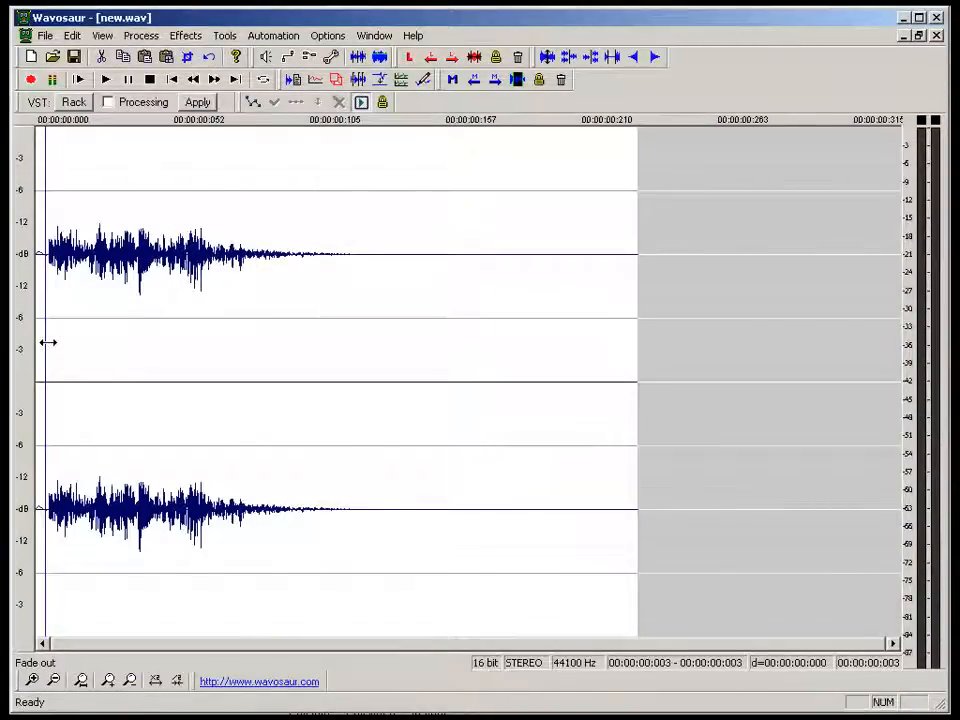
scroll(45, 343, up, 5)
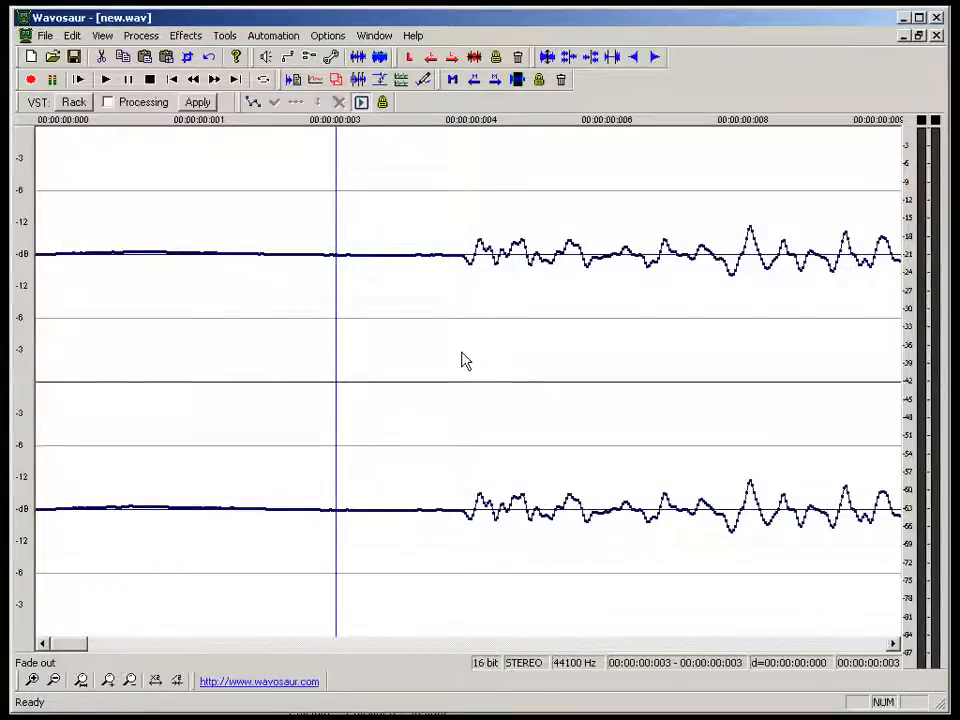
click(459, 361)
click(173, 382)
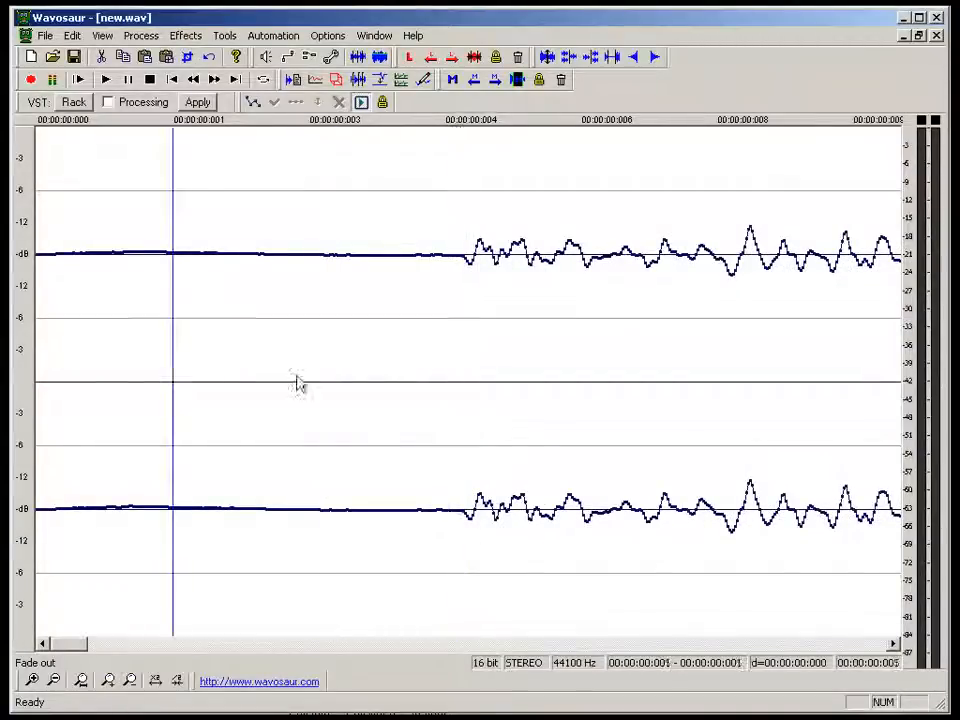
drag(448, 362, 25, 395)
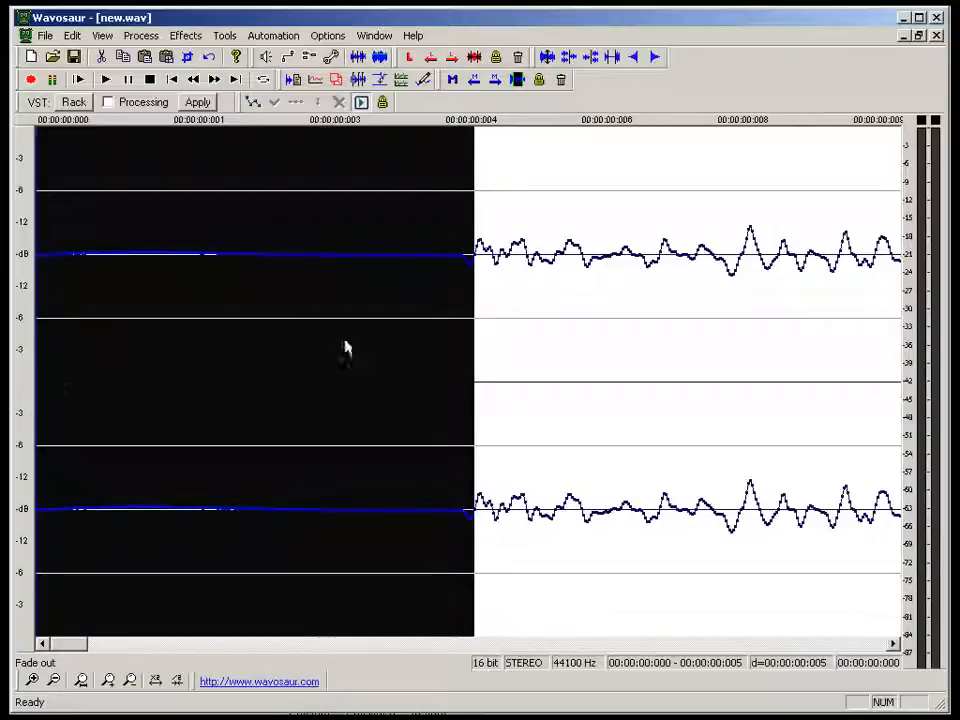
mouse_move(473, 360)
mouse_down()
mouse_move(456, 350)
mouse_move(448, 366)
mouse_move(472, 366)
mouse_move(450, 358)
mouse_move(455, 366)
mouse_up()
key(Delete)
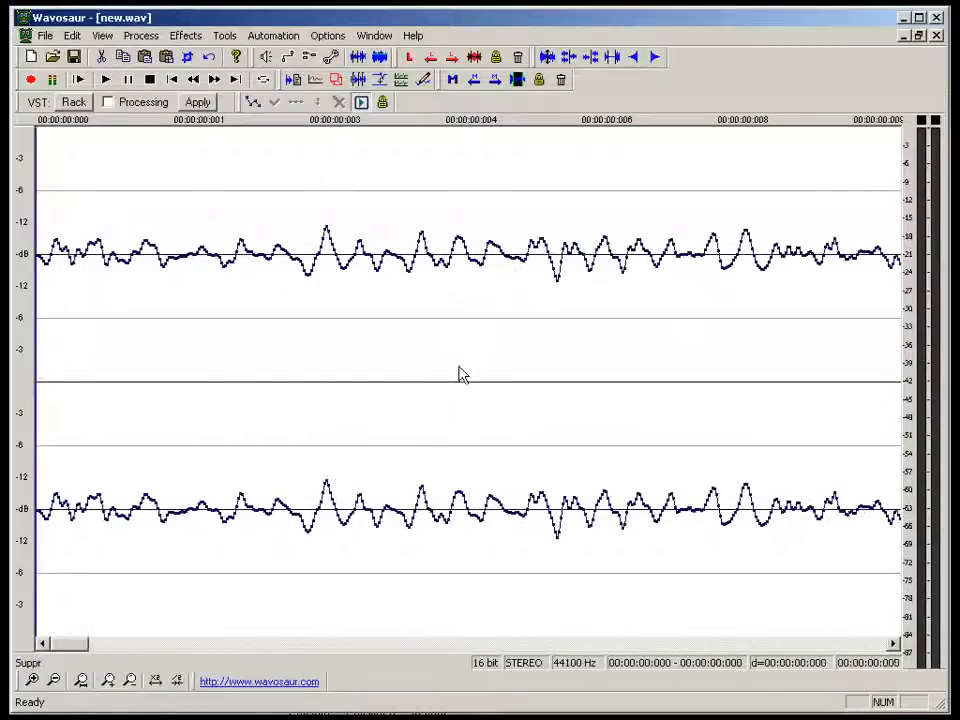
Play the trimmed sound, save it as 3-snare.wav in the zz-random folder, and close the file.
key(space)
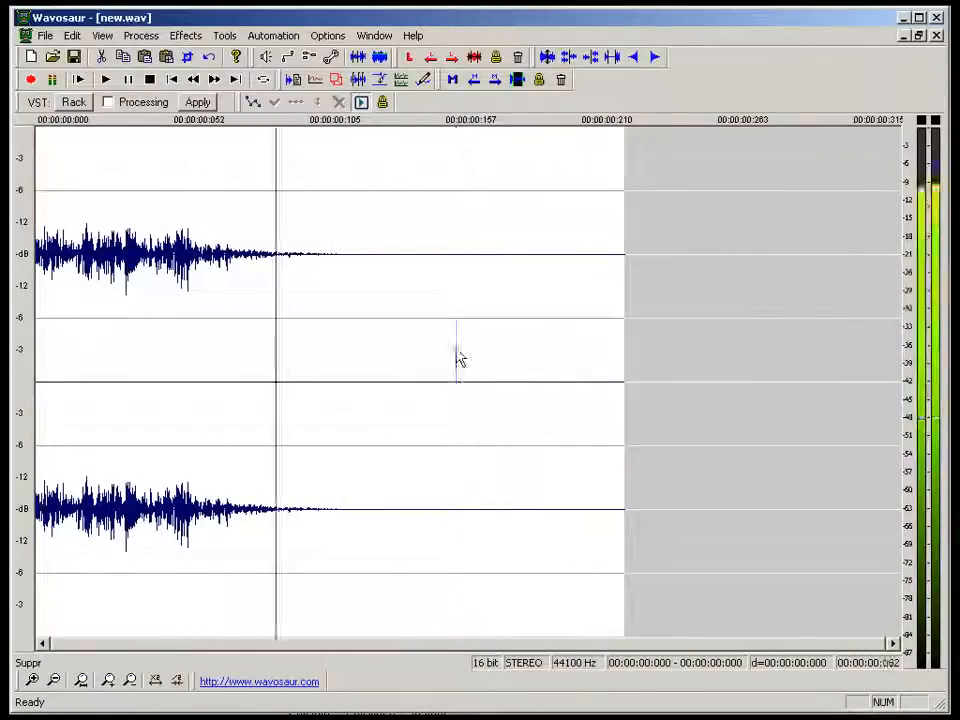
key(ctrl+s)
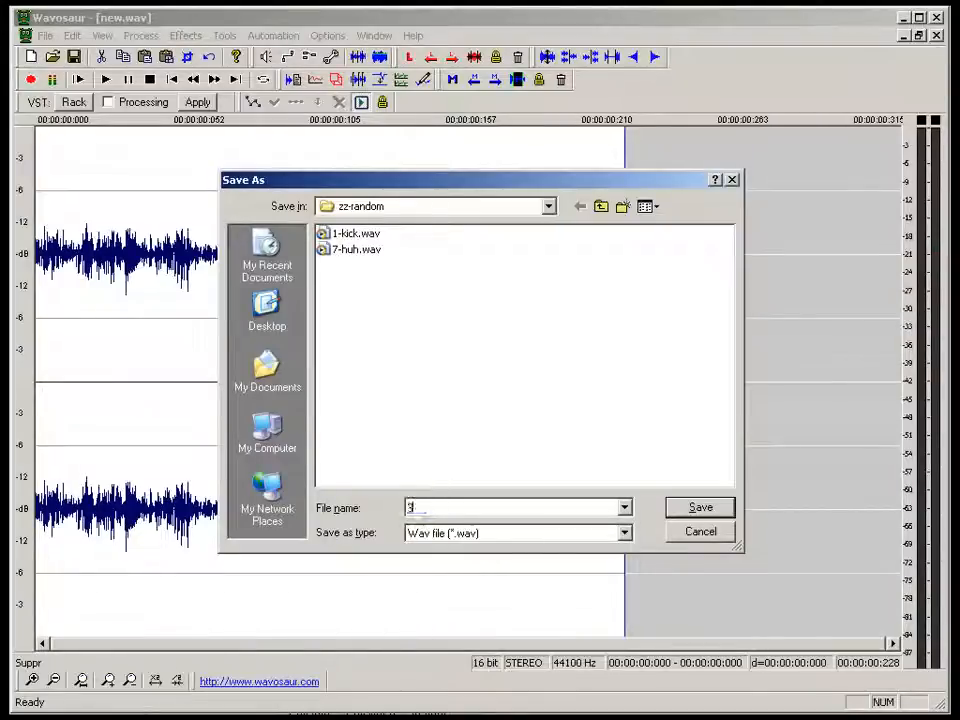
text(3-snar)
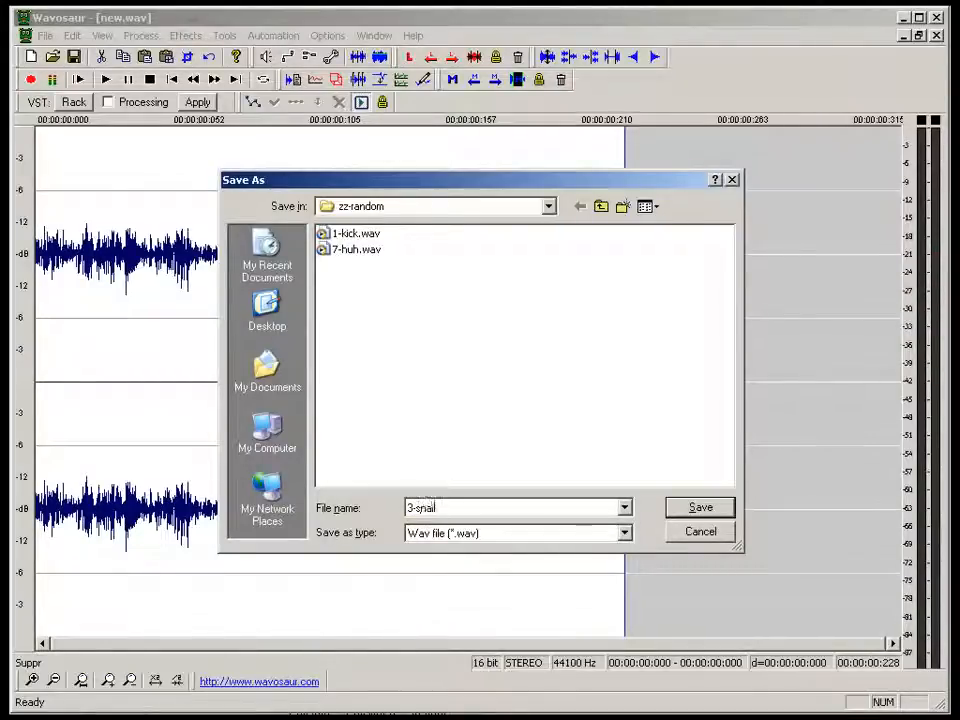
text(e.wav)
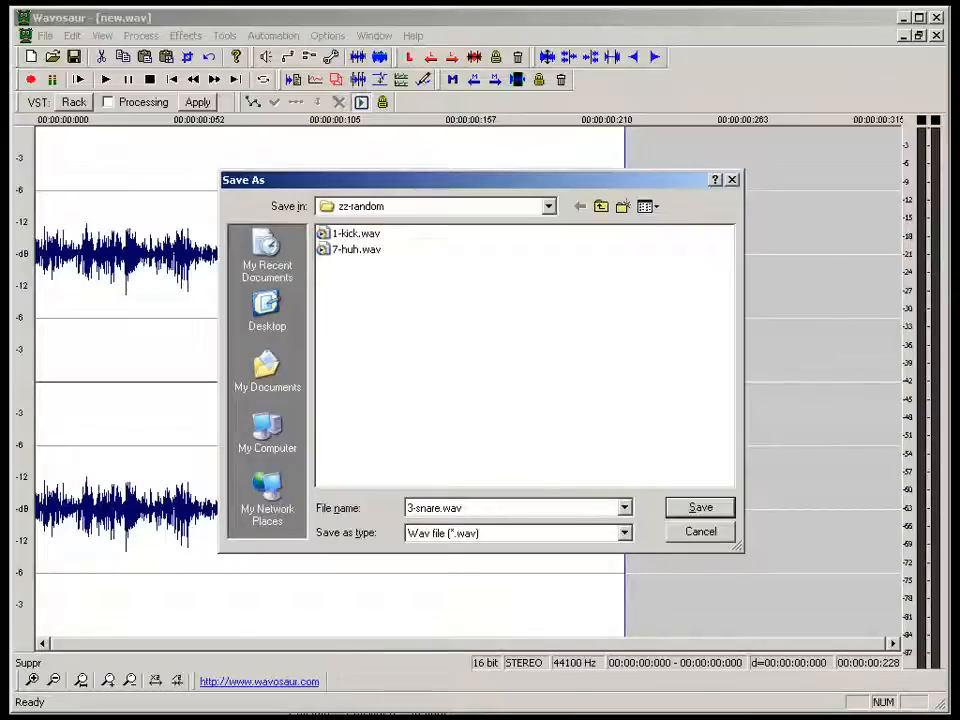
key(Return)
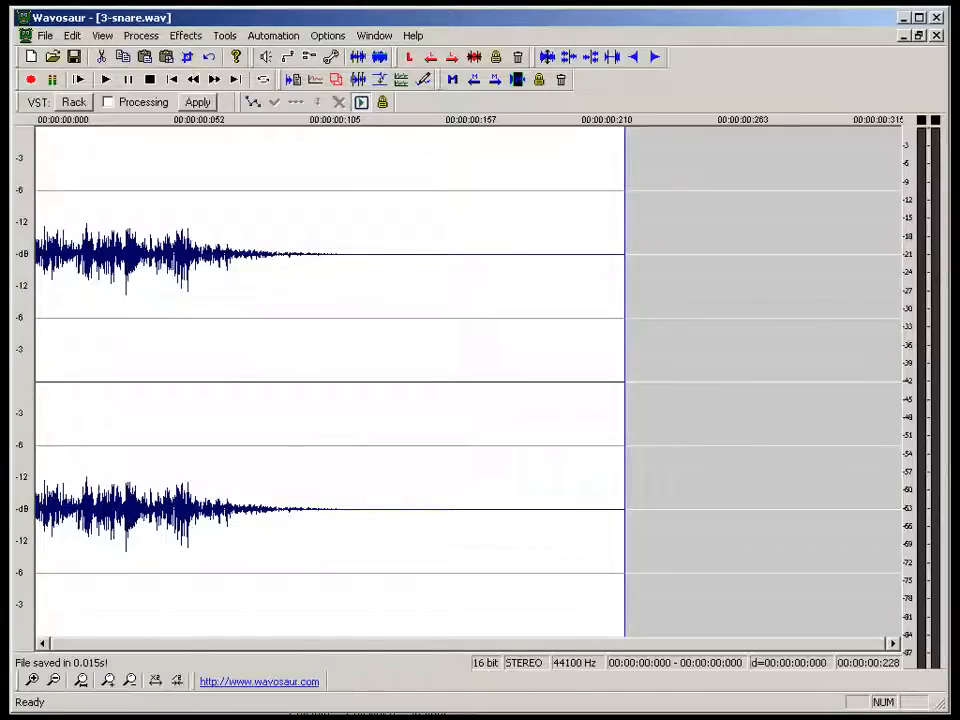
click(936, 35)
Copy the sound from about 0.747 to 0.850 seconds of the recording into a new 16-bit stereo 44100 Hz audio file.
click(381, 353)
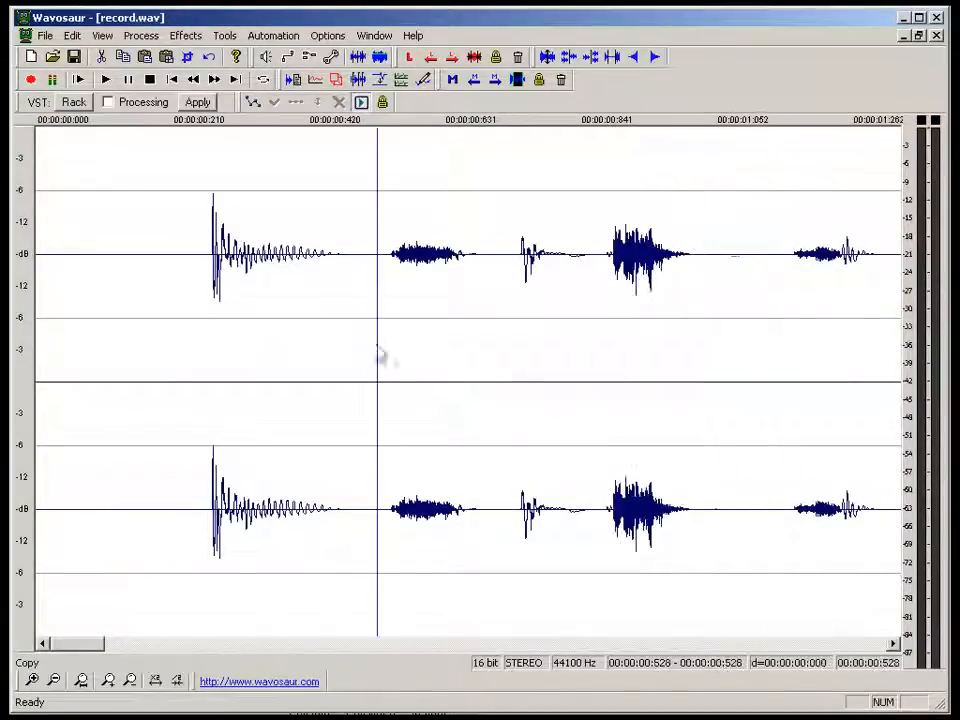
click(390, 346)
drag(390, 346, 592, 418)
click(551, 378)
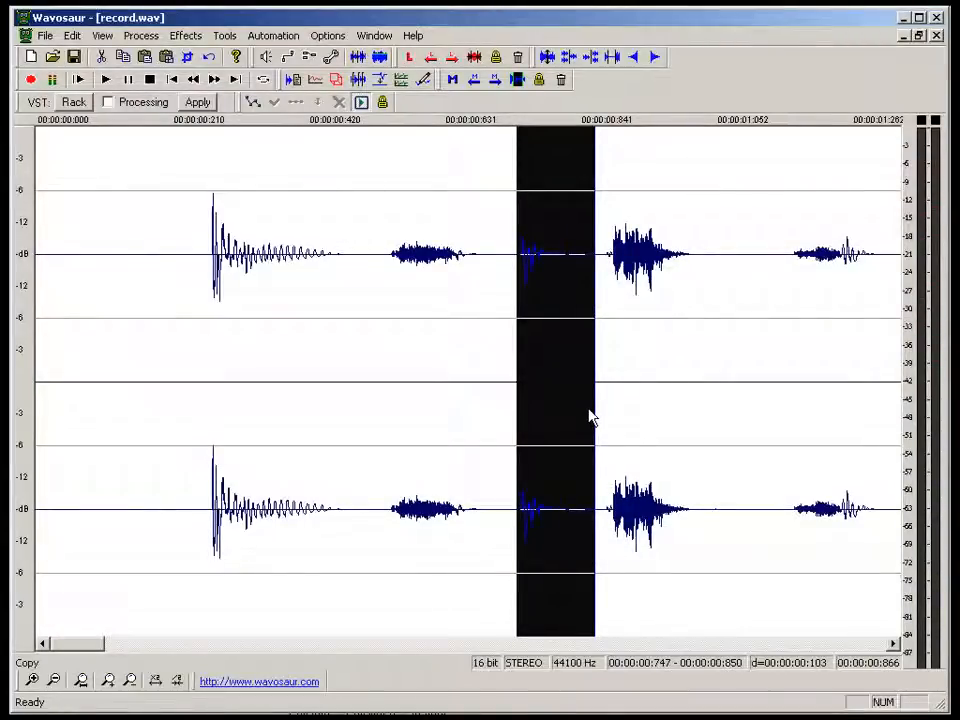
key(ctrl+n)
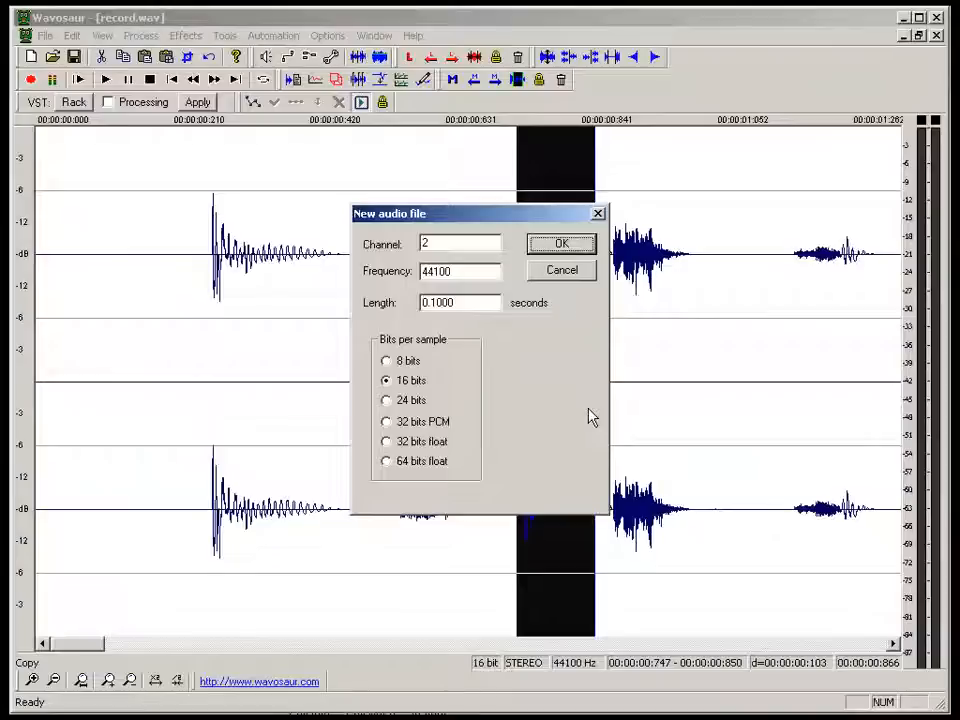
key(Return)
key(ctrl+v)
Play the pasted sound and delete the silence after it, from about 0.120 seconds to the end.
key(space)
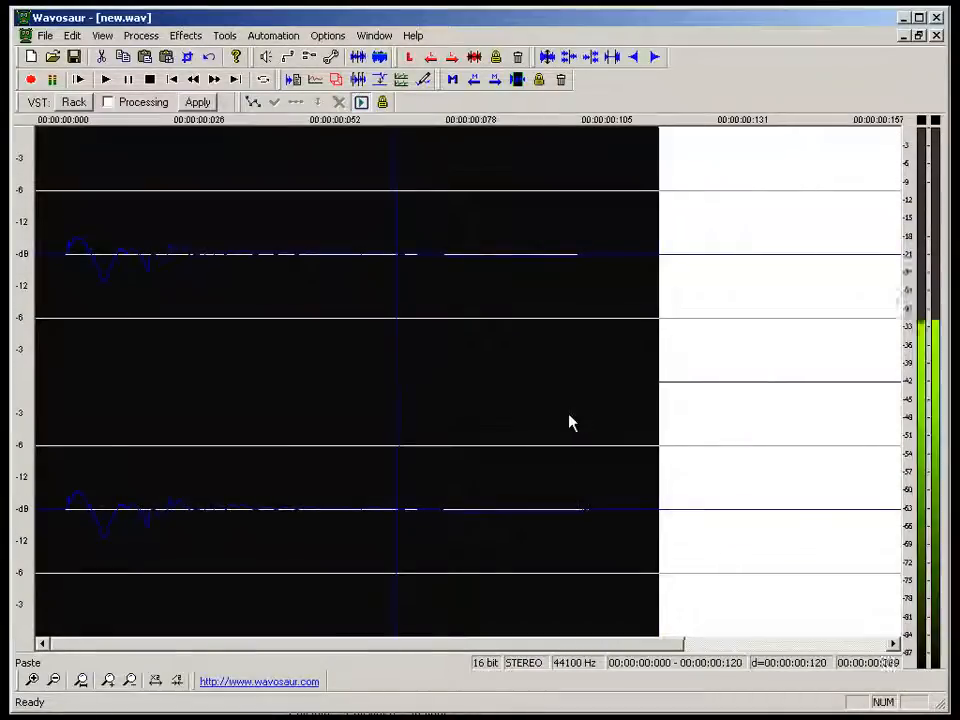
key(space)
scroll(570, 414, down, 1)
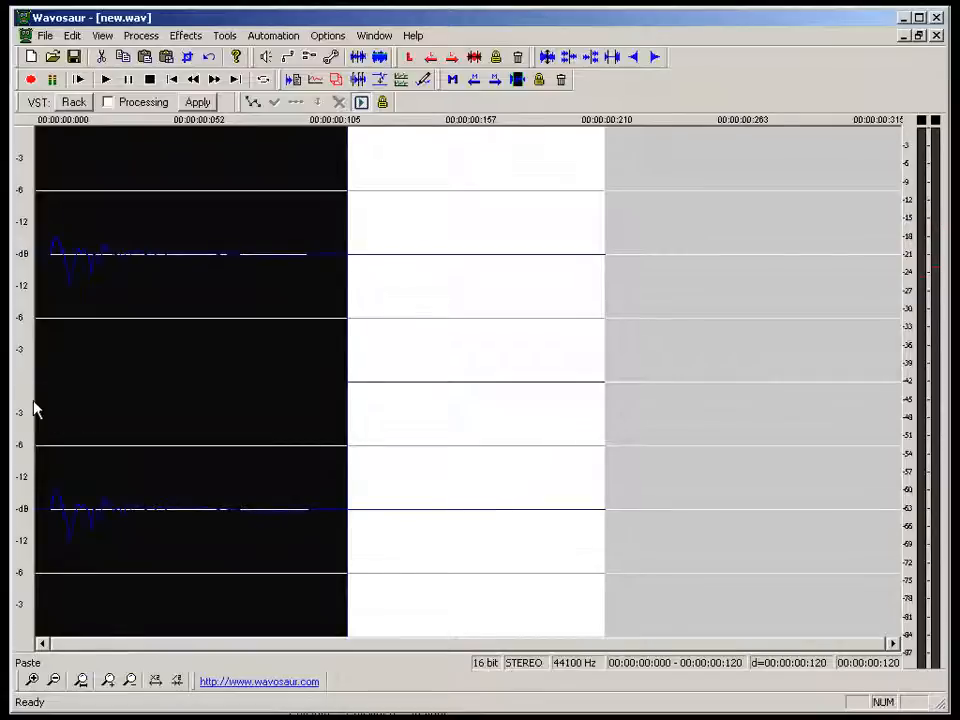
drag(349, 395, 671, 392)
key(Delete)
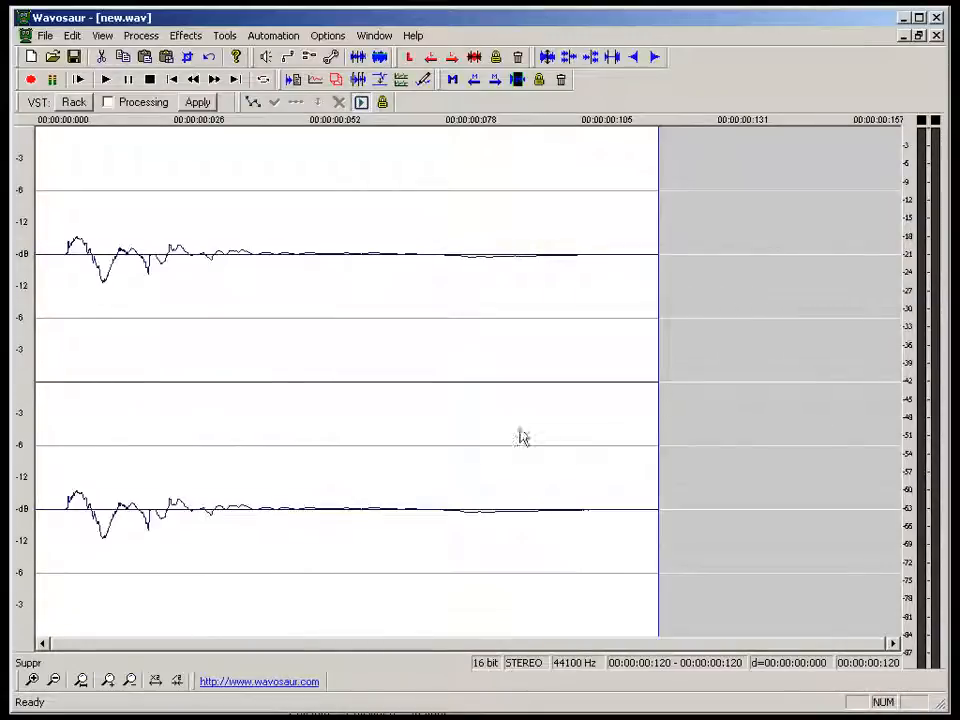
Delete the near-silent lead-in of about 0.006 seconds, stopping just before the waveform starts to rise.
drag(58, 289, 22, 291)
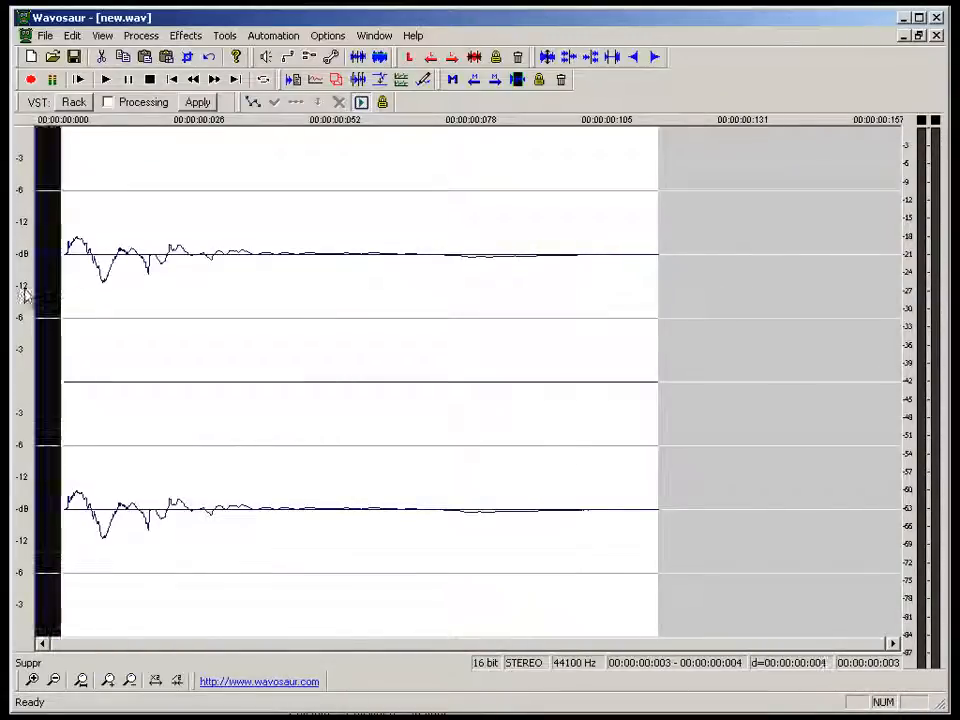
key(Delete)
scroll(86, 278, up, 4)
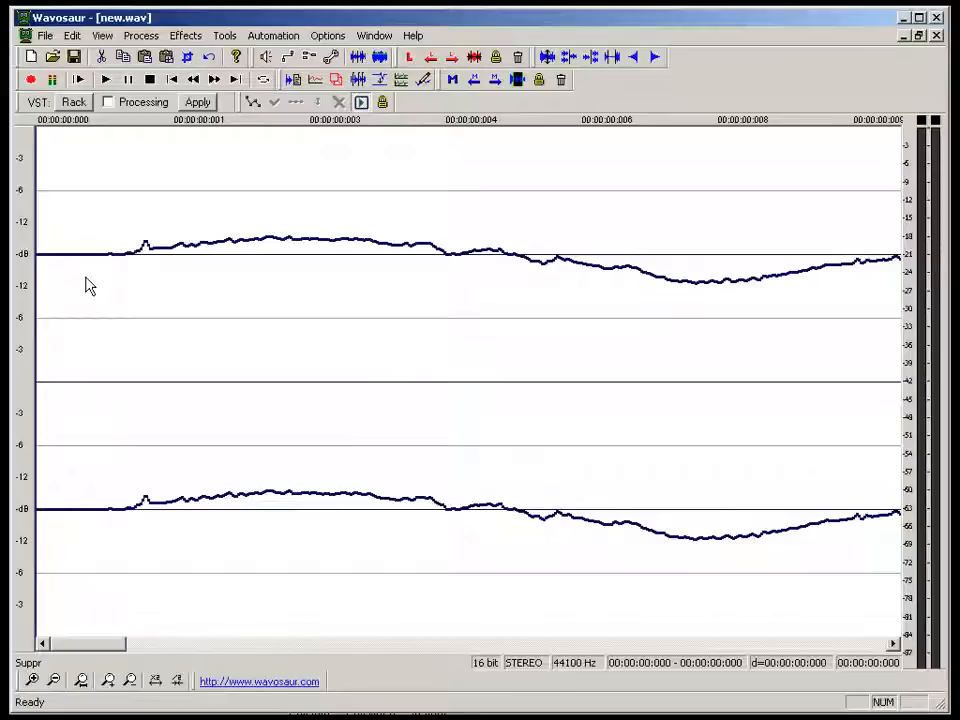
drag(89, 284, 36, 282)
drag(105, 272, 109, 271)
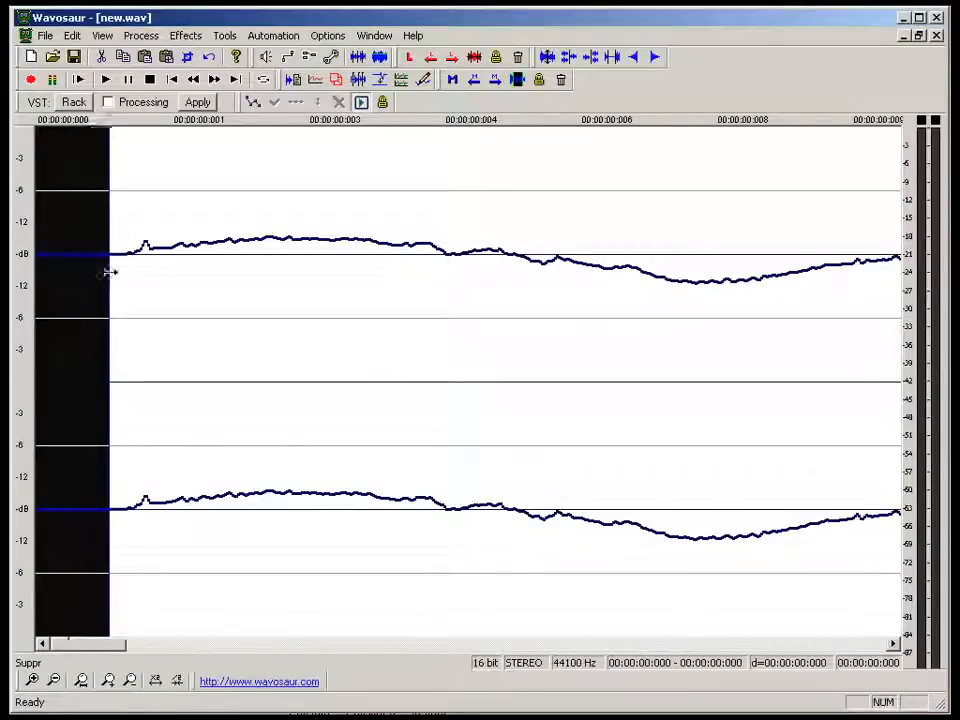
key(Delete)
scroll(103, 281, down, 4)
Play the trimmed sound and fade out its tail, from about 0.079 to 0.114 seconds.
key(space)
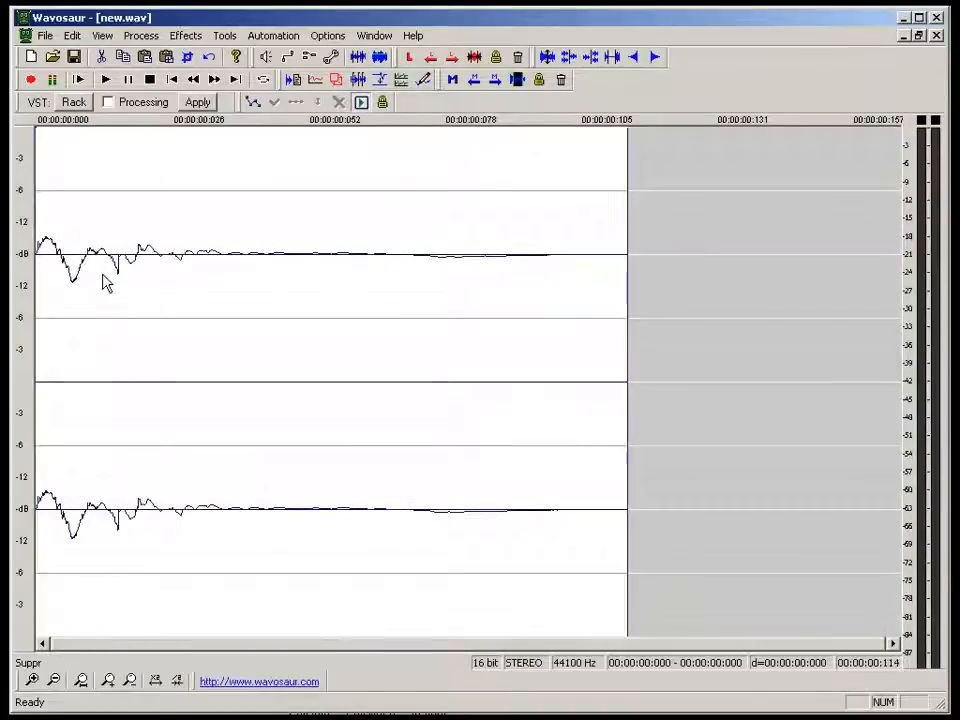
drag(446, 293, 668, 316)
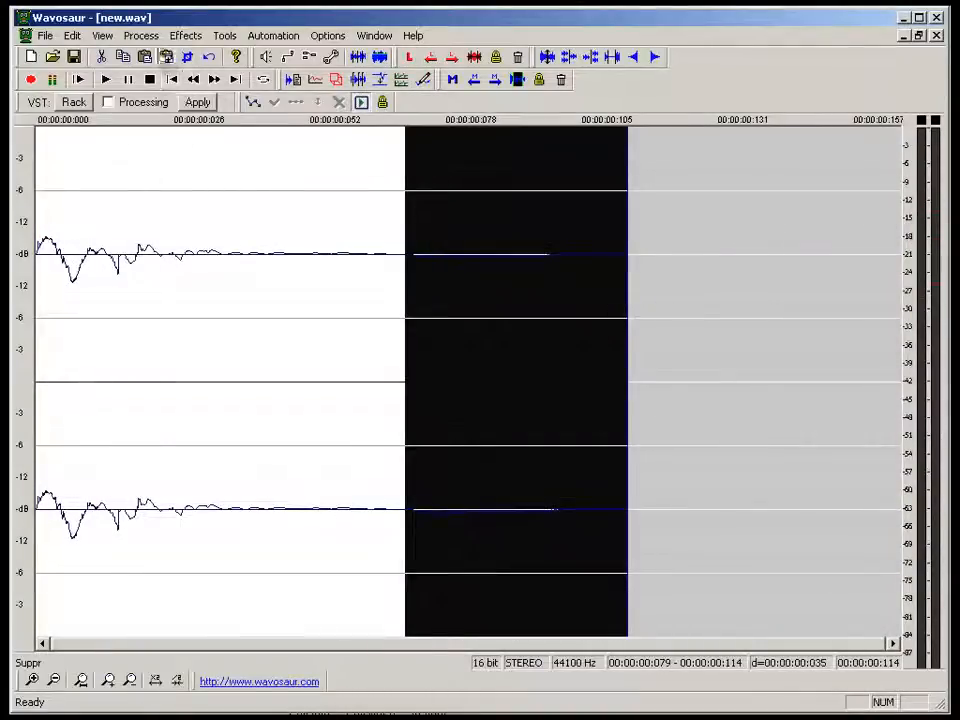
click(141, 35)
click(207, 232)
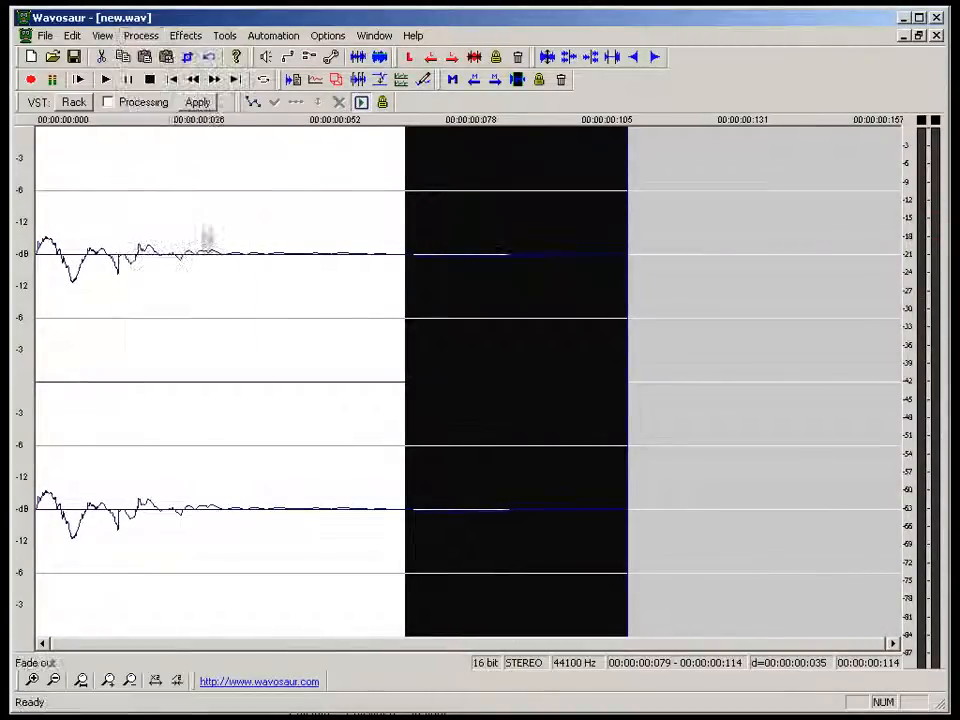
Play the whole faded sound, save it as 2-kick.wav in the zz-random folder, and close the file.
double_click(293, 239)
key(space)
key(ctrl+s)
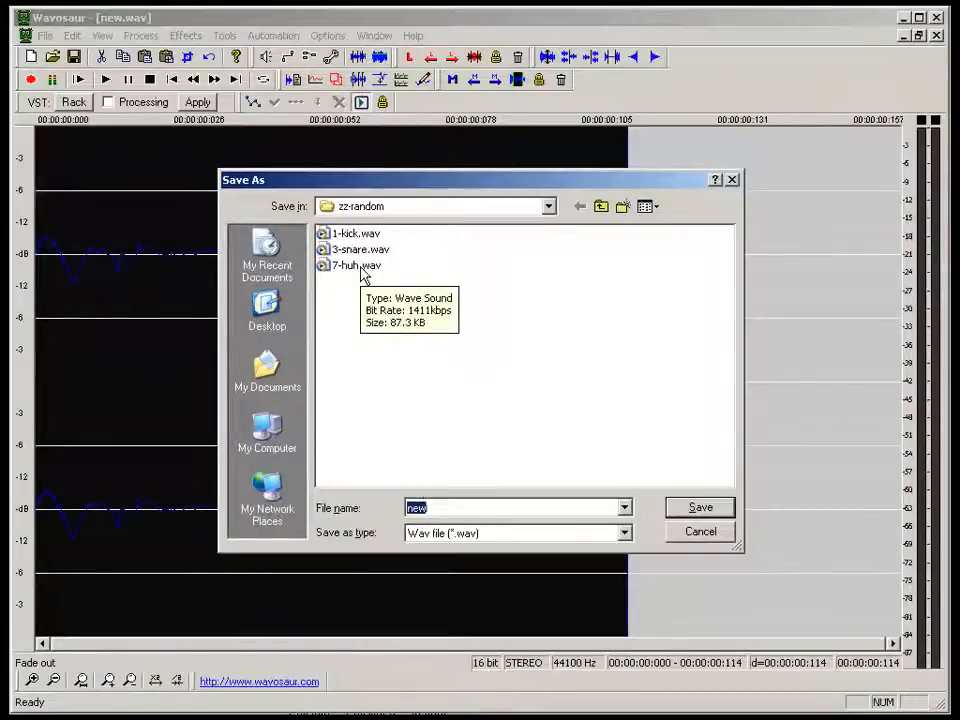
text(2-k)
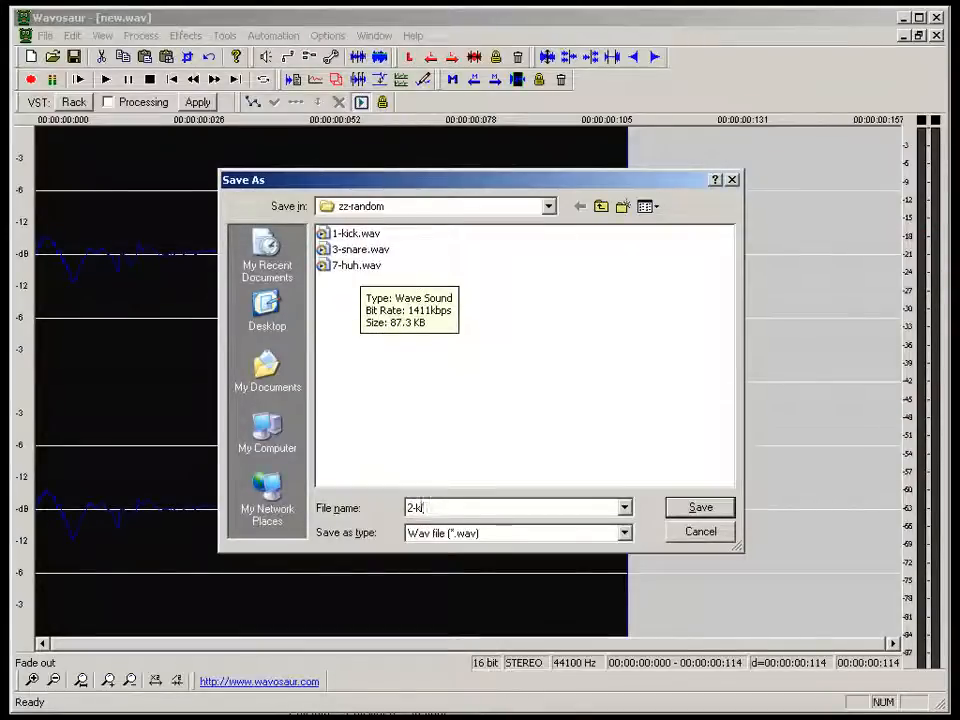
text(ick.wav)
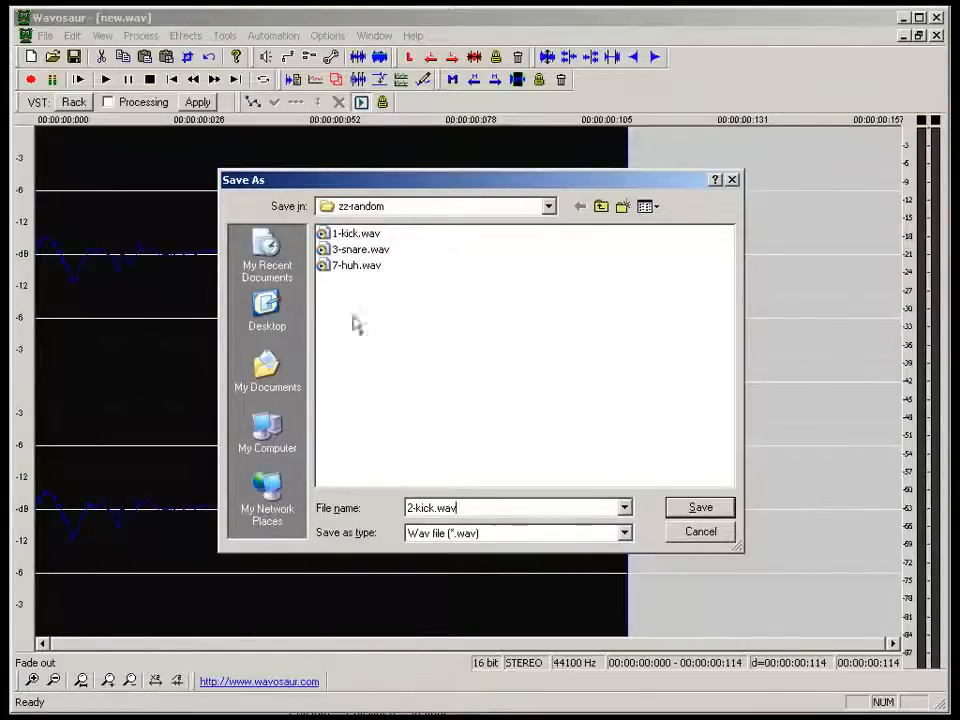
click(701, 508)
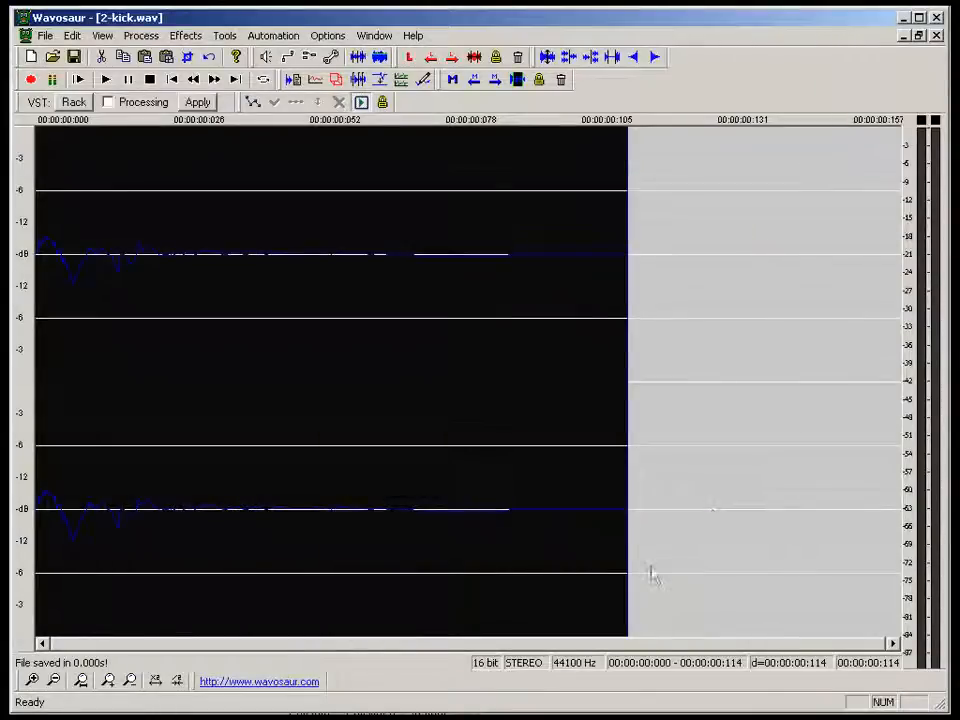
click(937, 35)
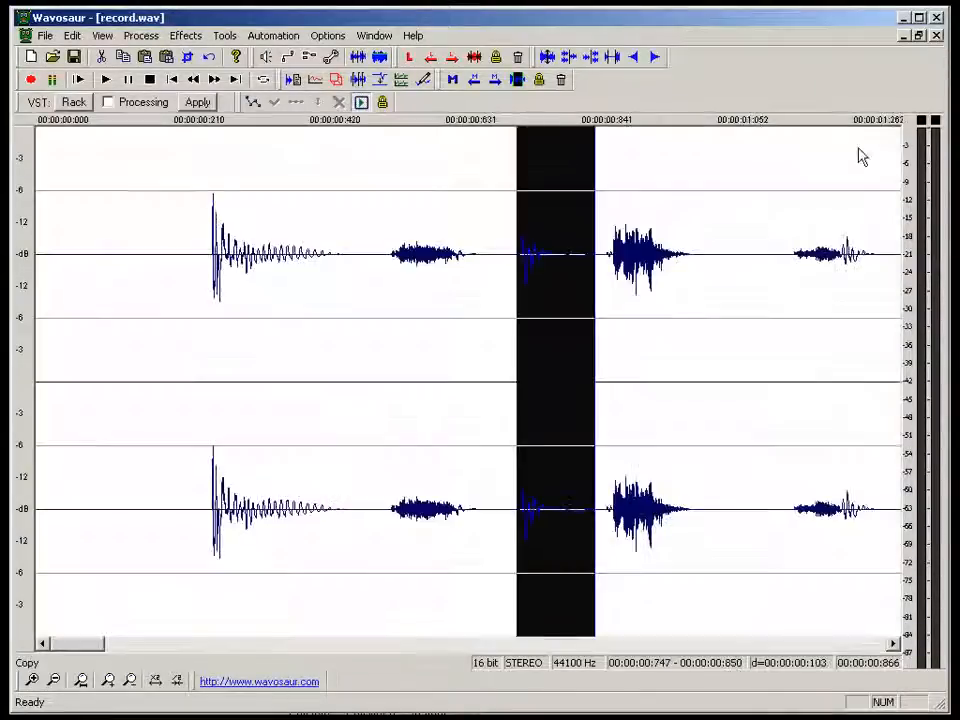
Select and audition the short sounds between about 1.2 and 1.6 seconds in the recording for further samples.
click(484, 343)
scroll(557, 343, down, 2)
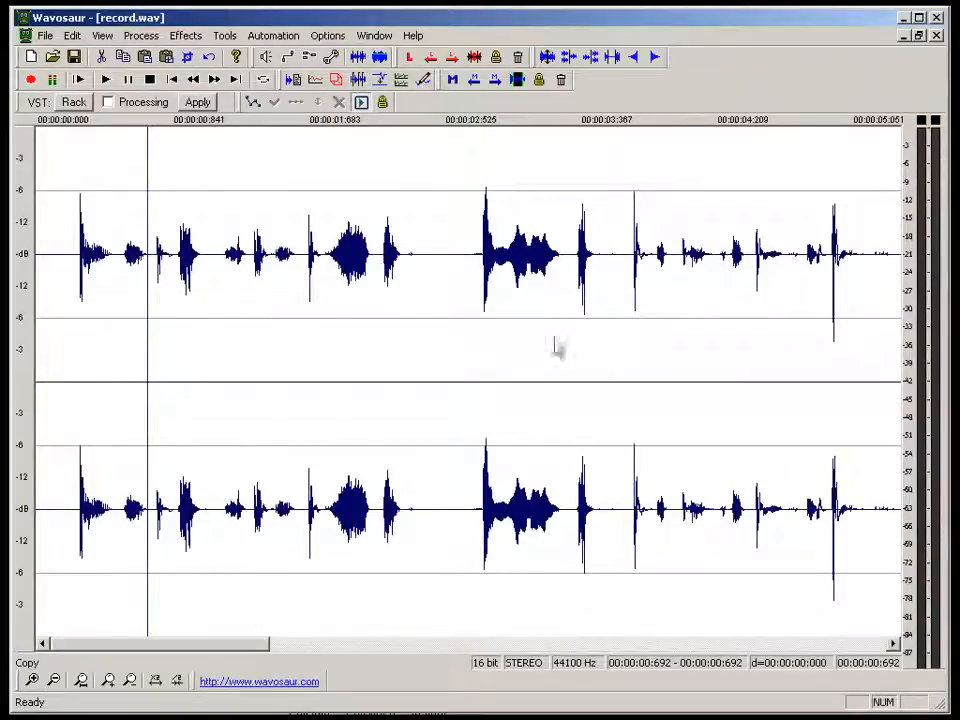
scroll(225, 326, up, 1)
scroll(377, 297, up, 1)
drag(370, 330, 558, 322)
scroll(468, 332, down, 1)
click(438, 335)
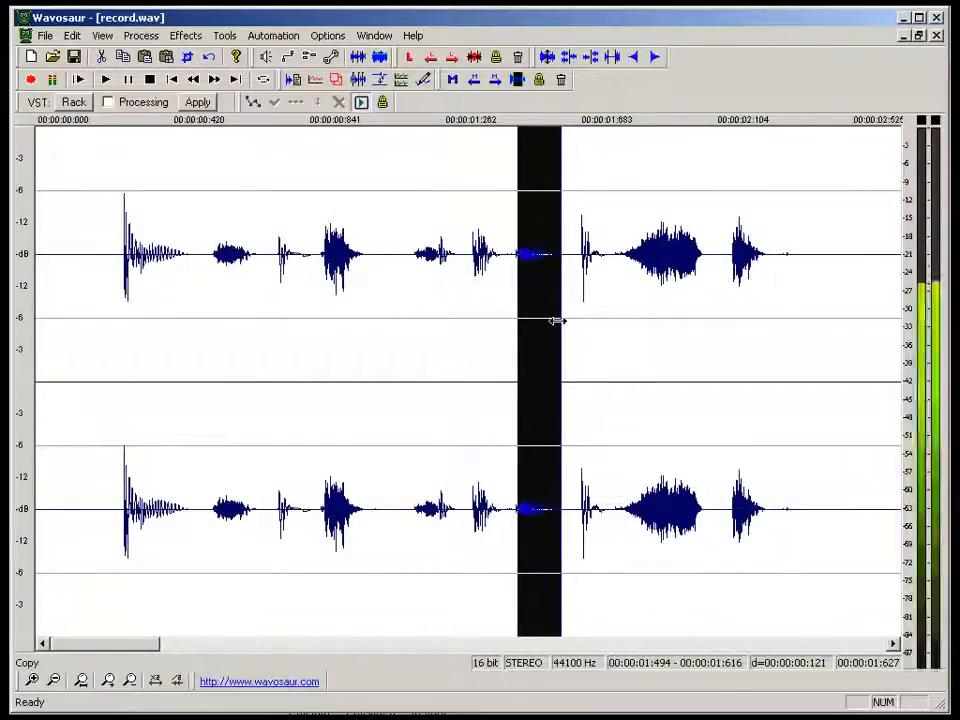
drag(428, 328, 452, 326)
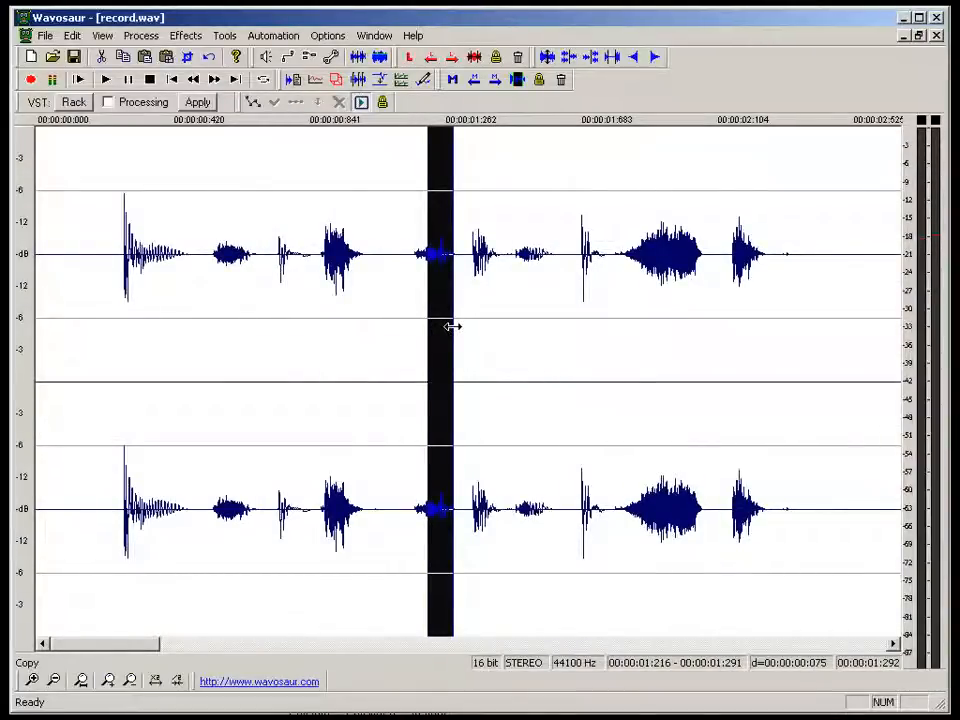
scroll(452, 326, up, 3)
scroll(452, 326, down, 3)
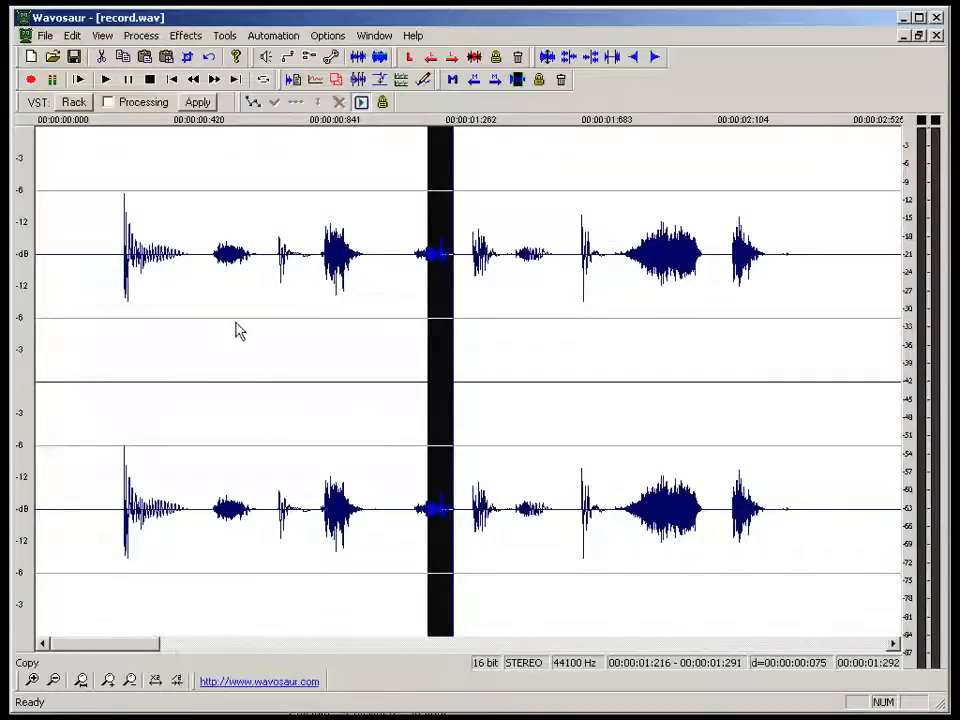
Copy the sound from about 0.539 to 0.723 seconds of the recording into a new audio file.
mouse_move(214, 330)
mouse_down()
mouse_move(267, 326)
mouse_move(210, 329)
mouse_up()
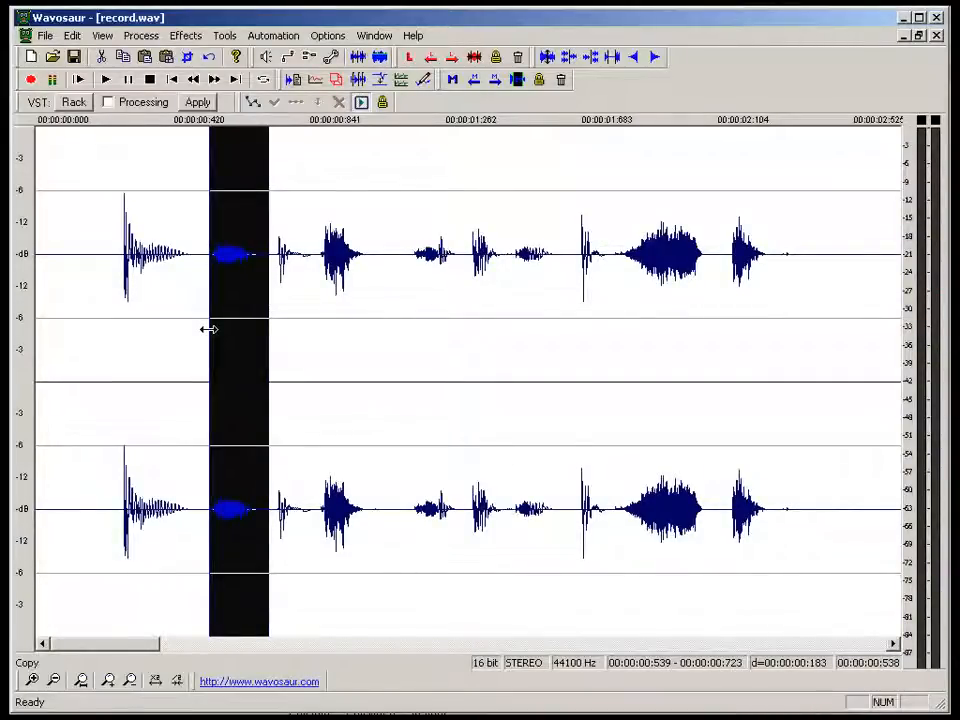
key(ctrl+n)
key(Return)
key(ctrl+v)
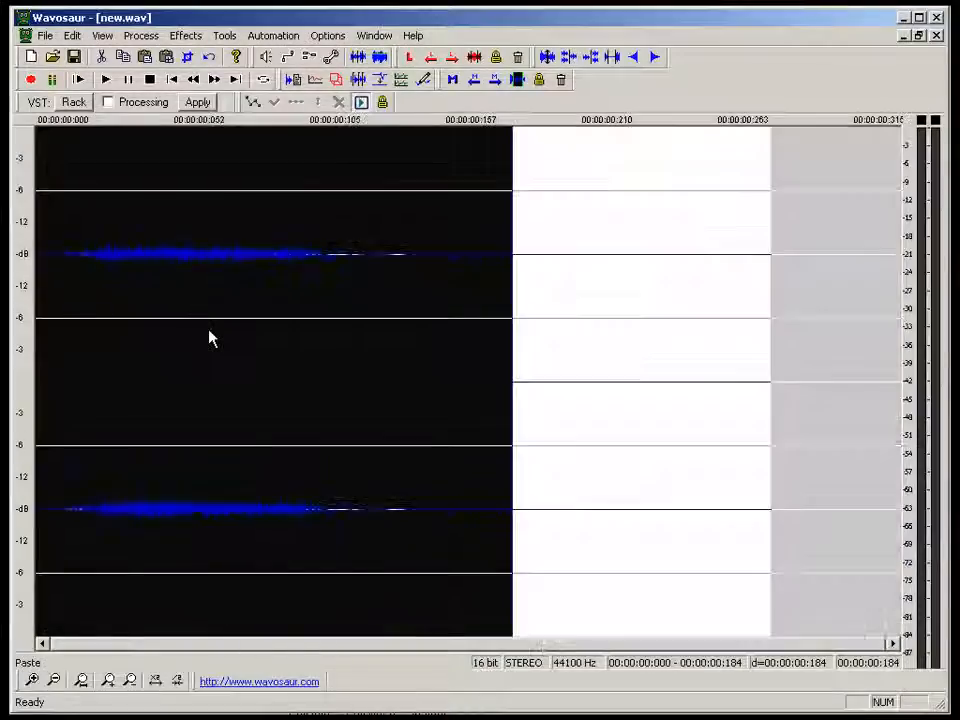
Play the pasted sound and delete the silence after it, from about 0.184 seconds to the end.
key(space)
key(space)
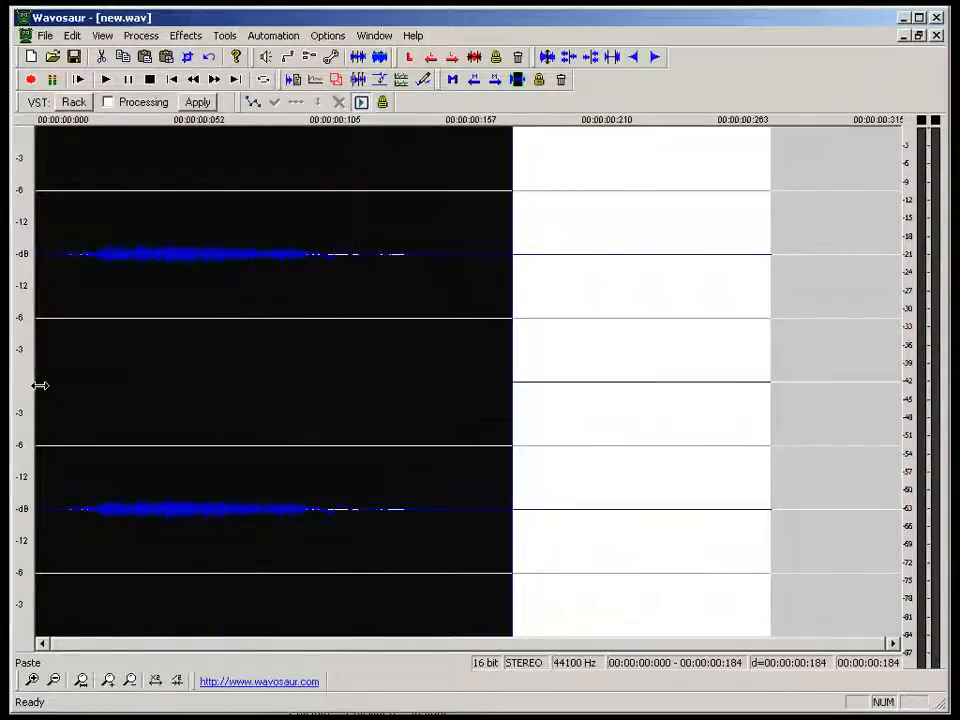
drag(514, 385, 780, 373)
key(Delete)
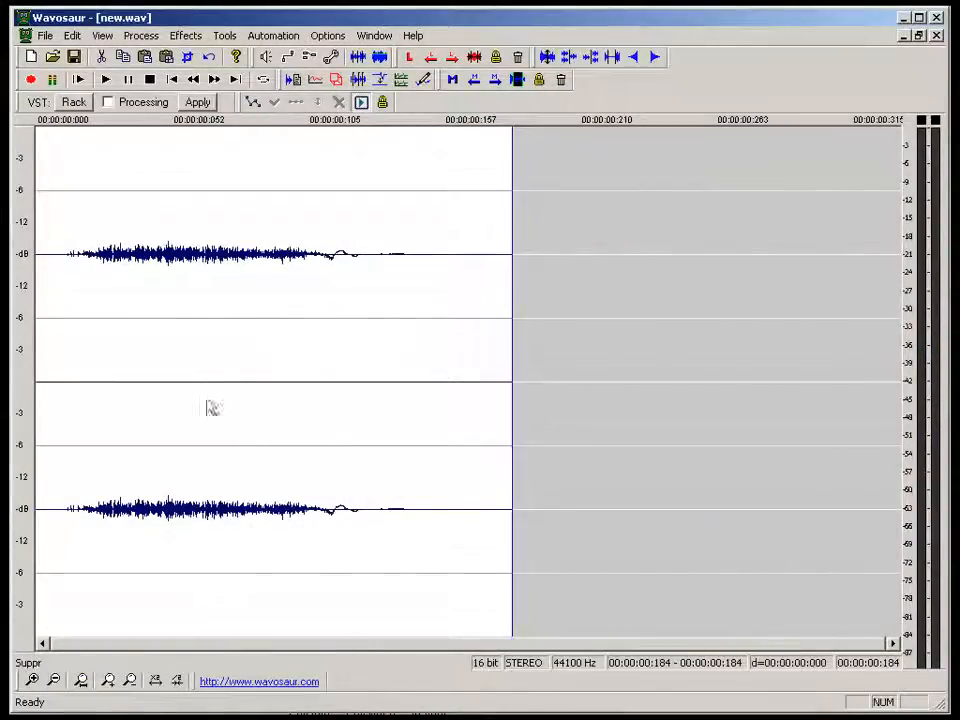
Audition the sound's tail from about 0.095 to 0.151 seconds and copy it into a new 16-bit stereo 44100 Hz audio file.
drag(204, 396, 428, 408)
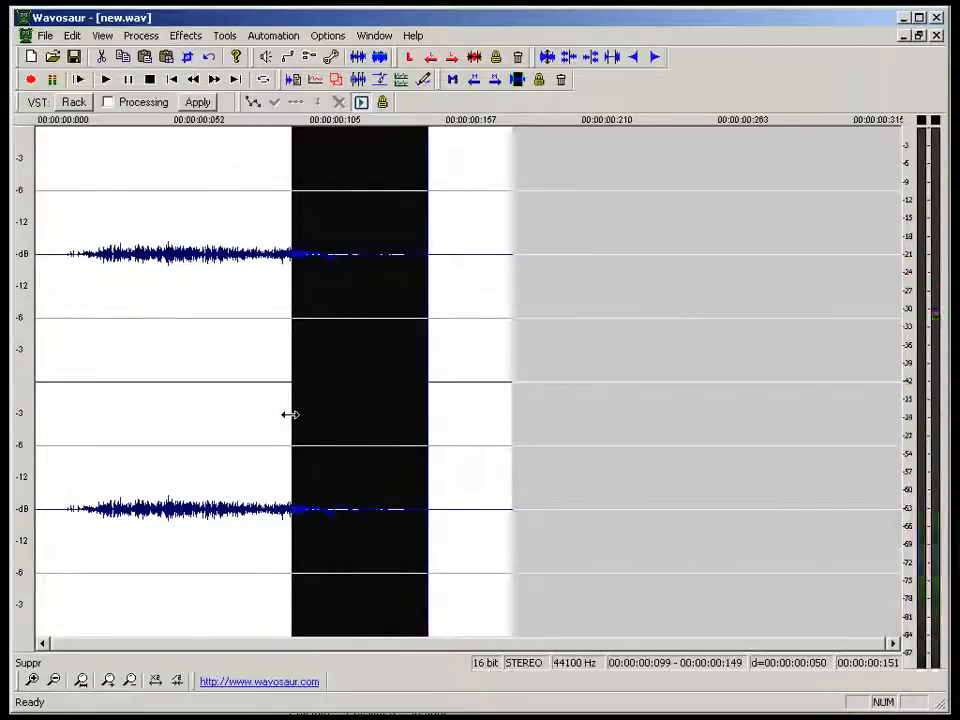
drag(290, 414, 282, 415)
key(space)
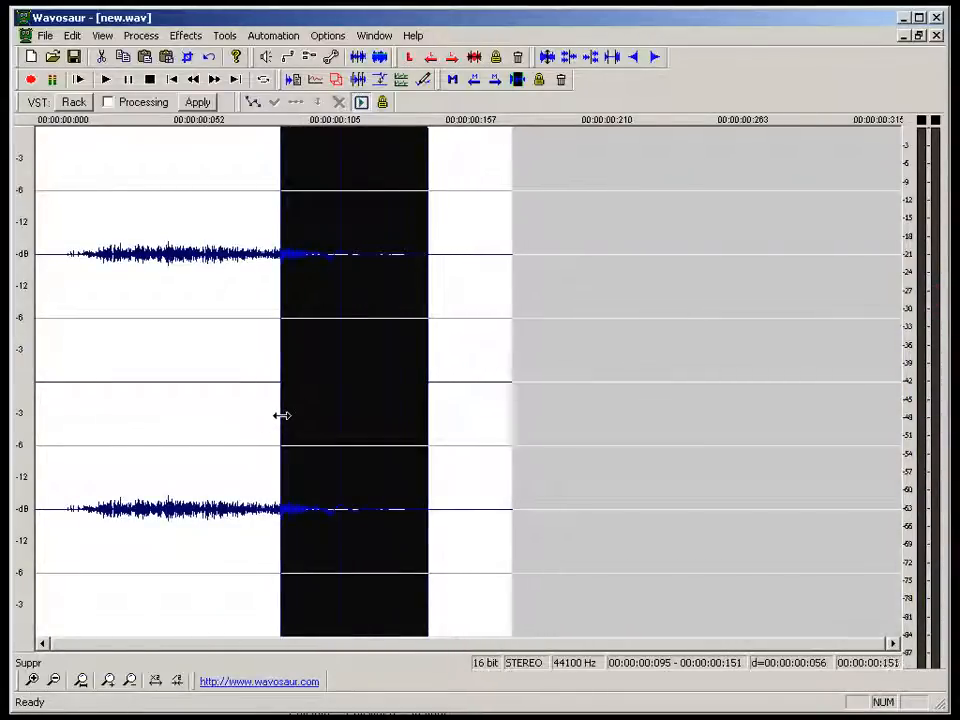
key(space)
key(space)
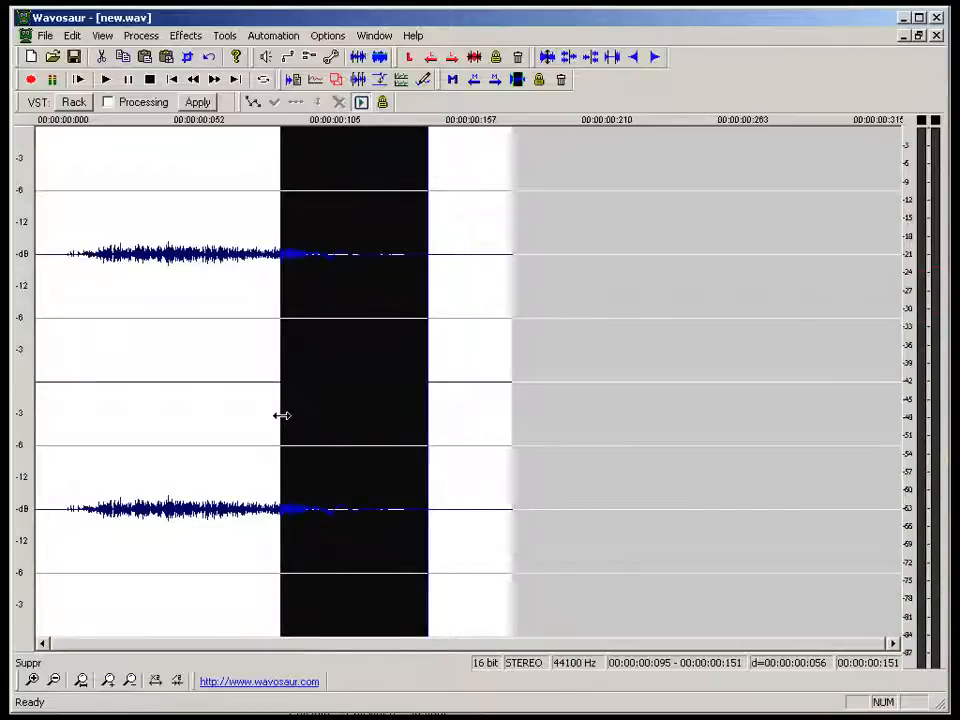
key(ctrl+c)
key(ctrl+n)
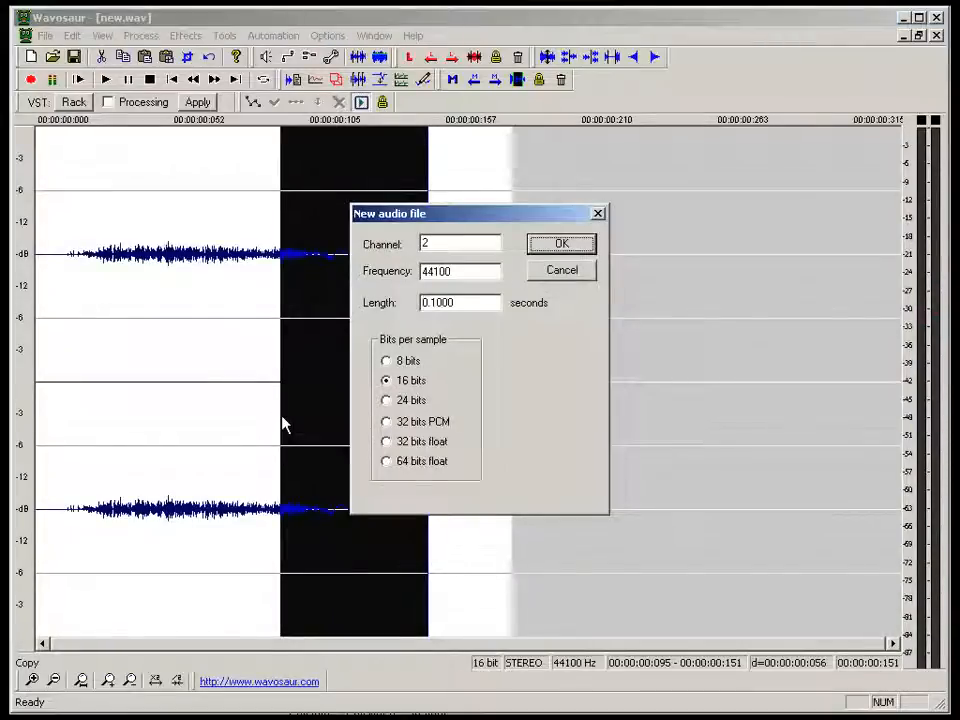
key(Return)
key(ctrl+v)
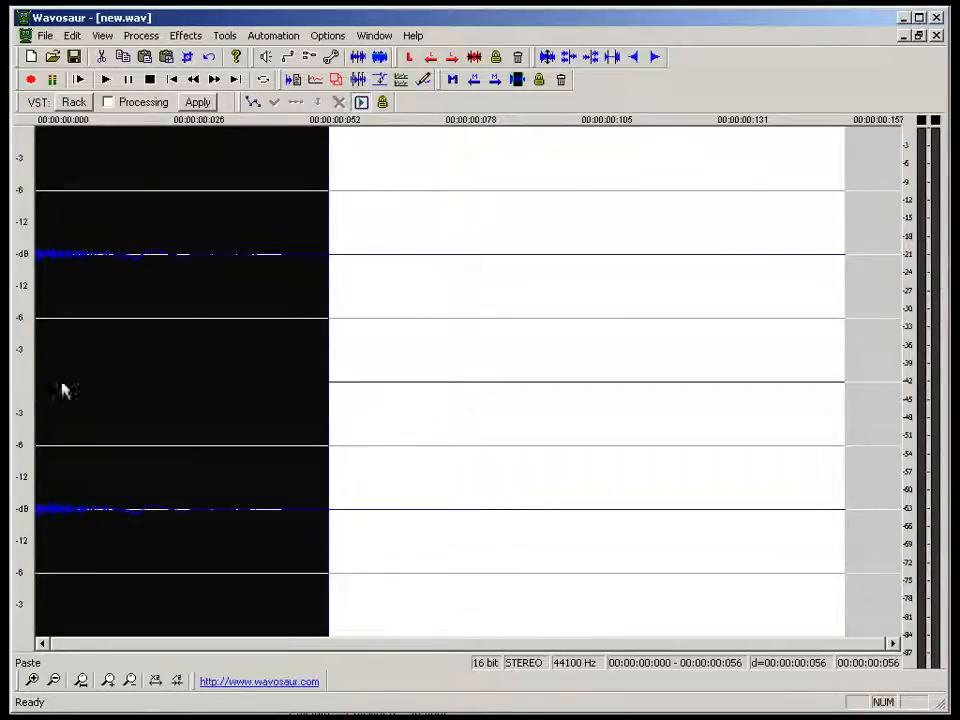
Delete the silence after about 0.056 seconds, save the sound as 5-hihat.wav in the zz-random folder and close it.
drag(38, 383, 868, 377)
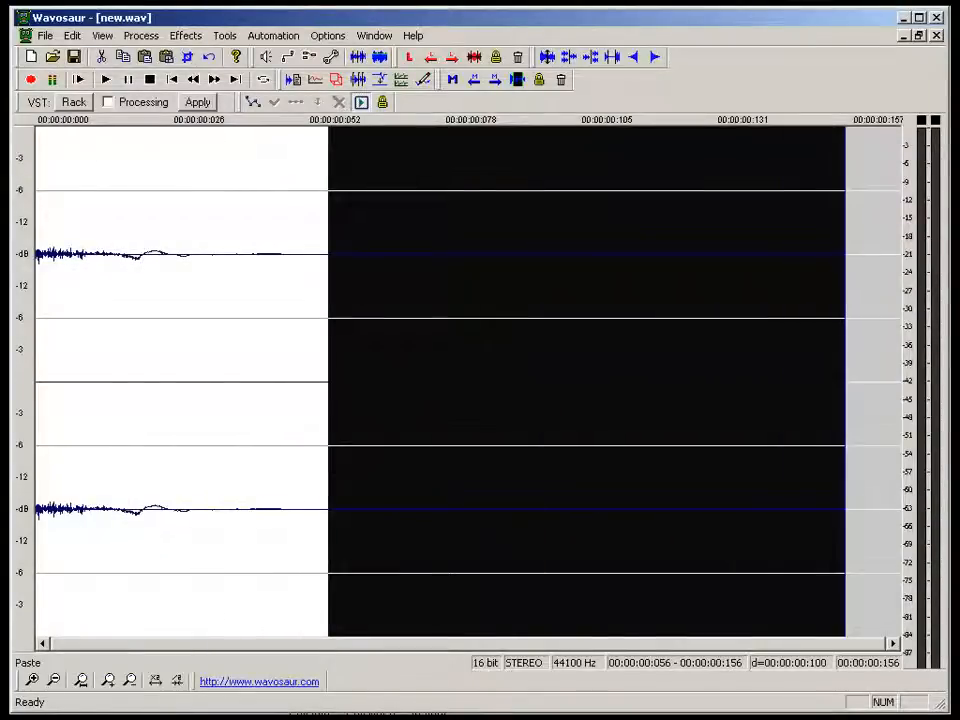
key(Delete)
key(ctrl+a)
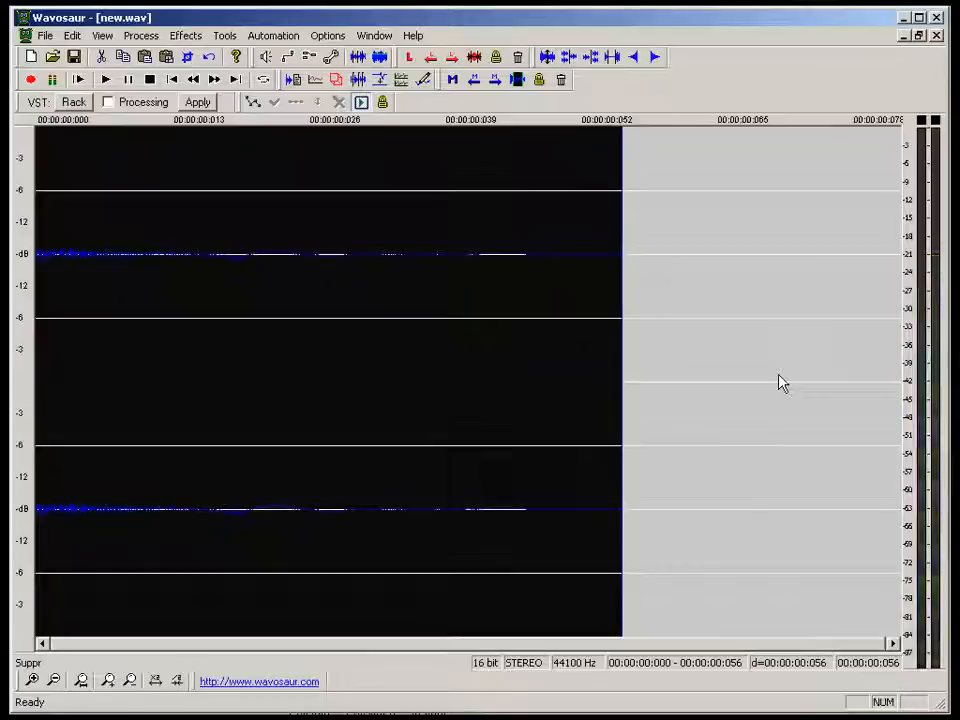
key(ctrl+s)
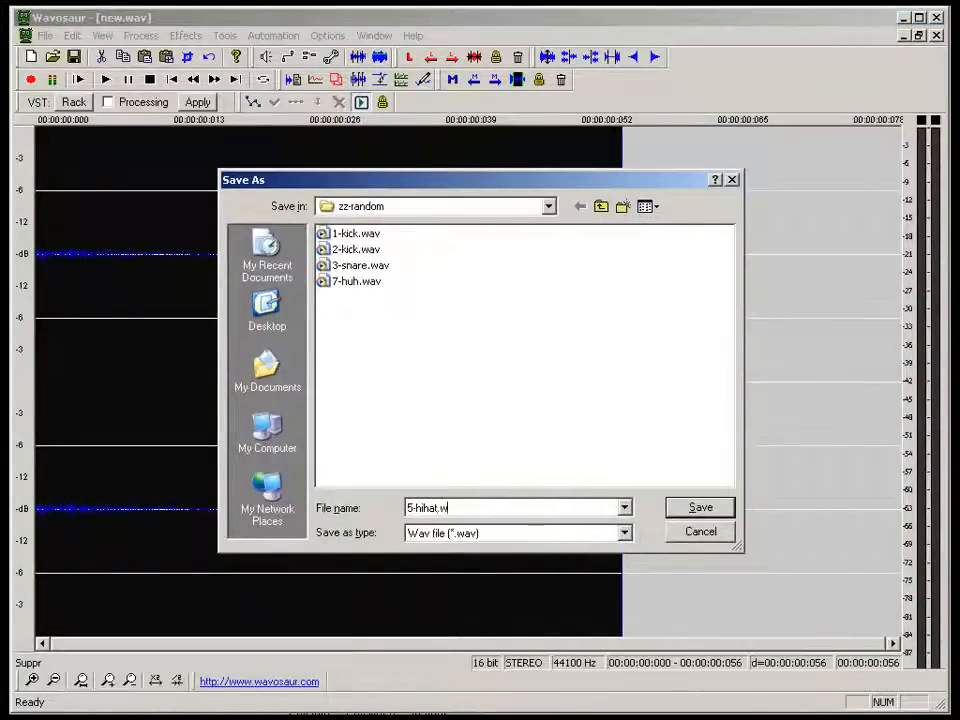
key(Return)
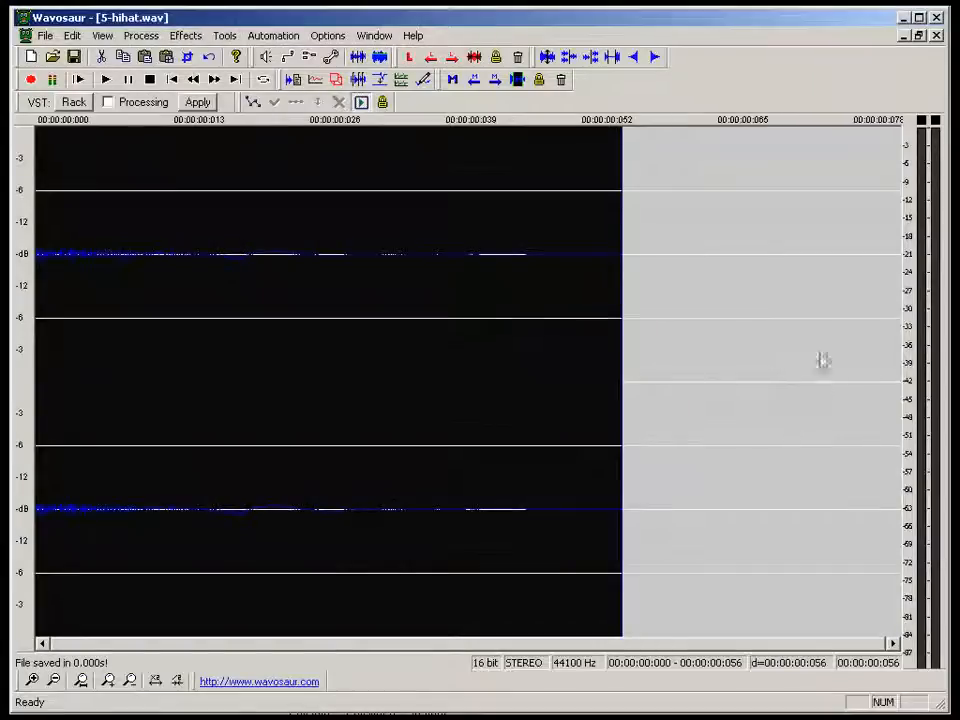
click(936, 36)
Delete the silence at the start of the remaining new sound, from 0 to about 0.011 seconds.
click(126, 431)
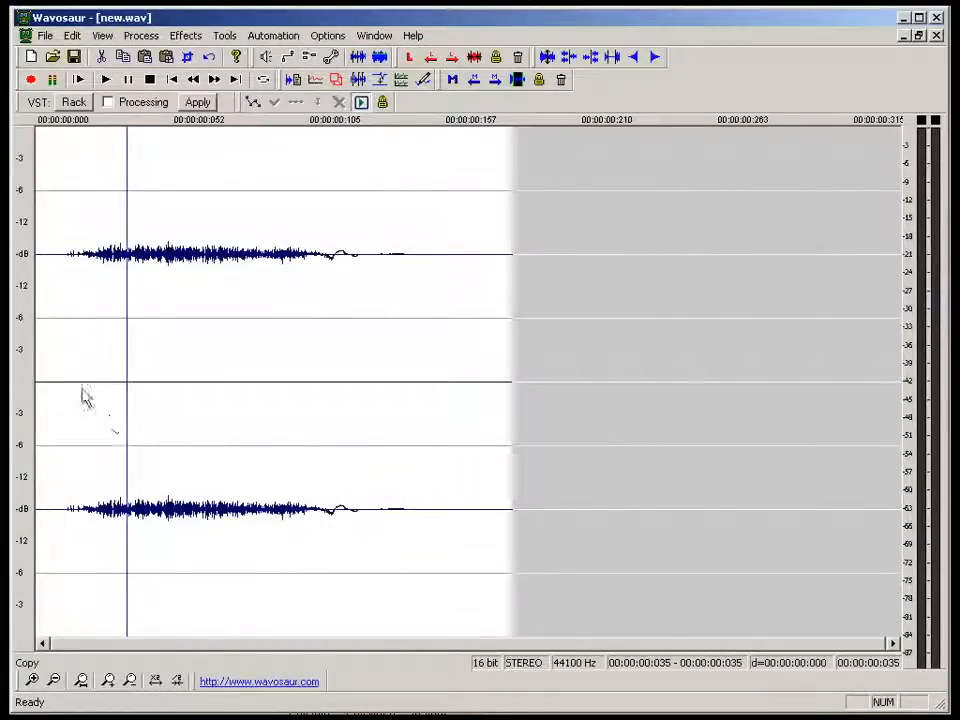
click(72, 383)
drag(69, 392, 13, 396)
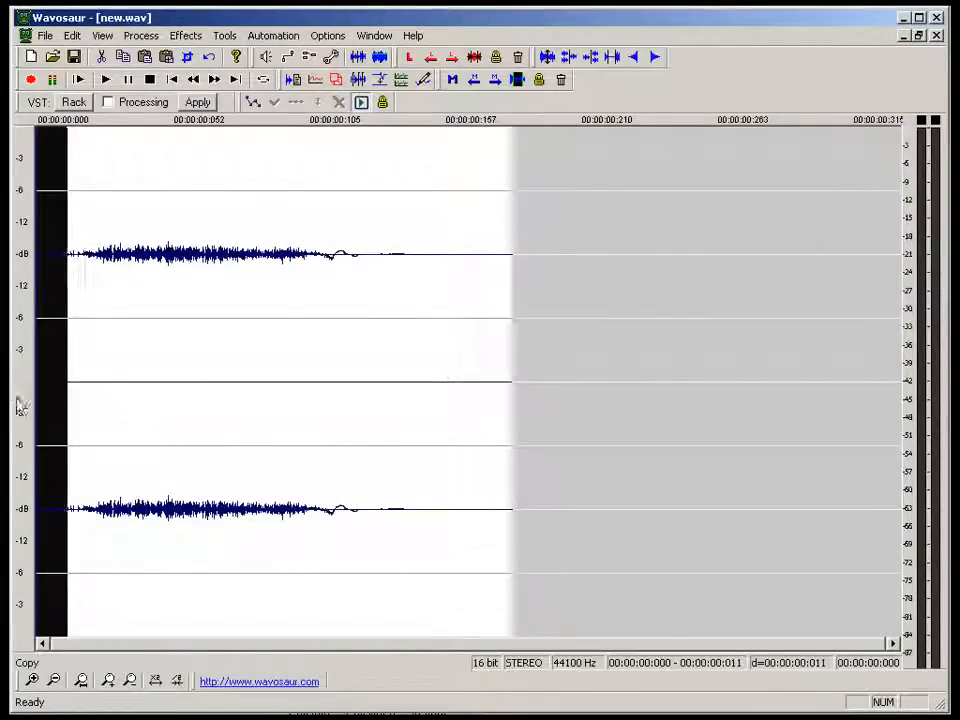
key(Delete)
Fade out the sound's tail from about 0.110 to 0.172 seconds and select the whole sound.
drag(315, 350, 568, 341)
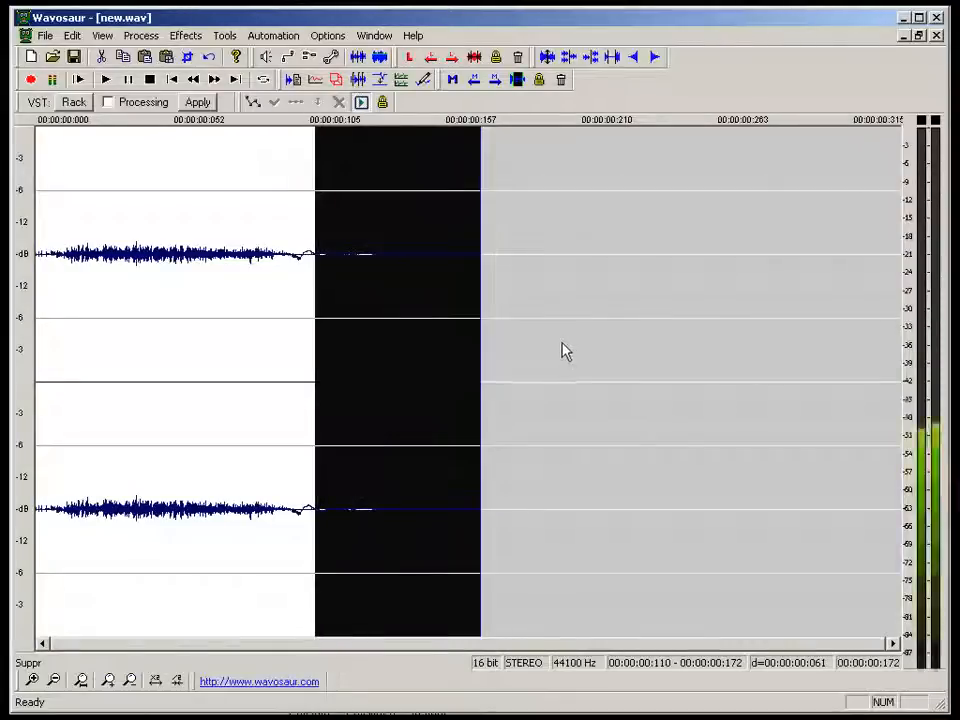
click(143, 38)
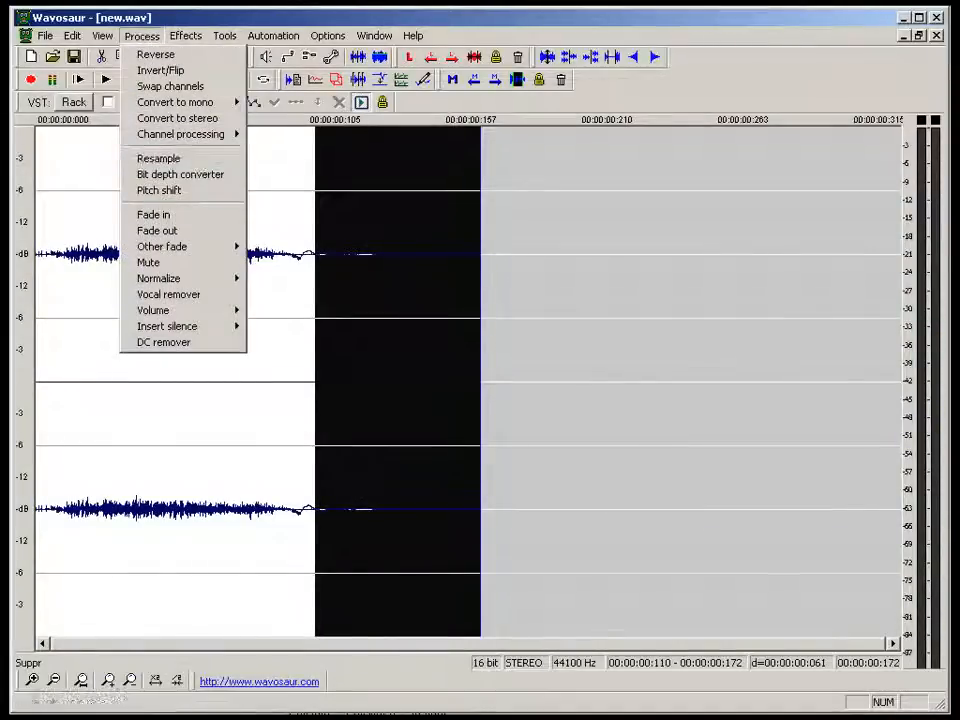
click(179, 229)
double_click(217, 229)
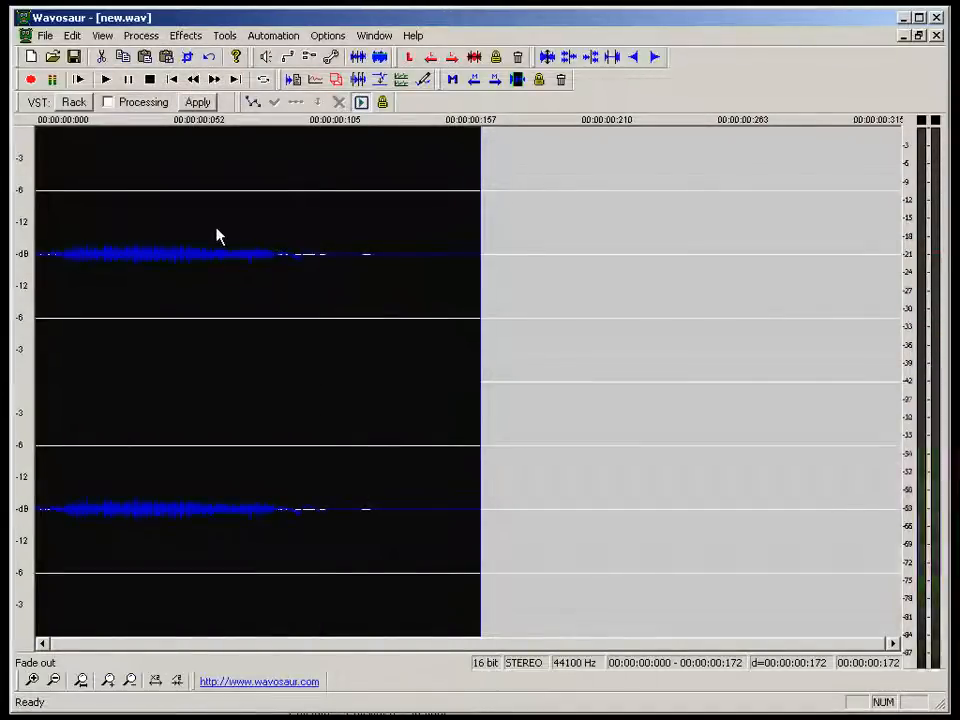
Save the faded sound as 6-hihat.wav in the zz-random folder and close it.
key(ctrl+s)
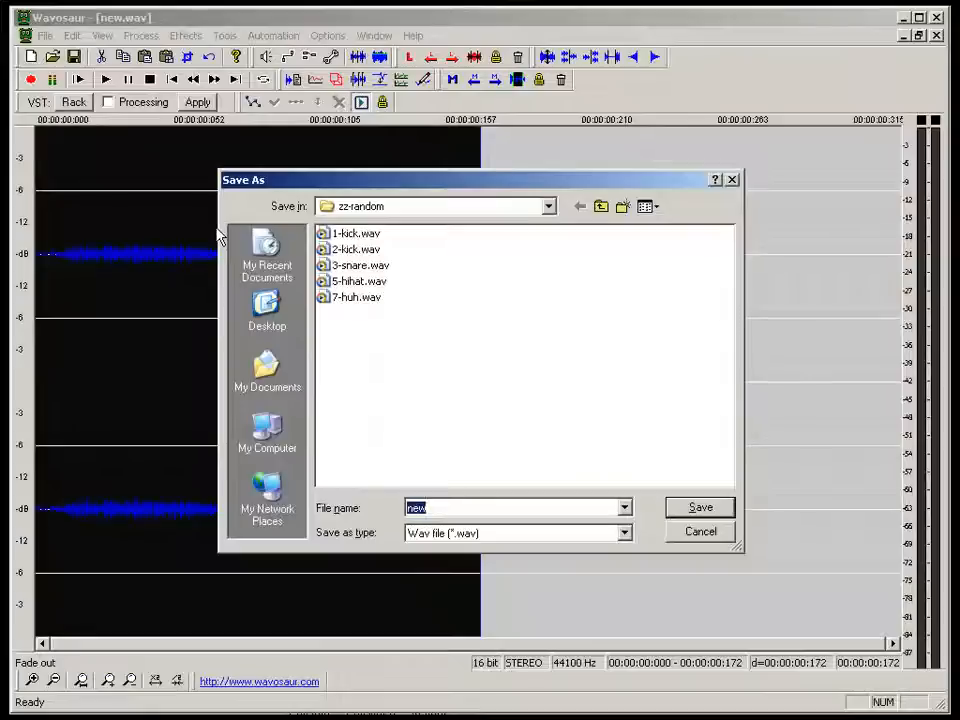
text(6-)
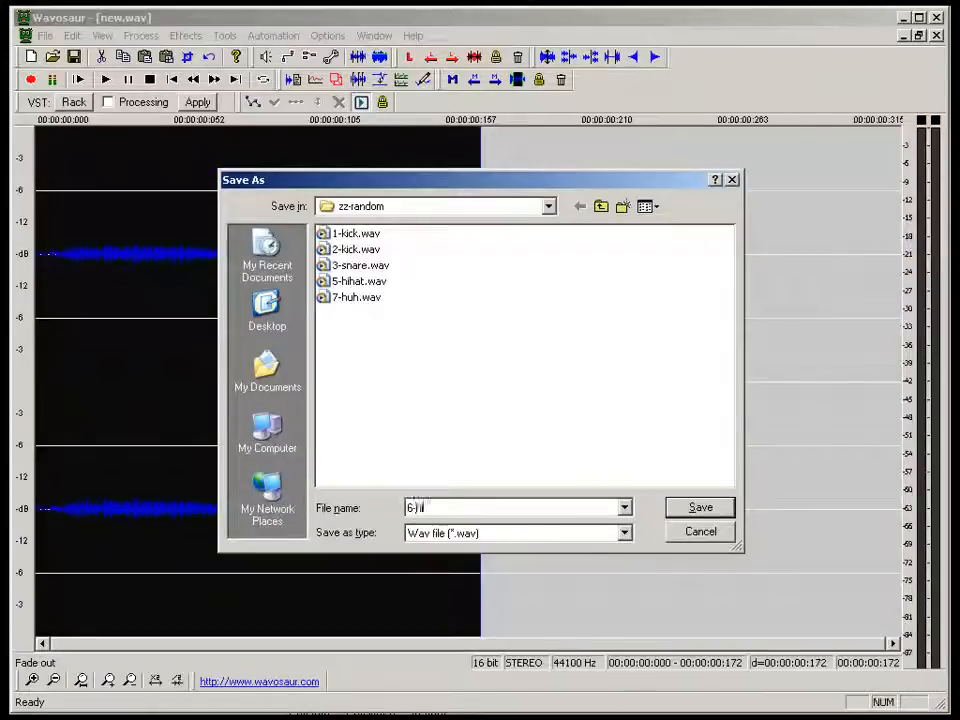
text(hihat.wav)
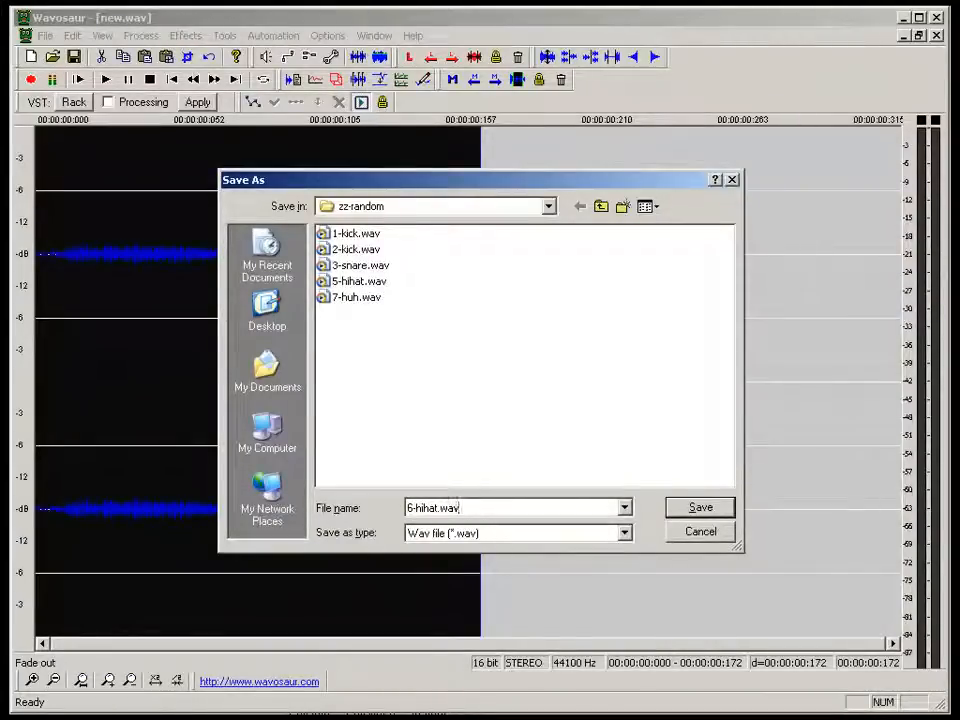
key(Return)
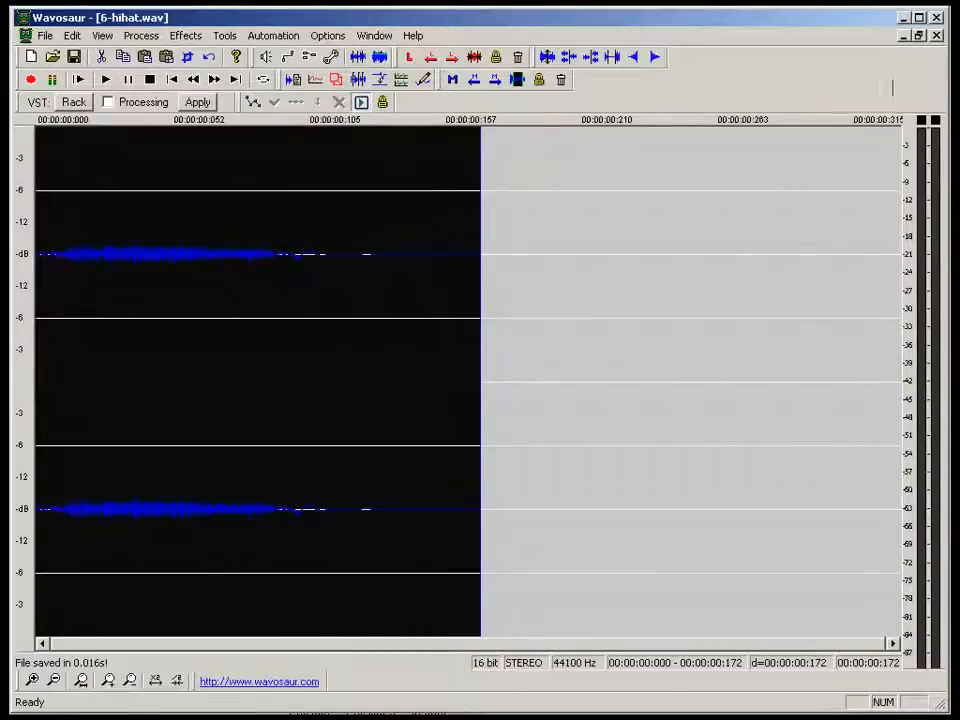
click(937, 35)
Play the recording from about 0.243 seconds and audition the sounds up to about 2.136 seconds for another sample.
click(114, 462)
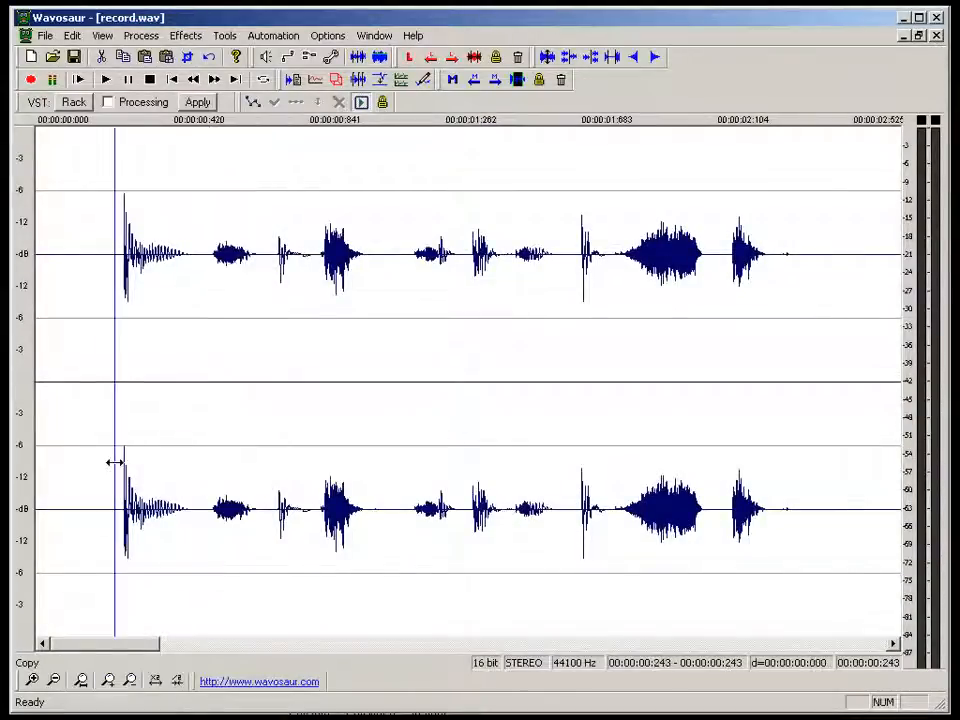
scroll(114, 462, down, 2)
key(space)
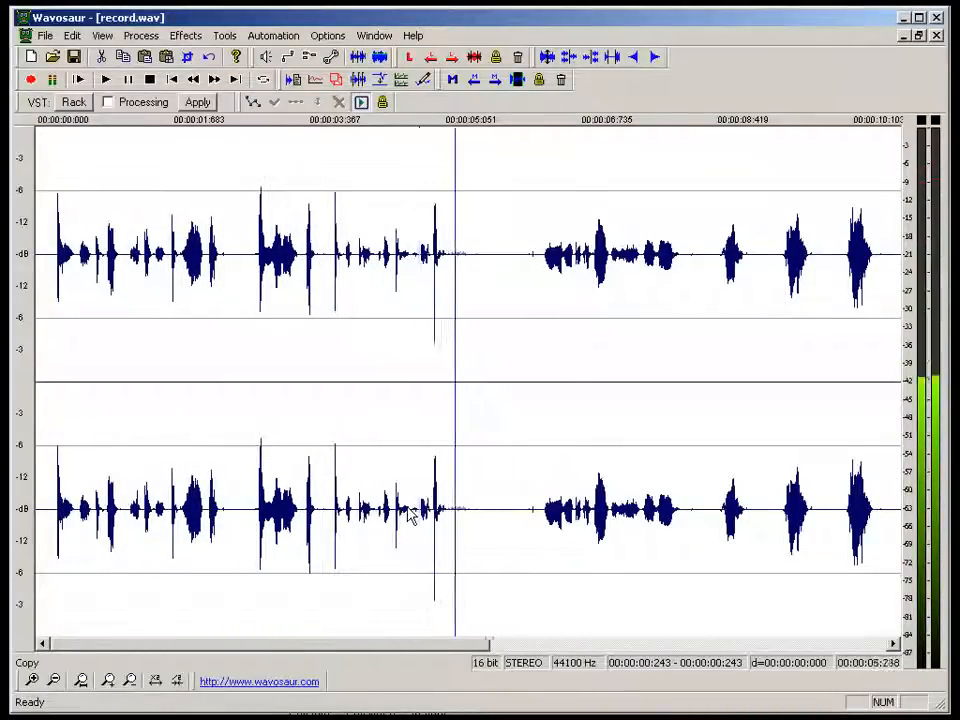
key(space)
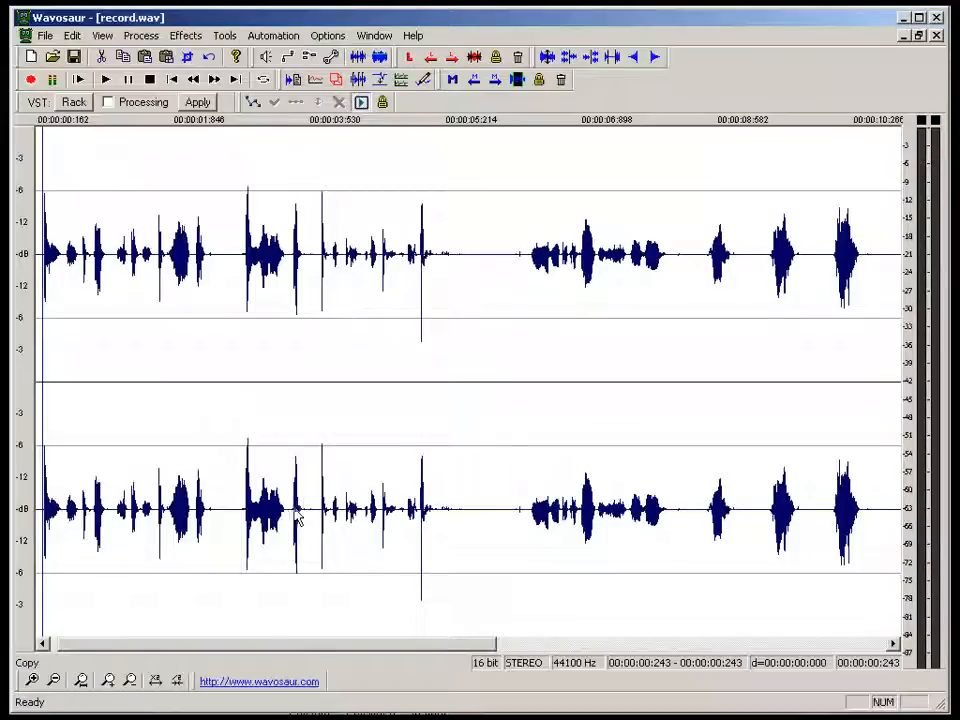
drag(293, 514, 242, 510)
key(space)
key(space)
key(space)
click(195, 508)
key(space)
key(space)
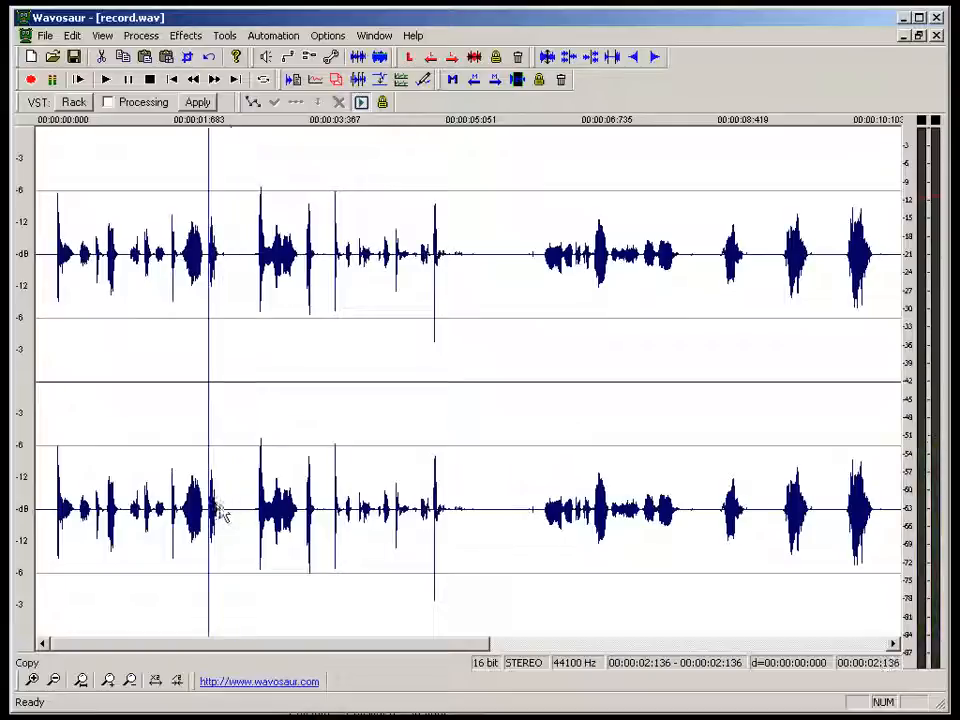
Copy the sound from about 2.158 to 2.203 seconds of the recording into a new 16-bit stereo 44100 Hz audio file.
click(214, 506)
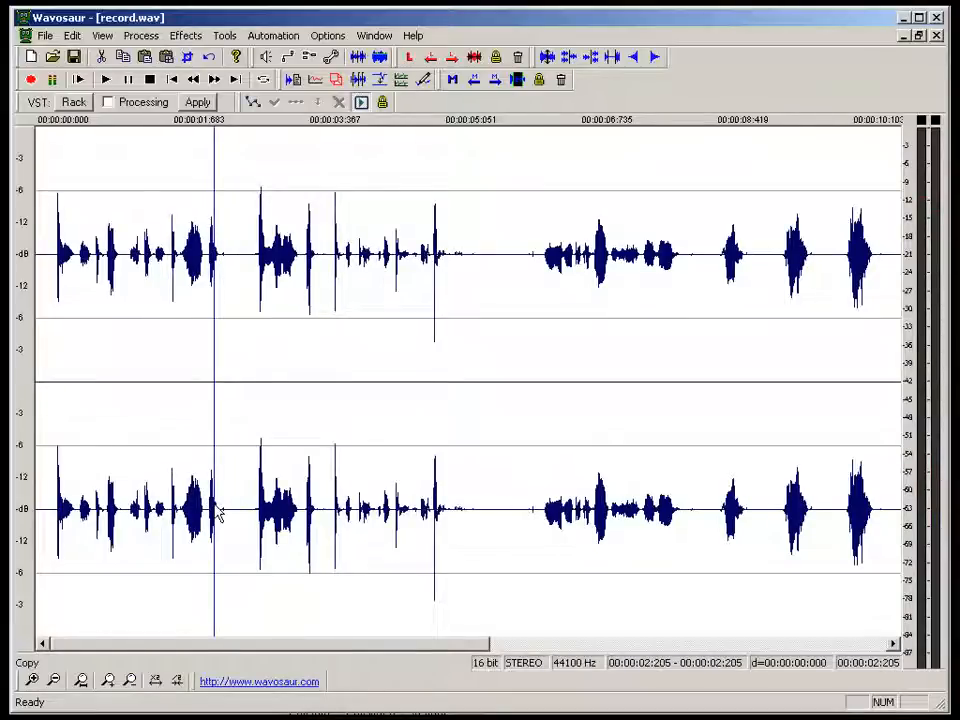
scroll(214, 506, up, 4)
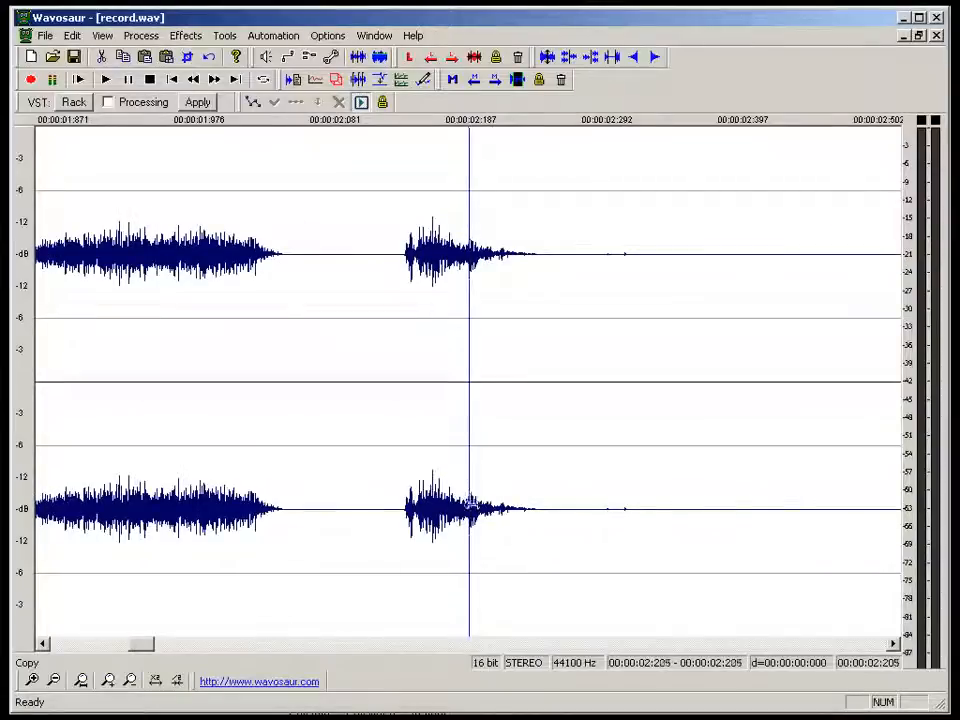
click(491, 488)
drag(464, 490, 595, 494)
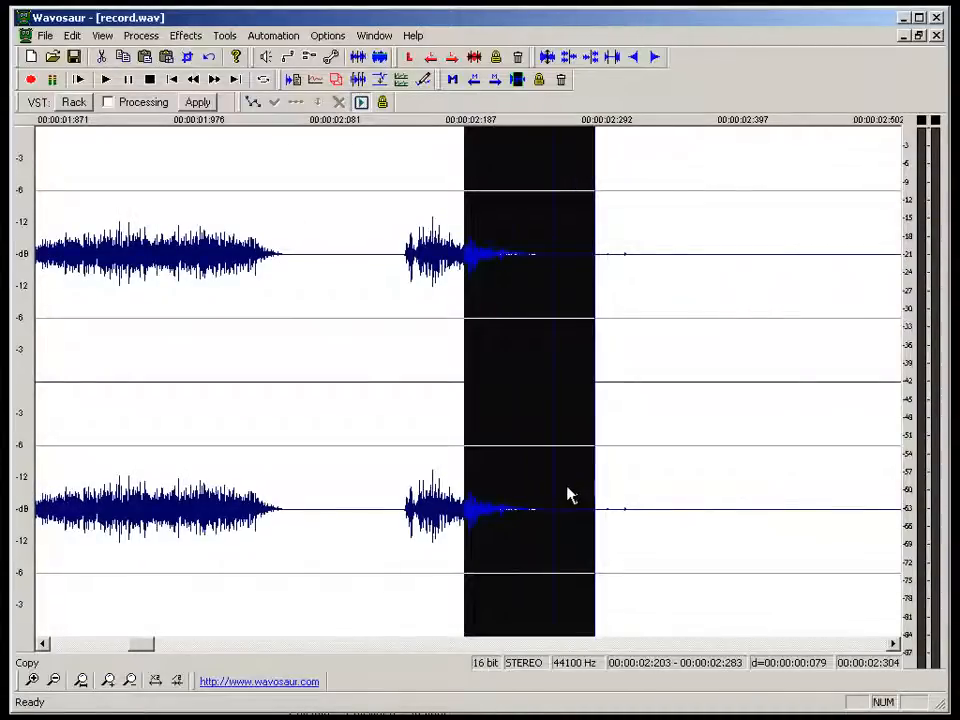
drag(427, 481, 407, 465)
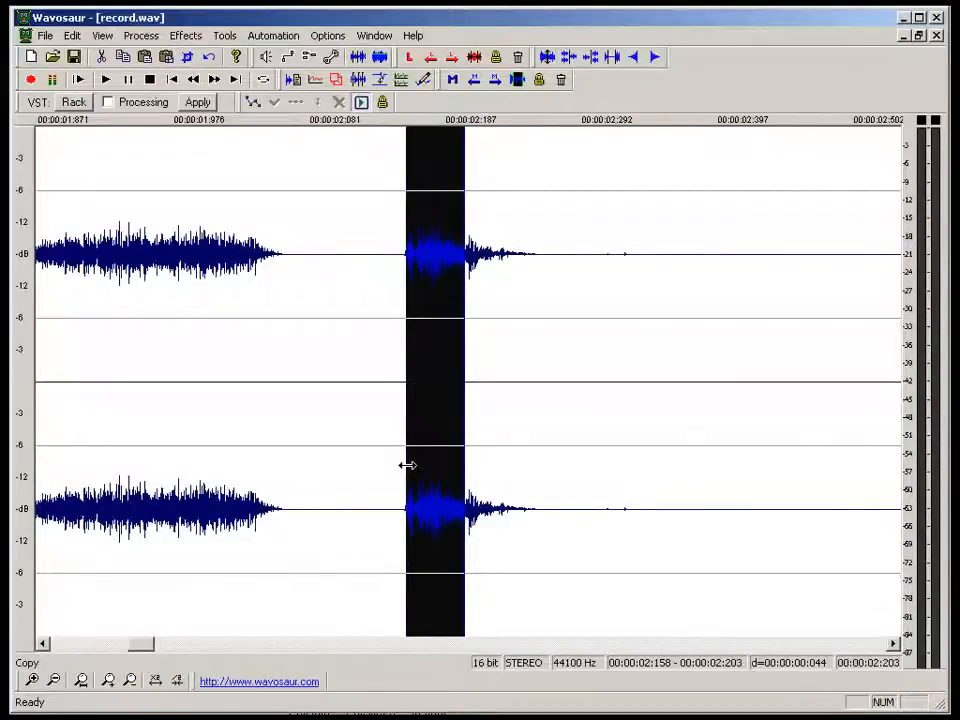
key(ctrl+n)
key(Return)
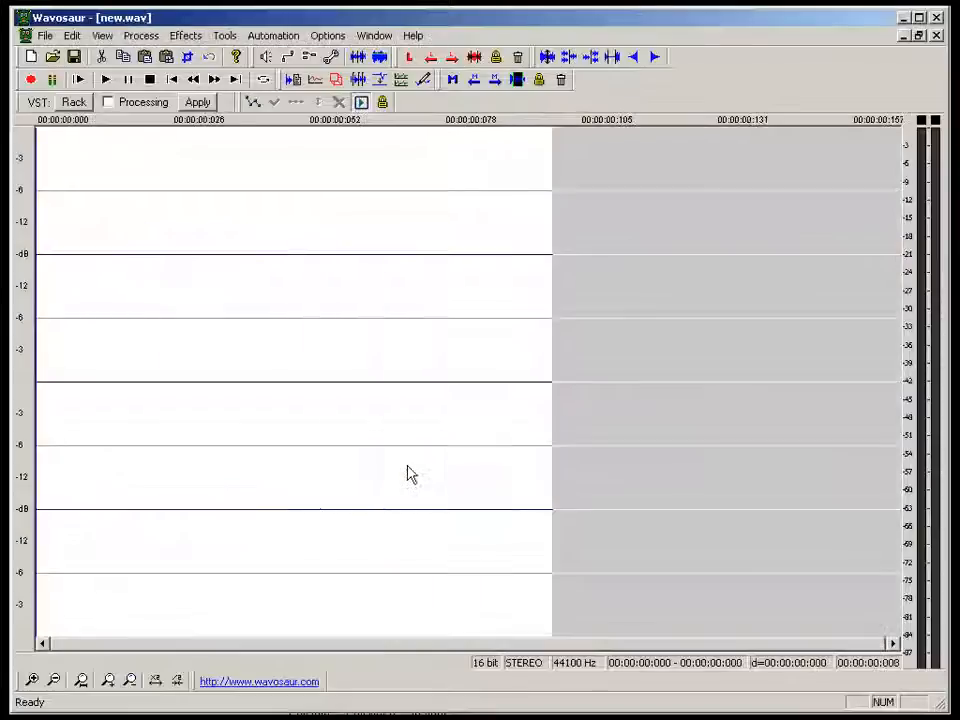
key(ctrl+v)
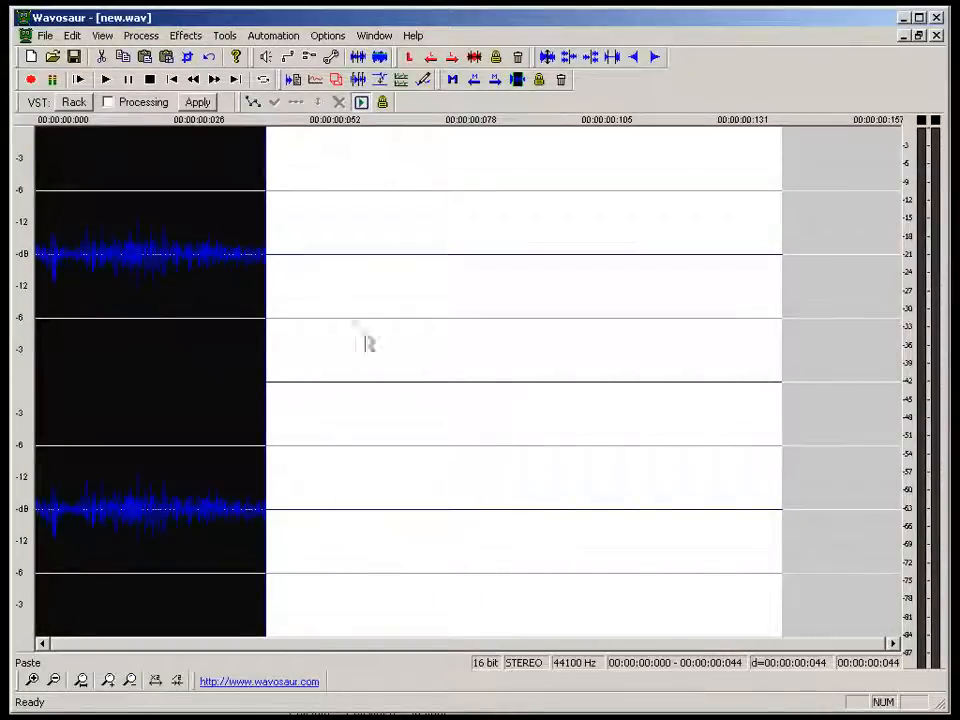
Delete the silence after about 0.044 seconds and fade out the sound from about 0.026 seconds to its end.
drag(38, 369, 867, 356)
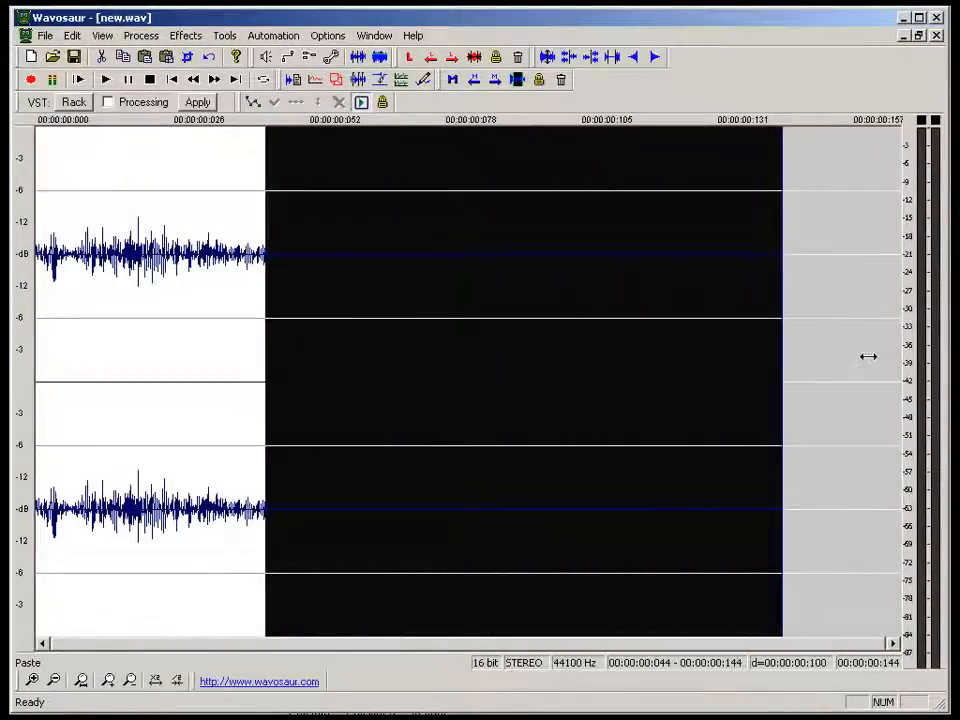
key(Delete)
drag(304, 400, 500, 390)
click(141, 35)
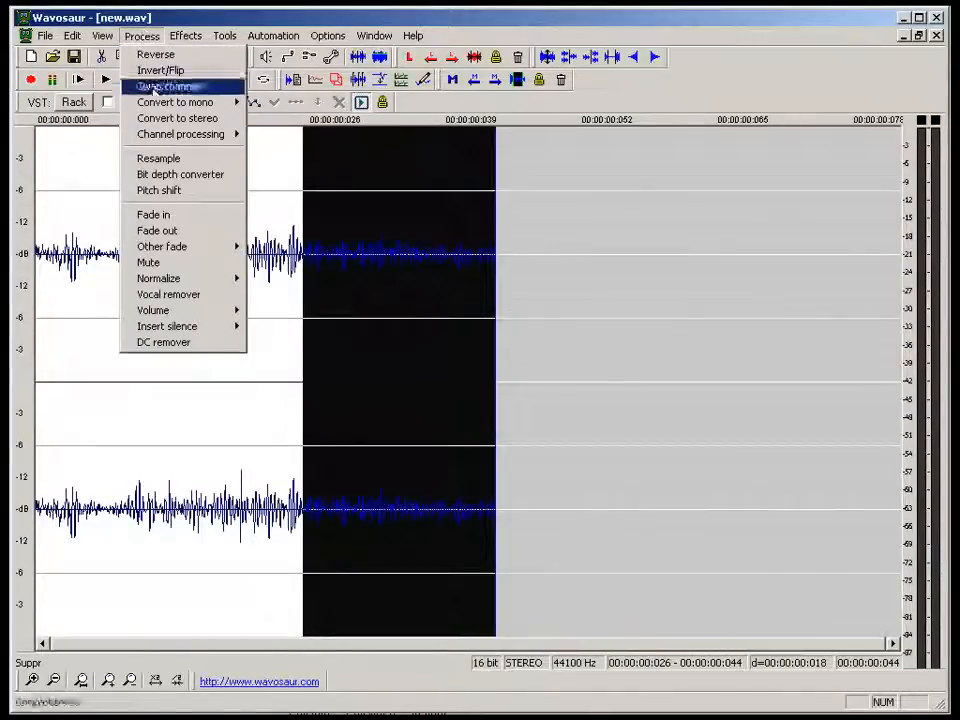
click(177, 234)
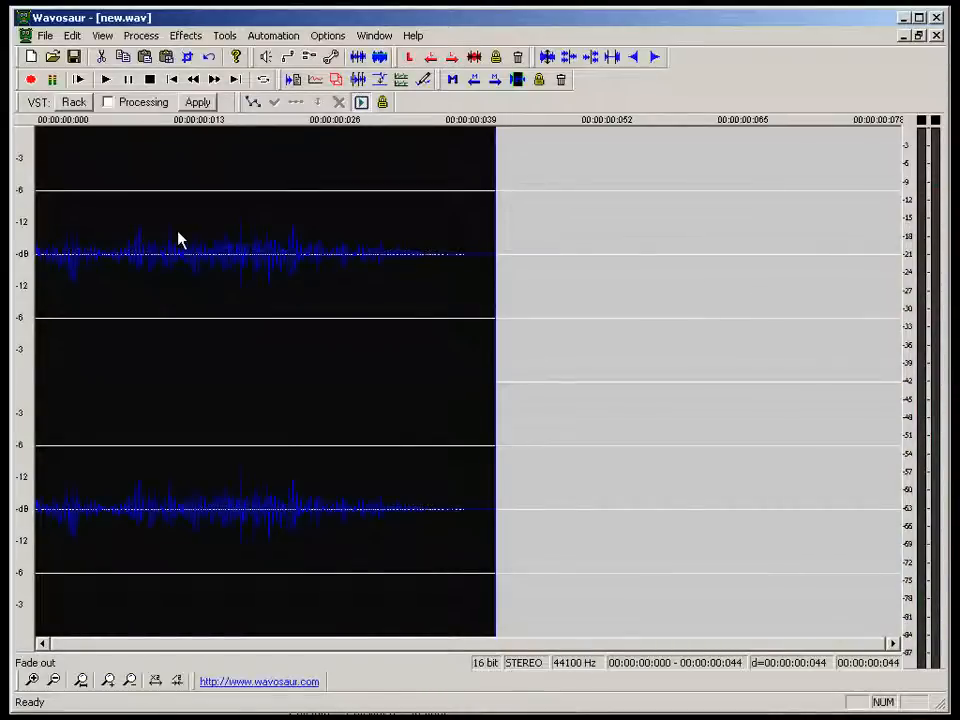
Normalize the whole sound to -6dB, save it as 4-snare.wav in the zz-random folder and close it.
click(135, 37)
mouse_move(161, 276)
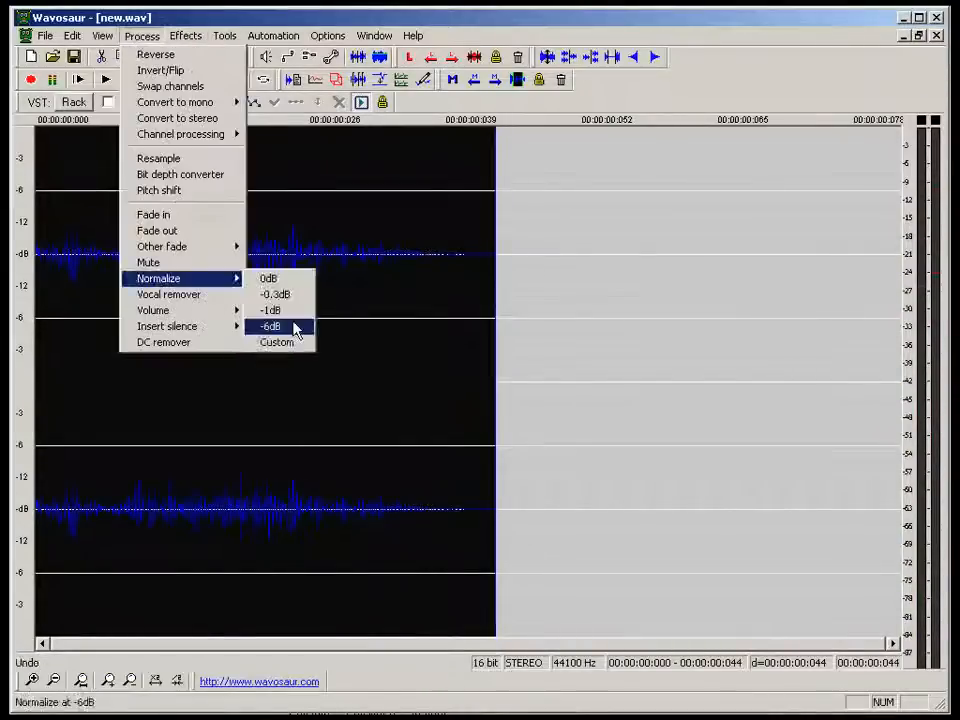
click(294, 326)
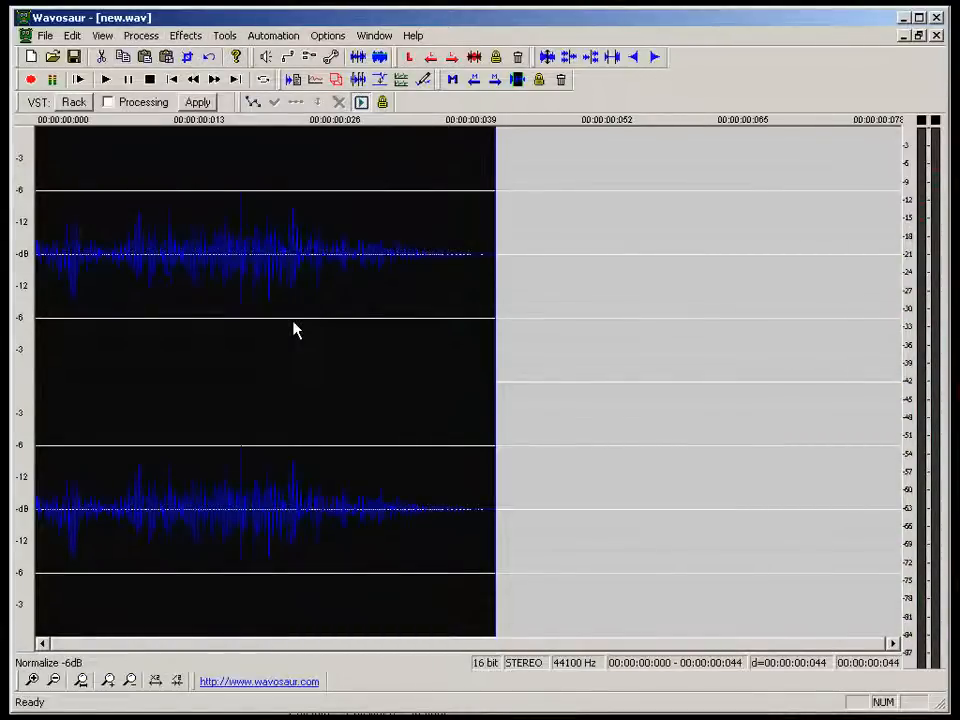
key(ctrl+s)
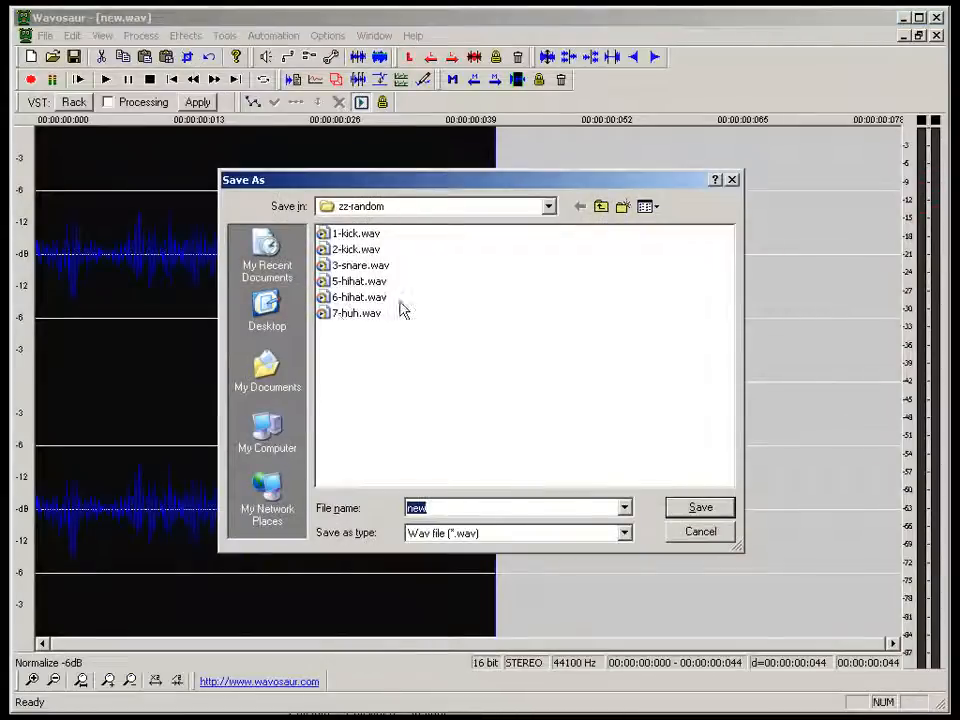
text(4-snare.wav)
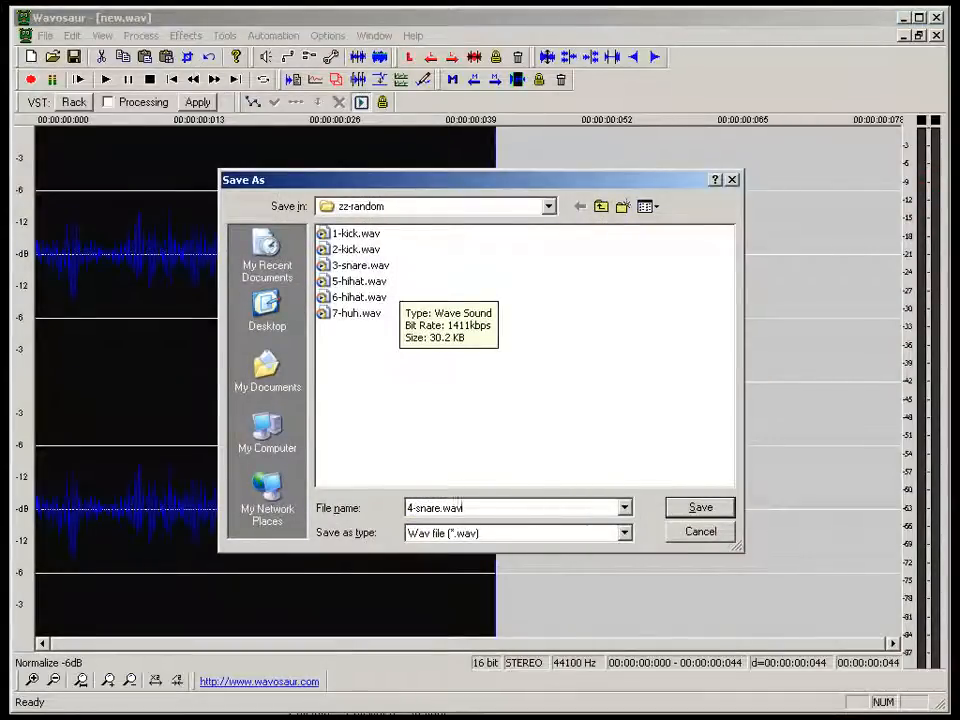
key(Return)
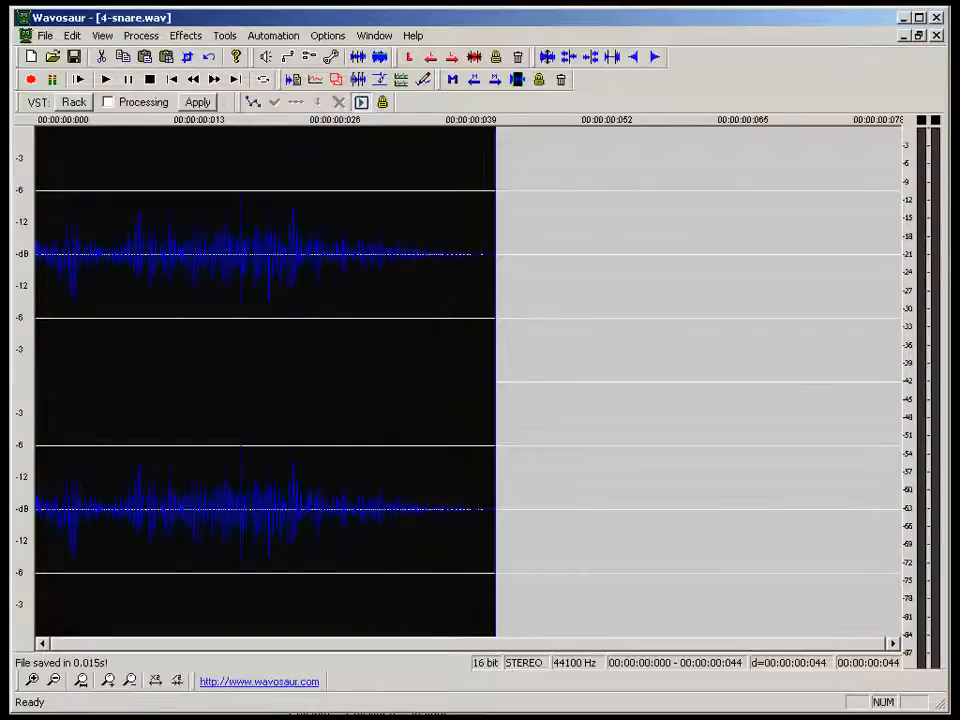
click(937, 36)
Play the recording from about 13.618 seconds to audition the later sounds for another sample.
scroll(658, 293, down, 5)
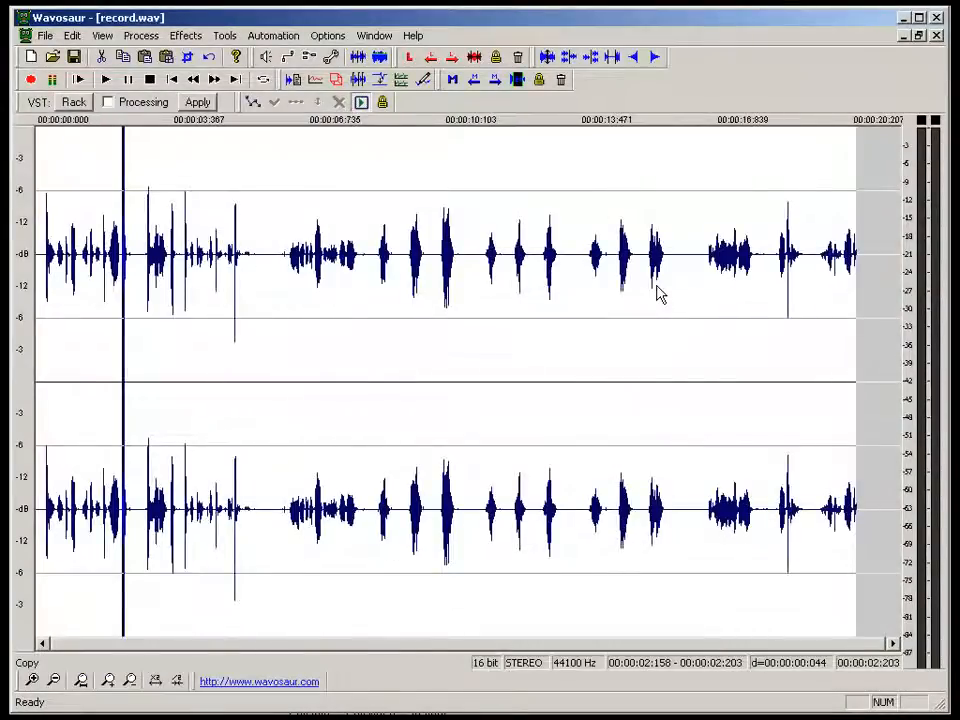
click(565, 299)
click(621, 322)
scroll(615, 330, up, 4)
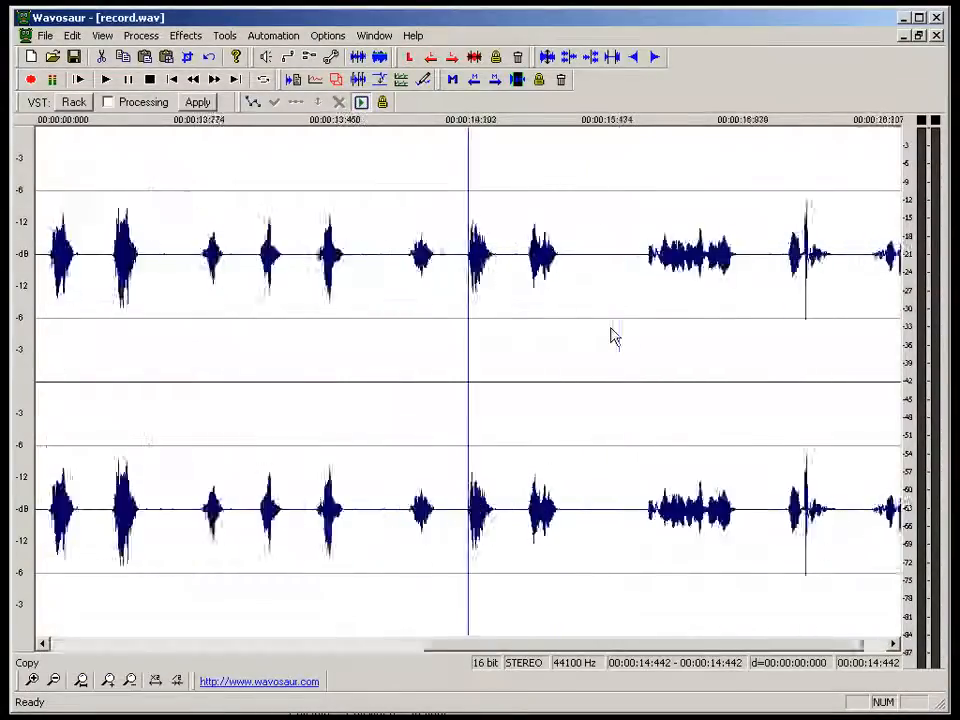
click(335, 488)
key(space)
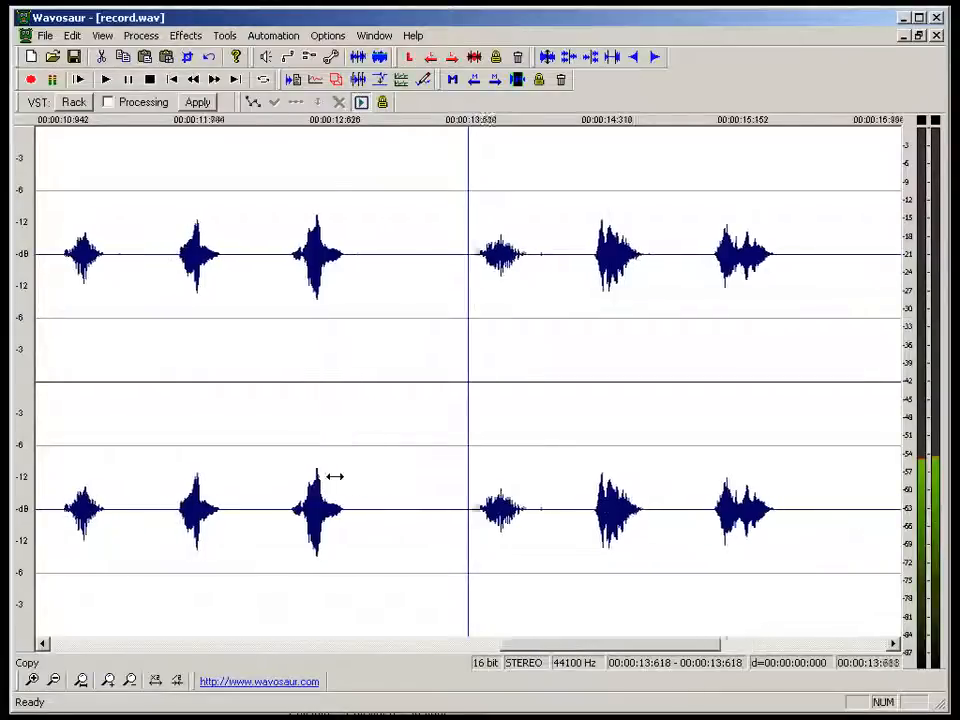
scroll(364, 509, up, 1)
scroll(366, 510, down, 3)
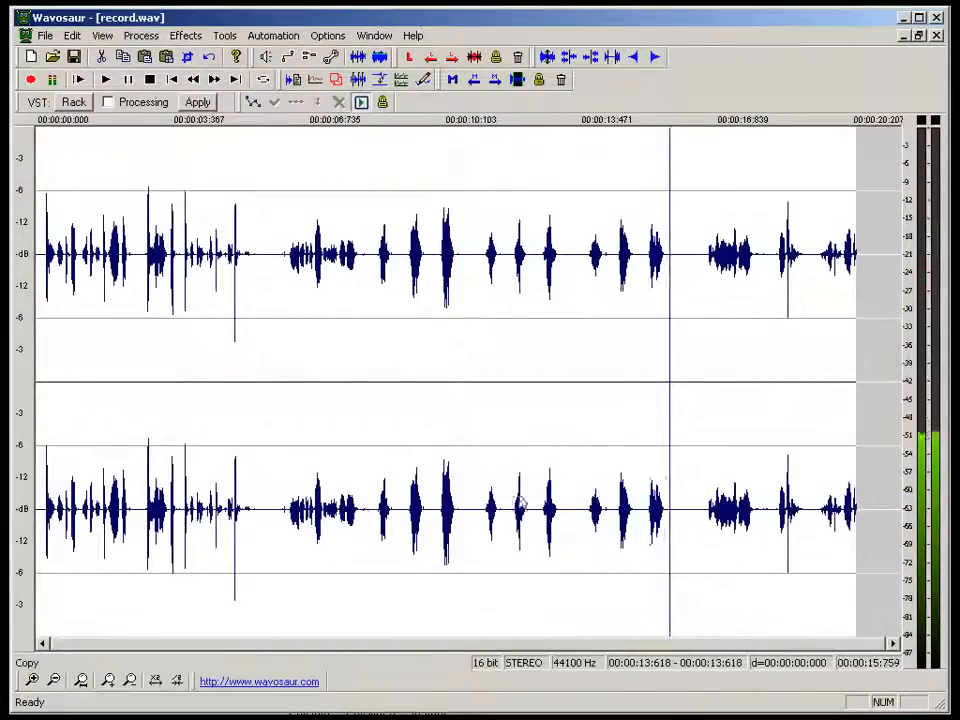
Stop playback and copy the quiet sound from about 13.711 to 14.061 seconds of the recording.
key(space)
click(593, 480)
scroll(593, 478, up, 3)
scroll(593, 478, up, 1)
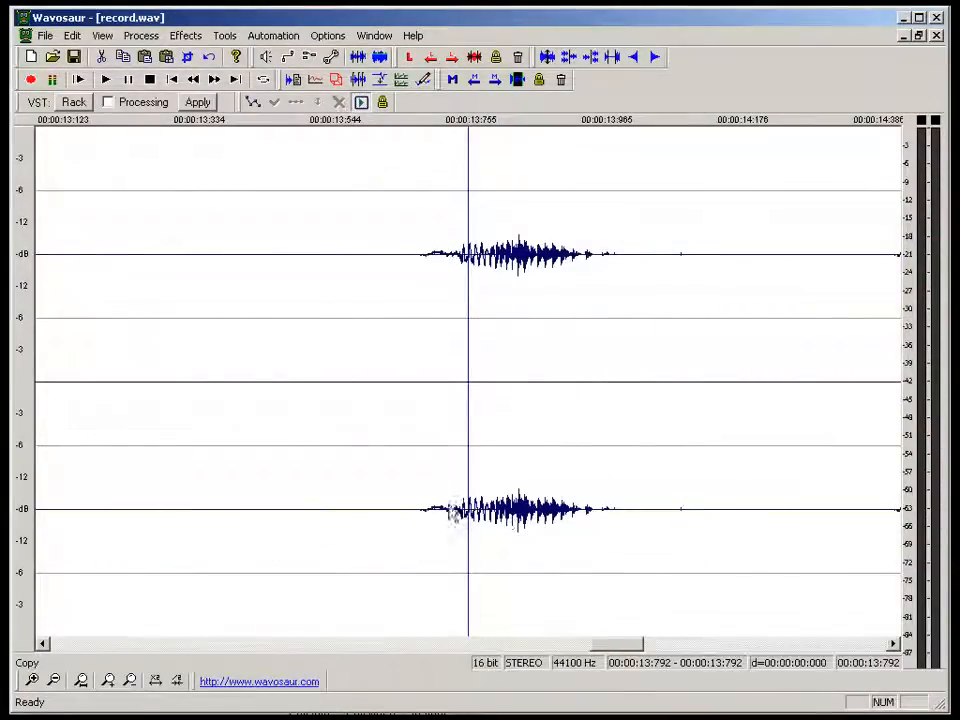
drag(416, 492, 641, 470)
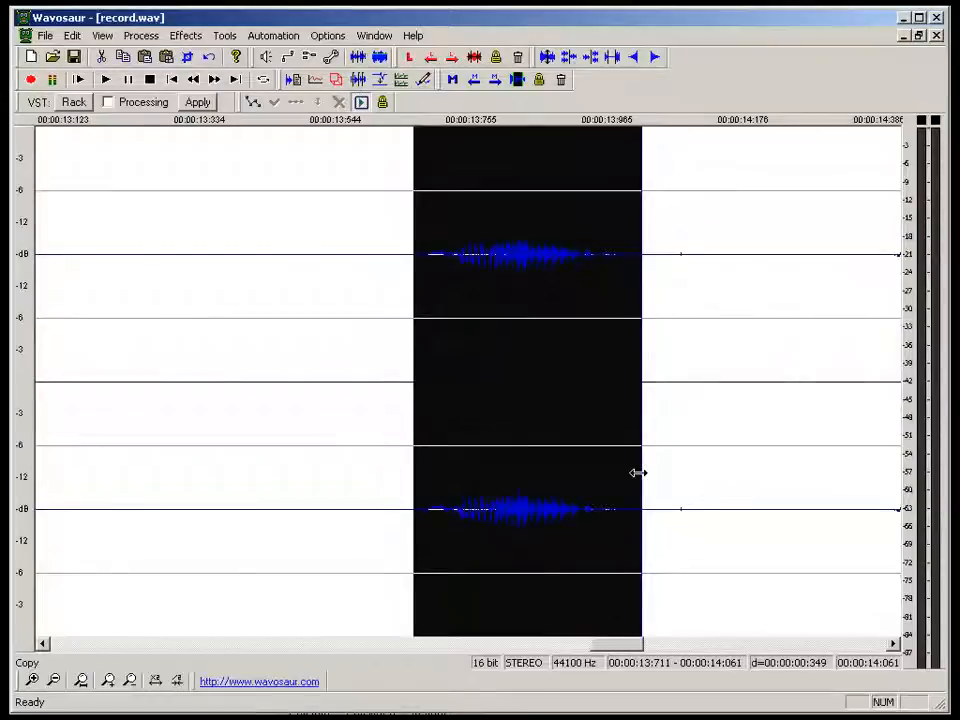
scroll(638, 472, down, 1)
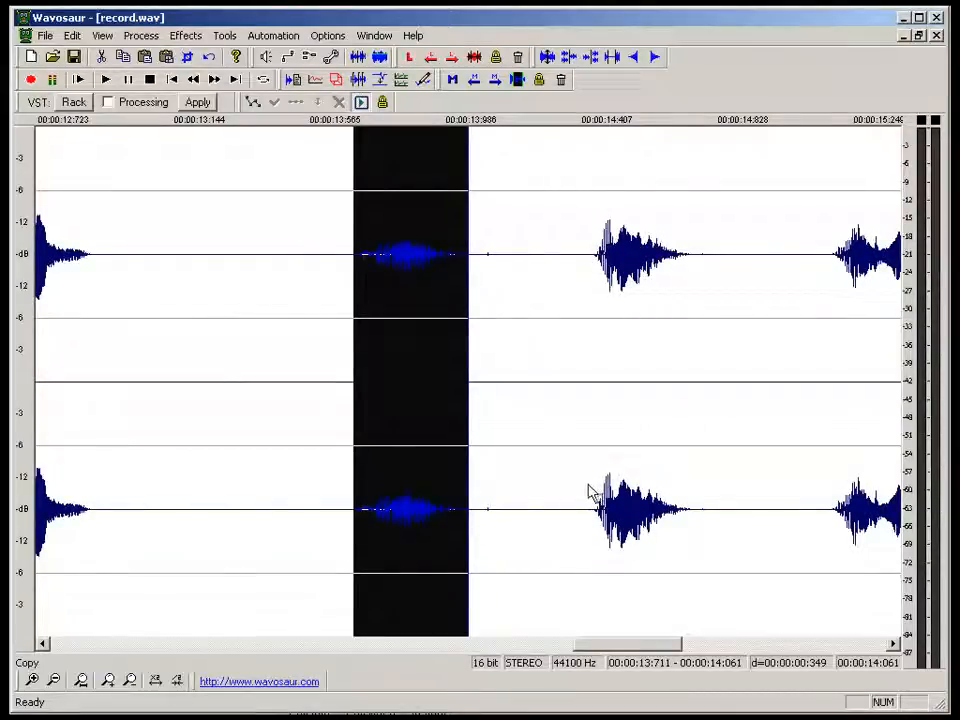
Paste and mix the copied sound into the recording at about 14.418 seconds and play the mixed section.
click(586, 491)
click(72, 35)
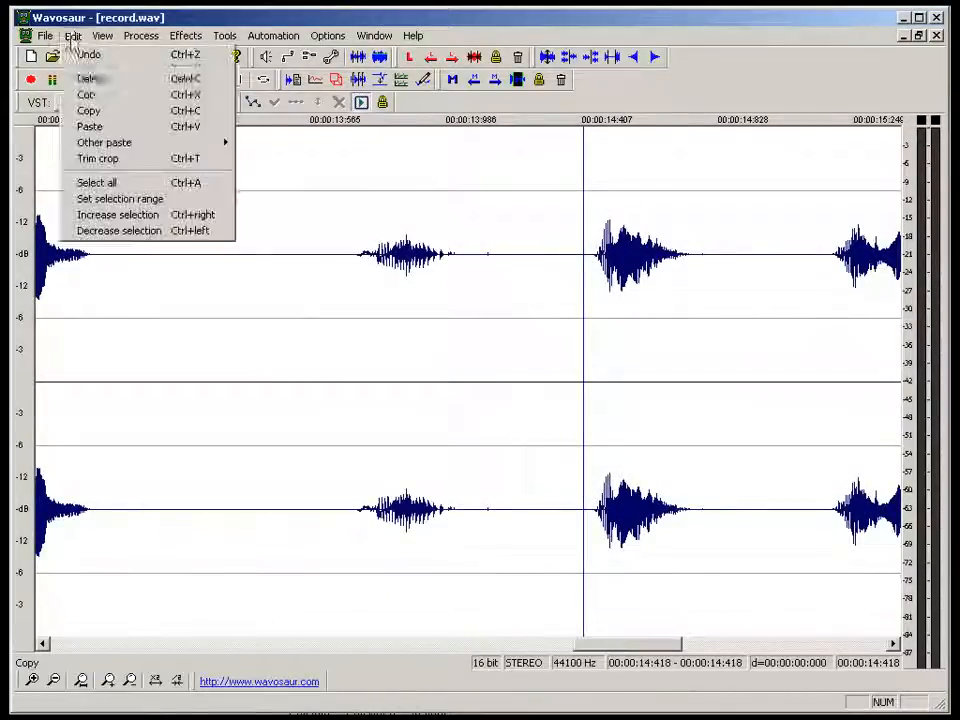
mouse_move(124, 144)
click(281, 146)
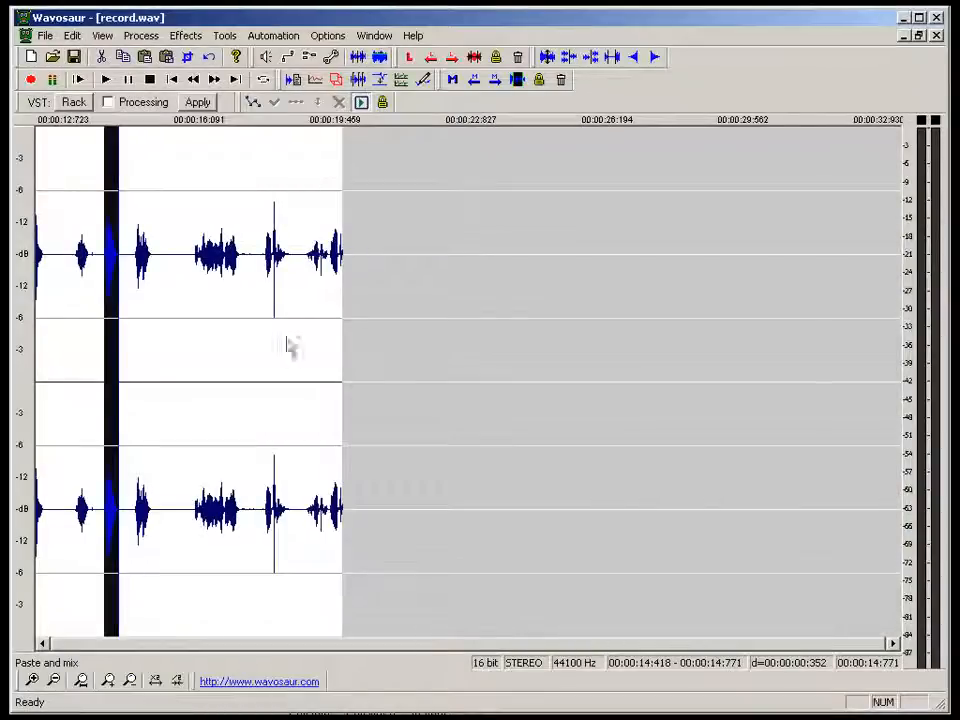
key(space)
key(space)
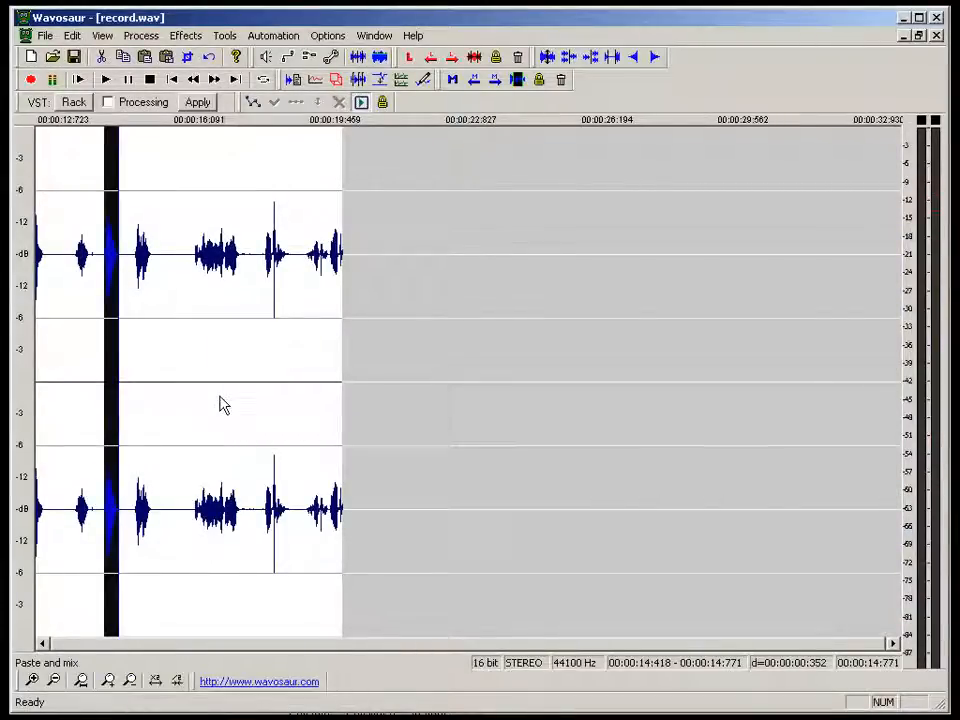
Paste and mix the copied sound into record.wav at 15.154 s, over the last sound of its group of three.
scroll(182, 470, up, 3)
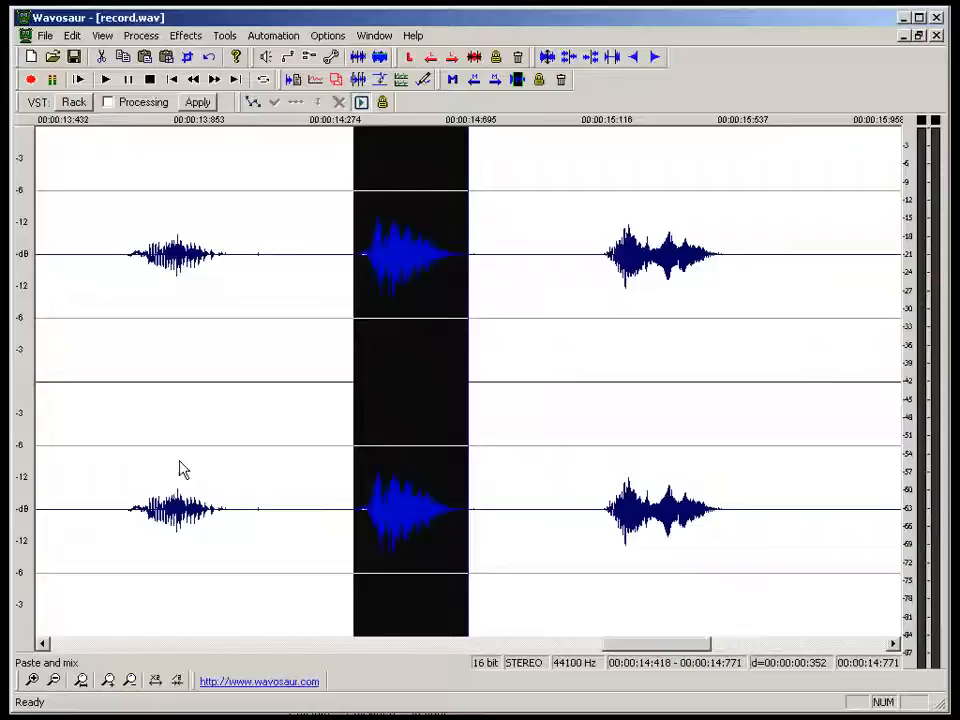
click(592, 505)
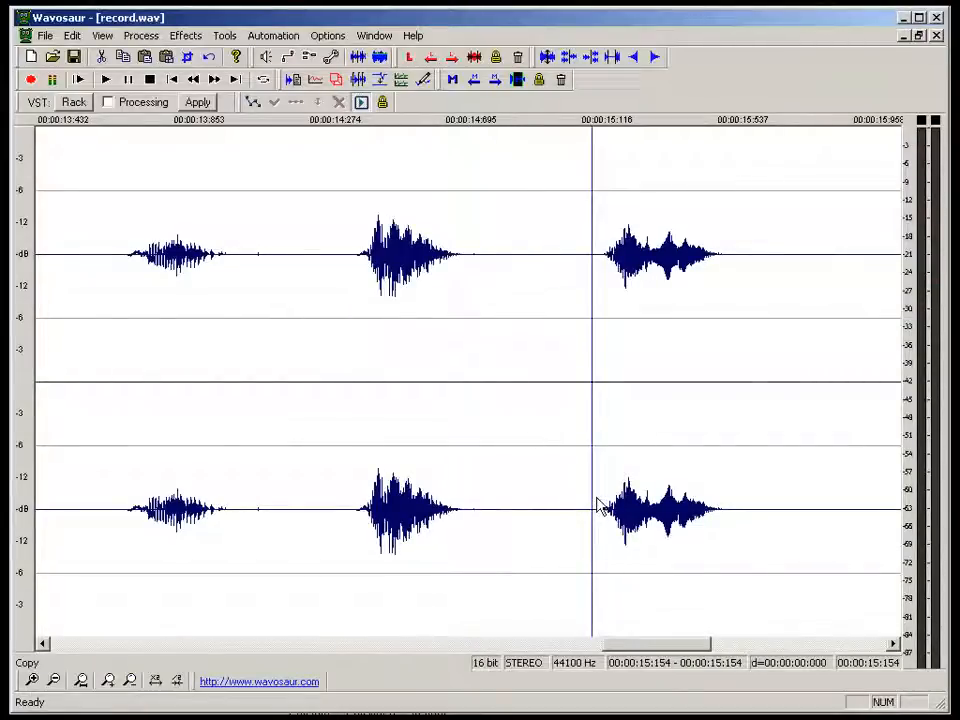
click(72, 35)
mouse_move(111, 144)
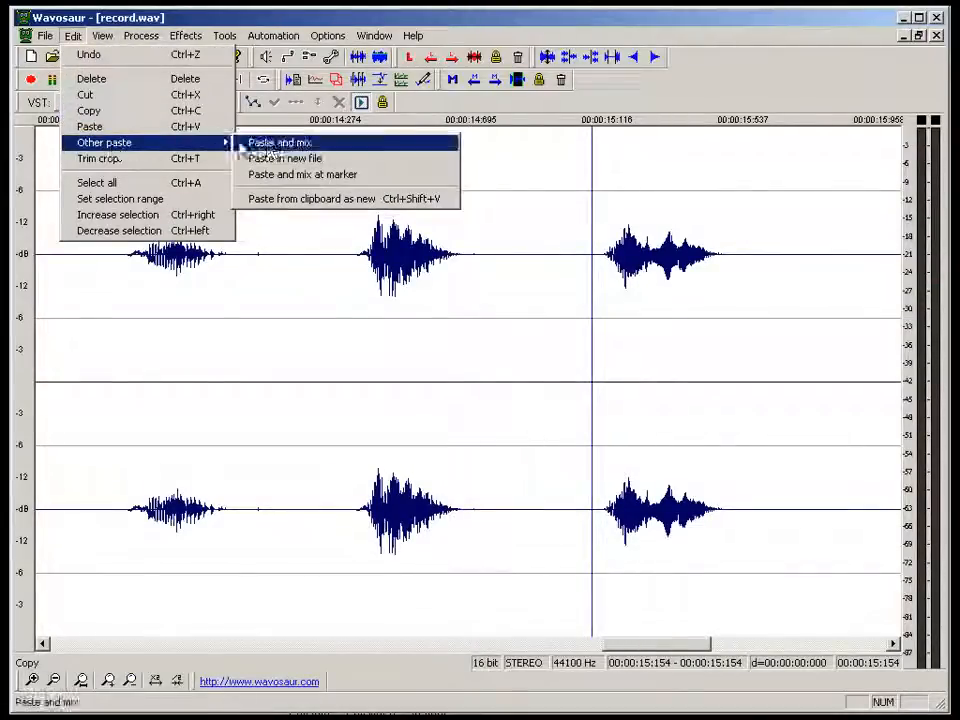
click(265, 144)
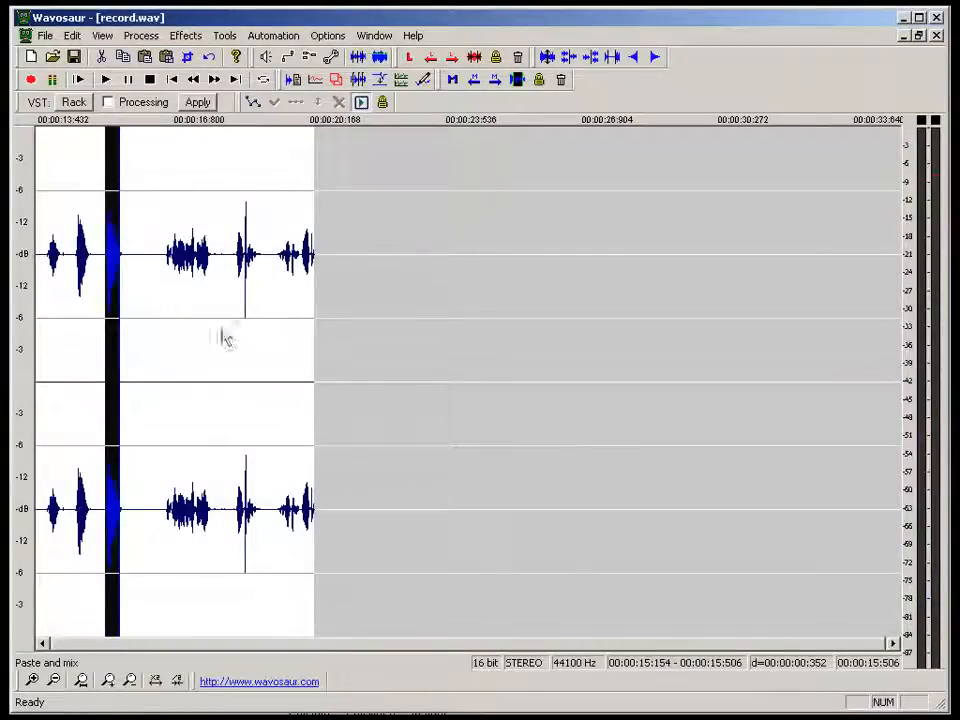
Copy the mixed sound in record.wav with its trailing silence, from 15.154 to about 15.793 s.
drag(115, 349, 148, 343)
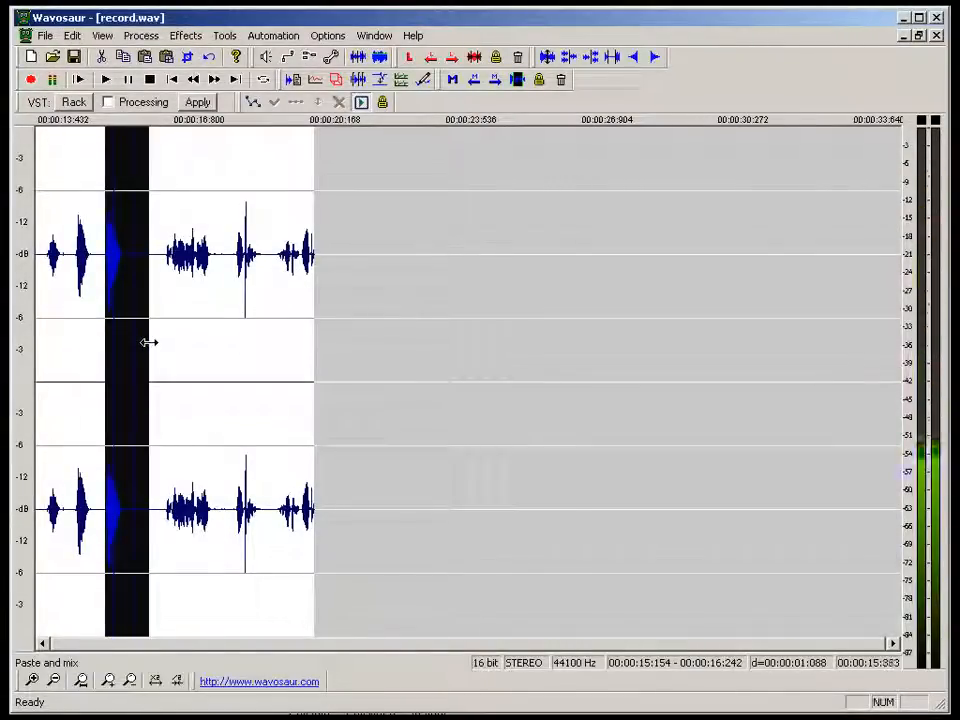
scroll(148, 343, up, 3)
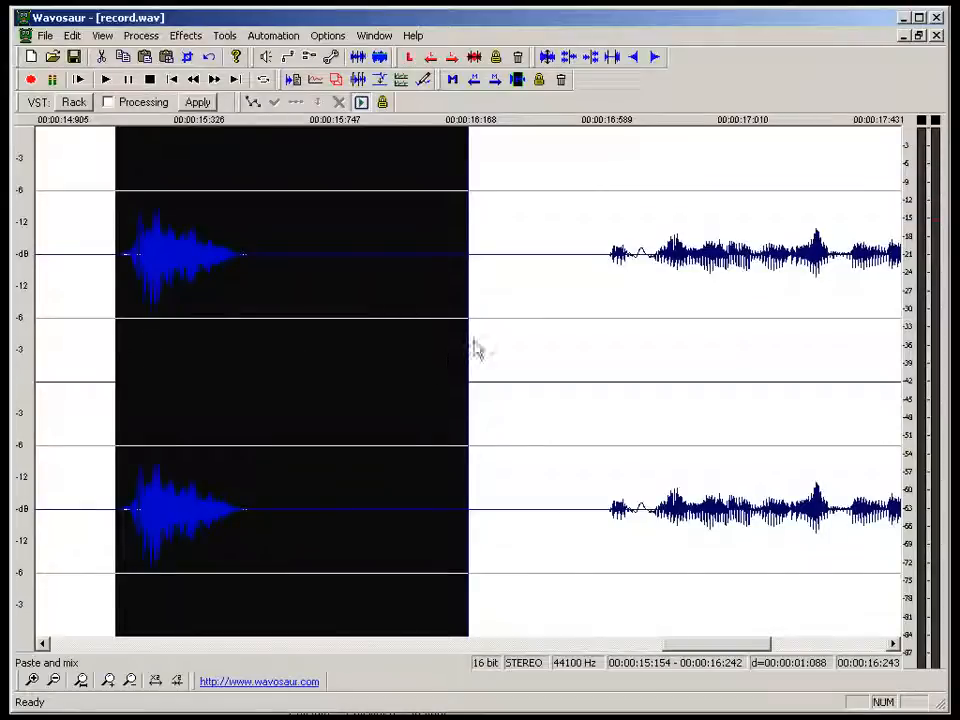
drag(469, 343, 321, 349)
key(ctrl+c)
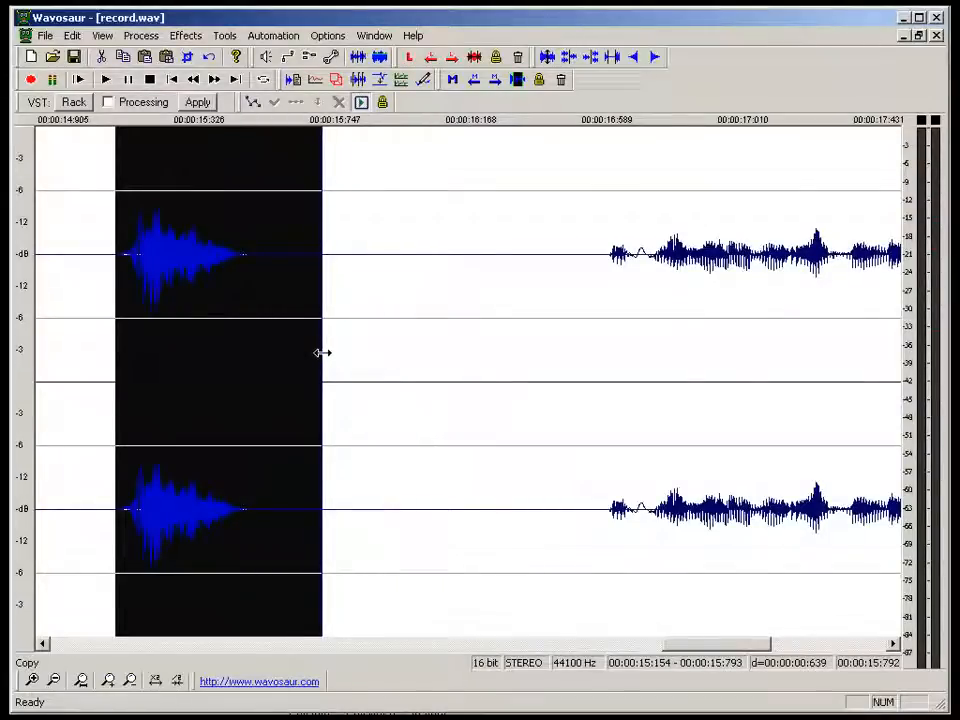
Paste the copied sound into a new file and delete the surplus silence after its end.
key(ctrl+n)
key(Return)
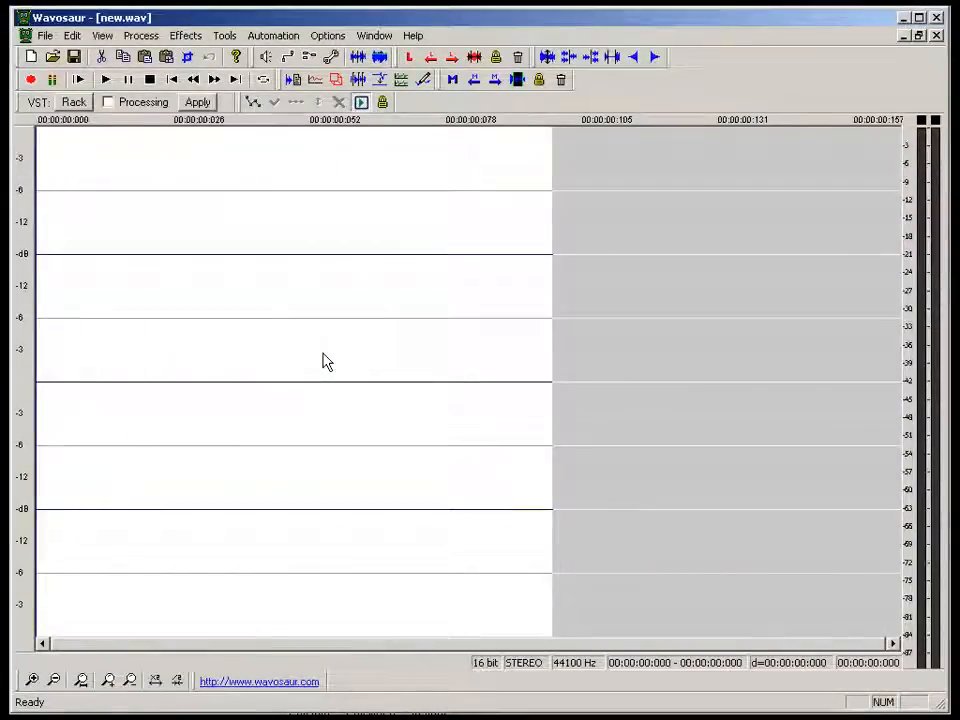
key(ctrl+v)
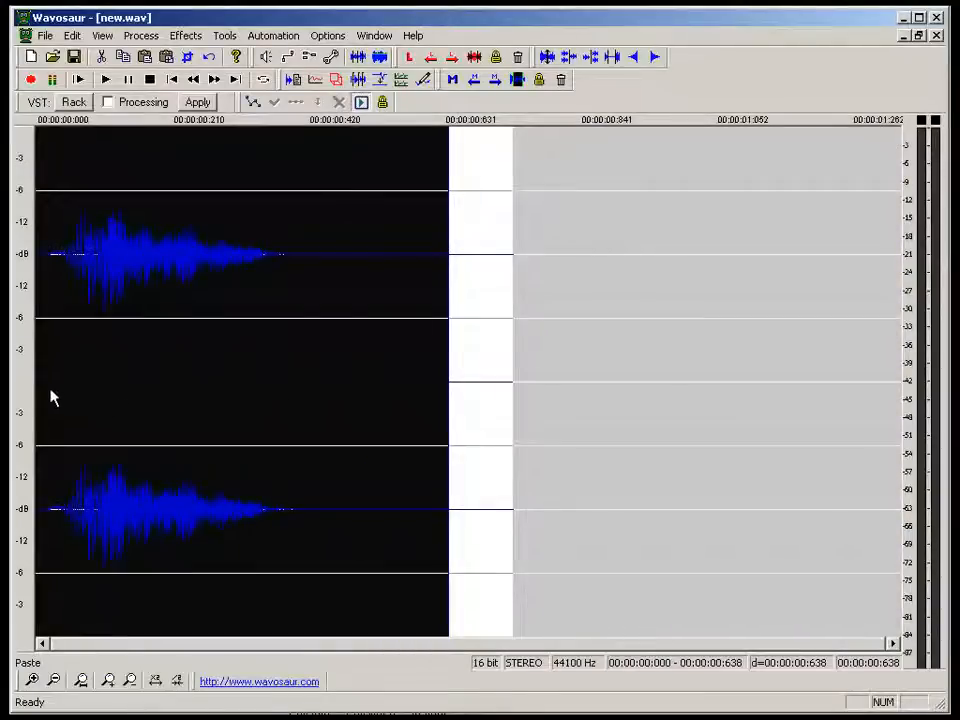
drag(36, 382, 590, 381)
key(Delete)
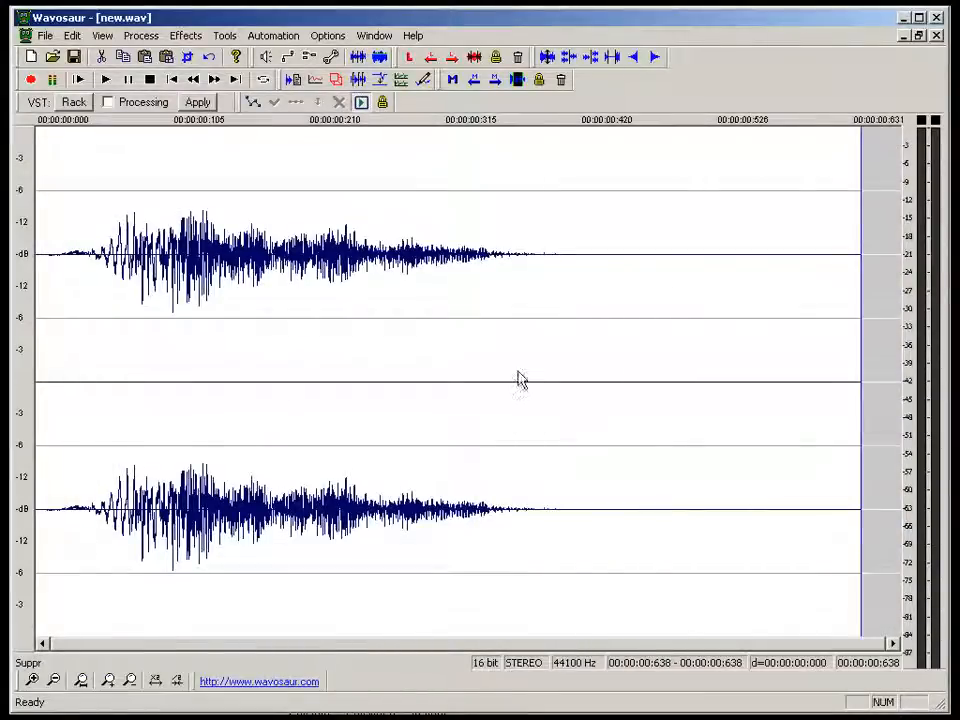
Fade out the tail of the new file from about 0.371 s to the end.
right_click(516, 378)
click(141, 35)
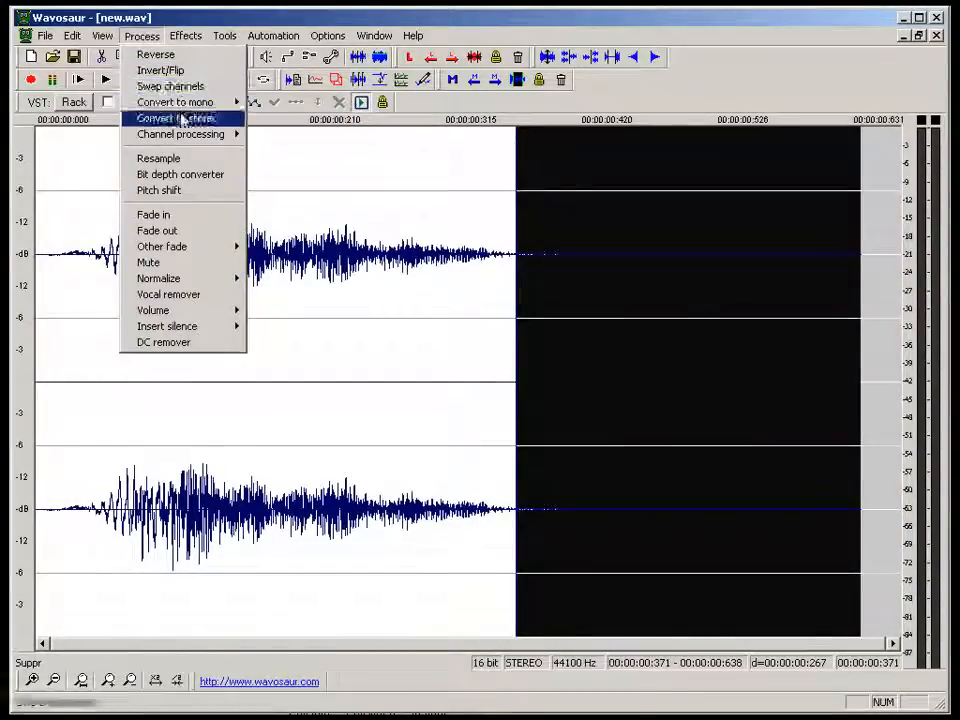
click(183, 231)
Delete the quiet lead-in, about the first 0.047 s of the new file.
drag(95, 354, 17, 366)
key(space)
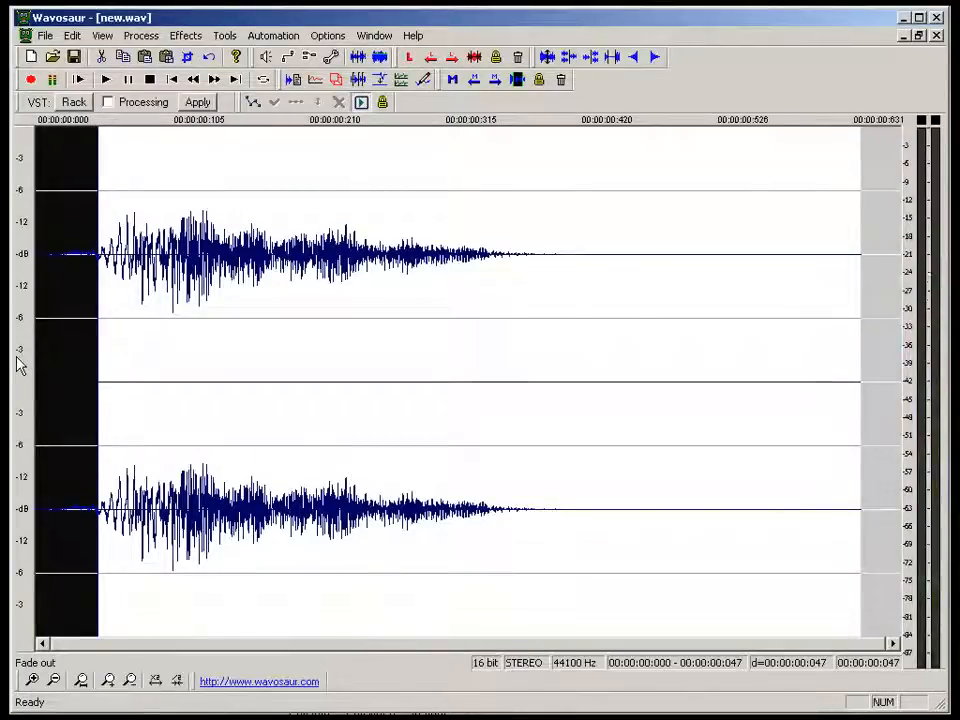
key(Delete)
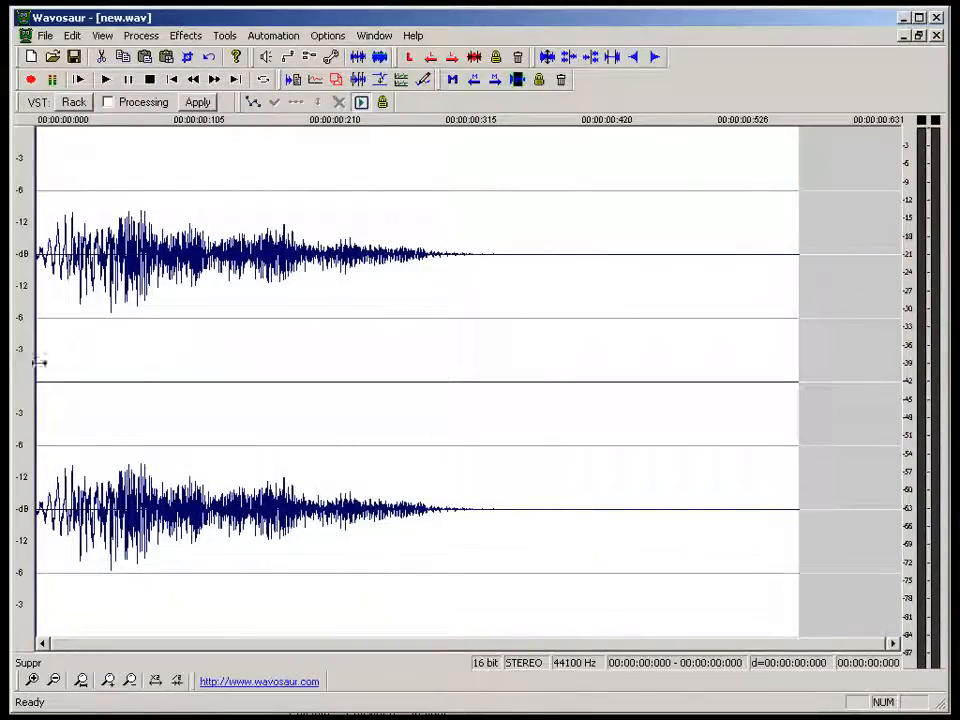
Fade in about the first 0.009 s of the trimmed sound.
scroll(99, 372, up, 4)
scroll(98, 373, down, 2)
drag(83, 380, 31, 375)
click(186, 35)
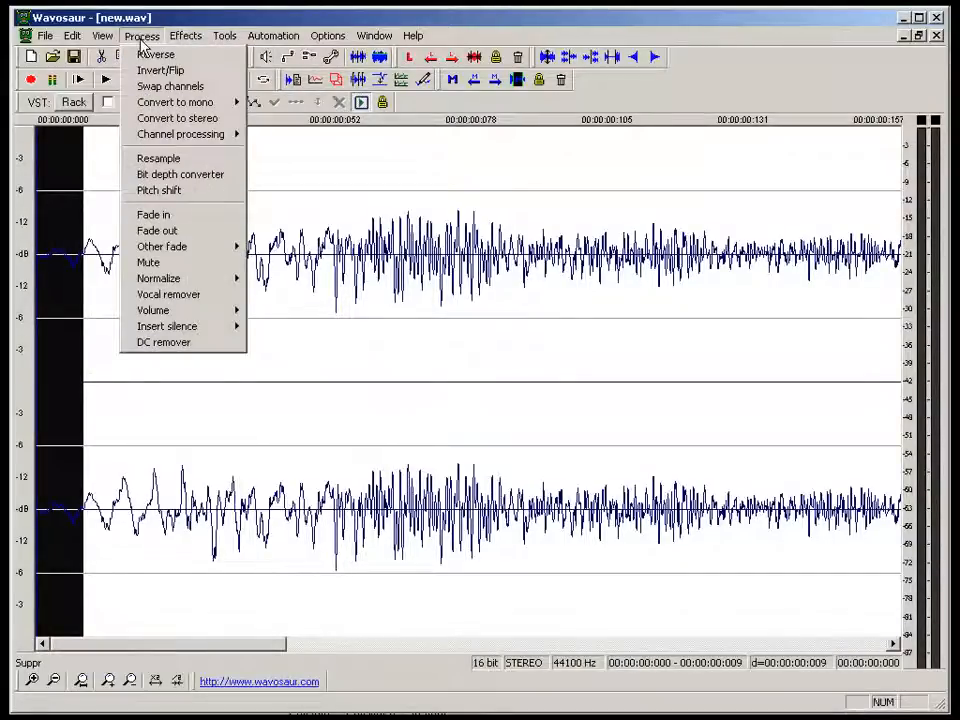
click(186, 216)
scroll(147, 333, down, 1)
scroll(147, 333, up, 1)
scroll(147, 333, down, 2)
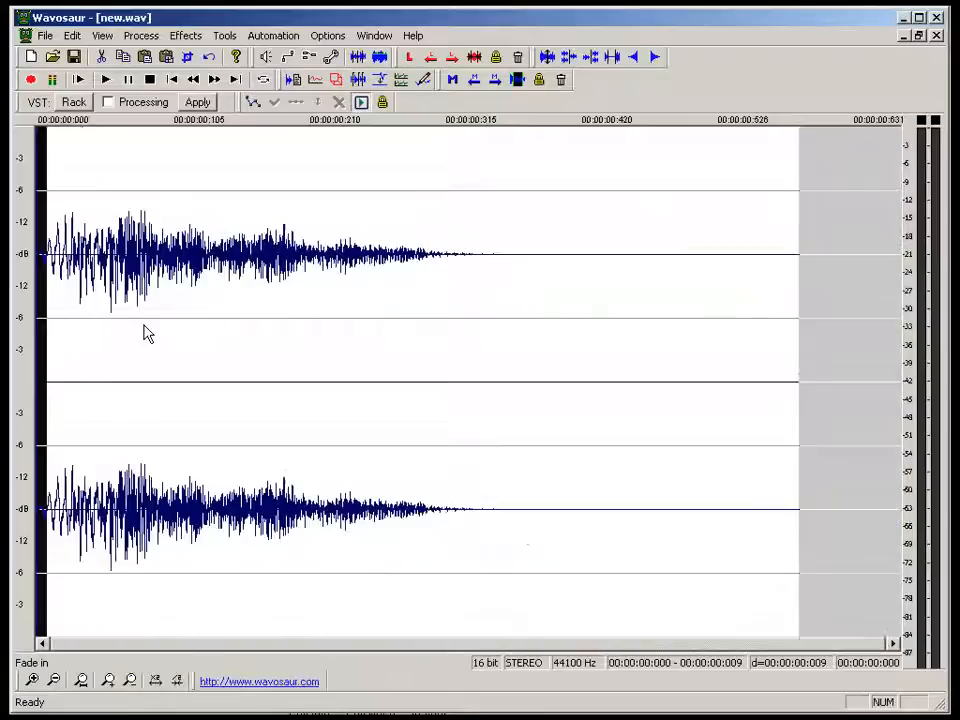
Select the whole trimmed sound and play it back to check the edits.
double_click(585, 332)
key(space)
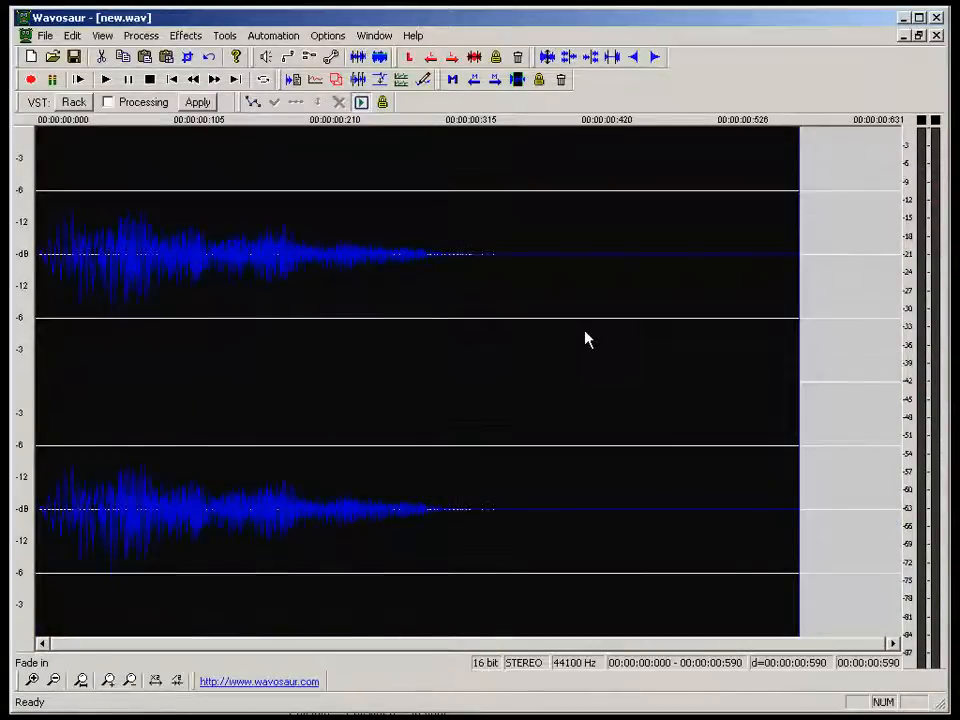
key(space)
key(space)
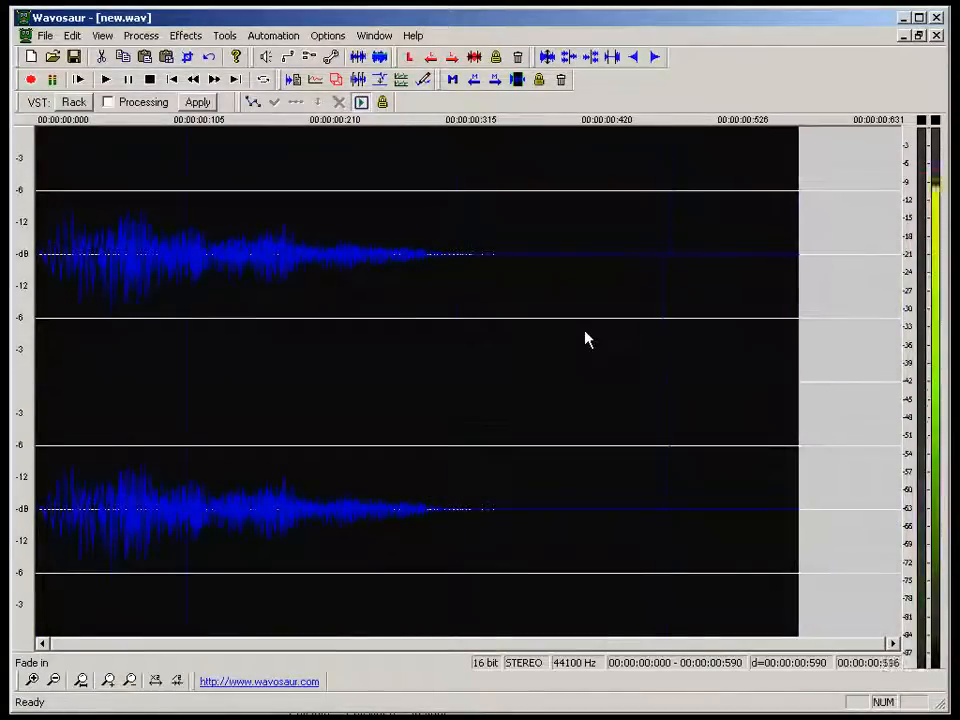
Save the sound as 8-hey.wav in the zz-random folder and close the file.
key(ctrl+s)
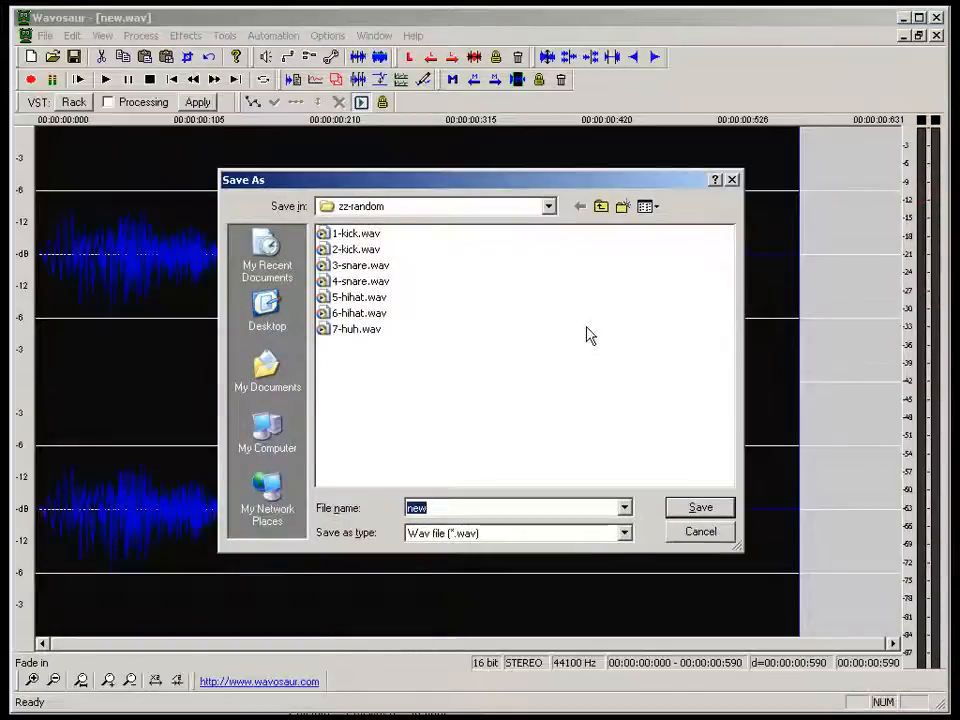
text(8)
text(.)
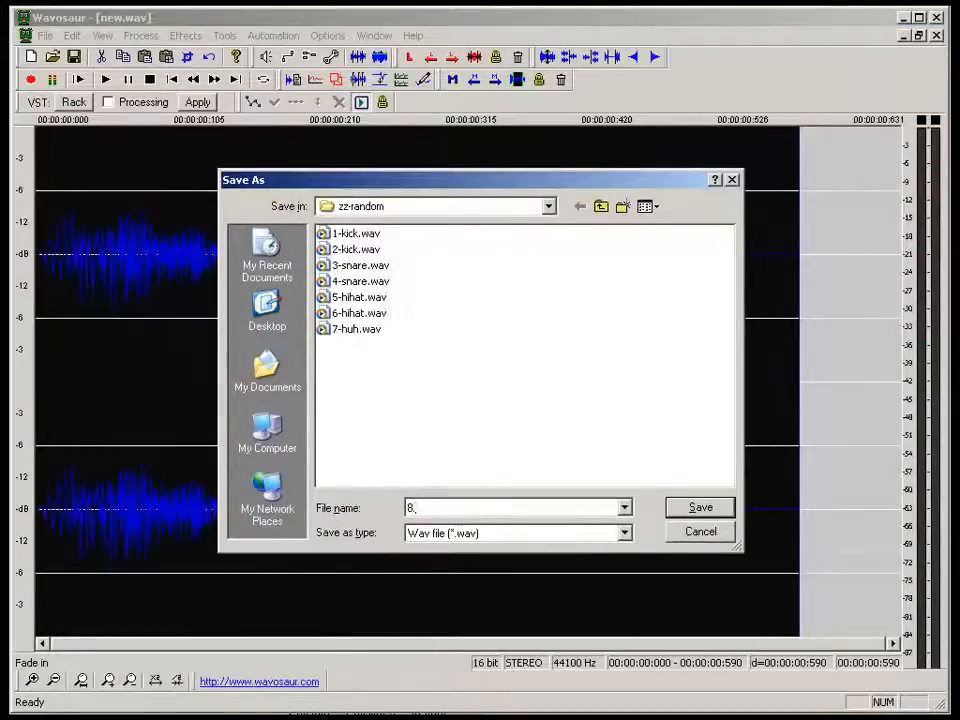
text(hey)
text(0)
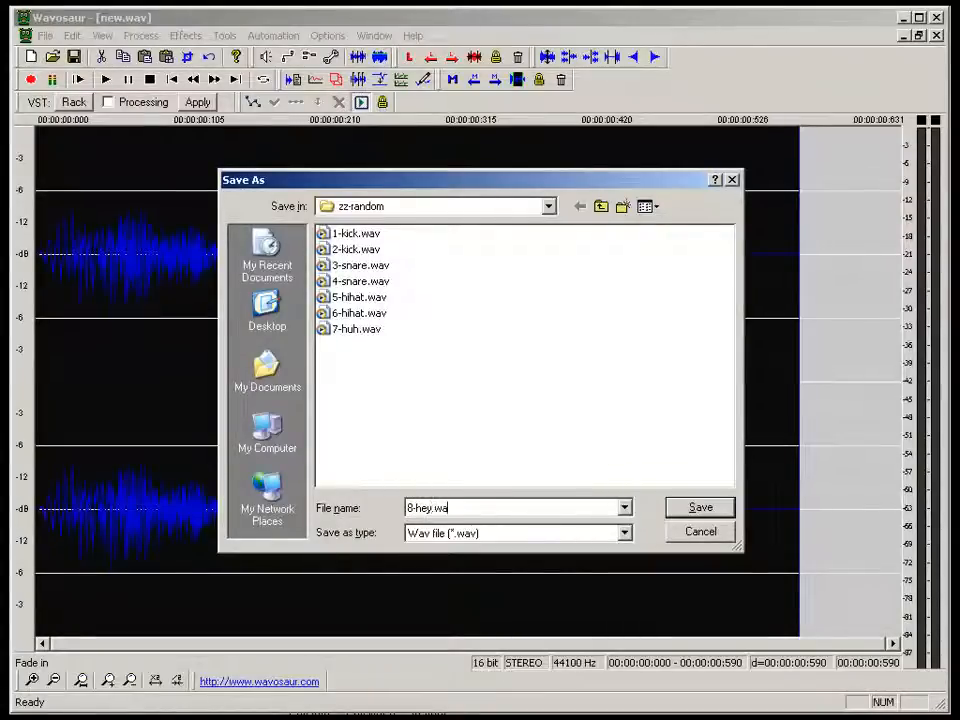
text(v)
key(Return)
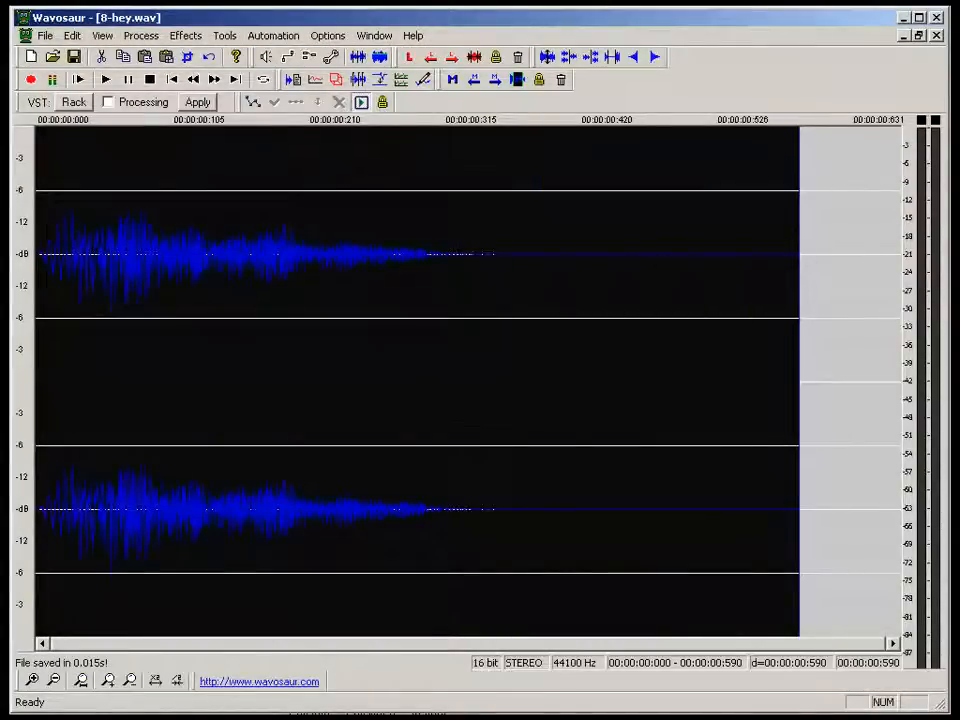
click(936, 36)
Play several passages of record.wav to locate the next group of three sounds.
scroll(634, 430, down, 3)
click(715, 354)
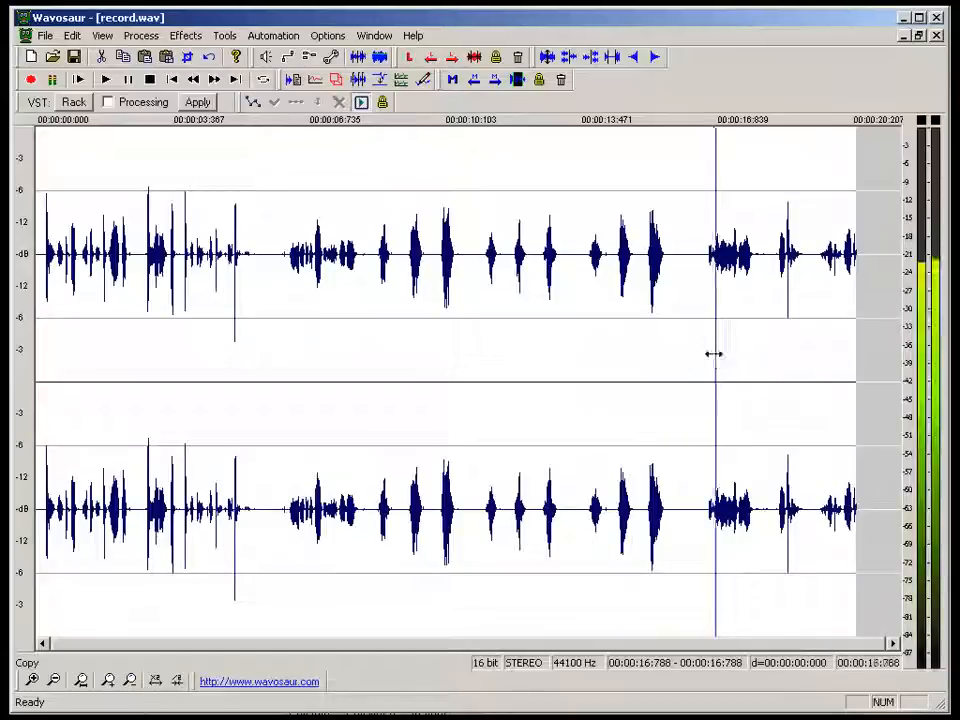
key(space)
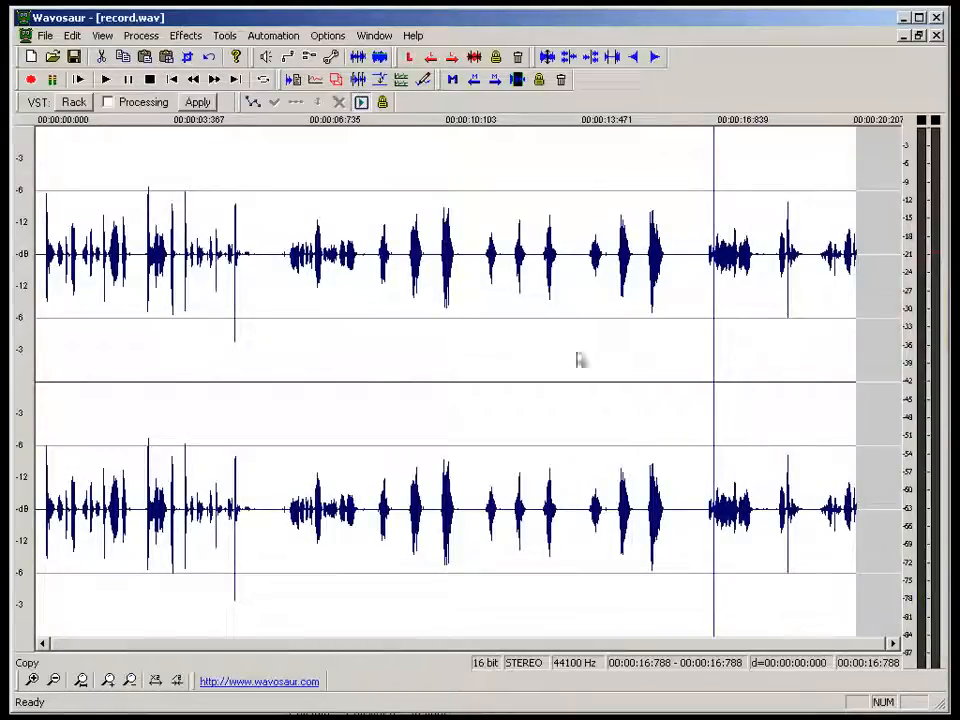
click(375, 364)
key(space)
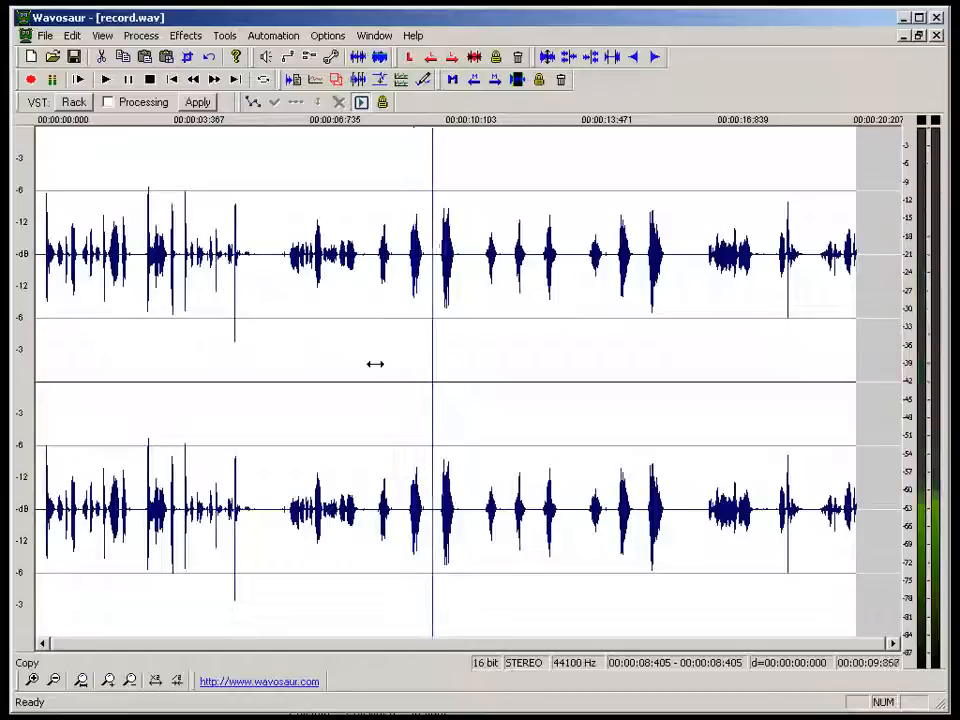
click(492, 355)
scroll(484, 354, up, 2)
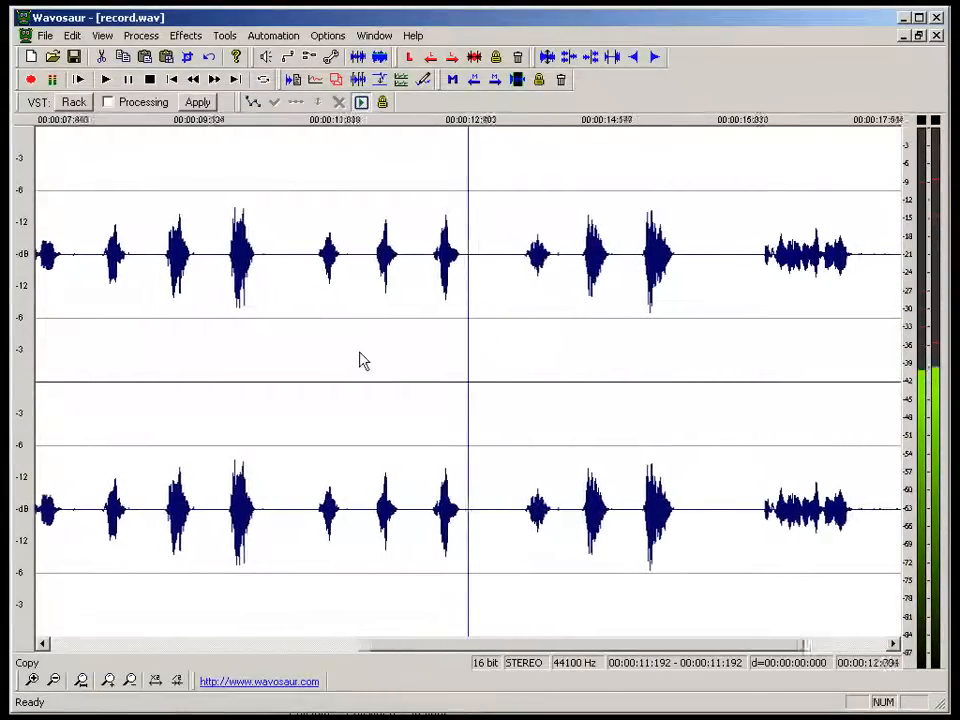
key(space)
click(303, 366)
scroll(303, 366, up, 3)
scroll(303, 366, down, 2)
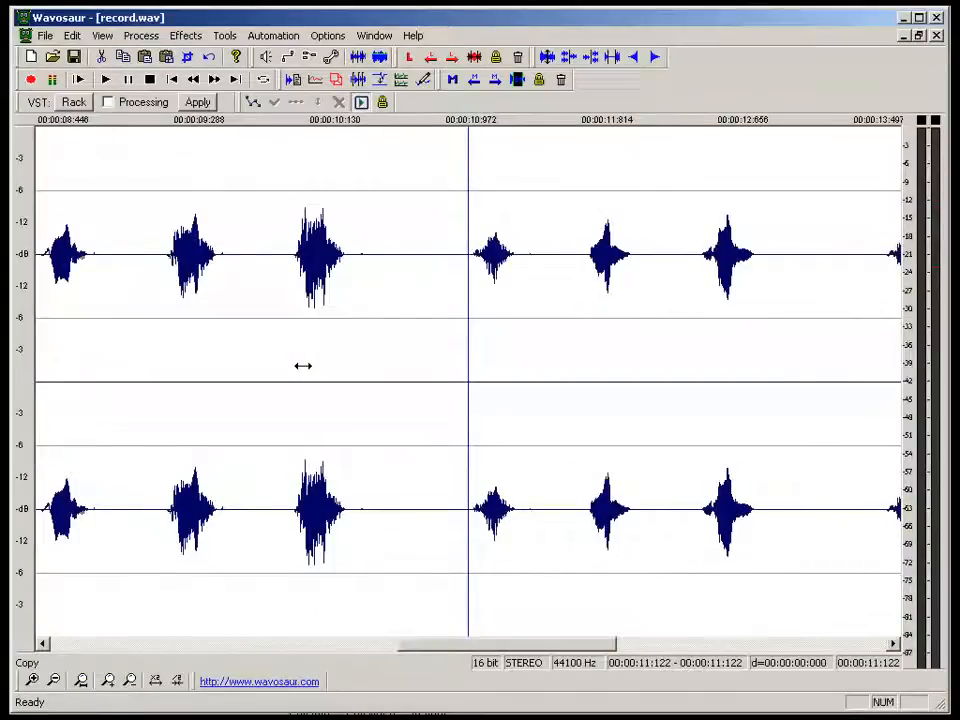
Copy the sound between about 11.093 and 11.488 s and paste and mix it over the following sound at 11.807 s.
drag(466, 328, 526, 320)
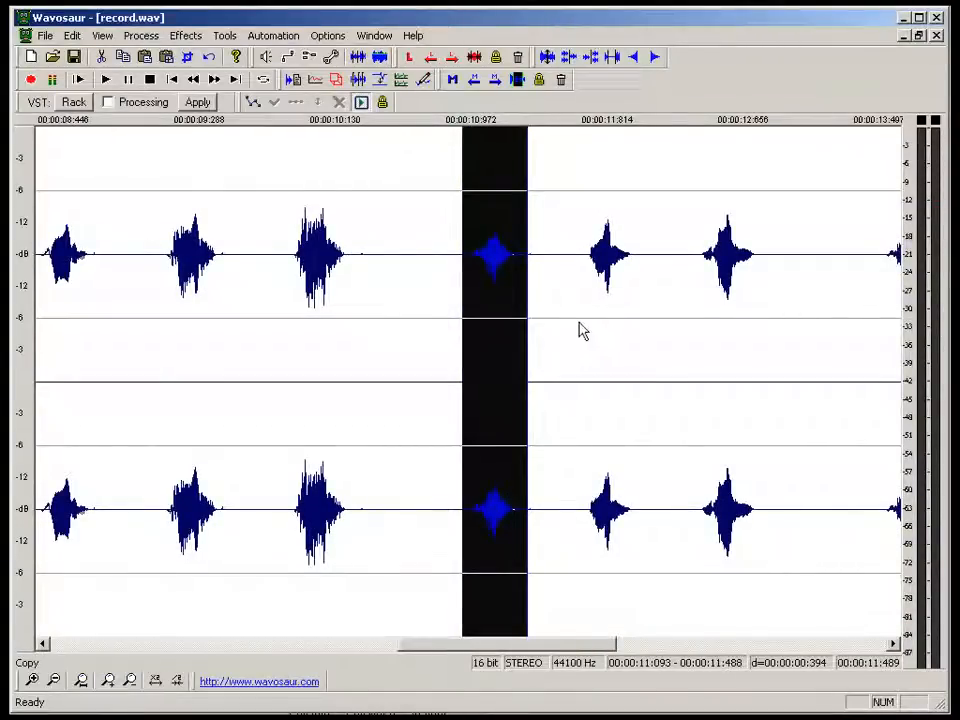
click(578, 331)
click(141, 35)
mouse_move(73, 38)
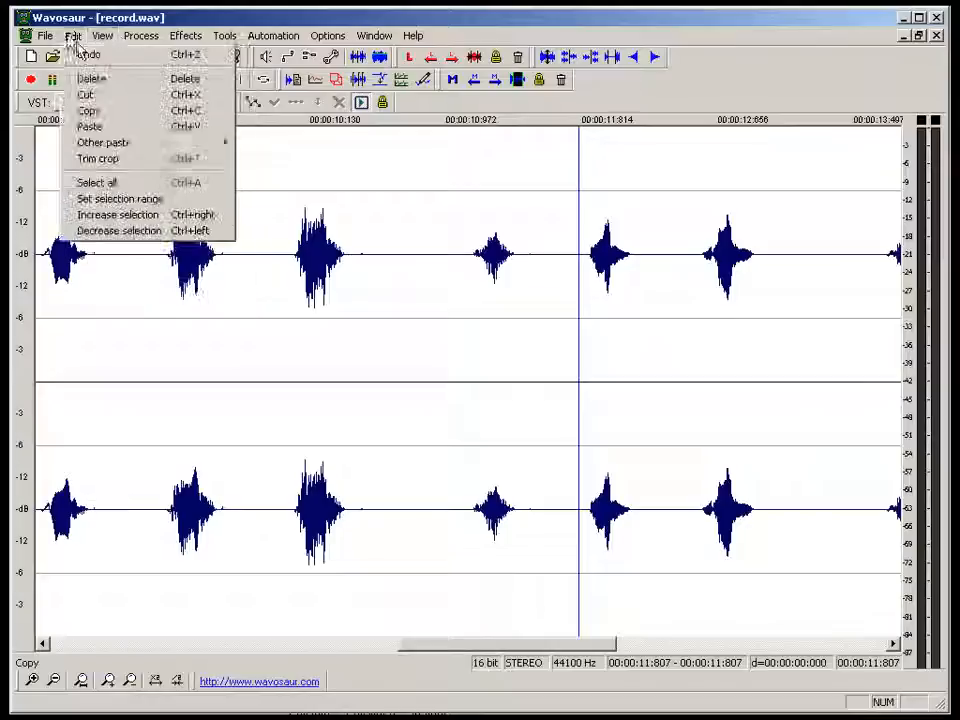
mouse_move(232, 150)
click(300, 145)
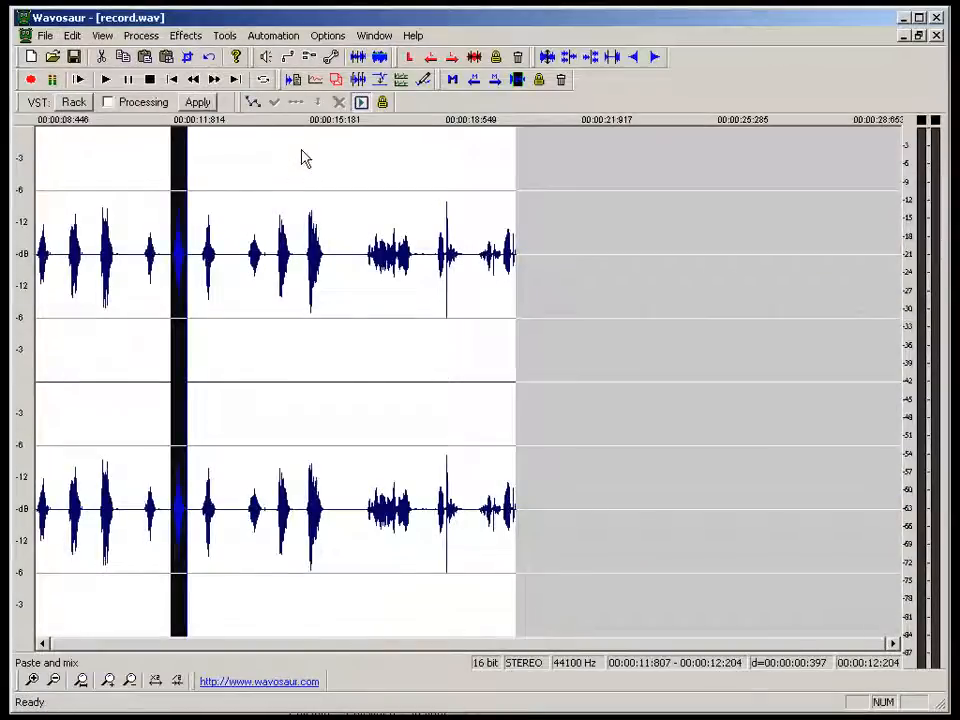
Copy the mixed sound from 11.807 to 12.204 s and paste it into a new file.
key(space)
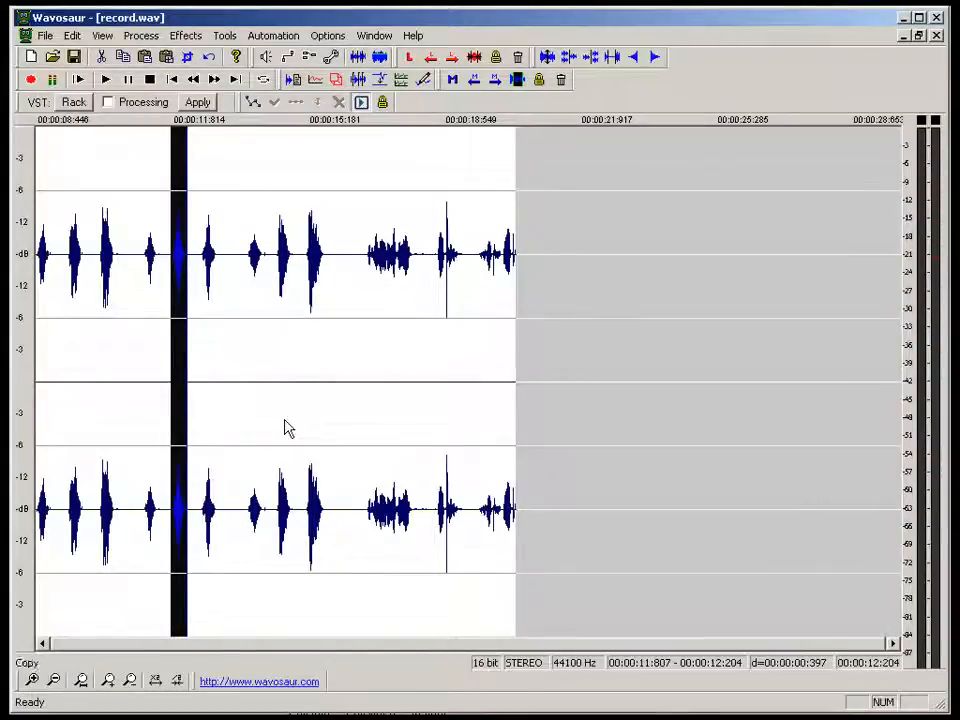
scroll(285, 421, up, 3)
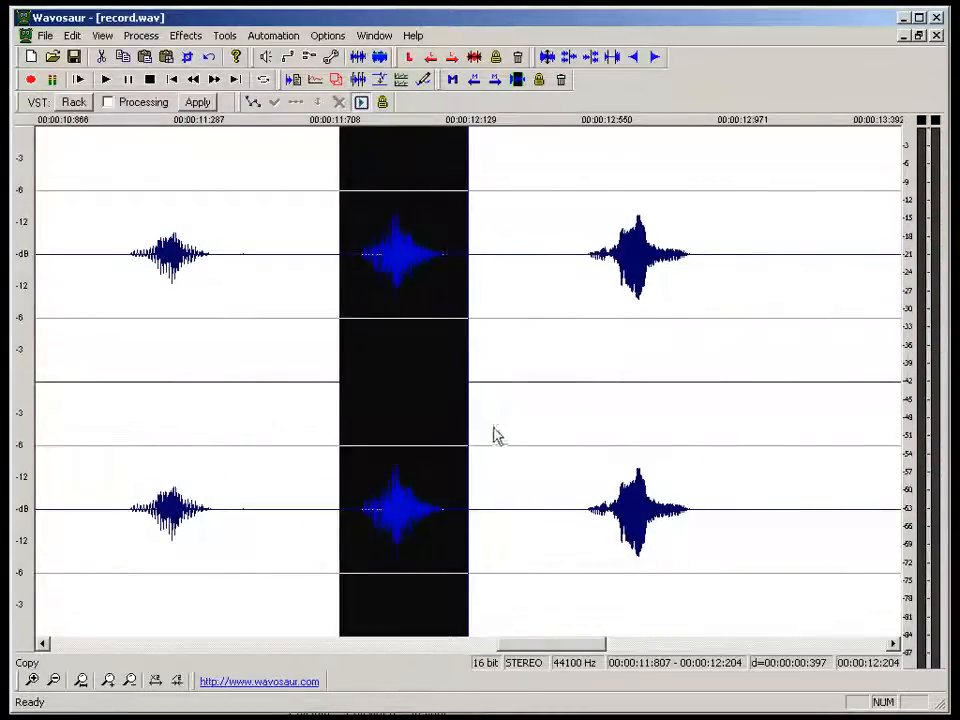
key(Return)
key(ctrl+v)
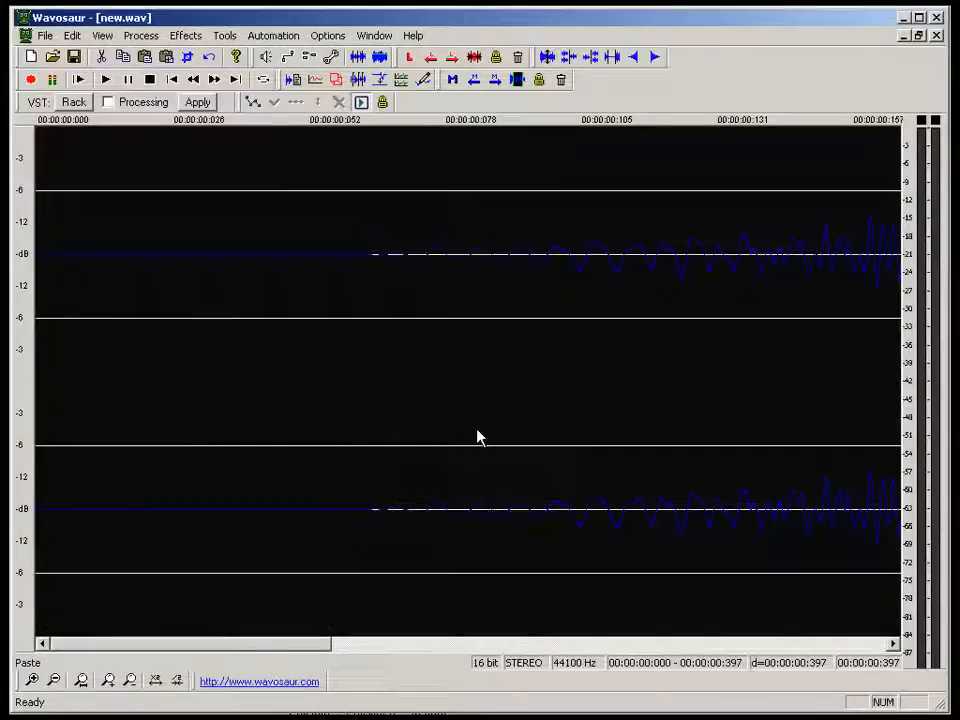
Delete the silent lead-in, about the first 0.064 s of the new file.
click(77, 377)
drag(119, 373, 34, 373)
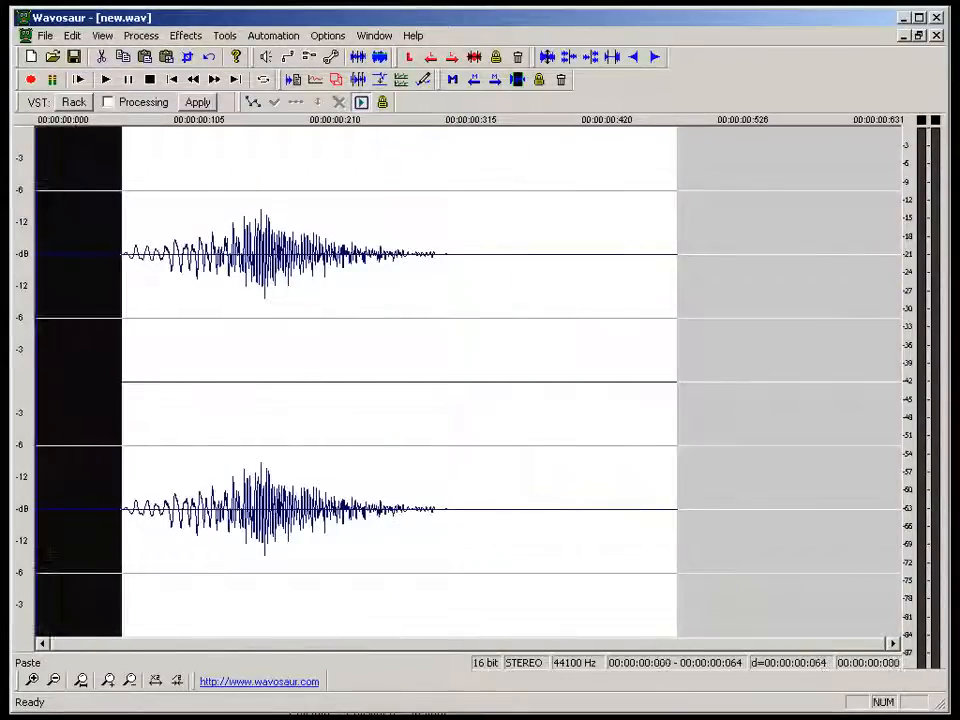
key(Delete)
Fade out the tail of the new file from about 0.250 s to the end.
drag(357, 388, 598, 300)
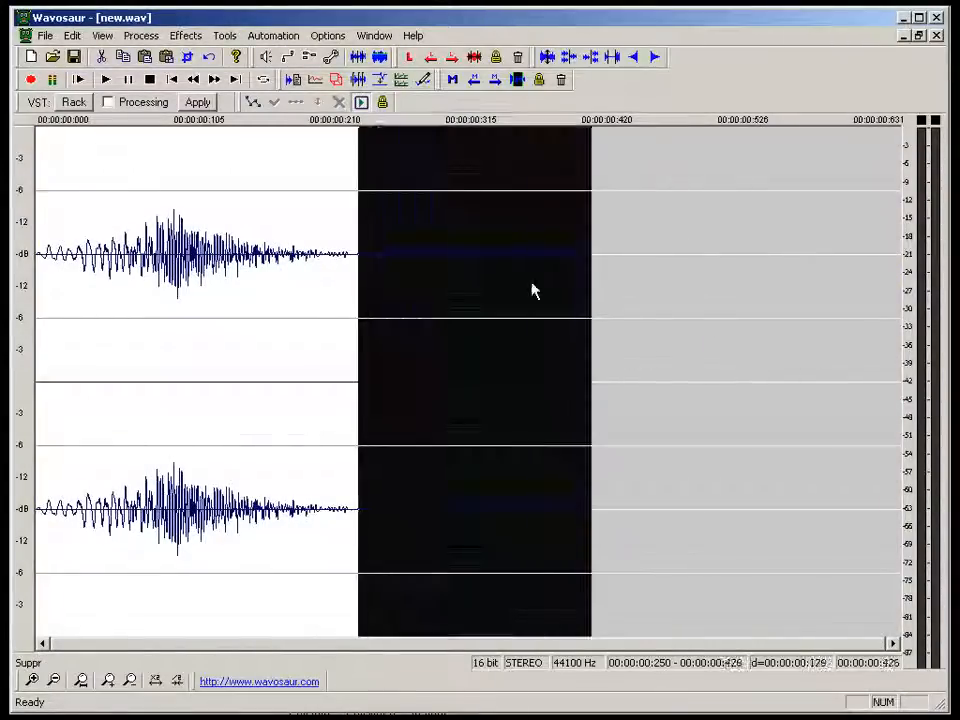
click(141, 35)
click(187, 231)
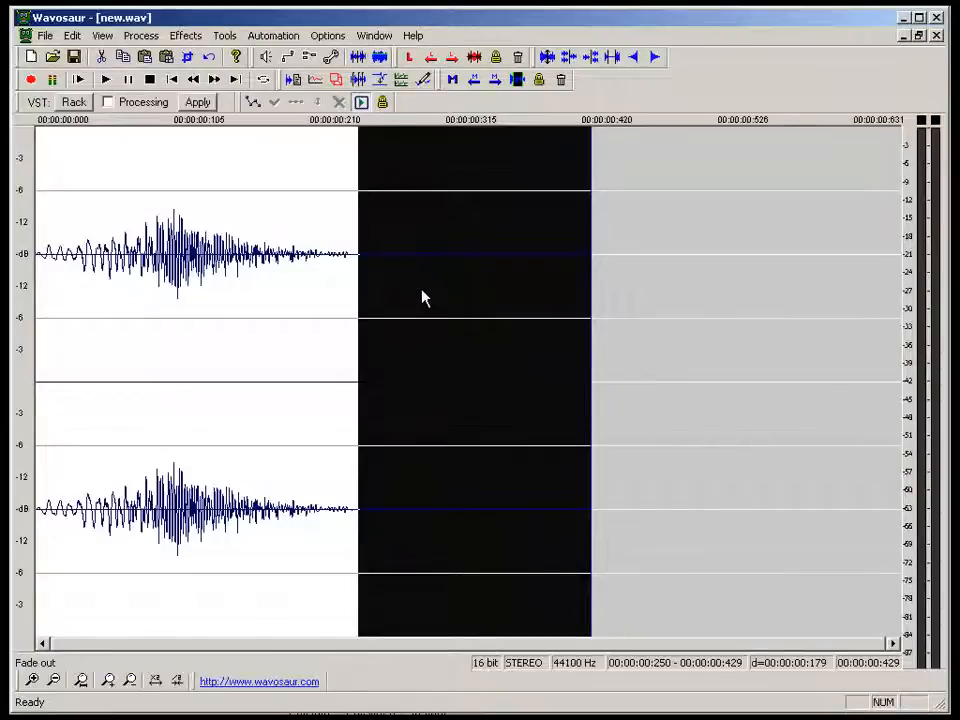
Play back the whole faded sound and save it as 9-yo.wav in the zz-random folder.
key(ctrl+a)
key(space)
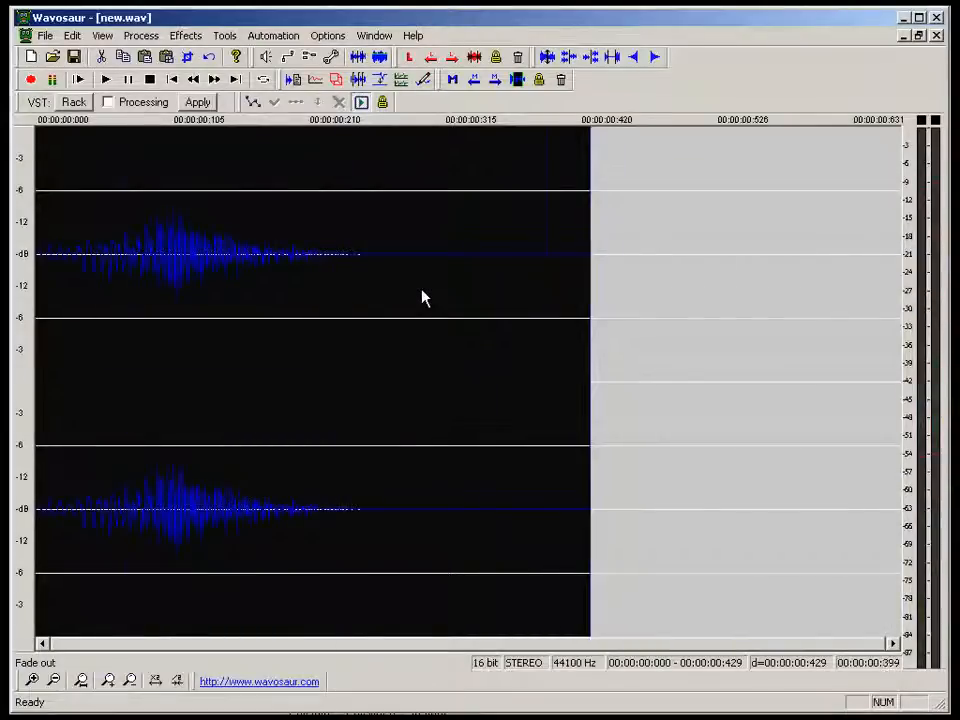
key(ctrl+shift+s)
text(9-w)
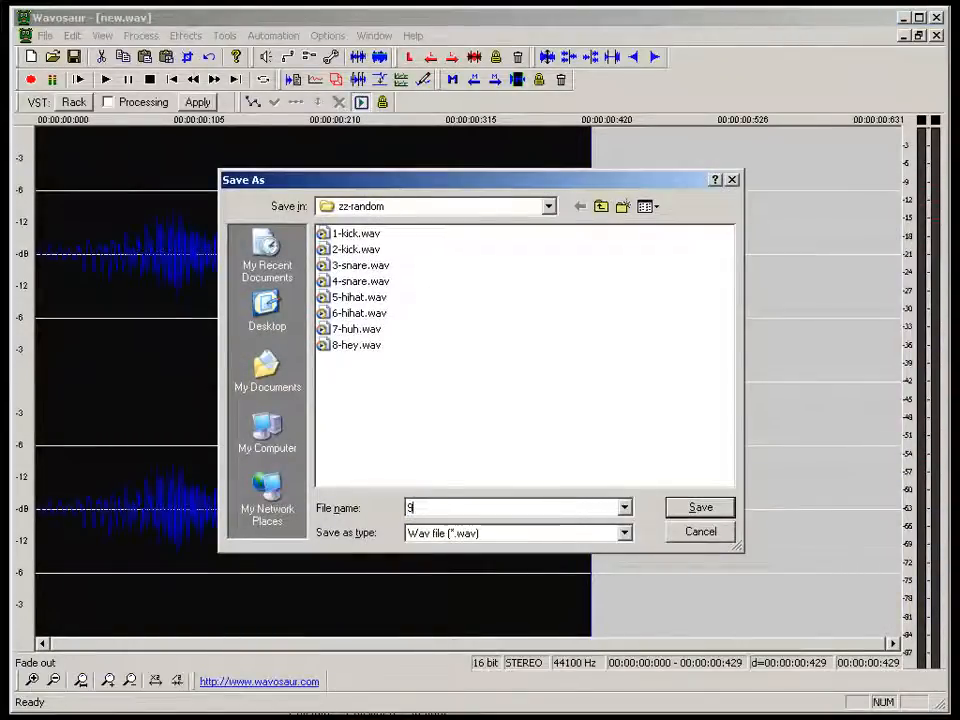
key(BackSpace)
key(BackSpace)
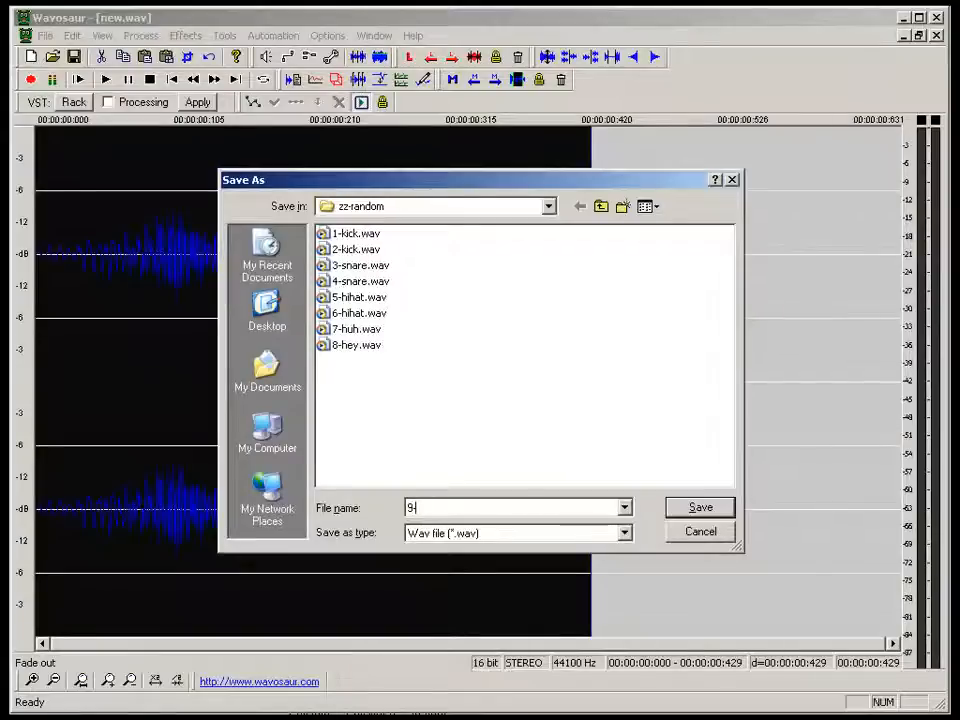
text(-yo)
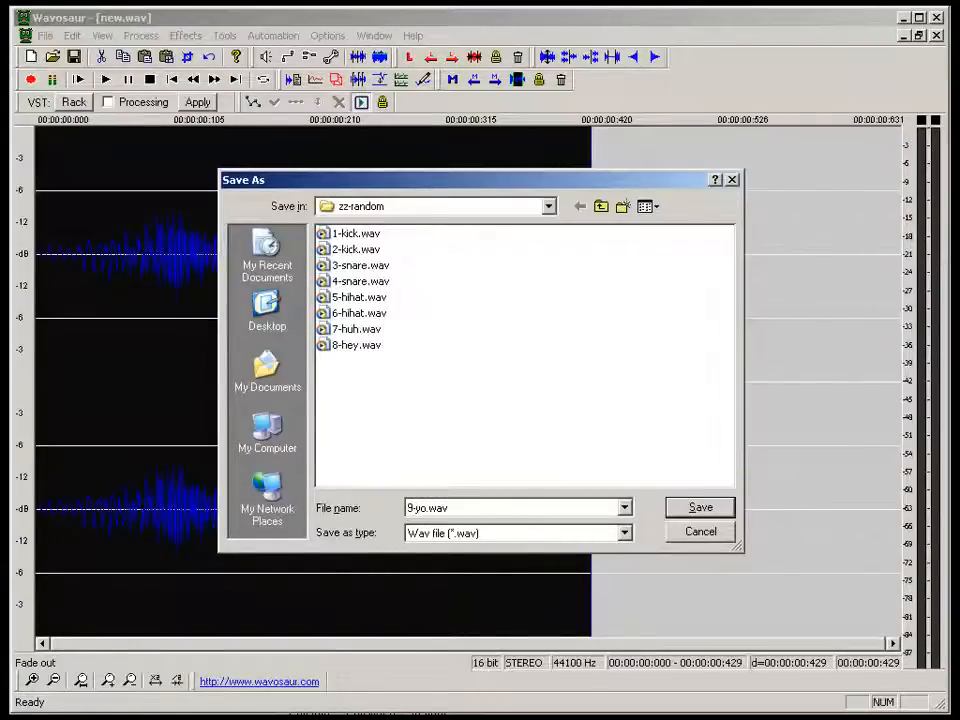
text(.wav)
key(Return)
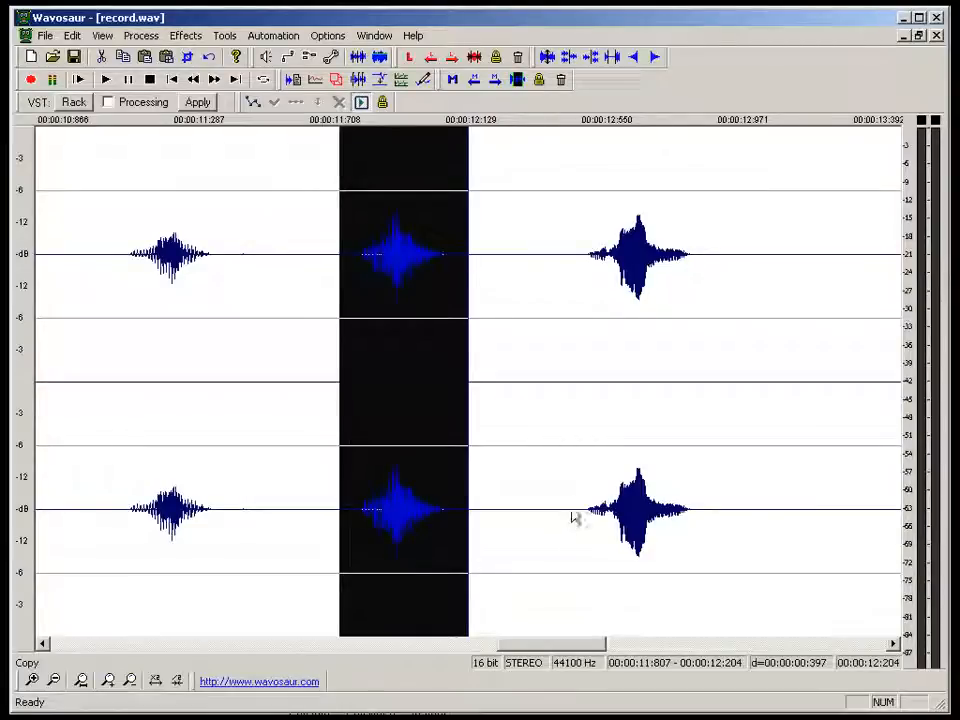
Copy the last sound in record.wav, starting at about 12.546 s, and paste it into a new file.
drag(578, 514, 797, 474)
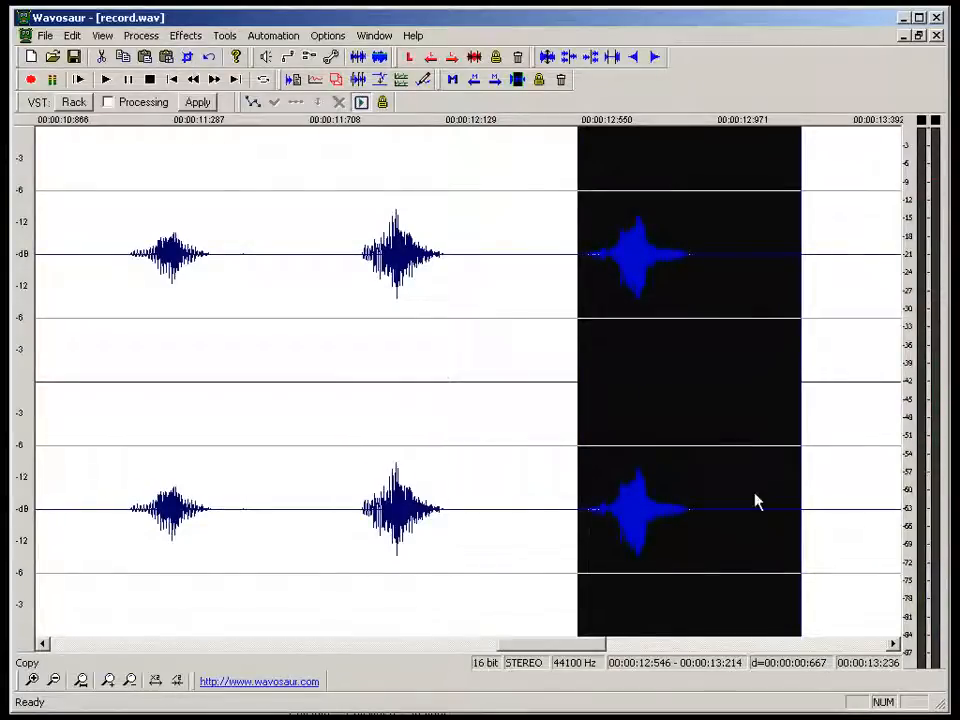
key(ctrl+n)
key(ctrl+v)
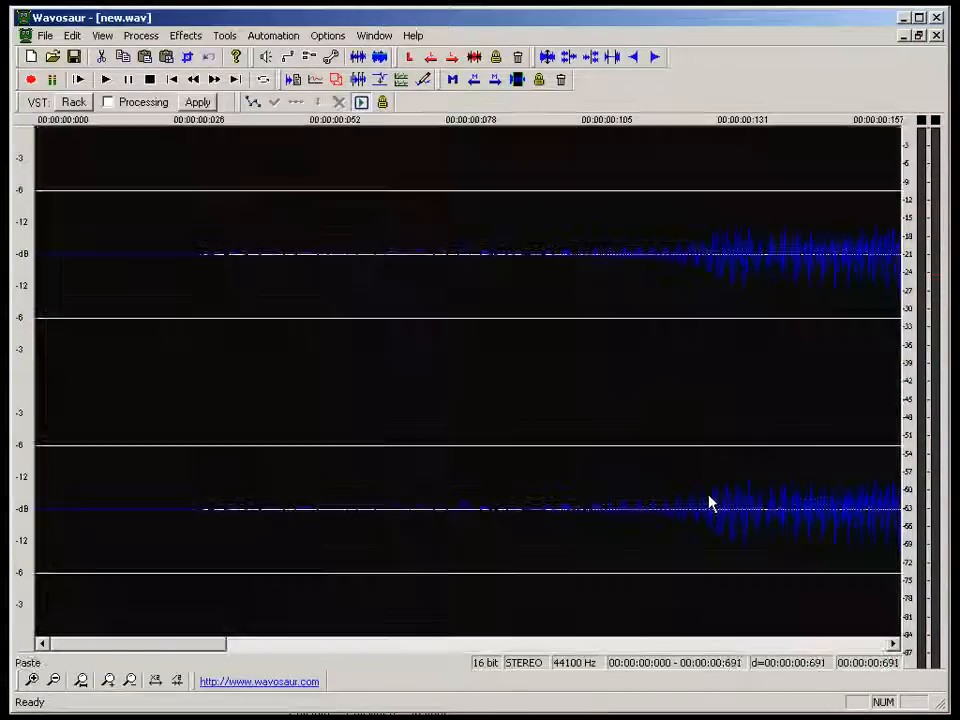
Delete the silence after the sound in the new file, from about 0.397 s to the end.
click(258, 393)
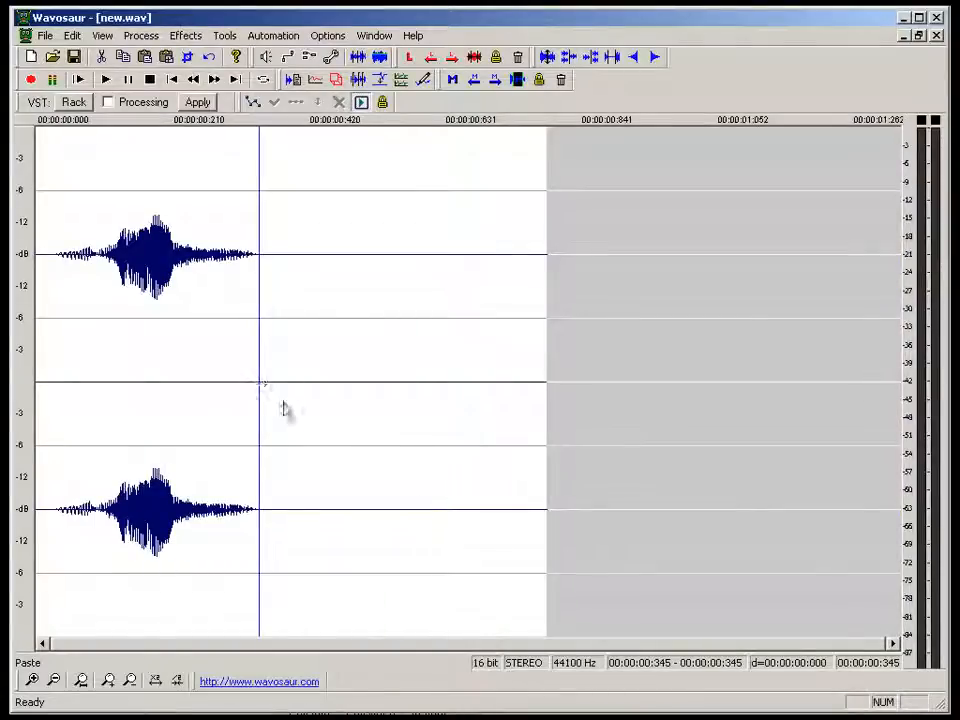
drag(291, 407, 656, 403)
key(space)
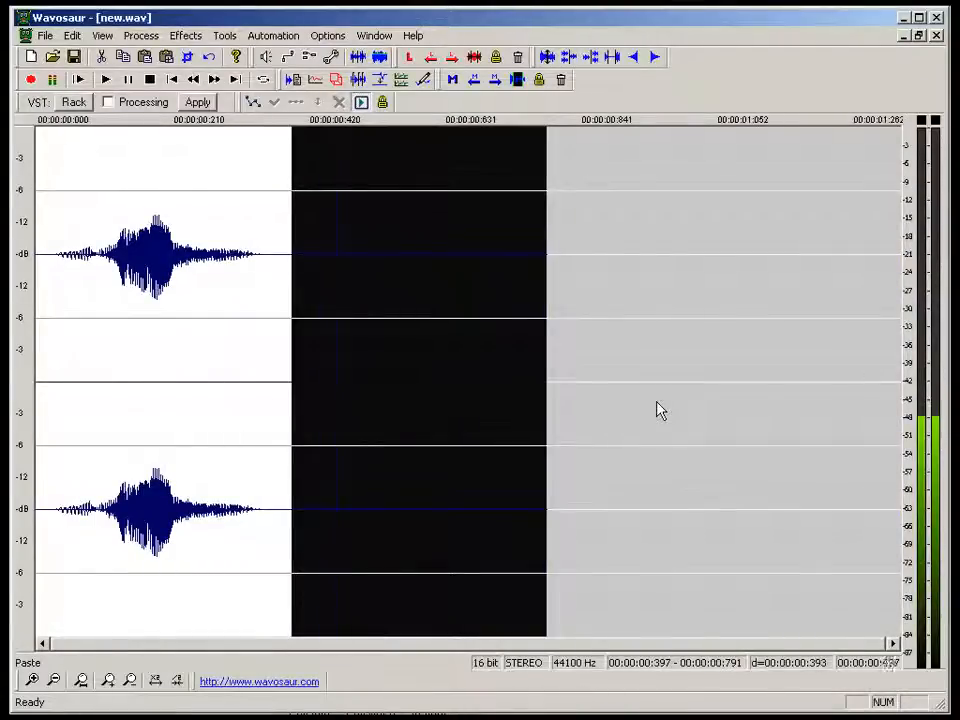
key(Delete)
Fade out the tail of the sound from about 0.285 s to the end.
shift+click(406, 367)
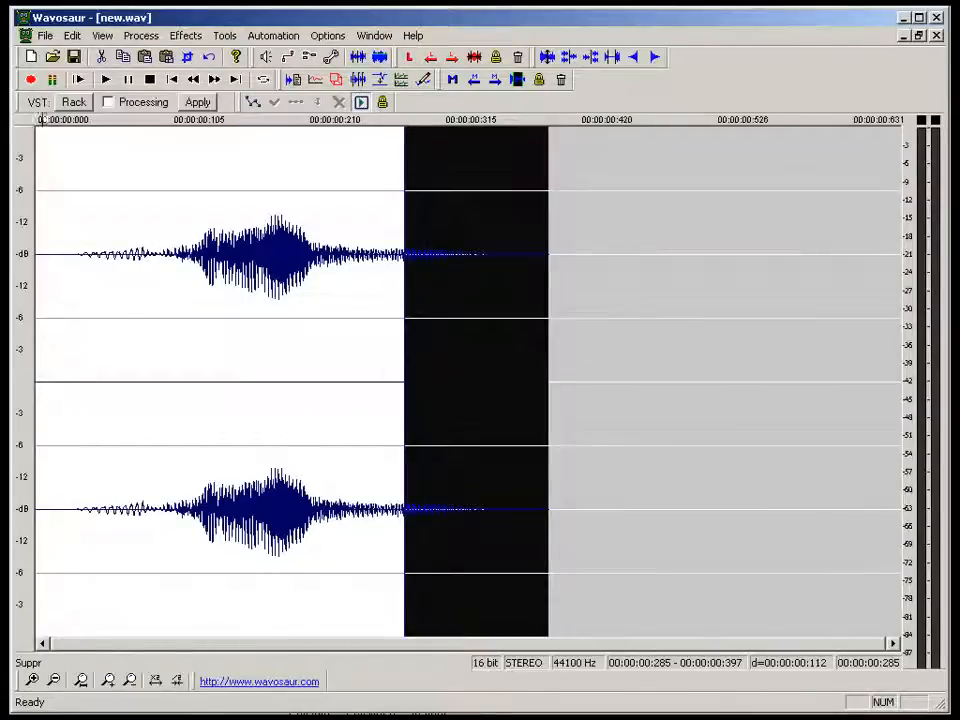
click(141, 35)
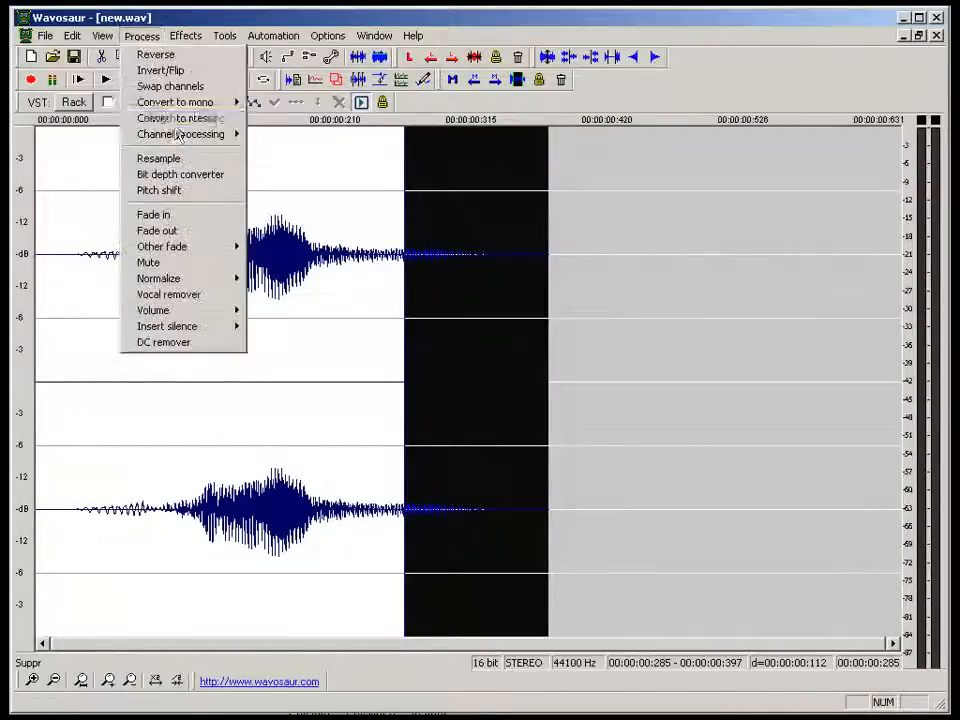
click(191, 231)
Try deleting about the first 0.100 s of the sound and undo the deletion.
click(167, 302)
drag(167, 302, 38, 300)
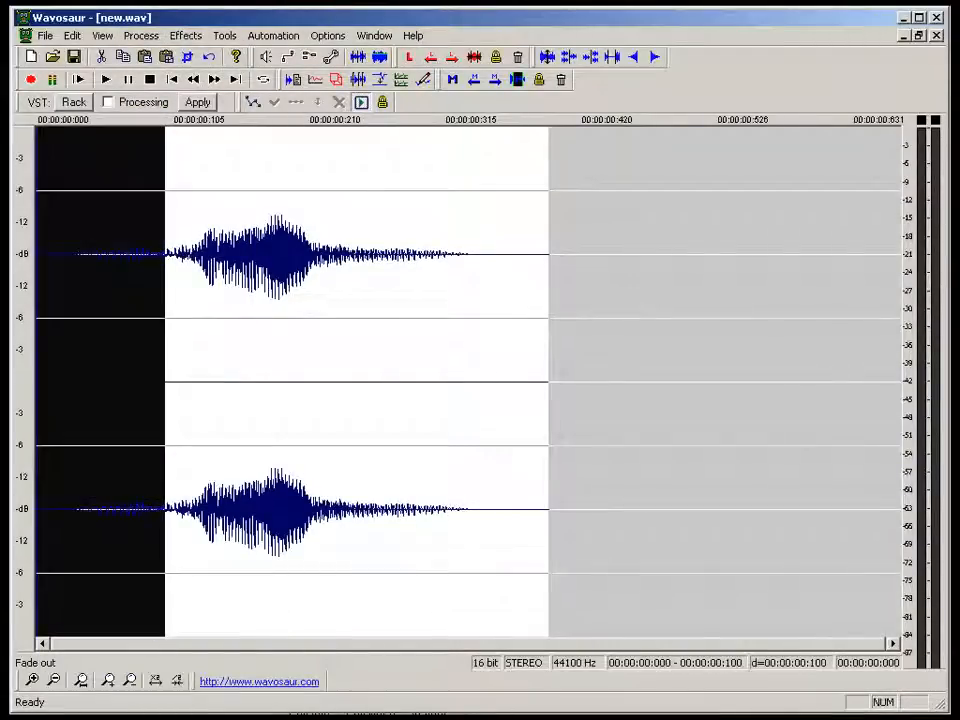
key(Delete)
key(ctrl+z)
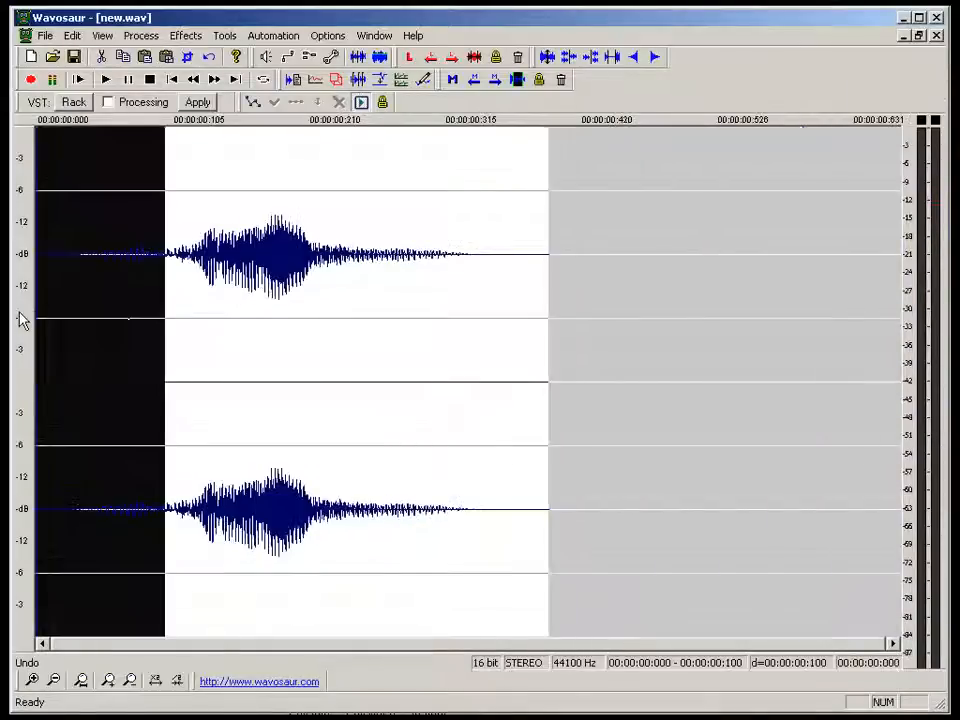
Delete a shorter lead-in of about 0.07 s from the start of the sound and play the result.
drag(133, 315, 40, 316)
key(Delete)
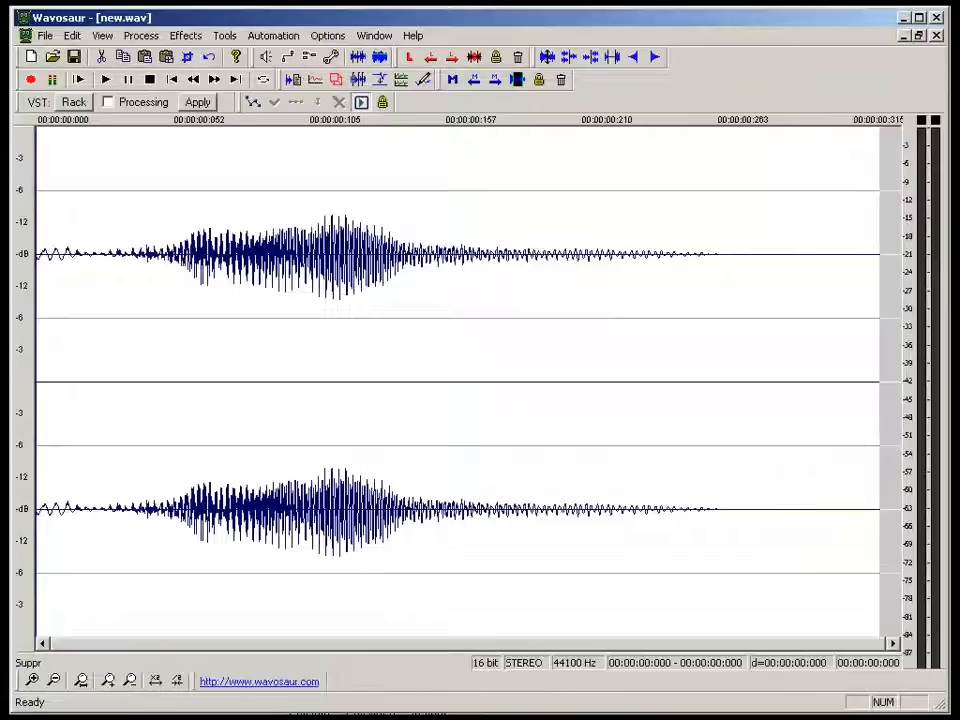
key(alt+space)
key(Escape)
key(space)
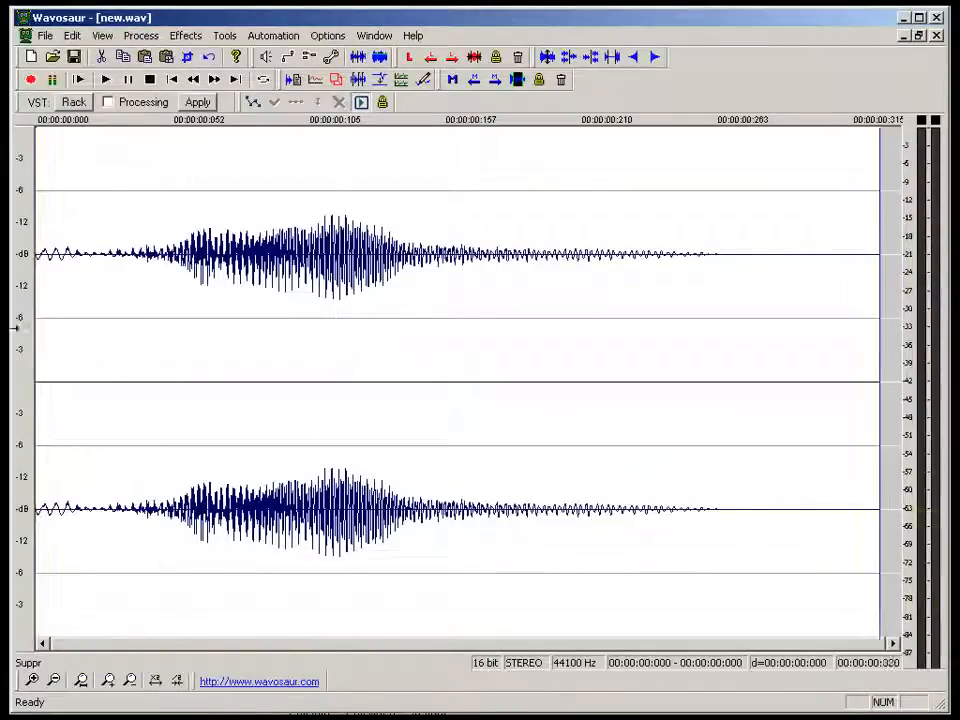
Fade in about the first 0.044 s of the sound and play back the whole file.
drag(151, 320, 36, 321)
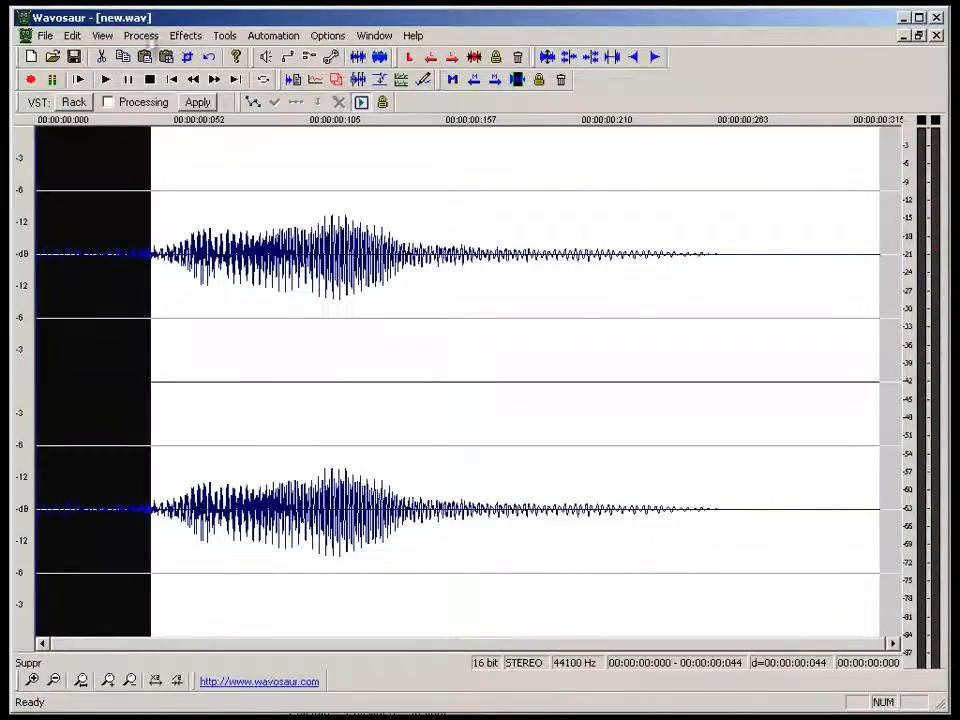
click(141, 35)
click(221, 223)
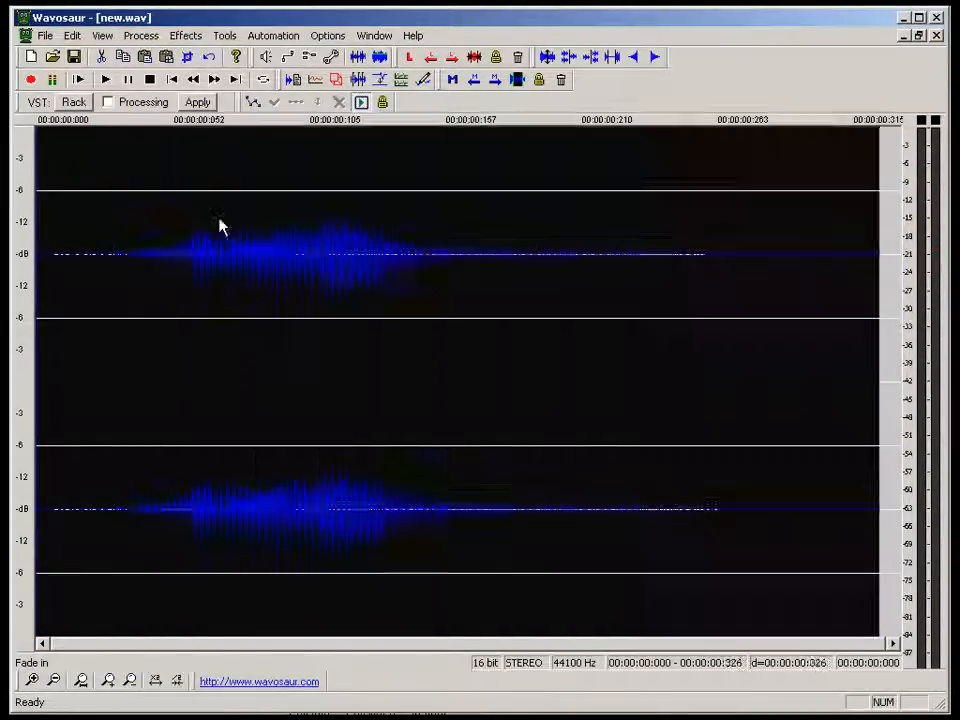
key(space)
key(space)
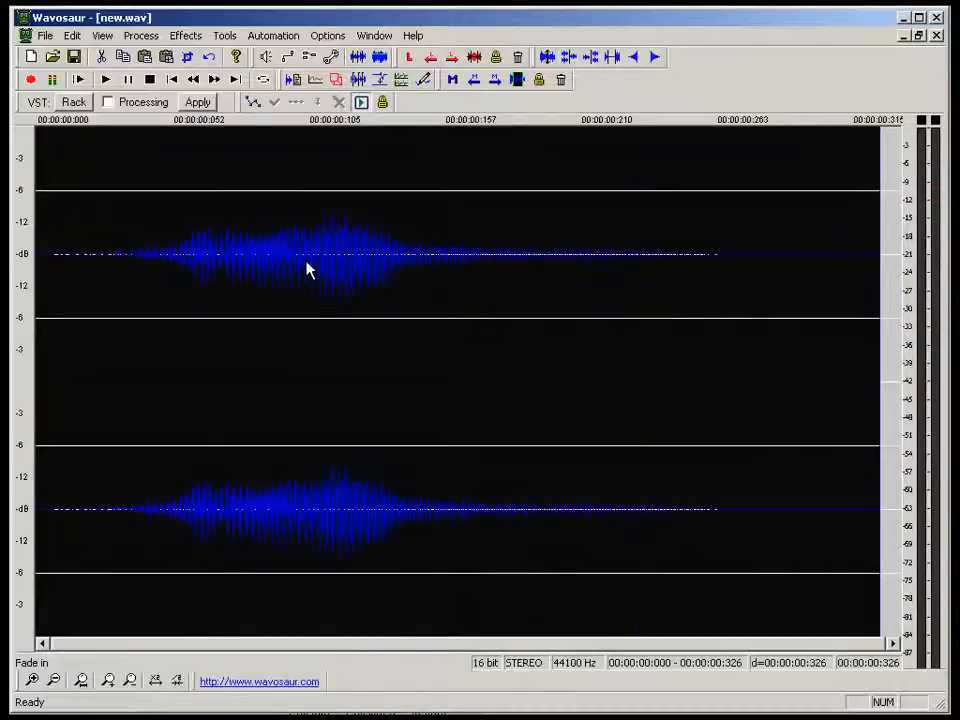
Save the sound as 91-yo.wav in the zz-random folder.
key(ctrl+s)
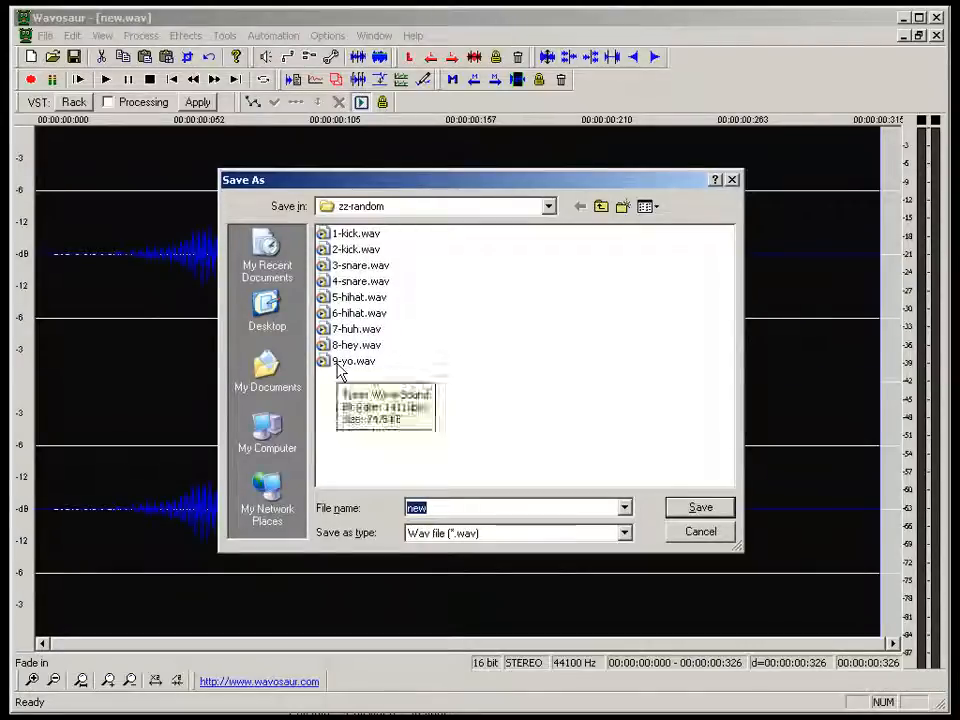
text(91-)
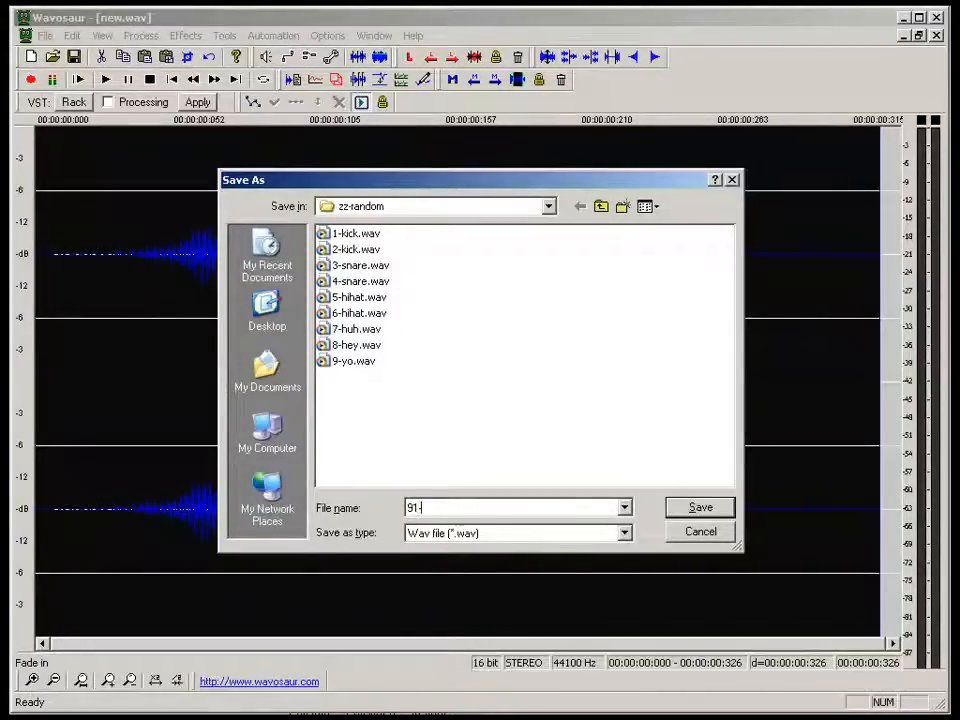
text(yo)
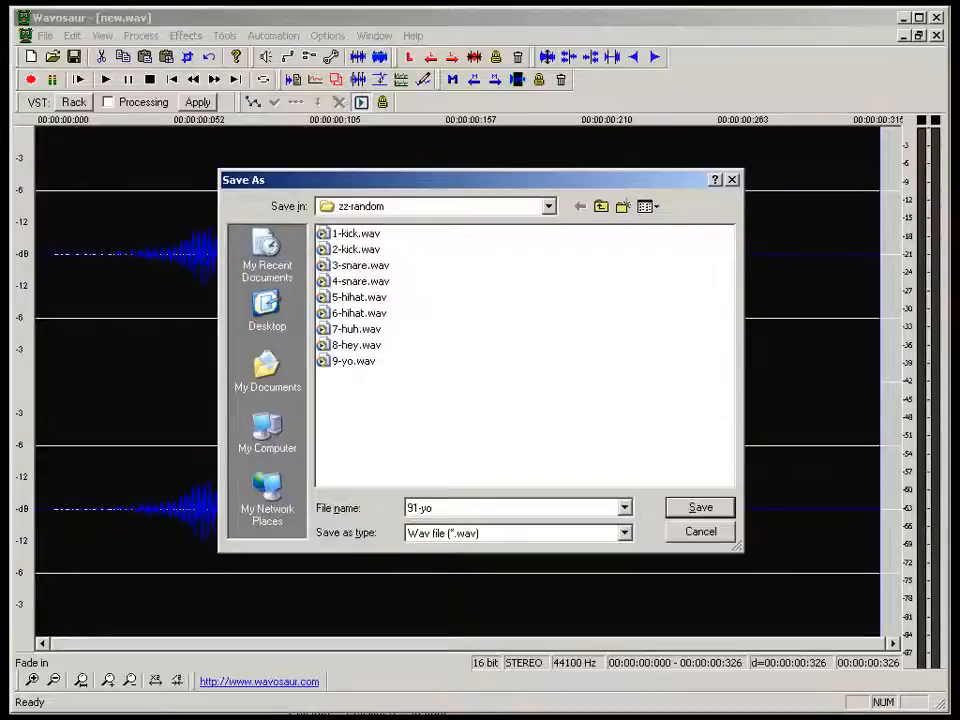
text(.wav)
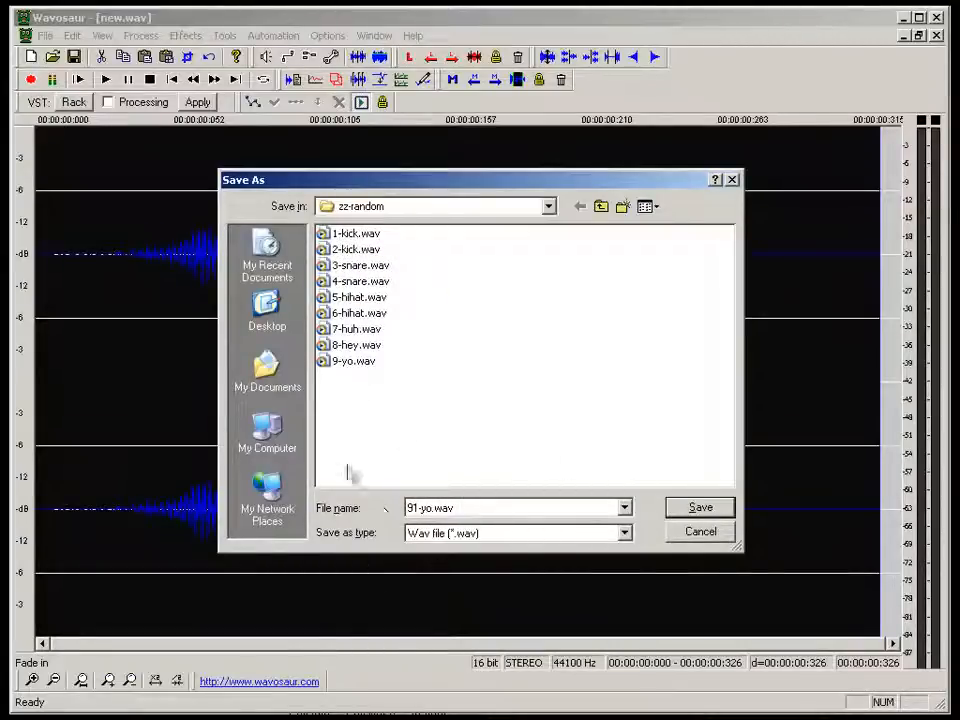
click(701, 509)
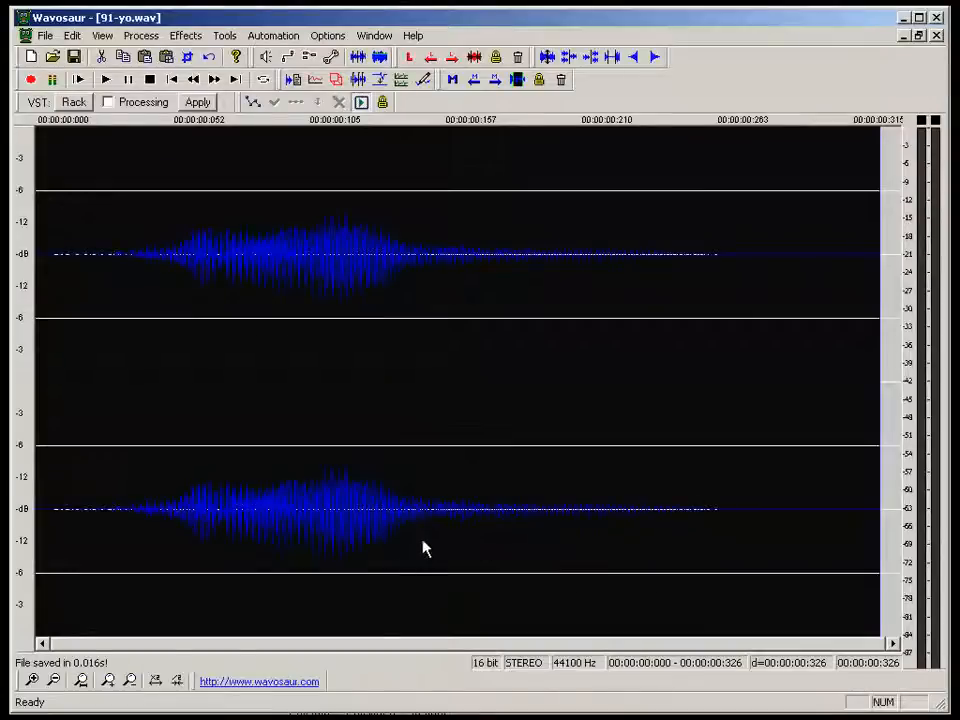
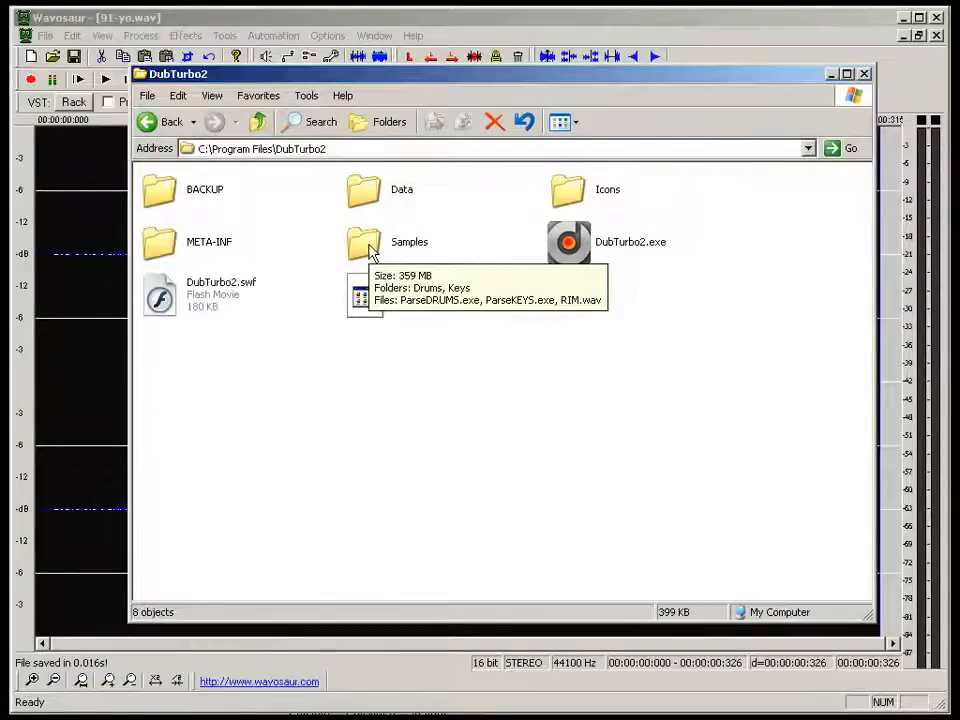
Run ParseDRUMS.exe from the Samples folder of DubTurbo2 to generate the drum sound bank.
double_click(368, 246)
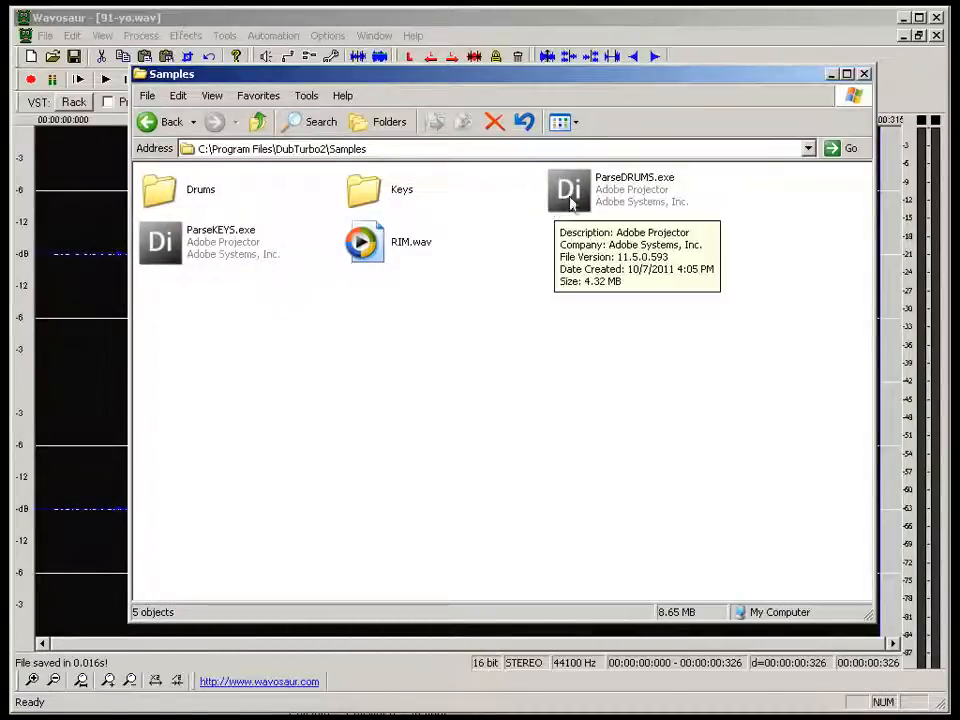
double_click(572, 202)
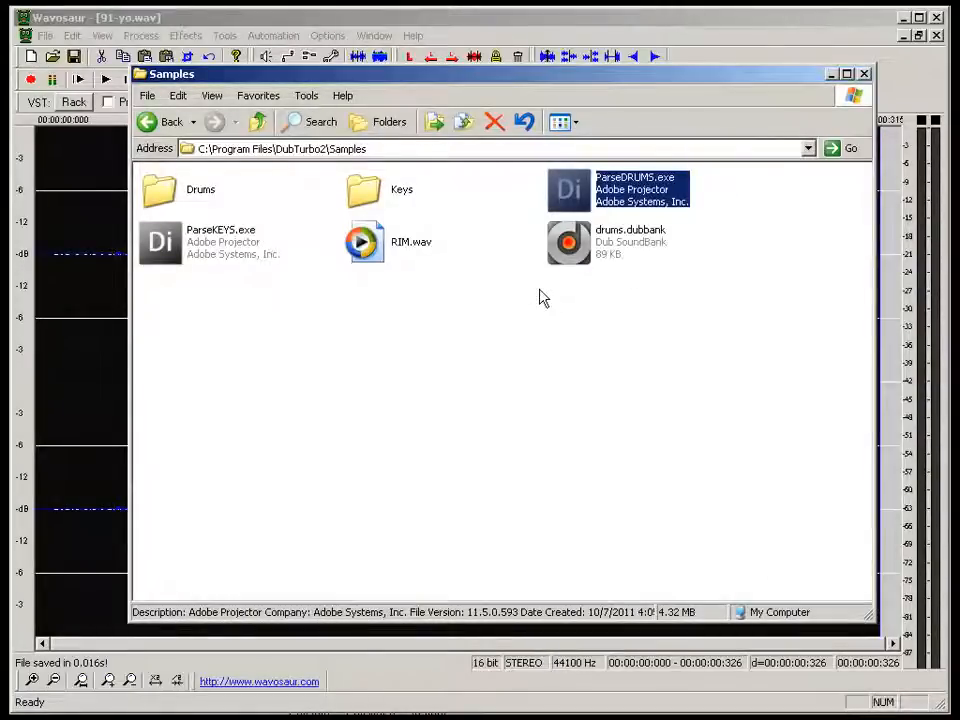
Move drums.dubbank from the Samples folder into the DubTurbo2 Data folder, replacing the existing file.
click(580, 250)
right_click(579, 252)
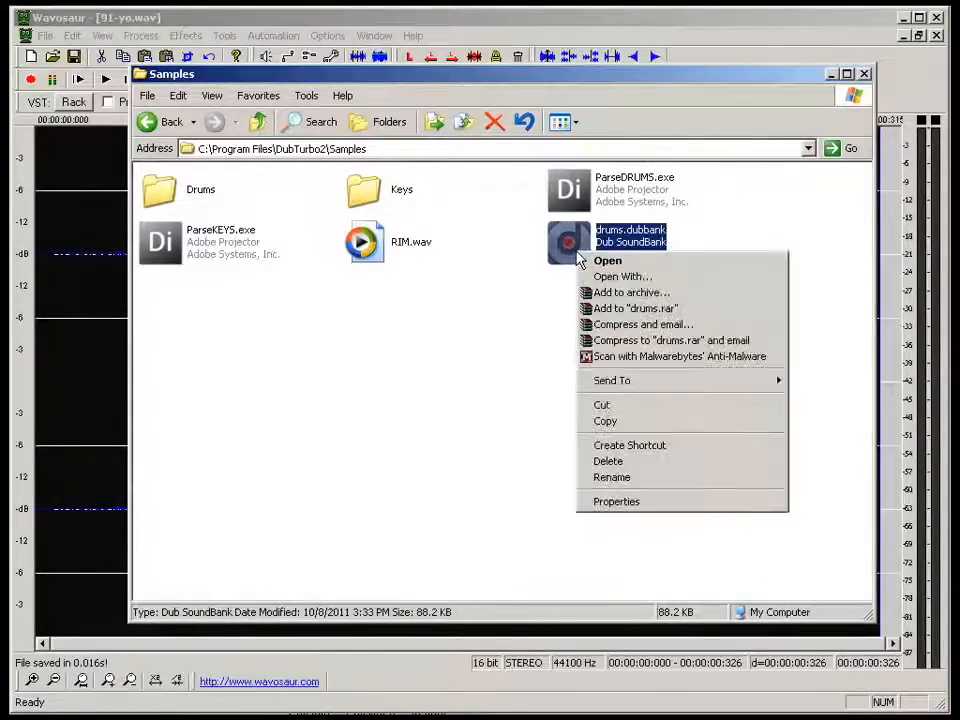
click(623, 406)
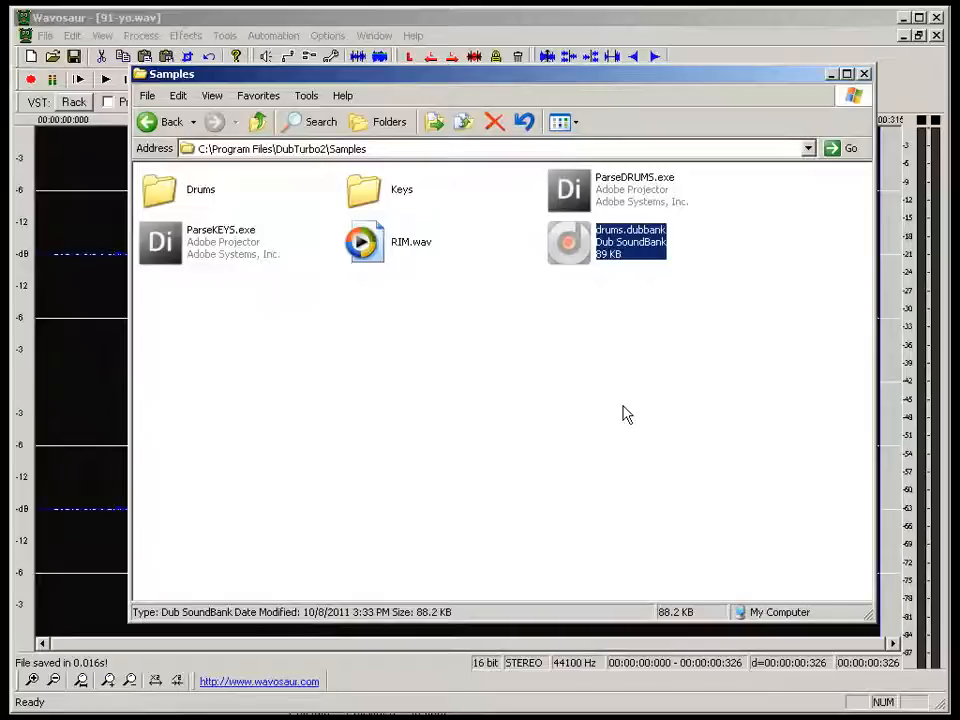
click(259, 122)
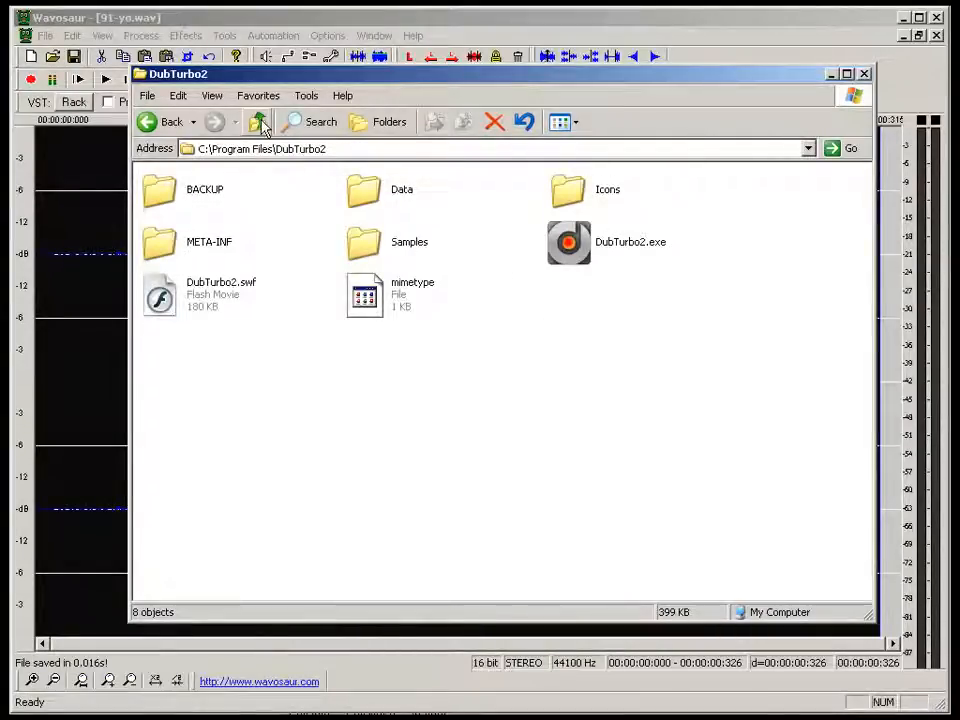
double_click(368, 190)
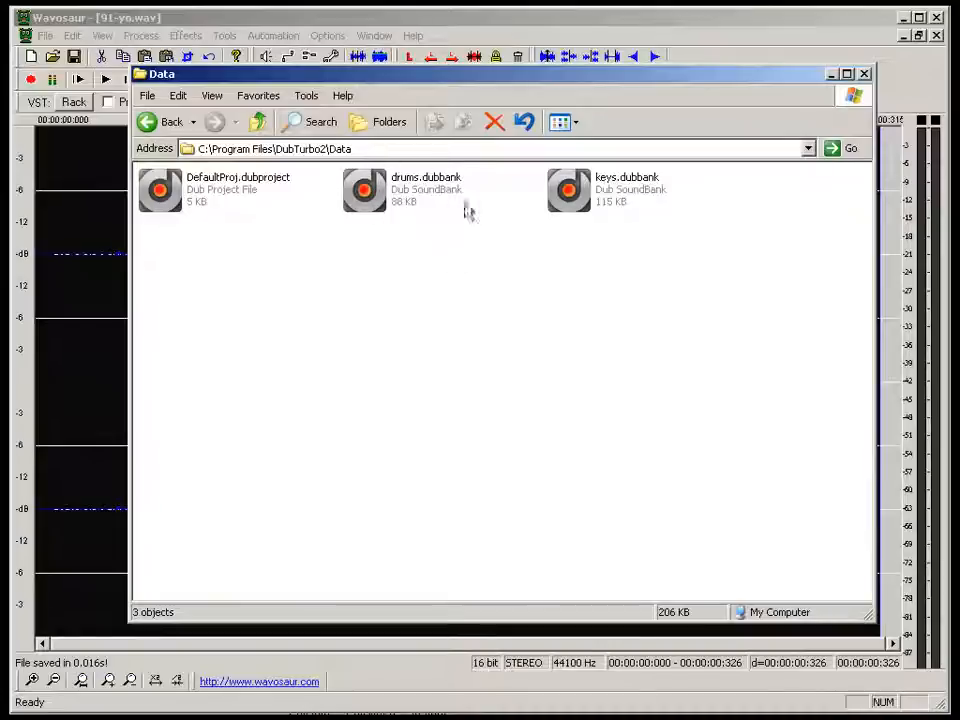
right_click(366, 277)
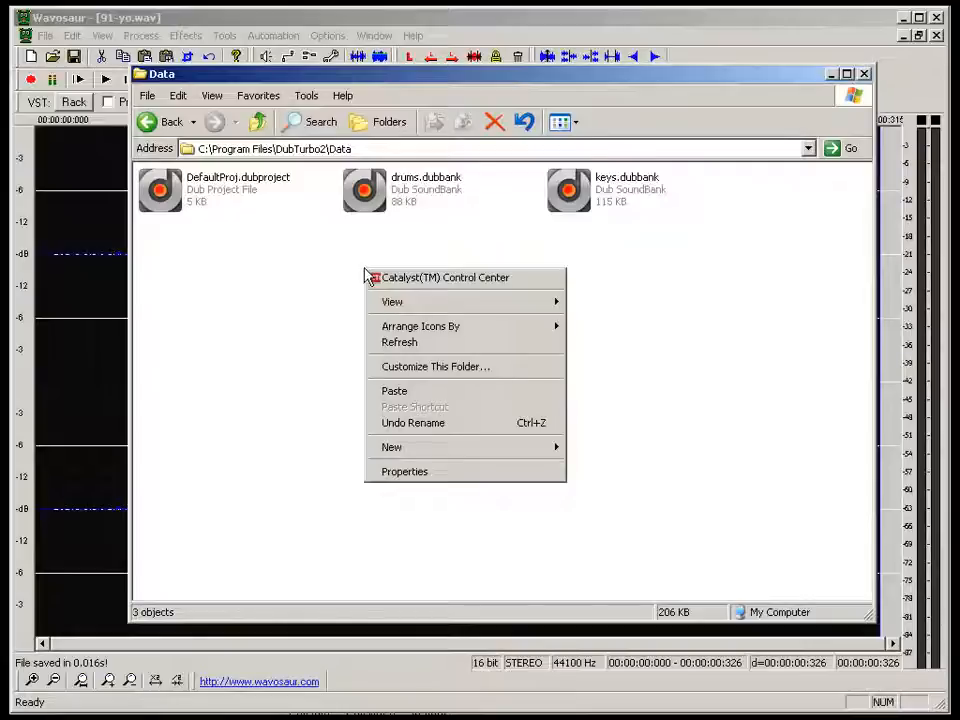
click(442, 391)
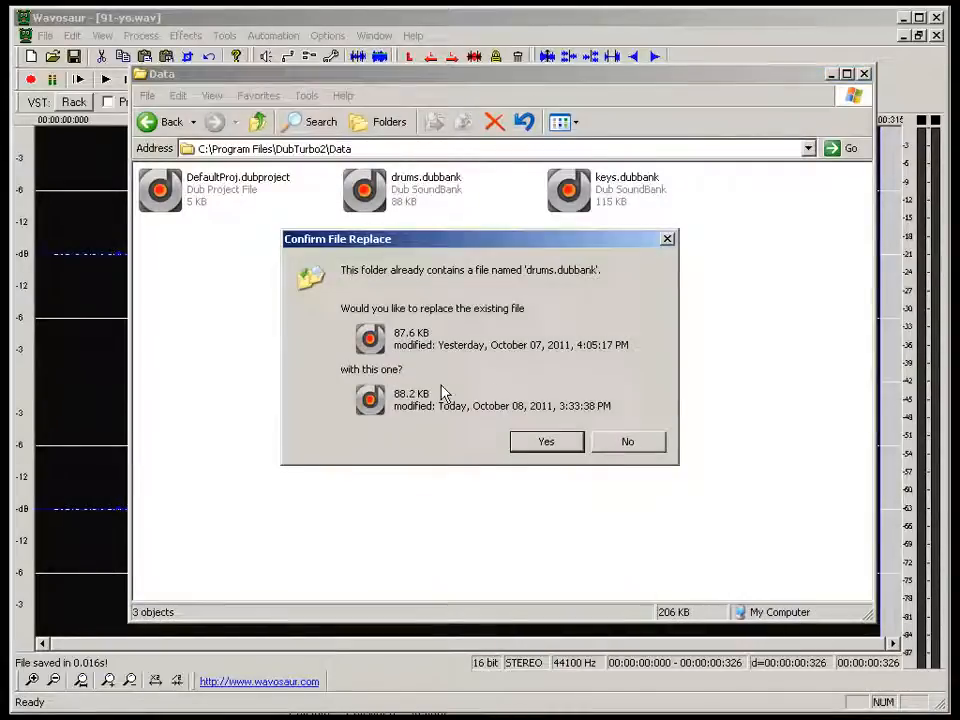
click(548, 441)
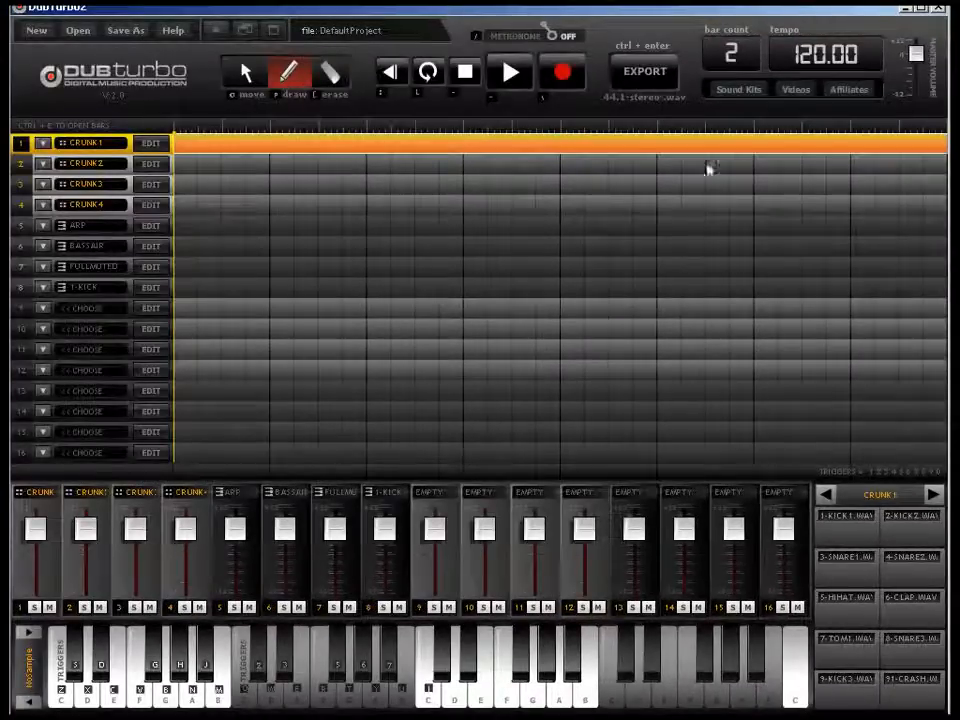
Open track 1 in the drum editor and load the ZZ-RANDOM kit from the N to Z sound list.
click(150, 143)
click(124, 151)
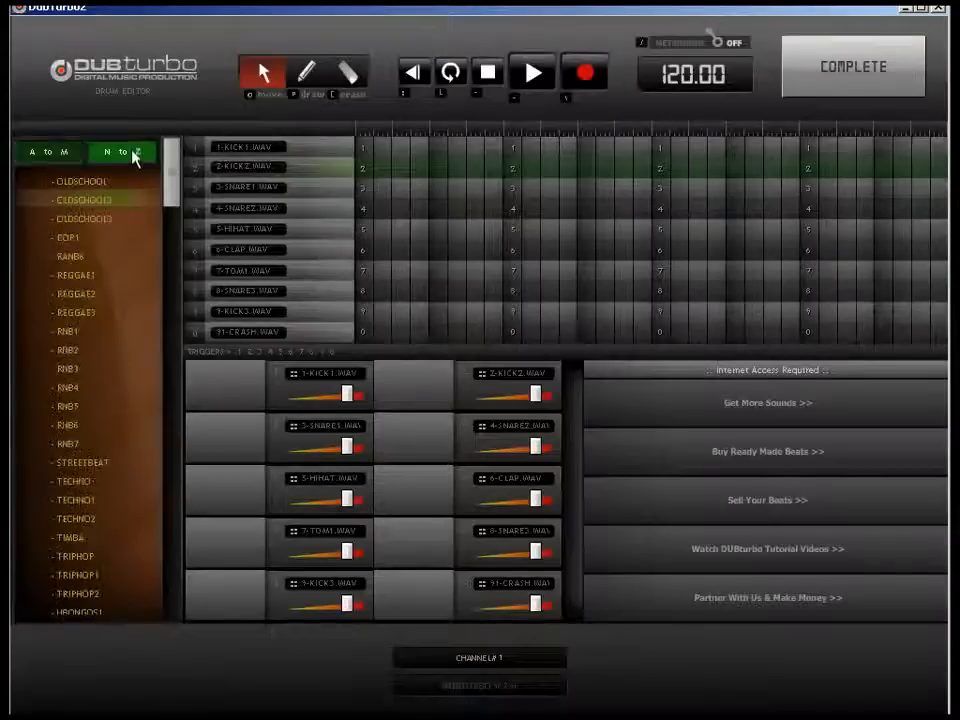
drag(174, 166, 172, 610)
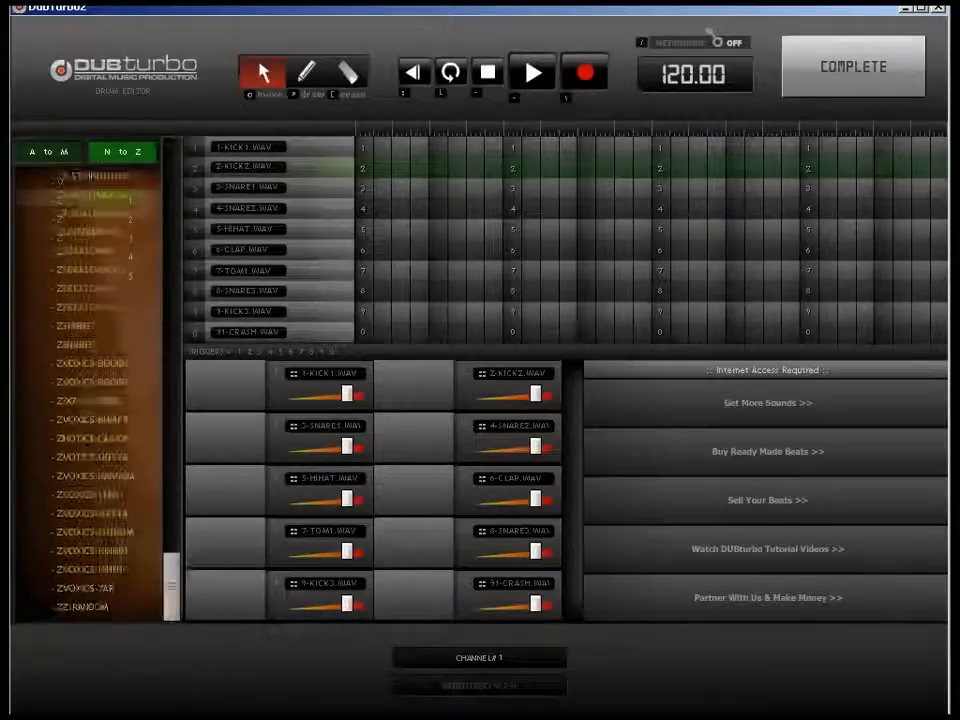
click(90, 610)
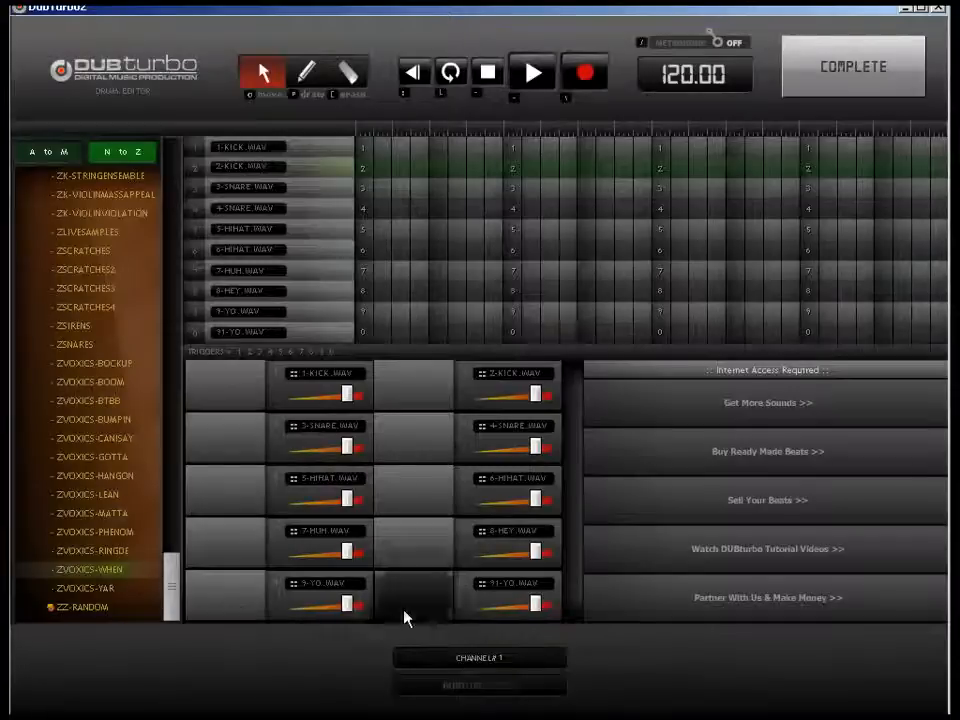
Draw 1-KICK.WAV hits on grid steps 1, 8, 9 and 10 and 3-SNARE.WAV hits on steps 5 and 13.
click(316, 74)
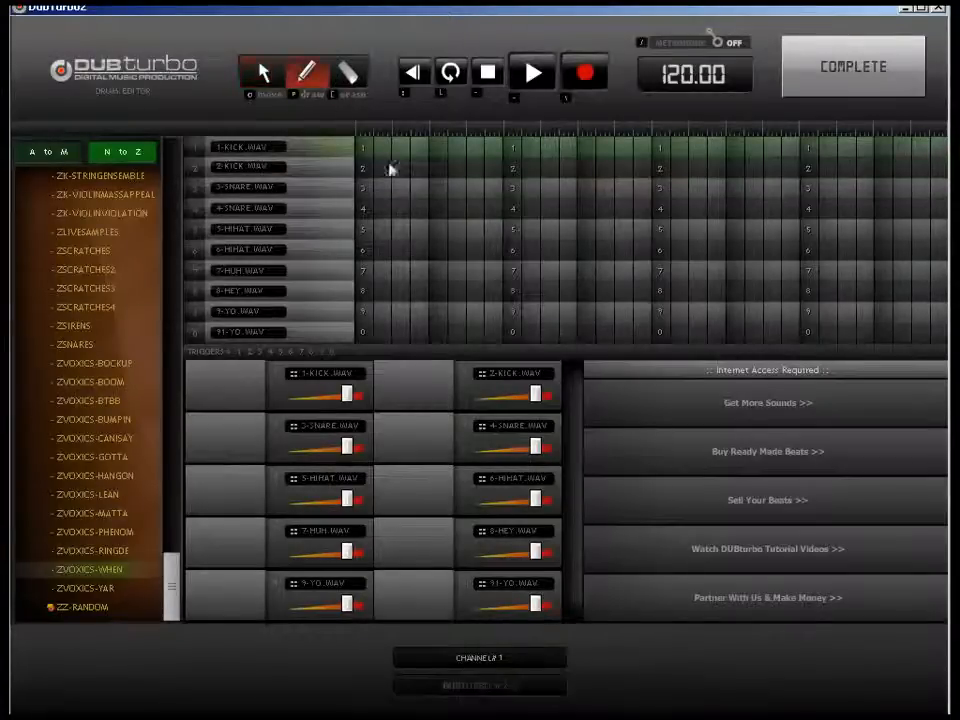
click(364, 148)
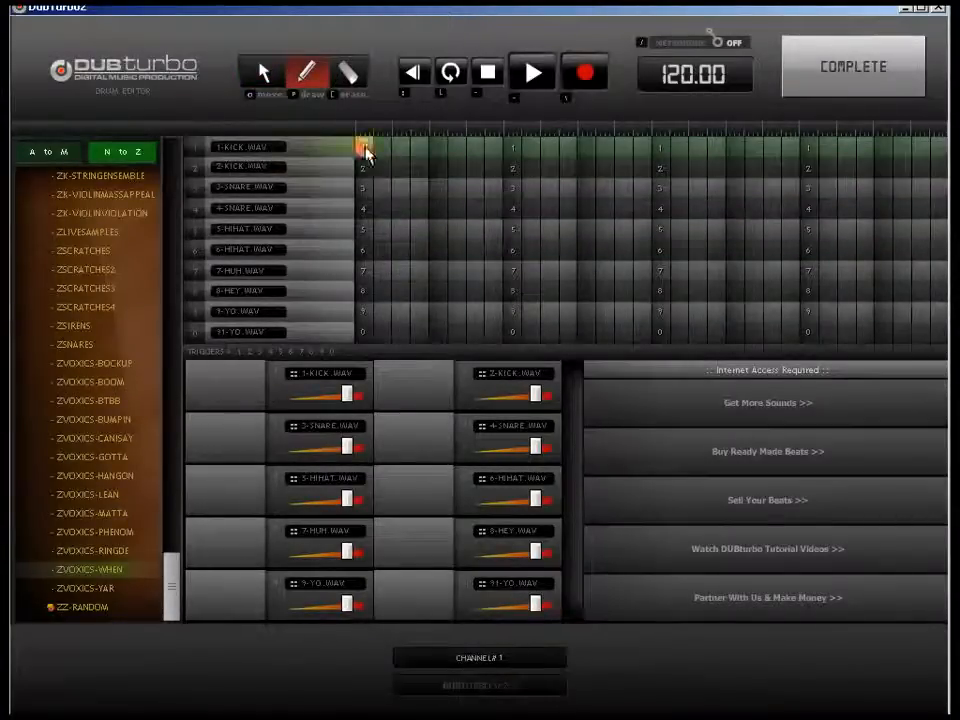
click(437, 189)
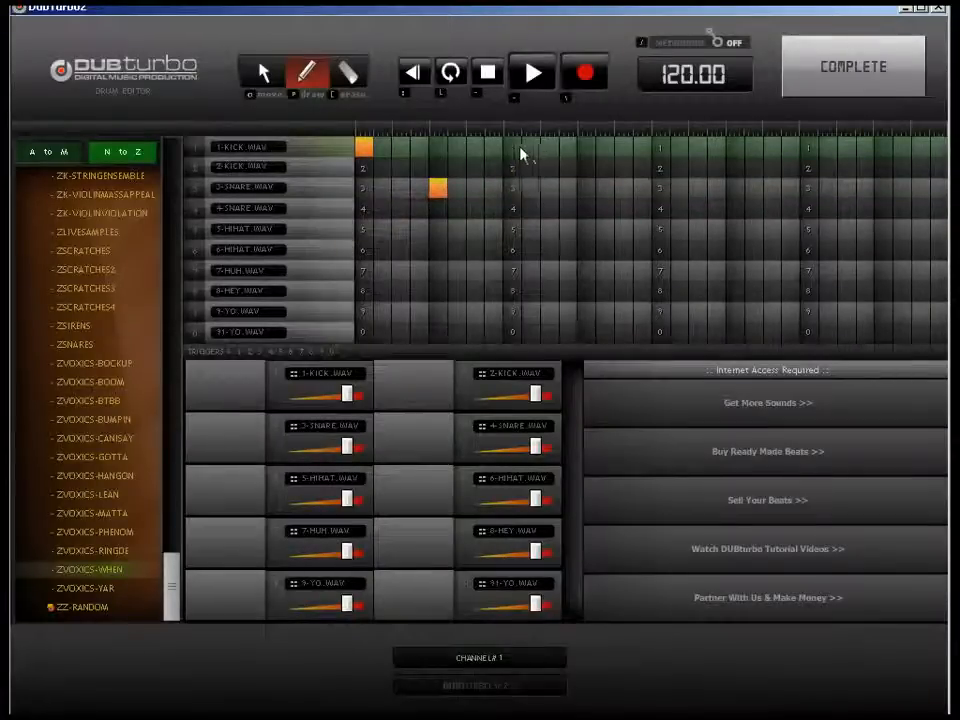
click(493, 148)
click(512, 148)
click(530, 148)
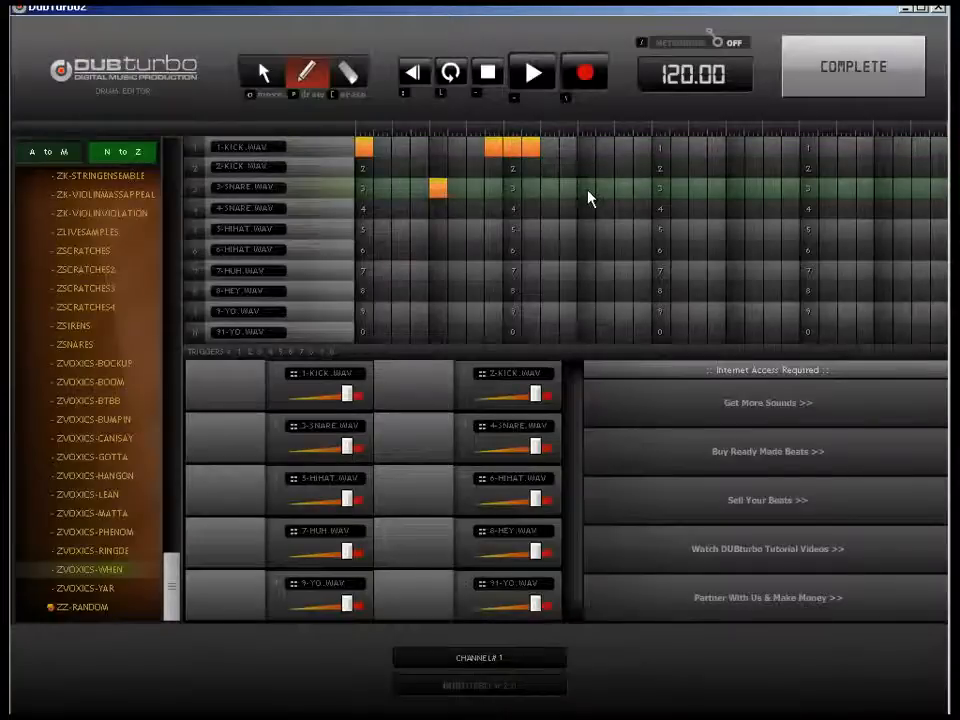
click(586, 189)
Set the tempo to 98 and move the 1-KICK.WAV hit from grid step 10 to step 11.
click(682, 76)
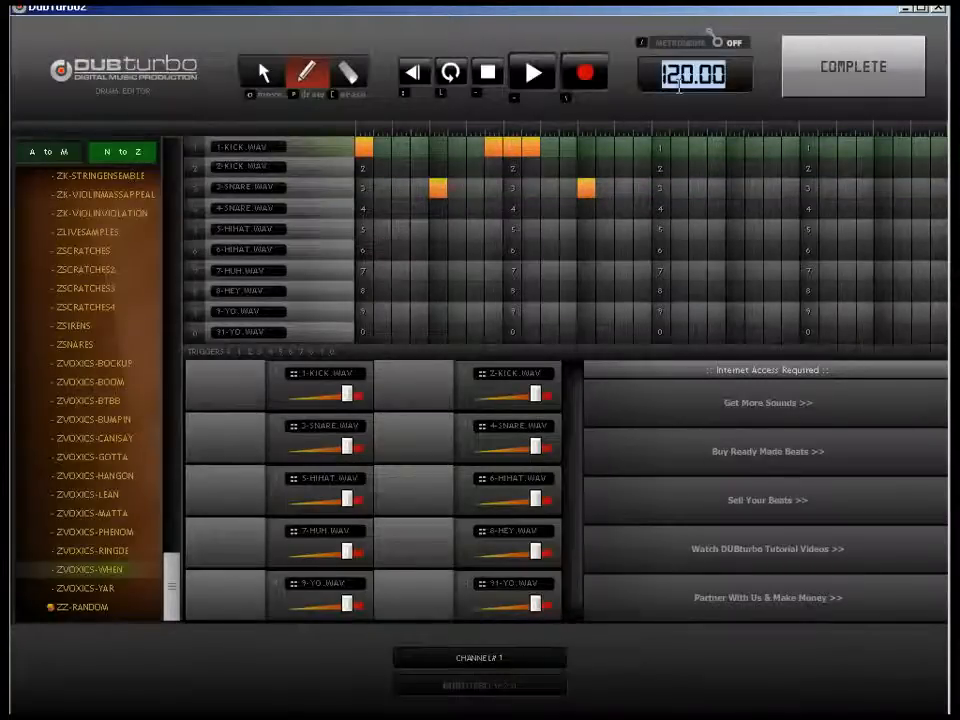
text(98)
key(Return)
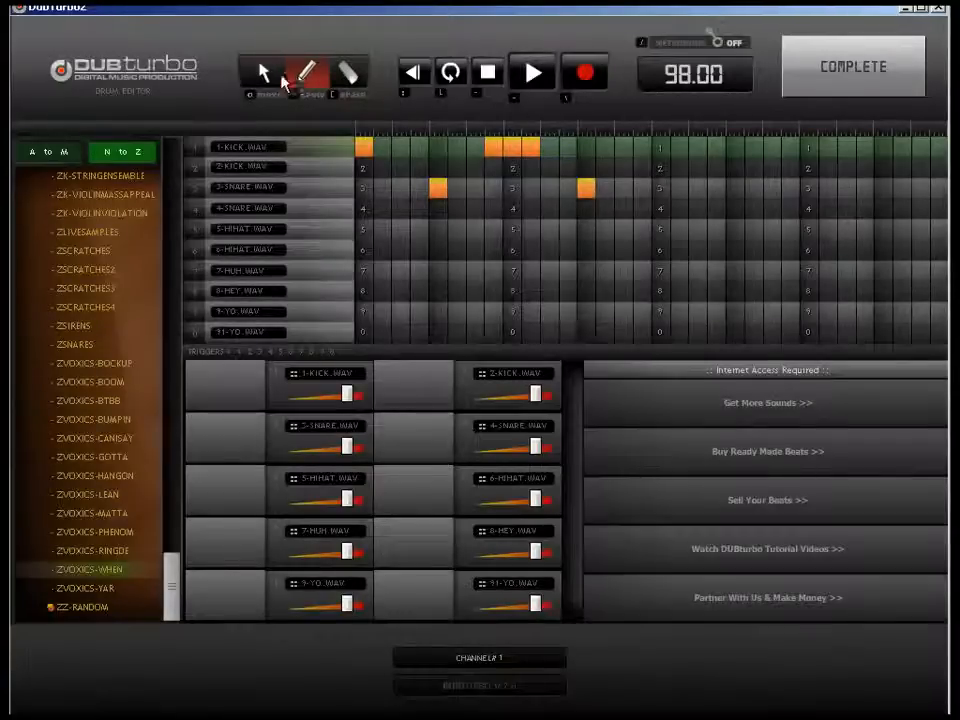
click(262, 72)
drag(536, 149, 550, 150)
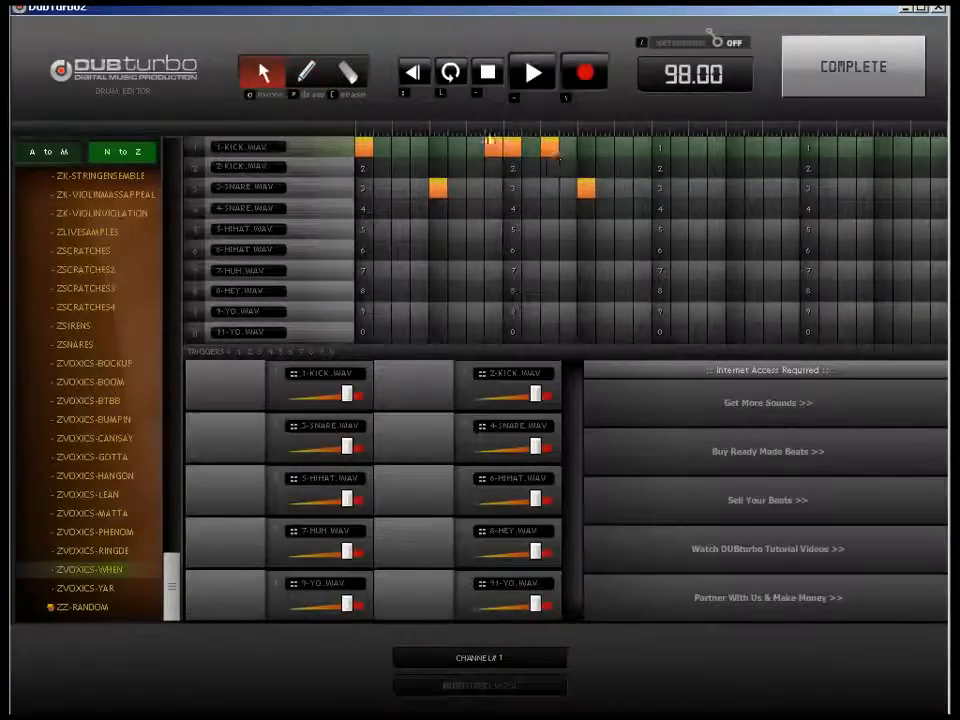
Draw 1-KICK.WAV hits on steps 17, 24 and 25, 2-KICK.WAV on 15, 20, 23 and 27, and 3-SNARE.WAV on 21 and 29.
click(313, 78)
click(623, 168)
click(661, 148)
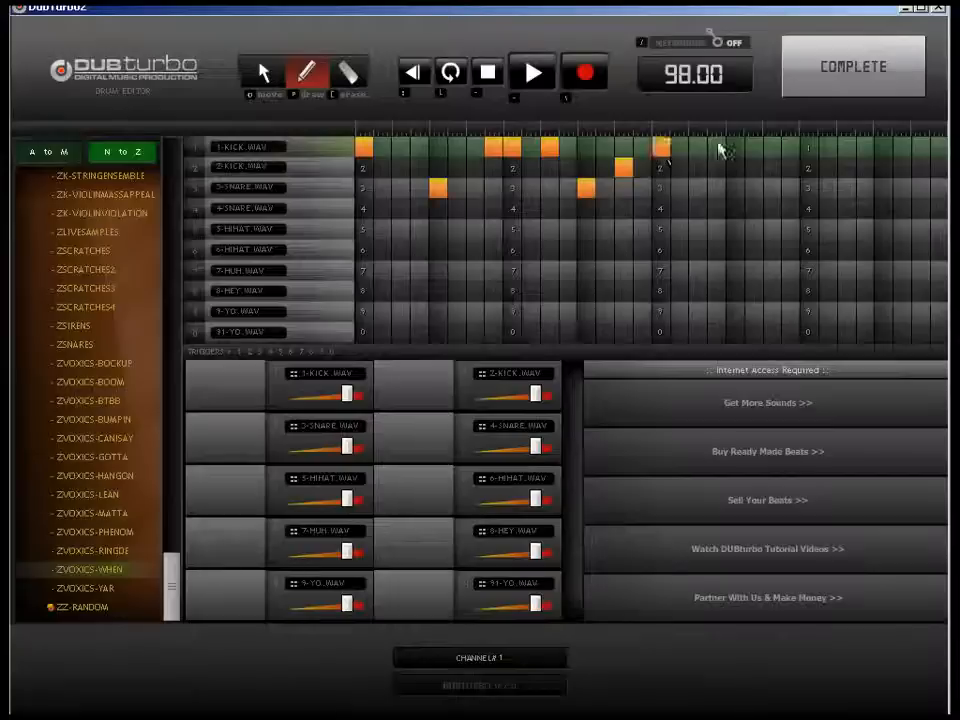
click(716, 168)
click(735, 188)
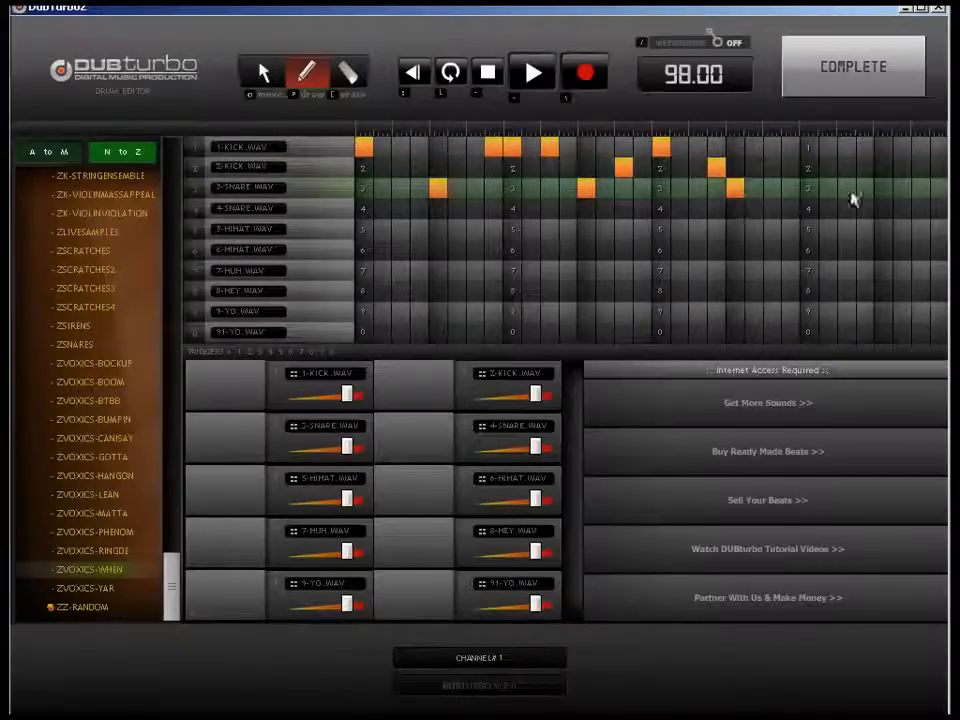
click(771, 168)
click(790, 148)
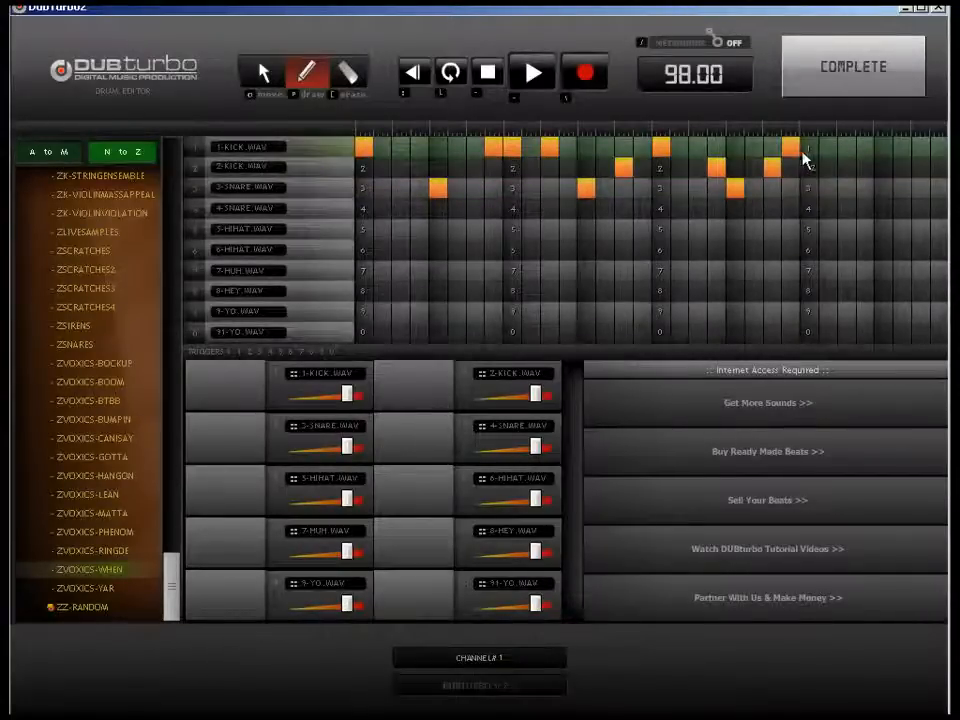
click(808, 148)
click(846, 168)
click(883, 188)
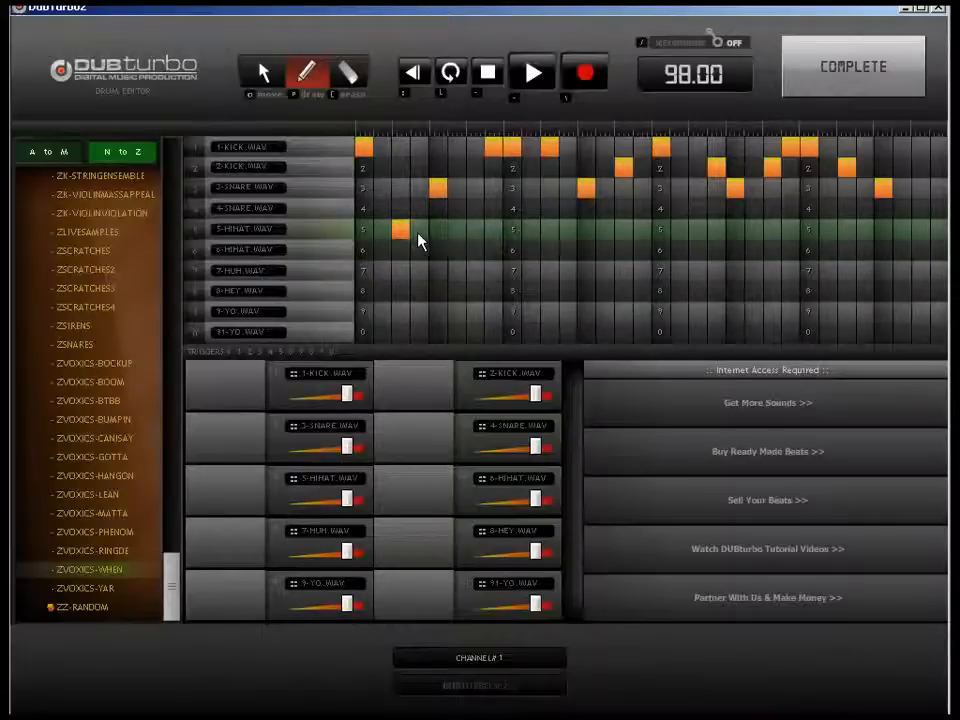
Draw 5-HIHAT.WAV hits on grid steps 3, 7, 11, 19, 23 and 27 and 6-HIHAT.WAV hits on steps 15 and 31.
click(475, 230)
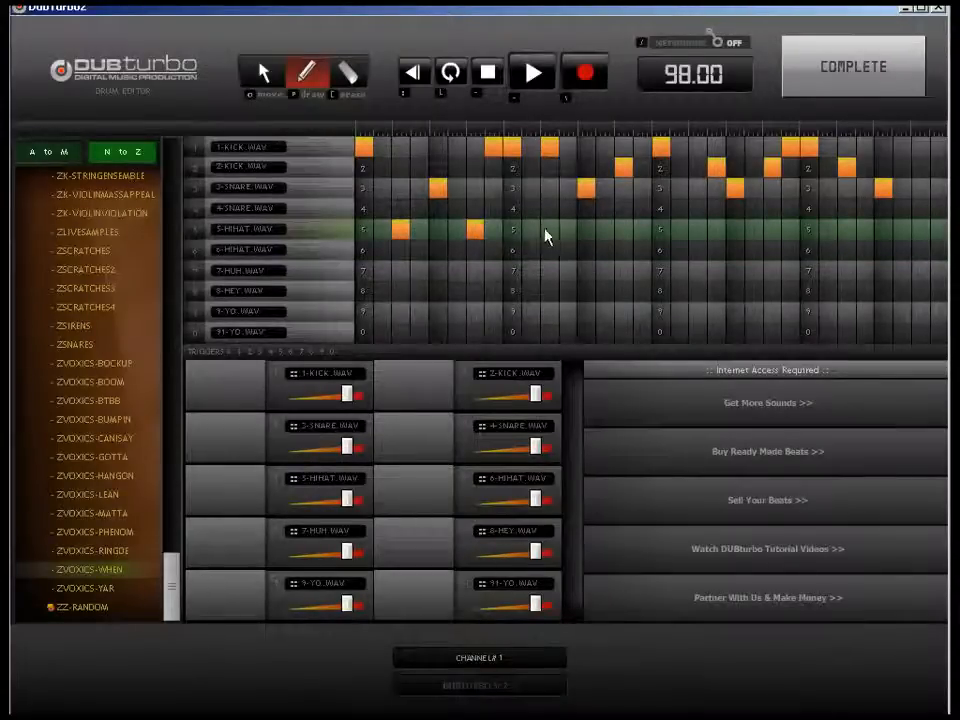
click(549, 230)
click(620, 251)
click(700, 230)
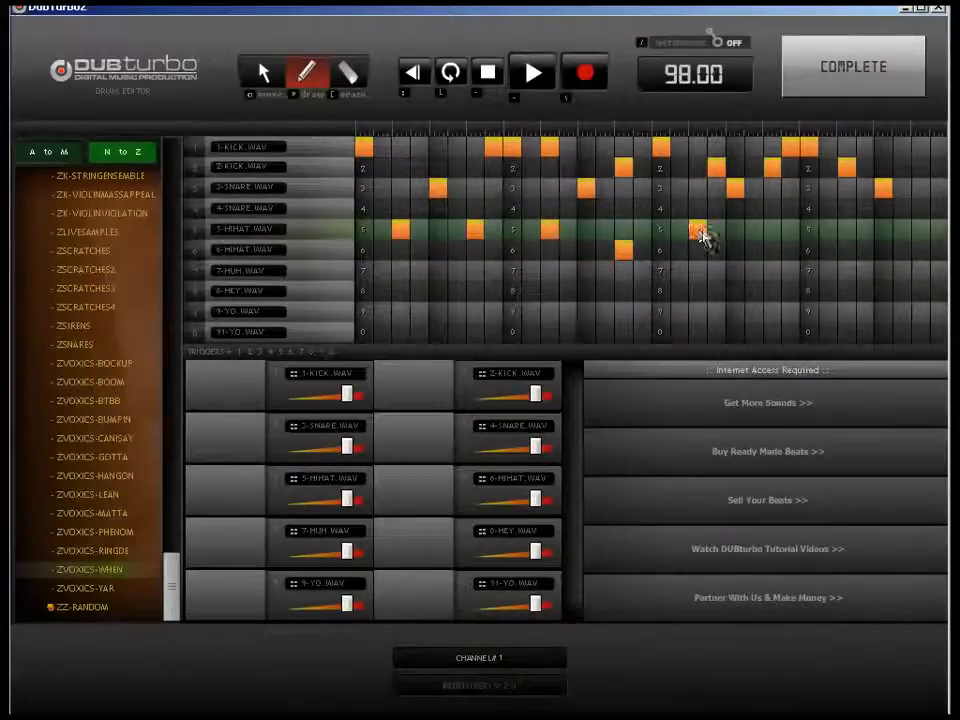
click(772, 230)
click(847, 230)
click(920, 251)
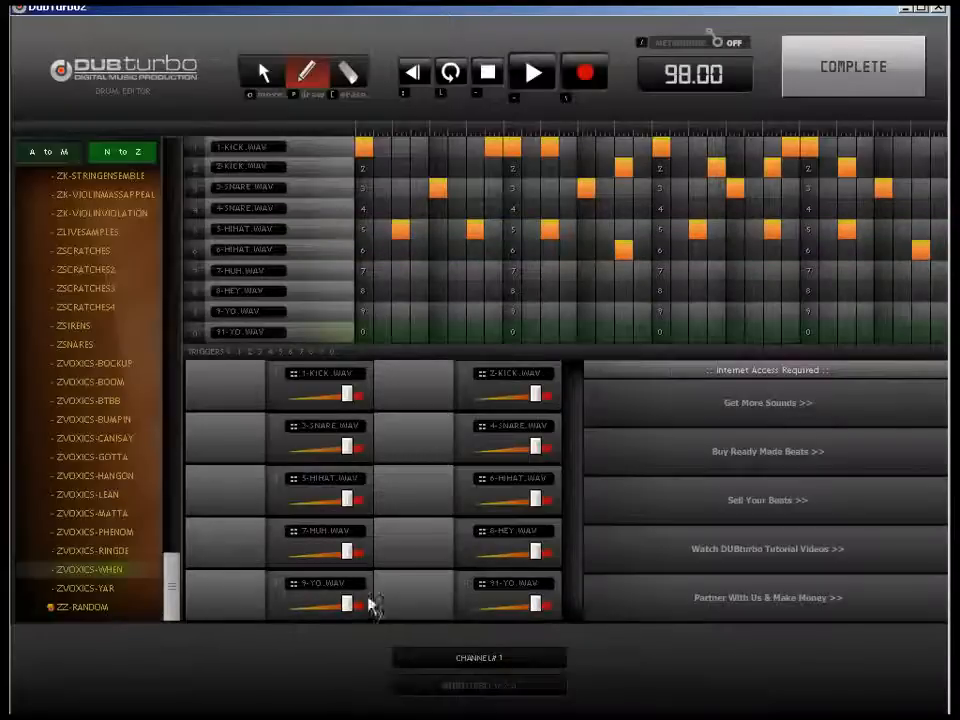
Lower the volumes of the four vocal samples 7-HUH.WAV, 8-HEY.WAV, 9-YO.WAV and 91-YO.WAV to about the middle of their range.
drag(343, 604, 330, 604)
drag(346, 552, 330, 552)
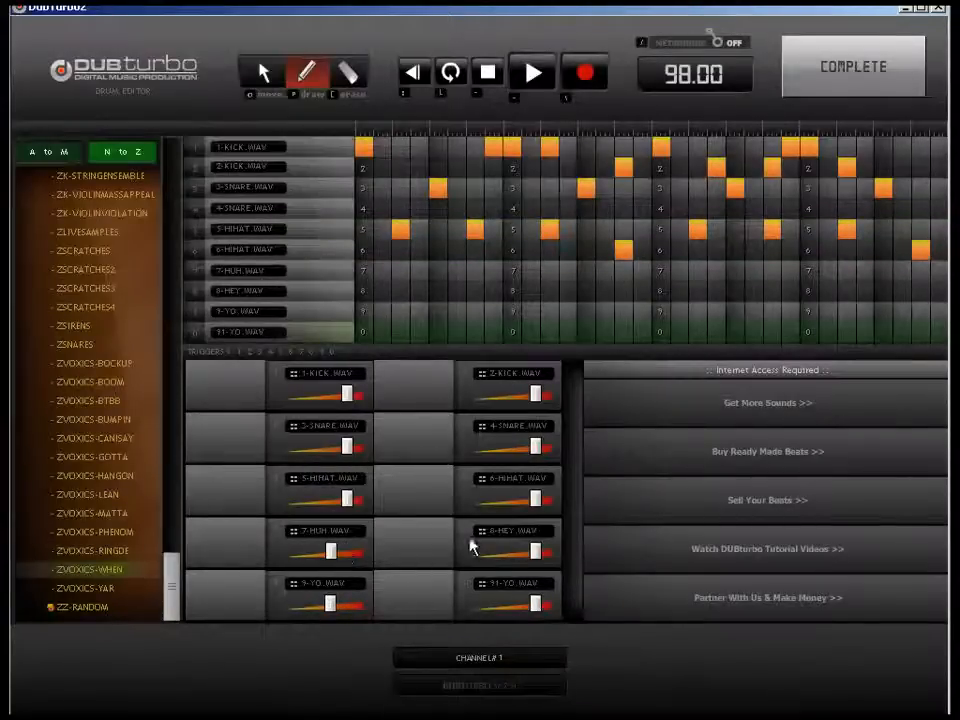
drag(535, 551, 510, 551)
drag(535, 604, 509, 612)
drag(331, 606, 324, 606)
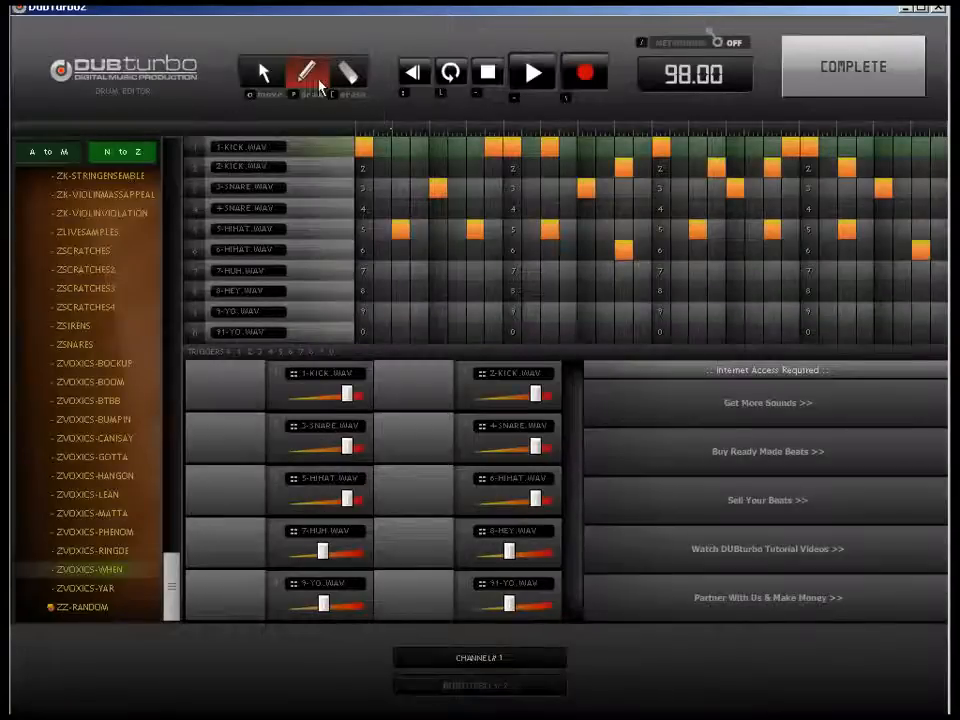
Draw 7-HUH.WAV on steps 3 and 7, 8-HEY.WAV on 11, 9-YO.WAV on 17 and 23, and 91-YO.WAV on 25 and 31.
click(401, 270)
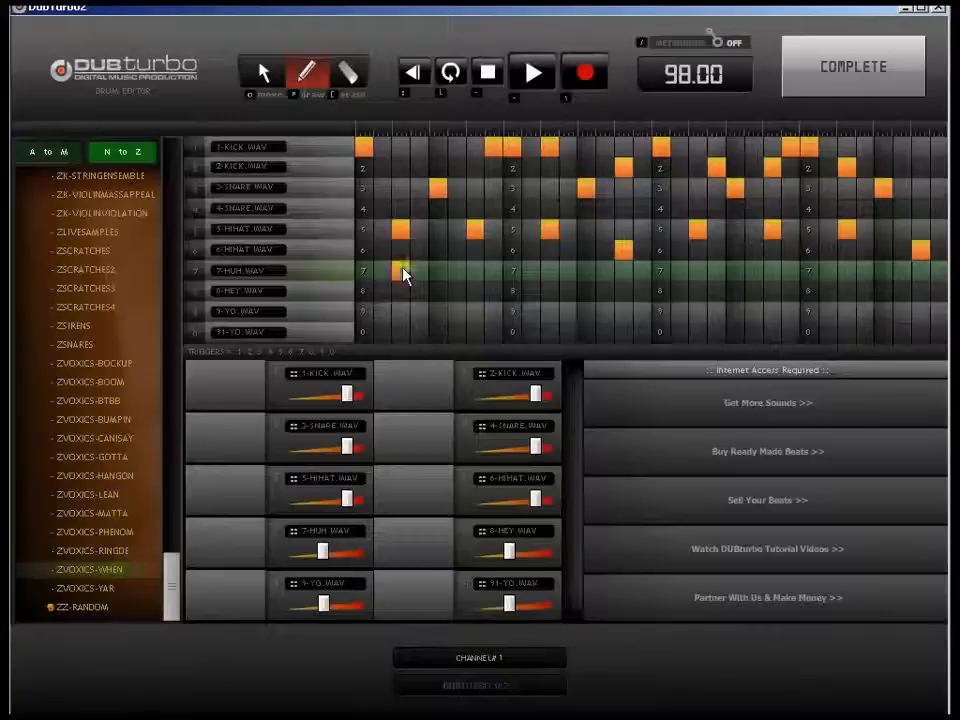
click(475, 270)
click(549, 290)
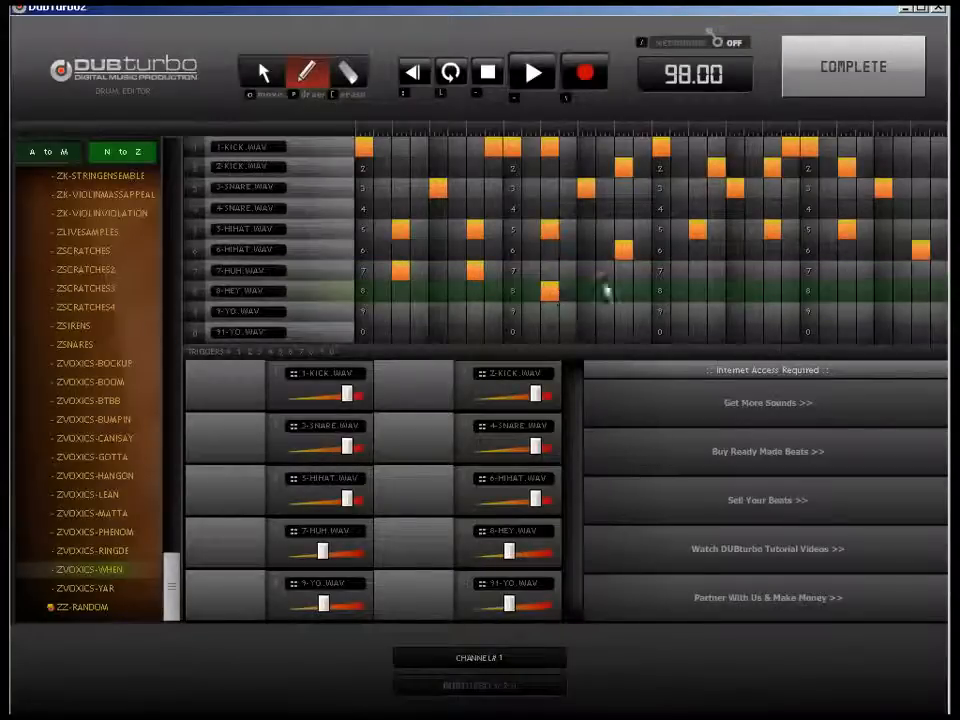
click(661, 313)
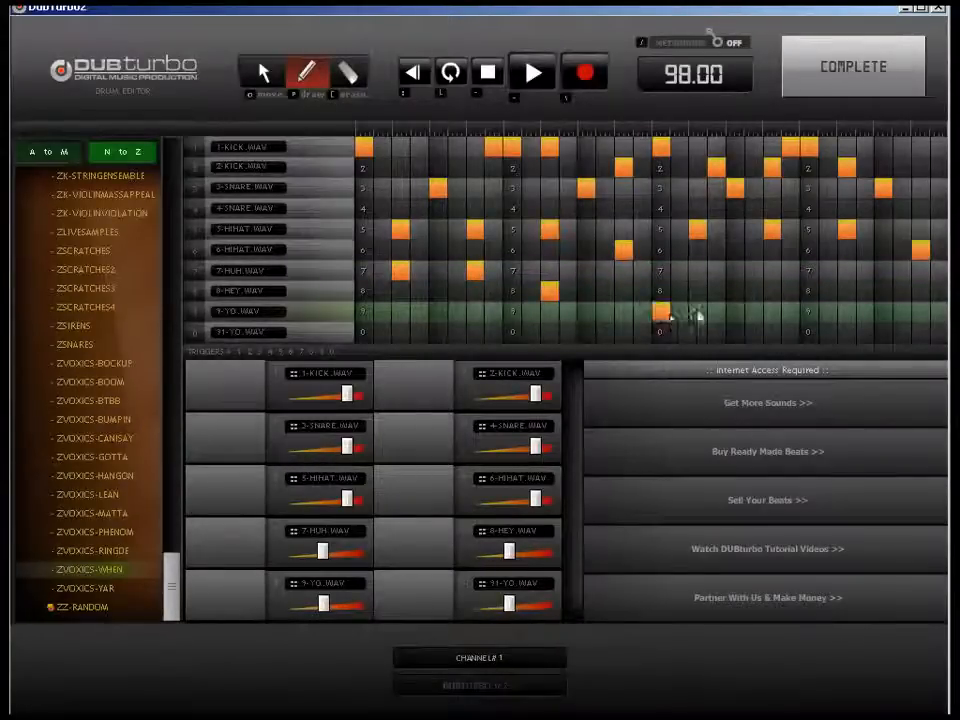
click(773, 313)
click(809, 332)
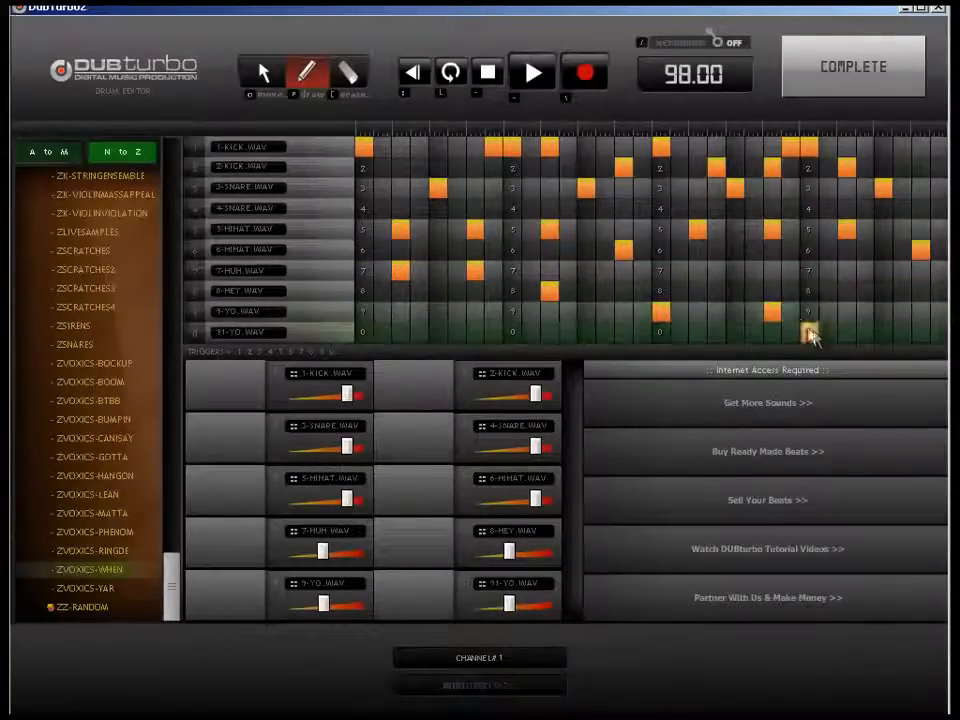
click(920, 332)
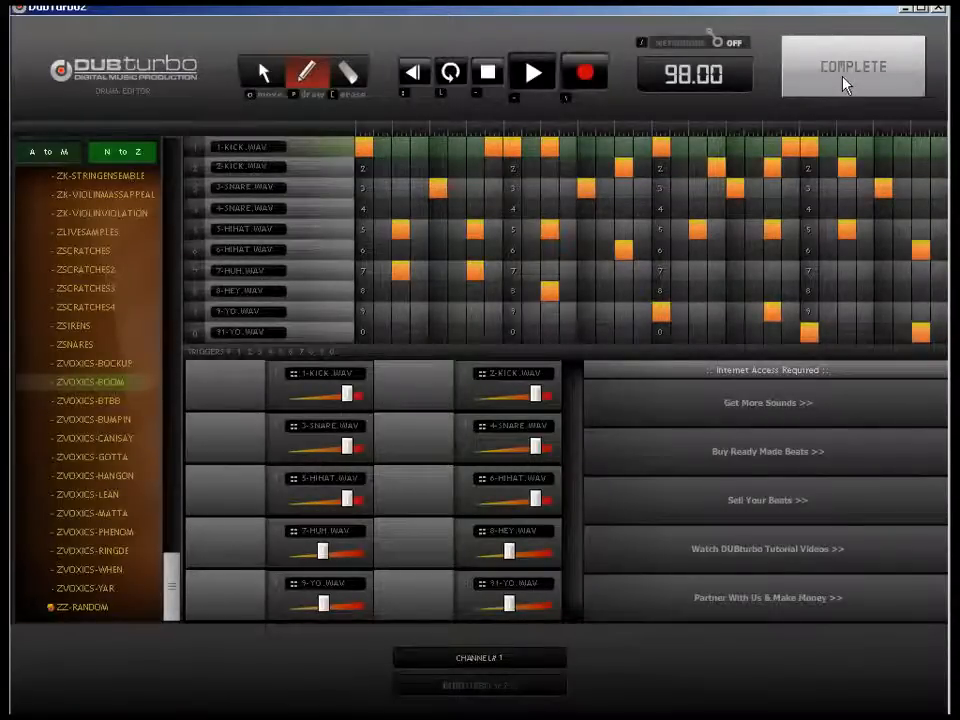
Complete the drum edit, fill track 2 with the CRUNK2 pattern and lower that track's volume.
click(847, 83)
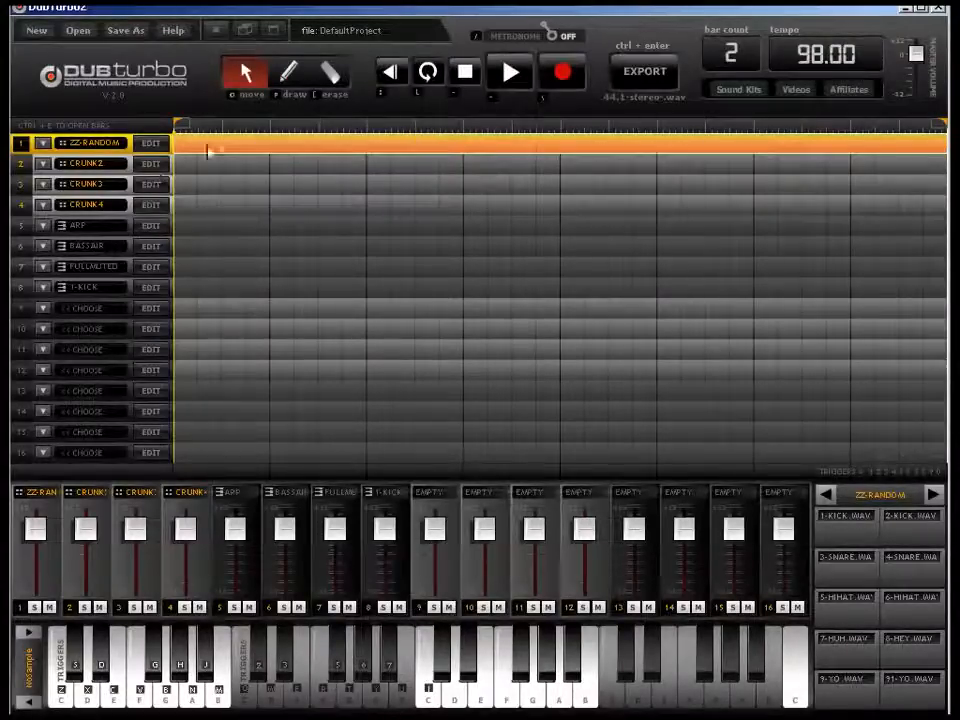
click(222, 165)
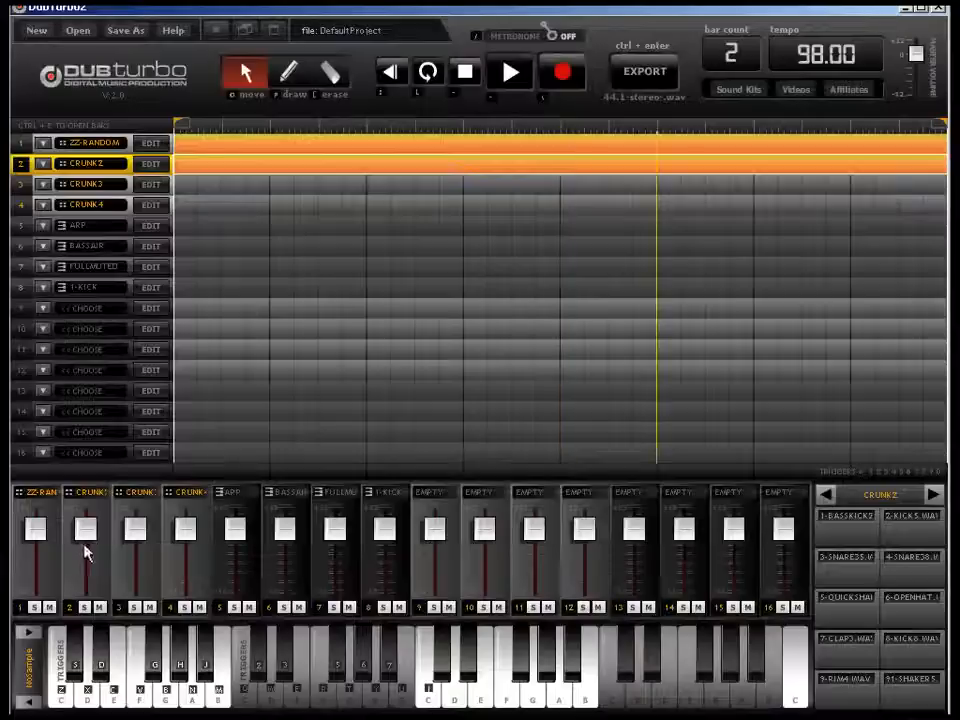
drag(88, 540, 90, 565)
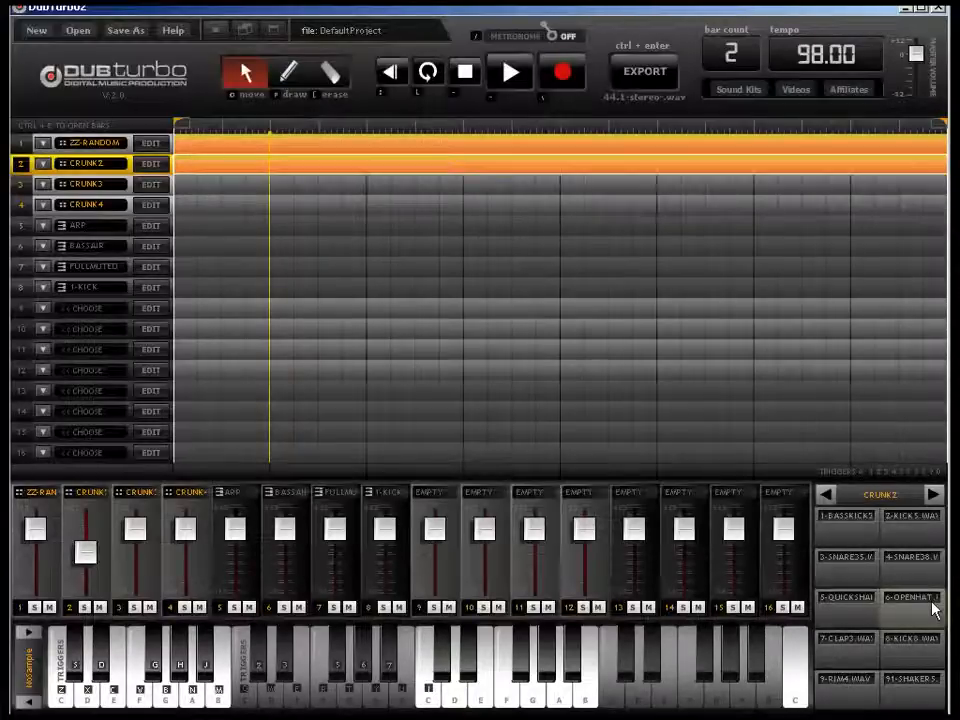
Switch to Windows Explorer and copy the zz-random folder from DubTurbo2's Samples\Drums folder.
key(alt+Tab)
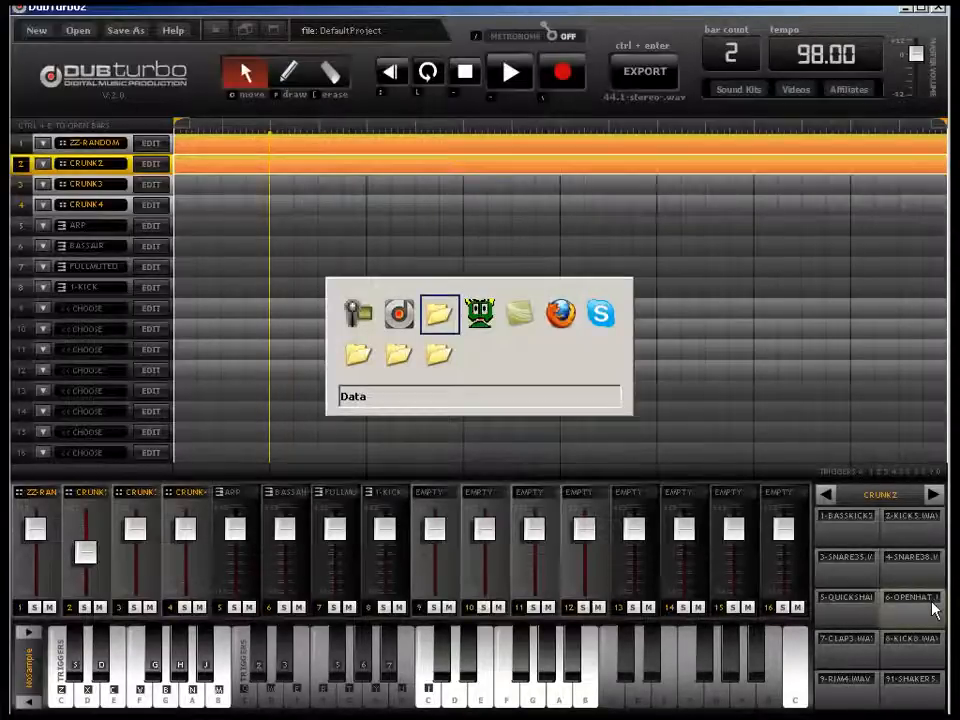
key(alt+Tab)
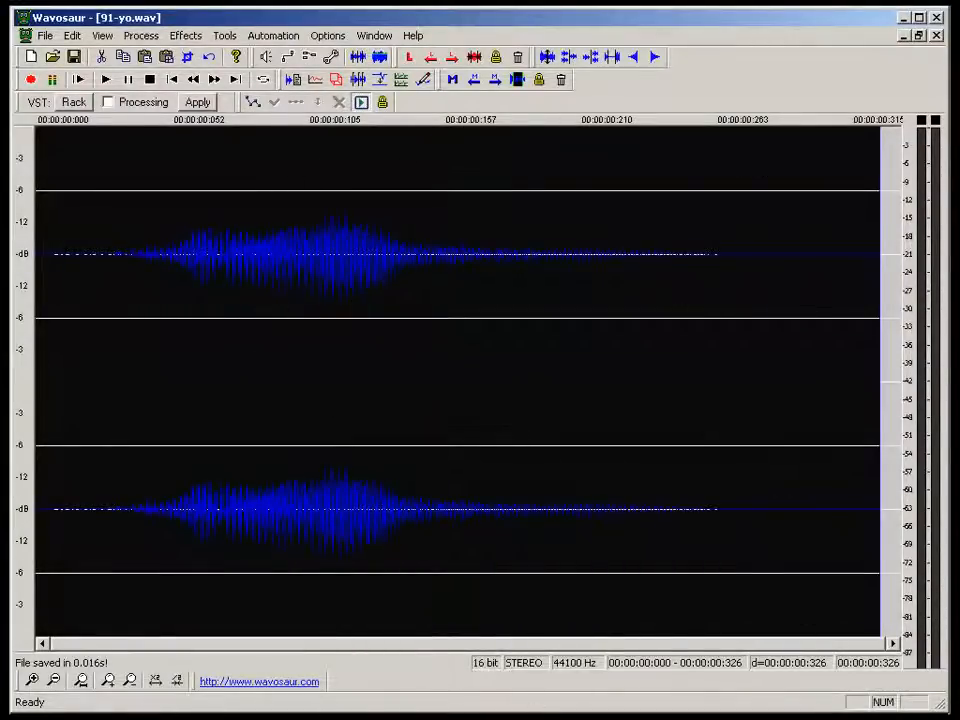
key(alt+Tab)
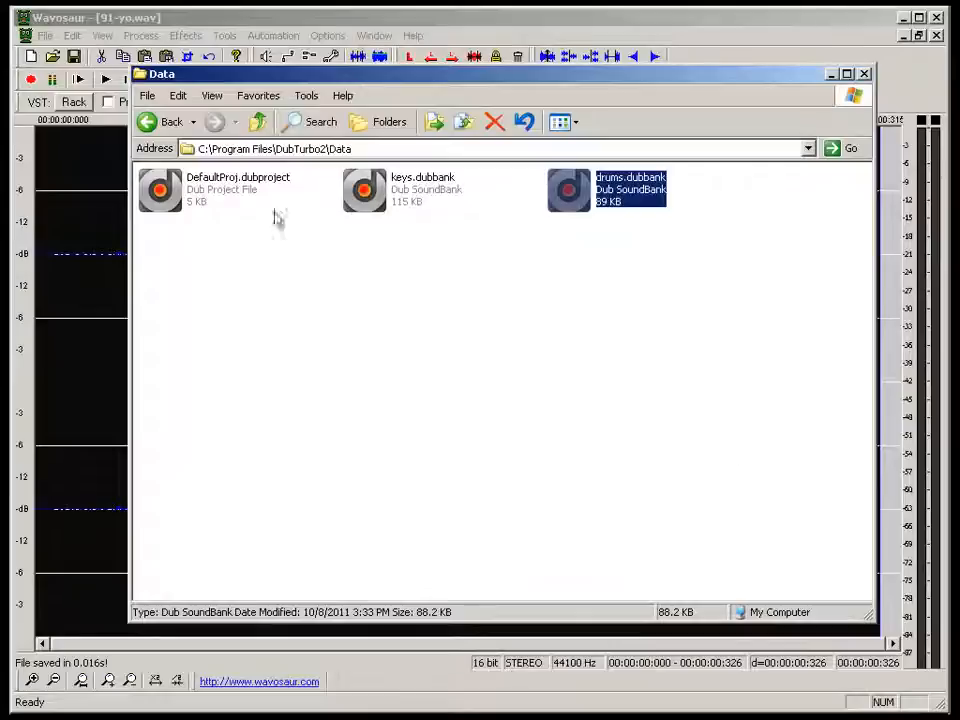
click(258, 123)
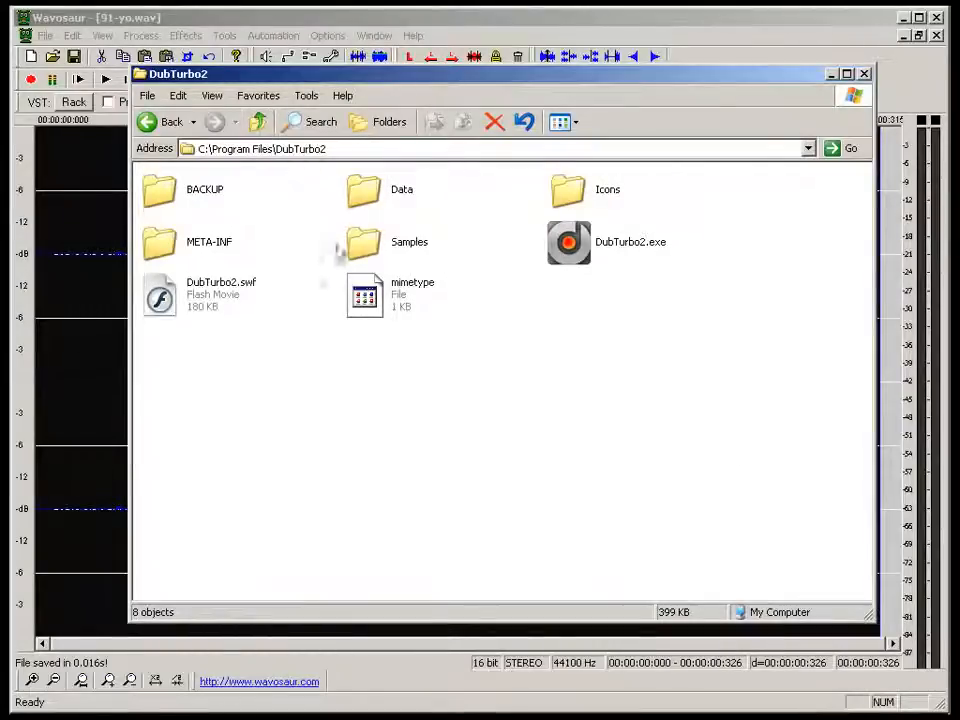
click(365, 250)
double_click(365, 250)
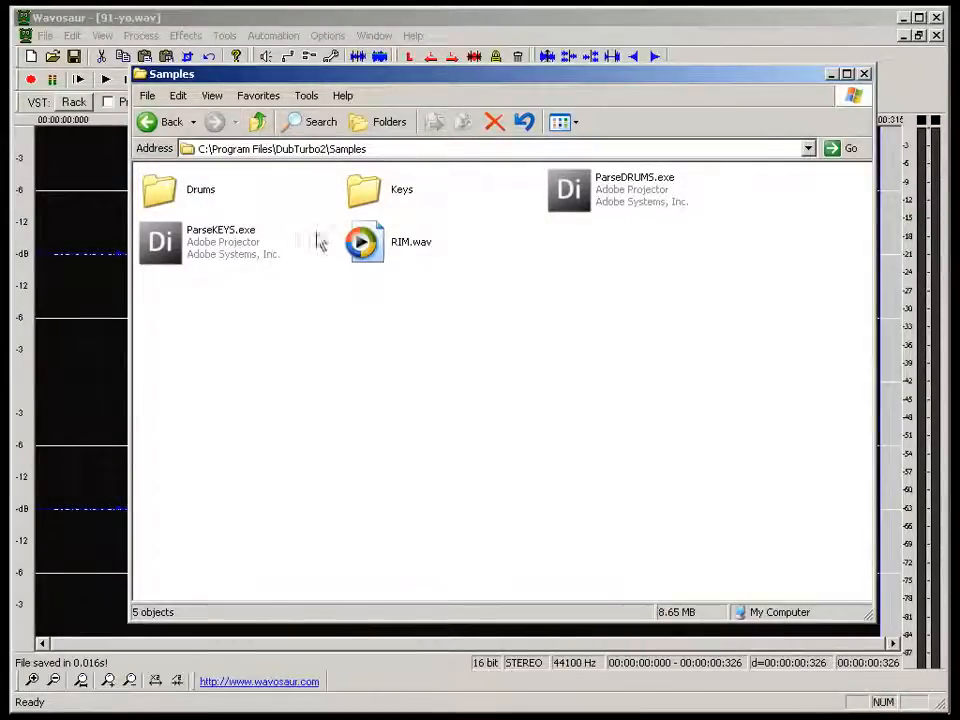
double_click(203, 196)
scroll(203, 196, down, 8)
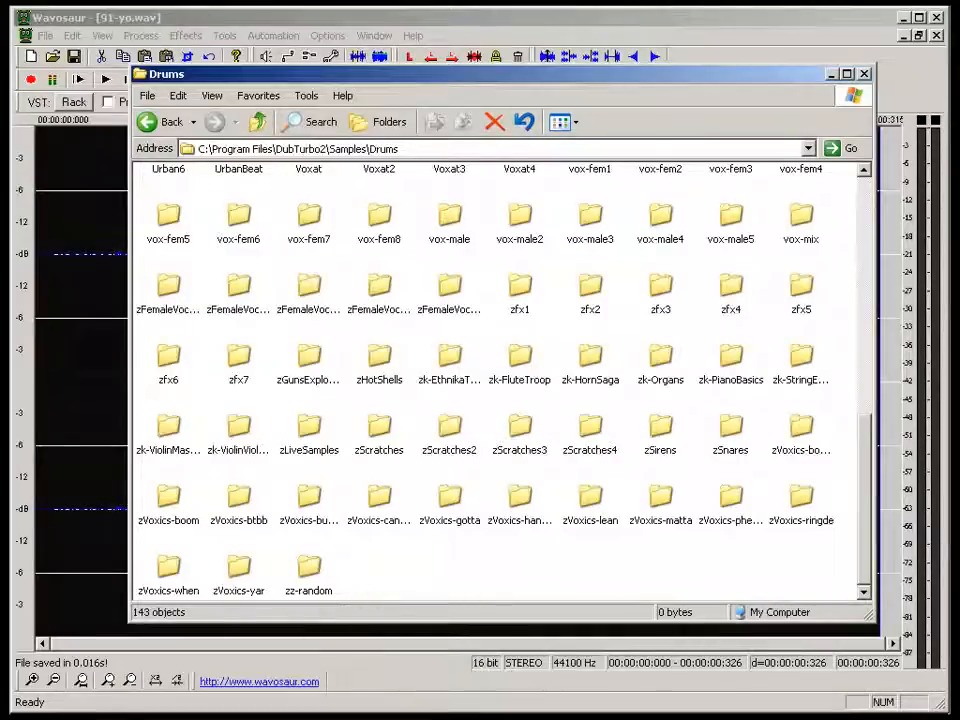
click(311, 568)
right_click(313, 566)
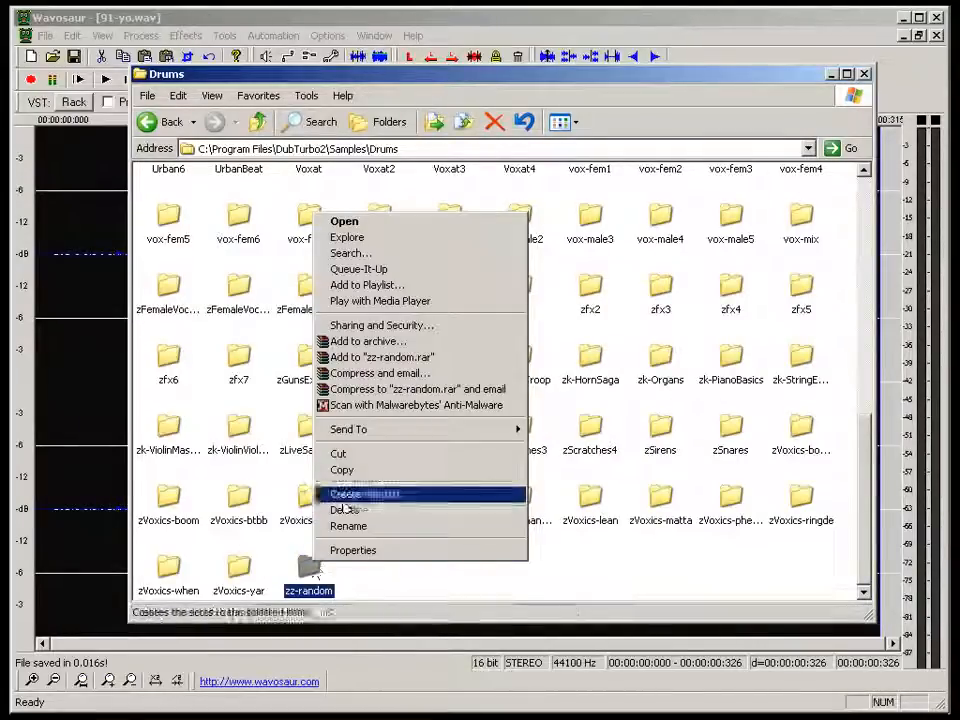
click(343, 470)
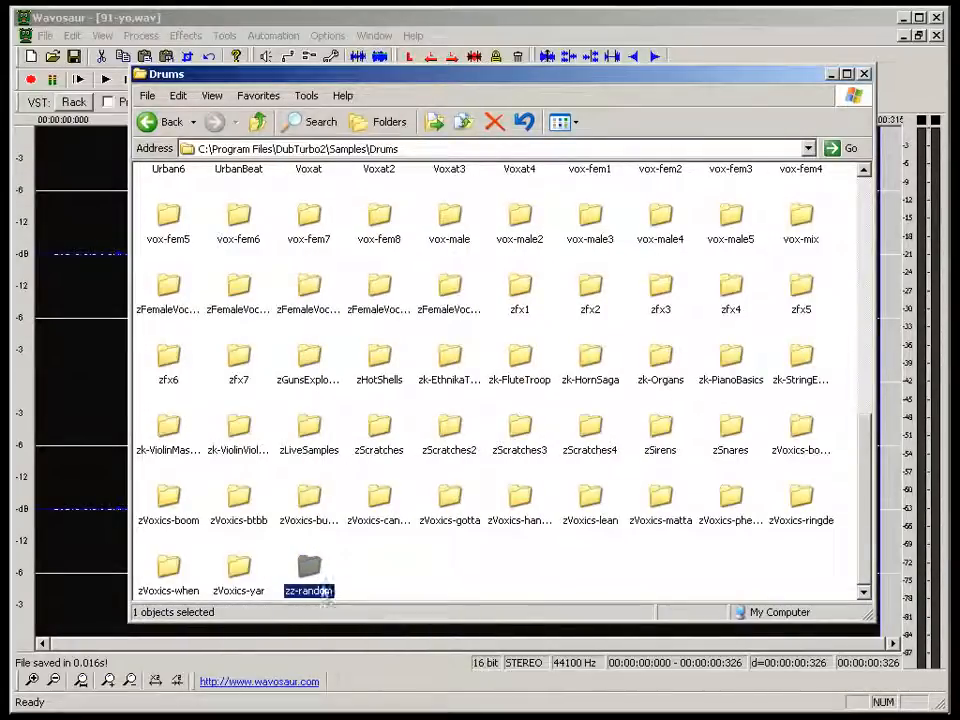
Paste the copied zz-random folder into DubTurbo2's Samples\Keys folder.
click(257, 122)
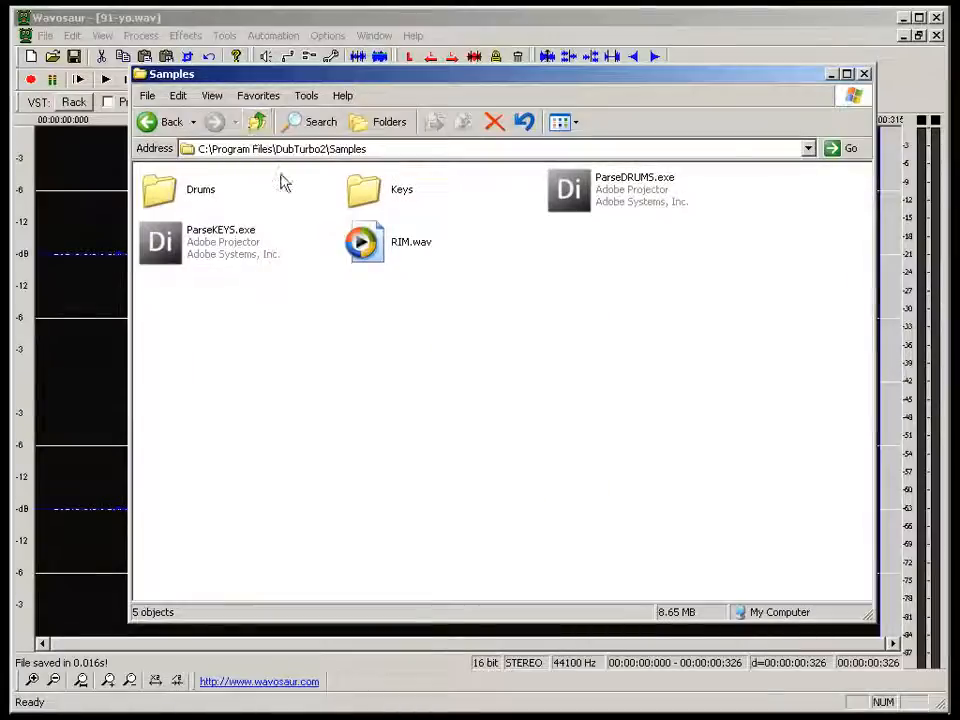
double_click(400, 191)
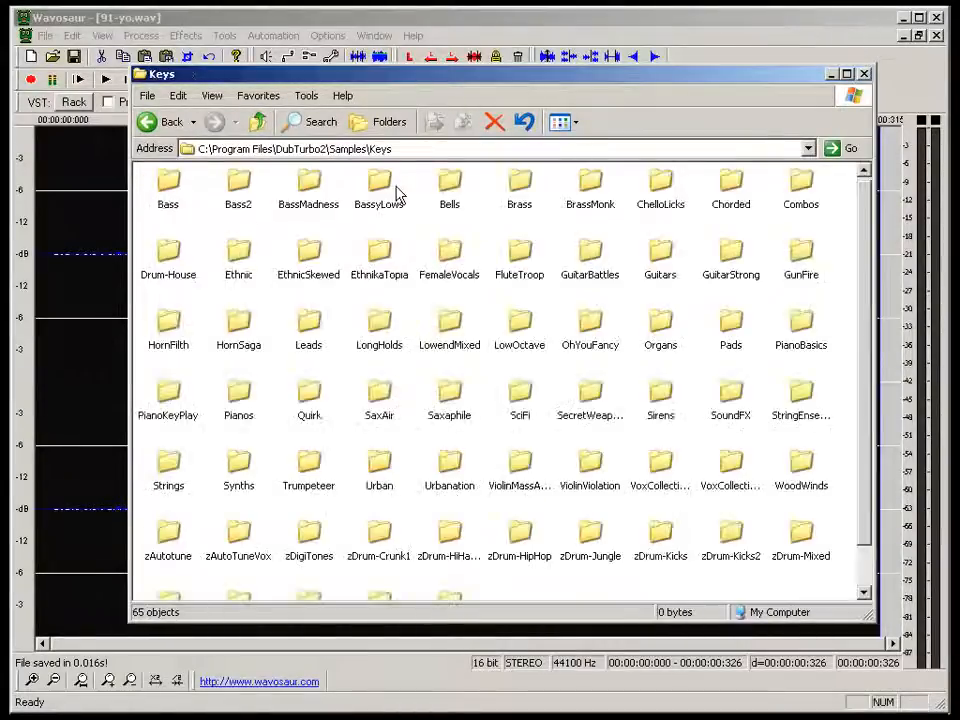
scroll(650, 410, down, 2)
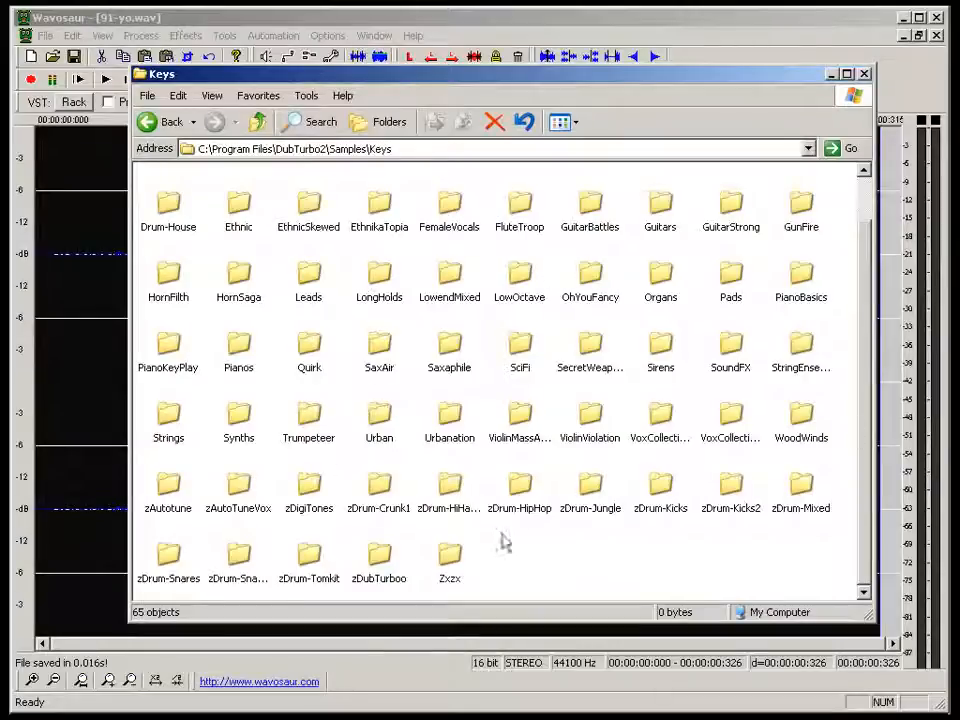
right_click(517, 571)
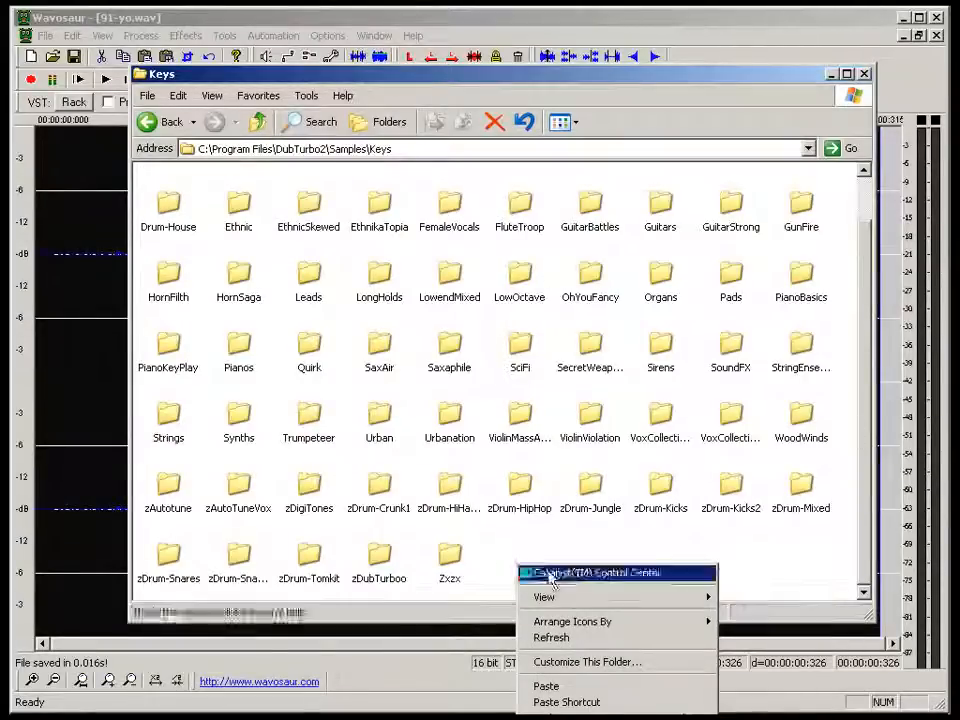
click(560, 686)
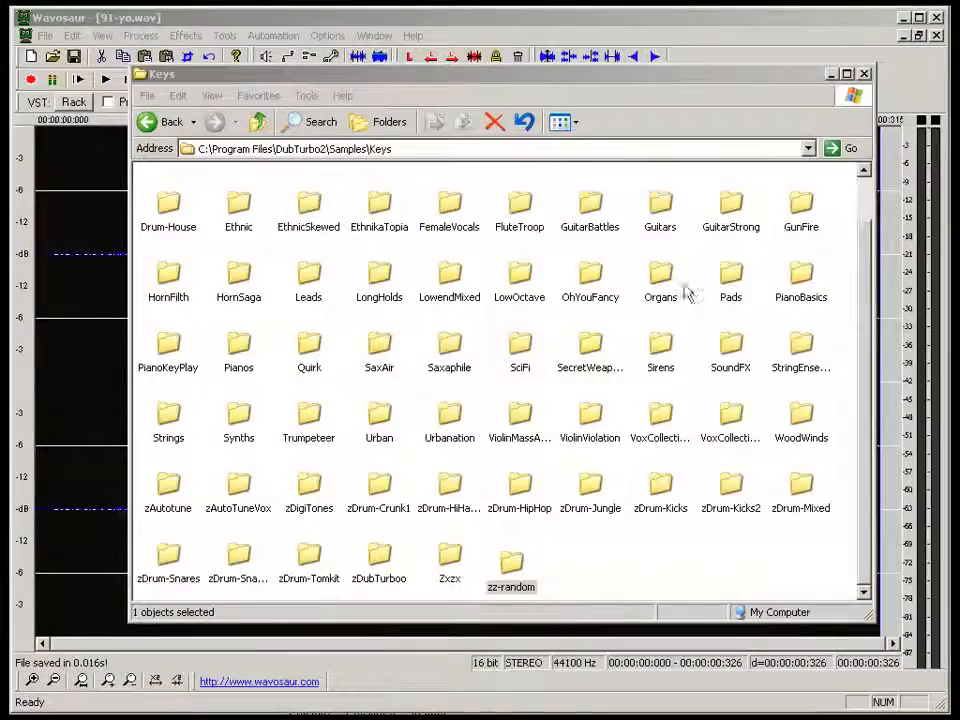
Run ParseKEYS.exe in the Samples folder and cut the generated keys.dubbank file.
click(257, 123)
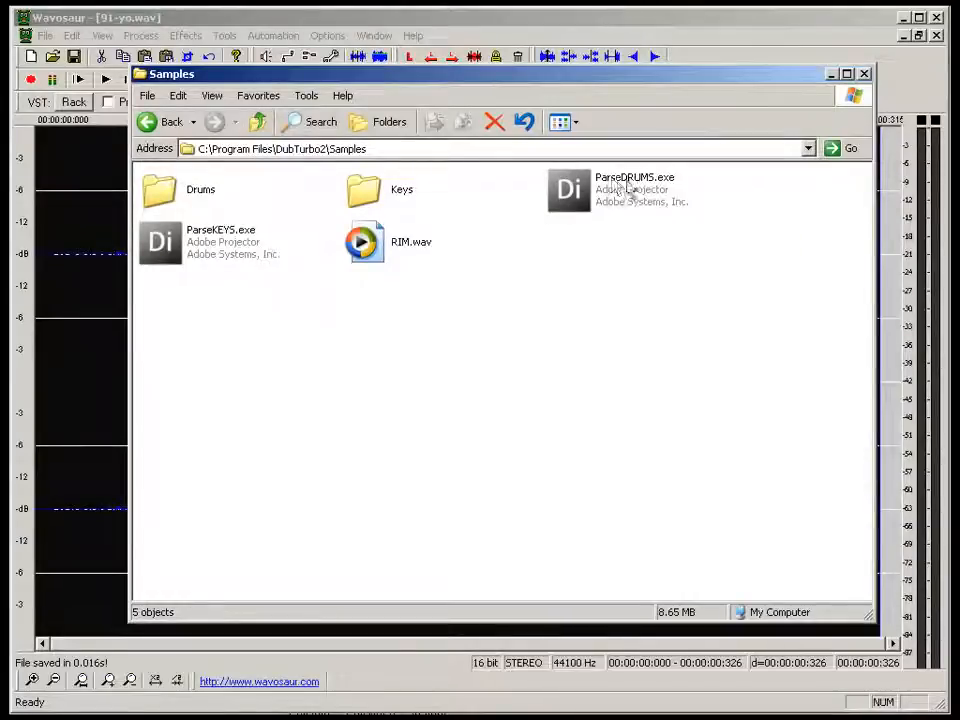
double_click(224, 238)
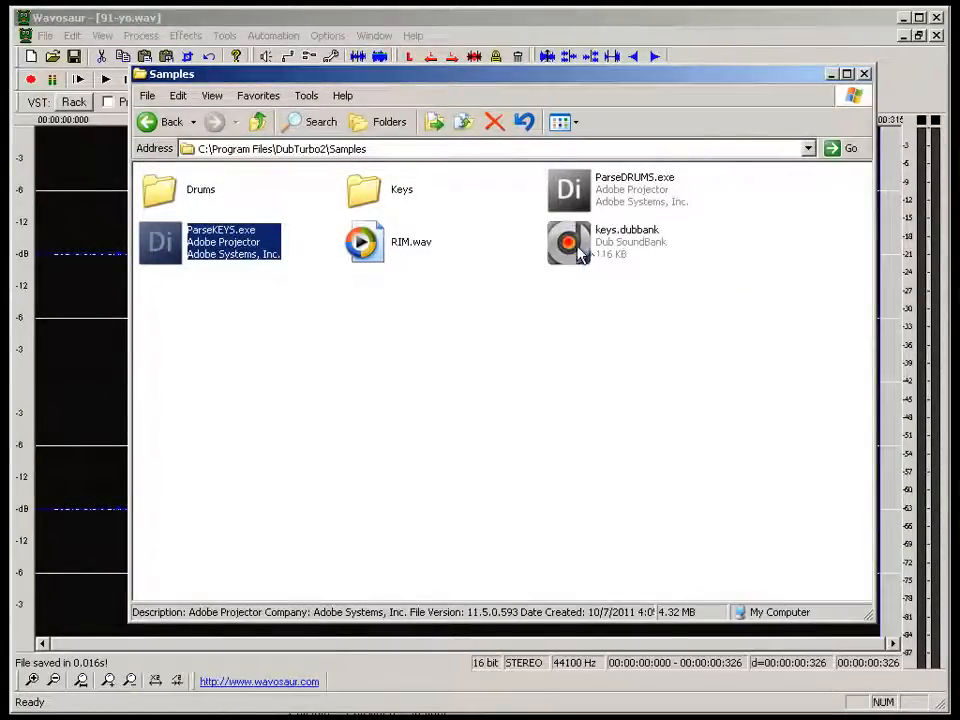
right_click(580, 255)
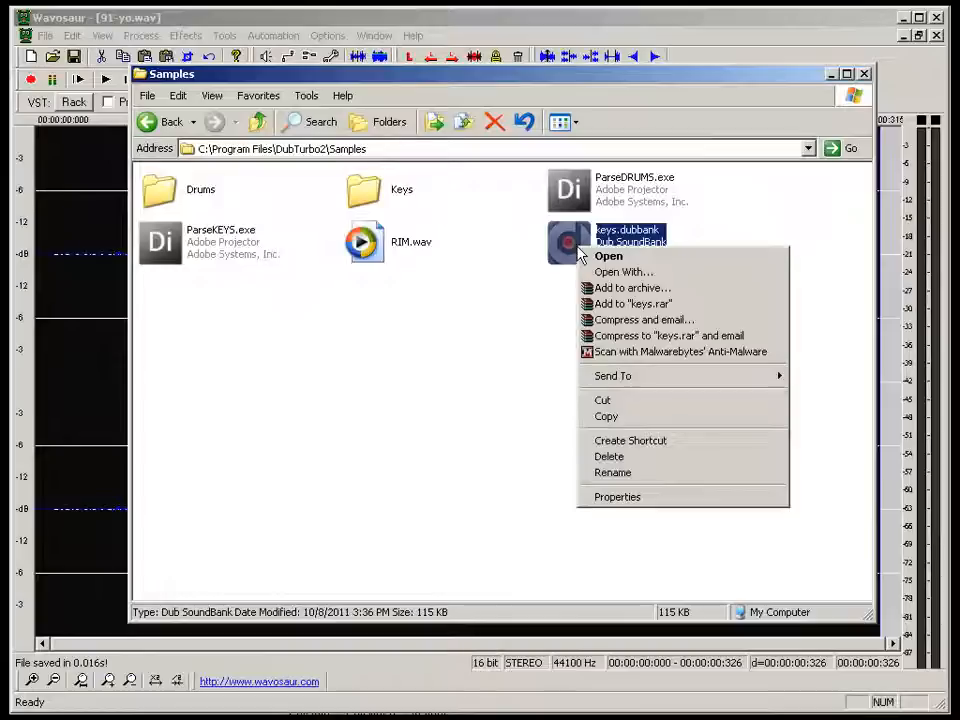
click(638, 402)
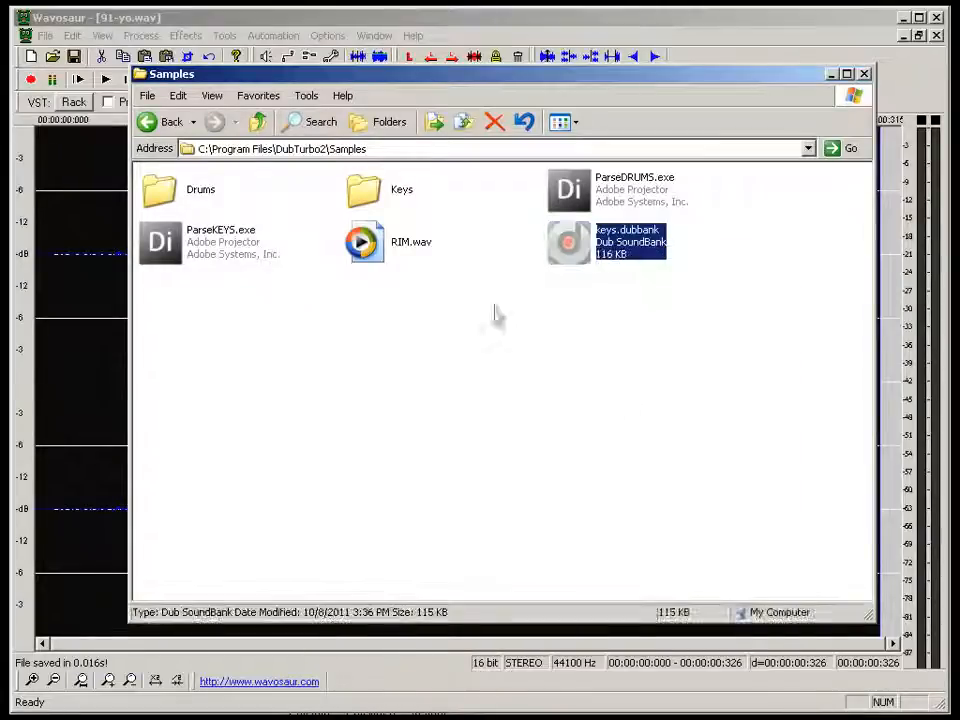
Paste keys.dubbank into DubTurbo2's Data folder, replacing the existing file.
click(257, 124)
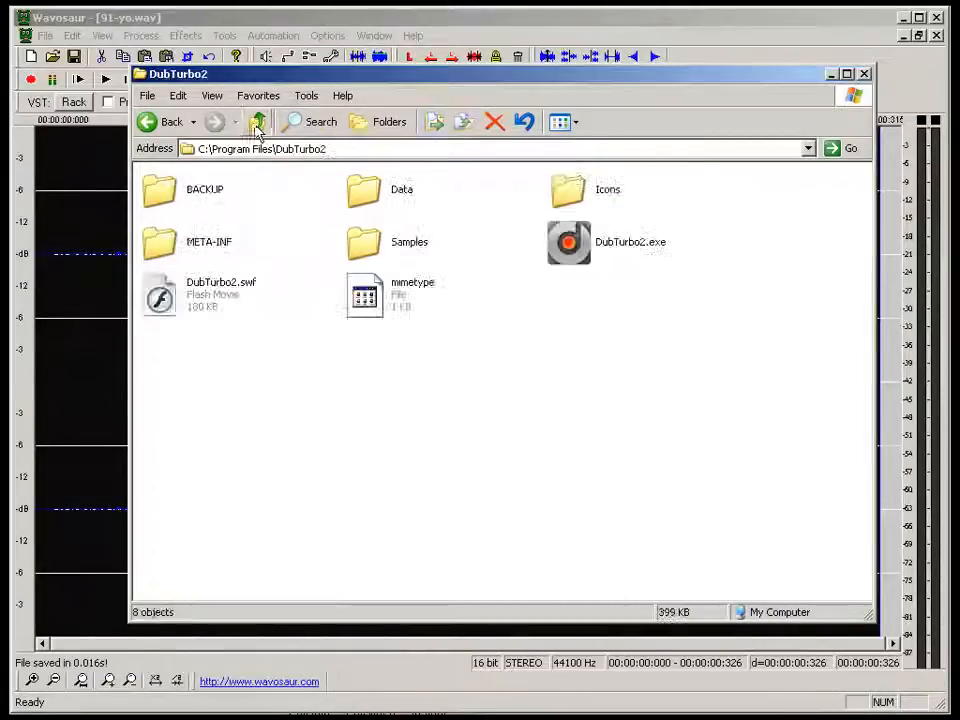
double_click(361, 207)
right_click(363, 268)
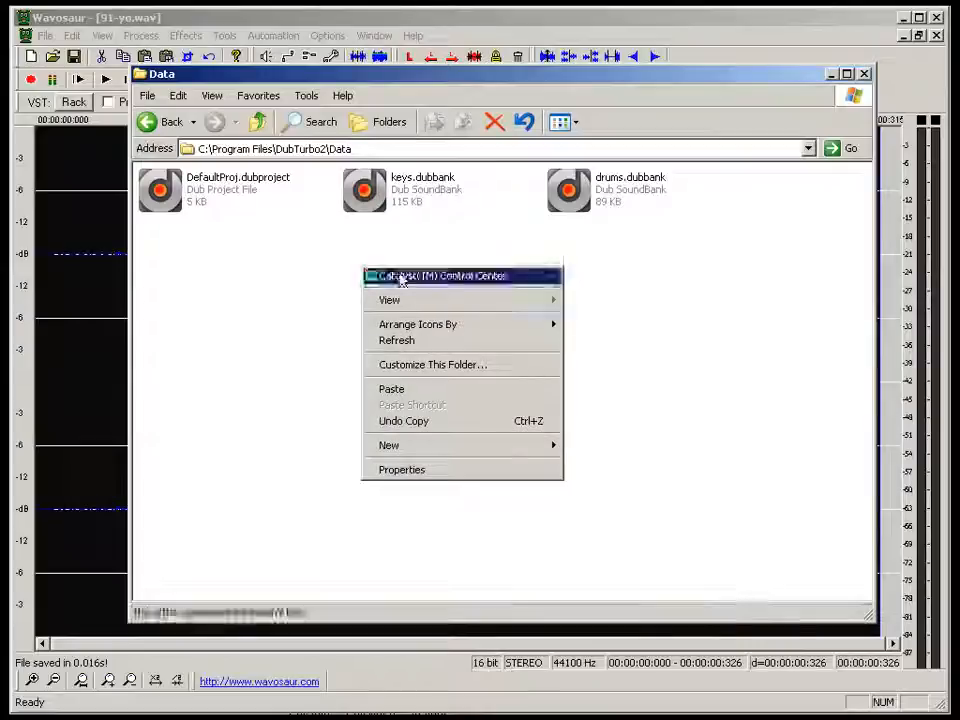
click(454, 389)
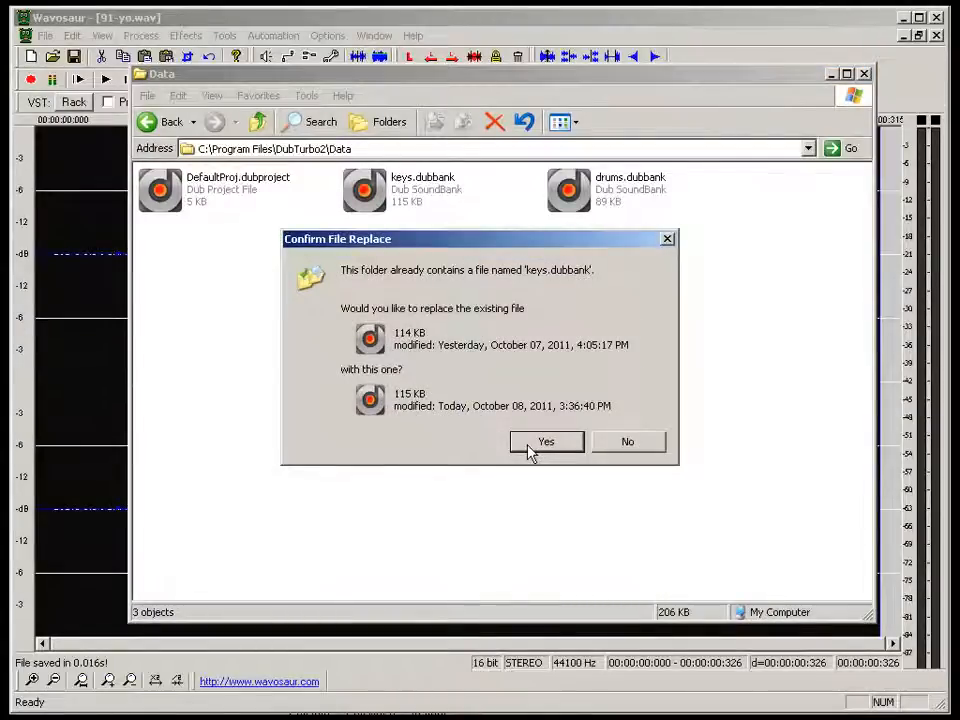
click(530, 446)
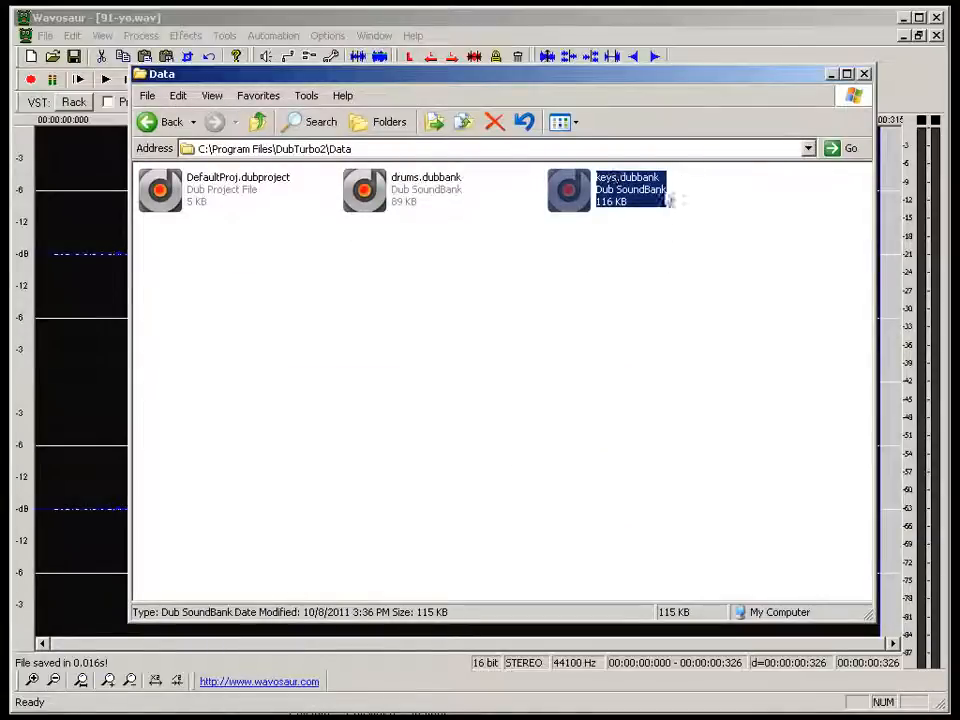
Examine the drums.dubbank and keys.dubbank files in DubTurbo2's Data folder and their originals in BACKUP\Data.
click(258, 122)
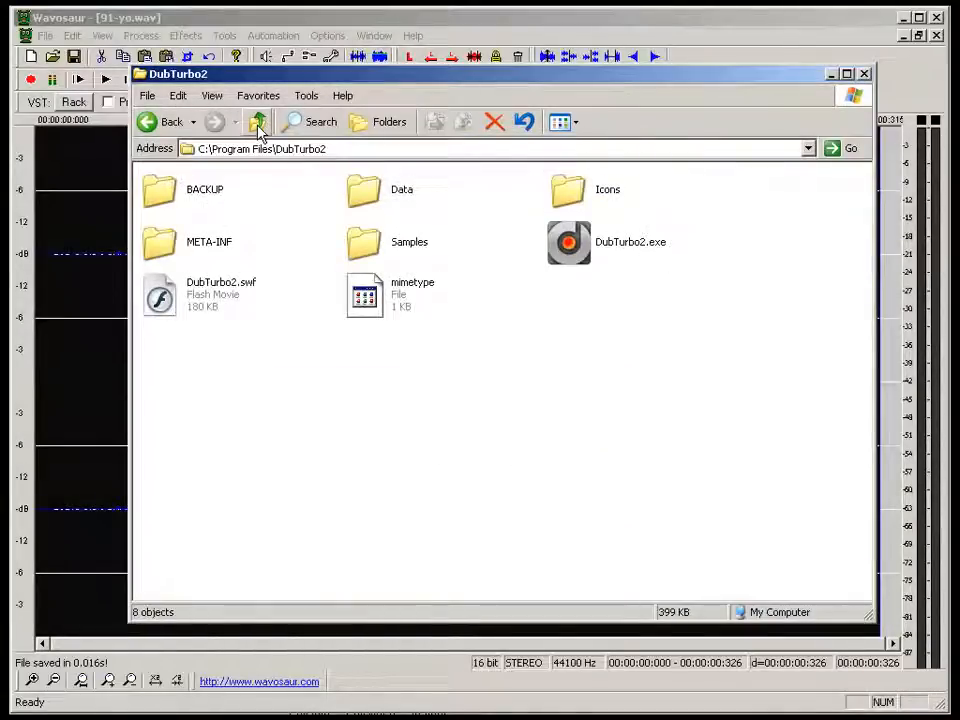
double_click(383, 195)
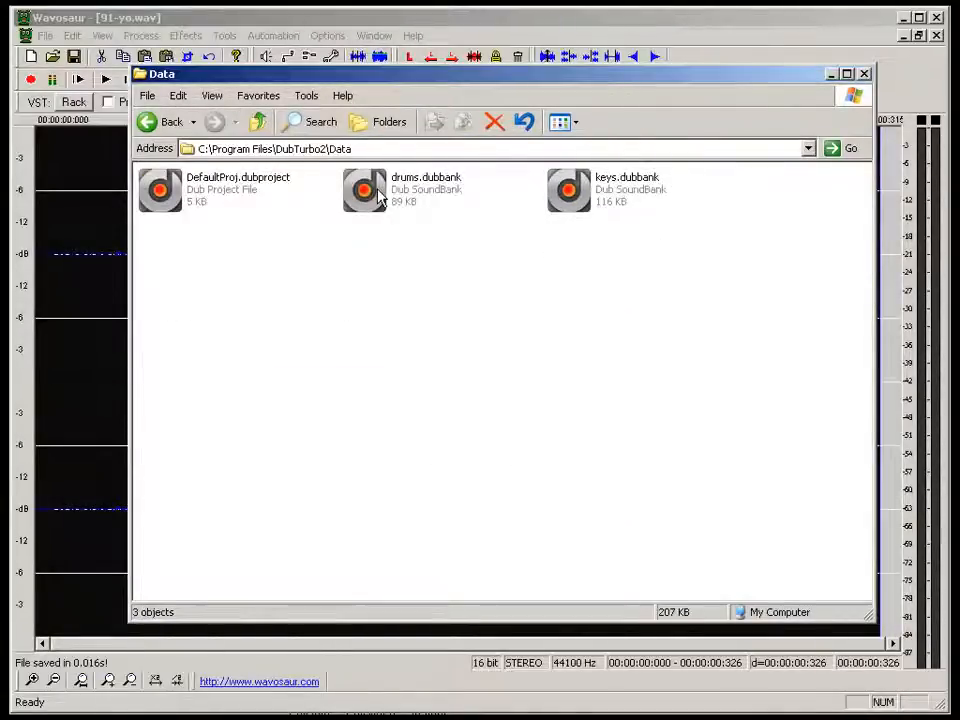
click(172, 124)
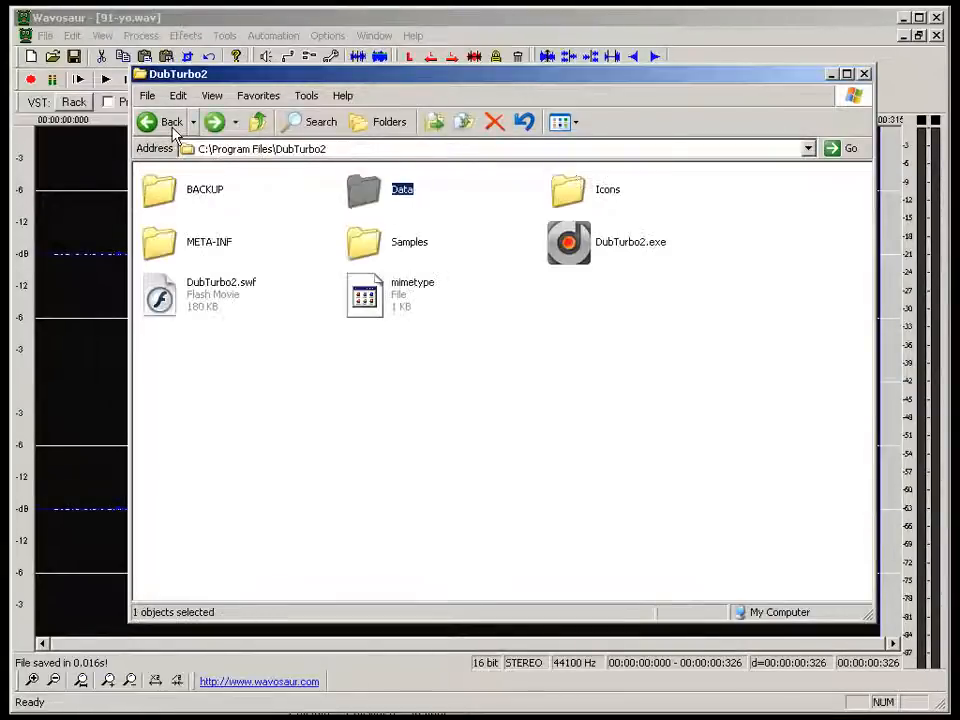
double_click(160, 195)
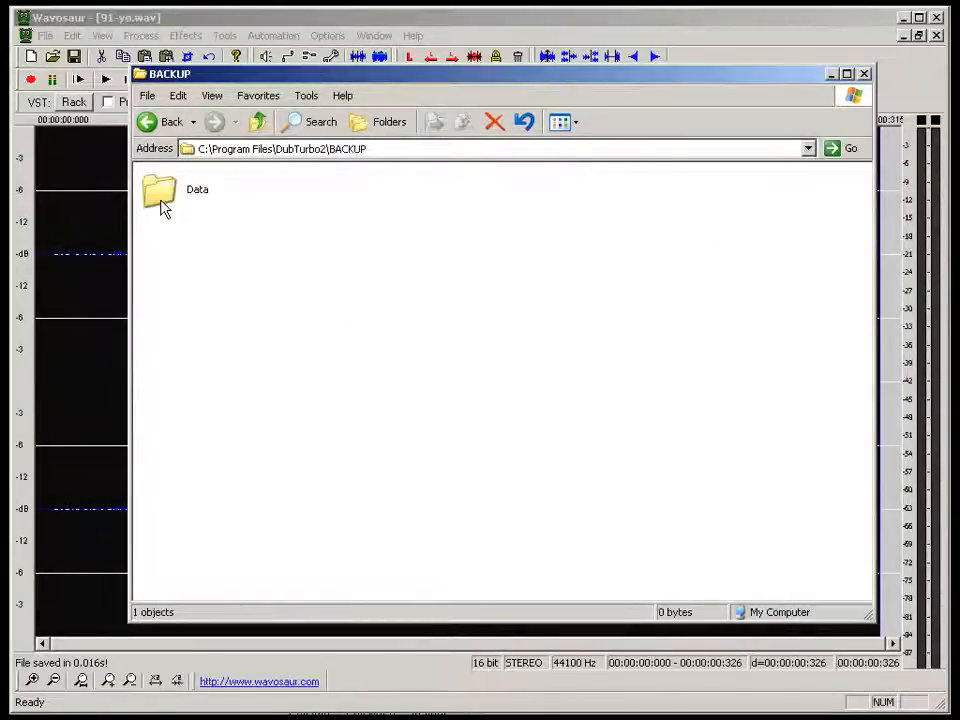
double_click(163, 207)
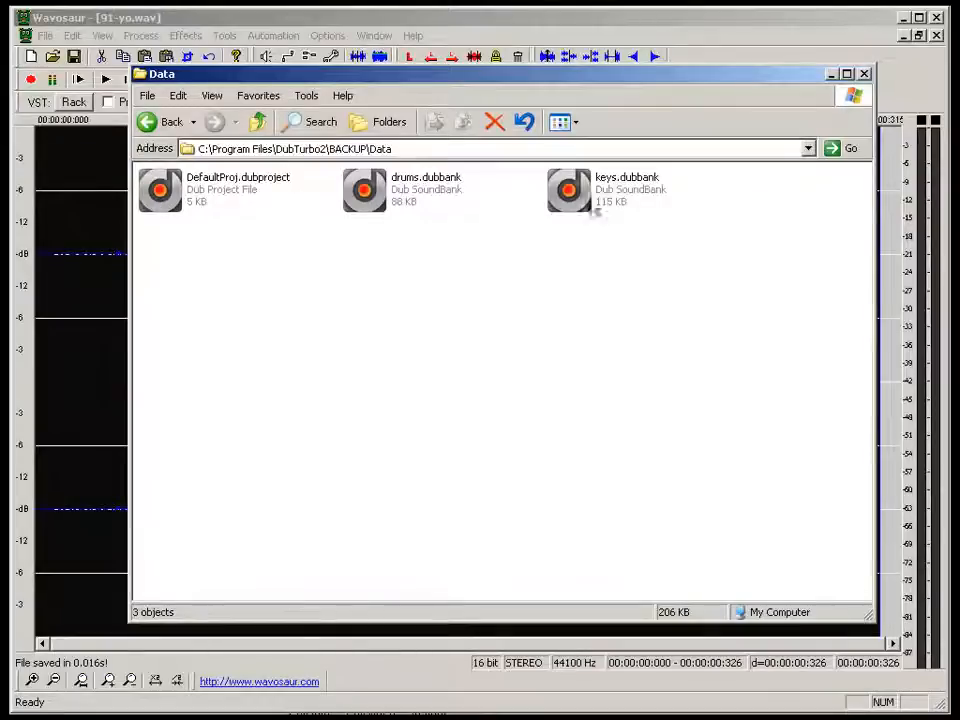
drag(339, 281, 630, 175)
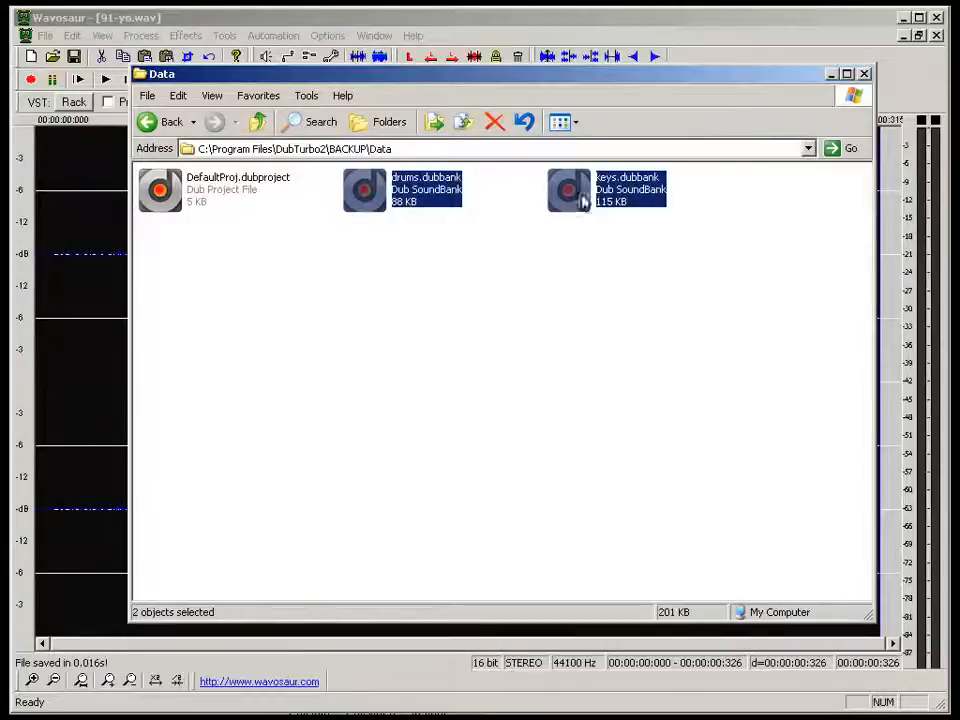
click(163, 124)
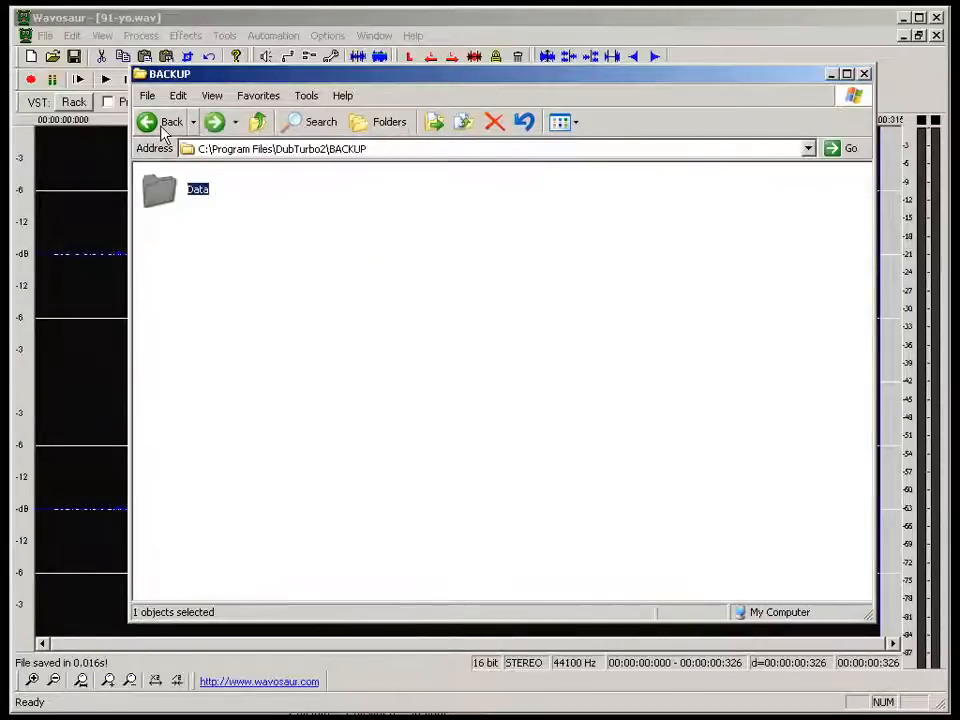
click(165, 124)
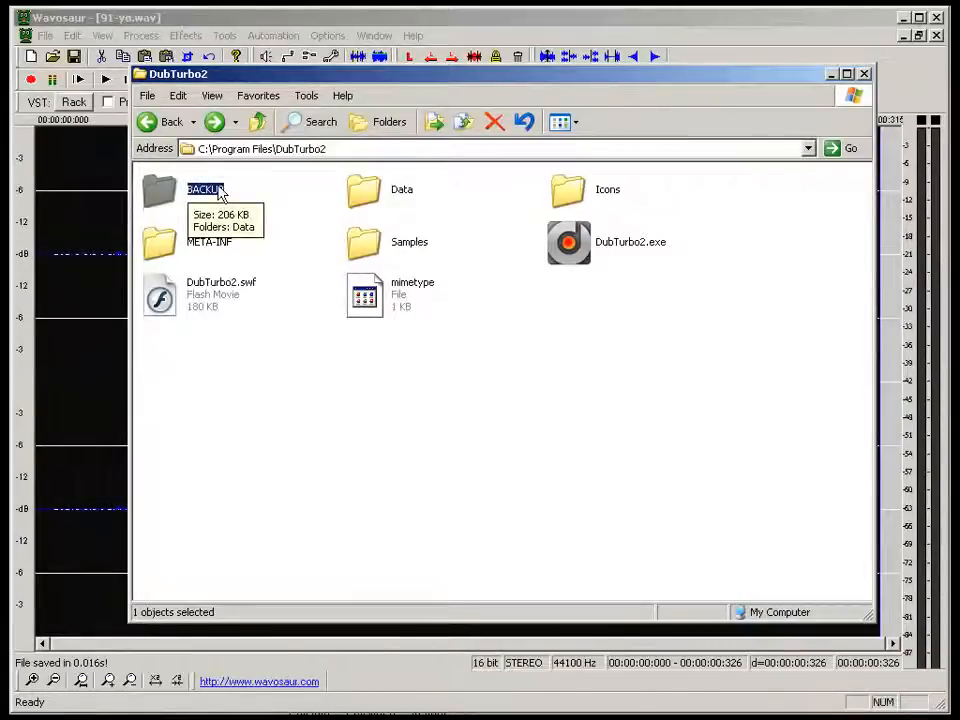
double_click(401, 192)
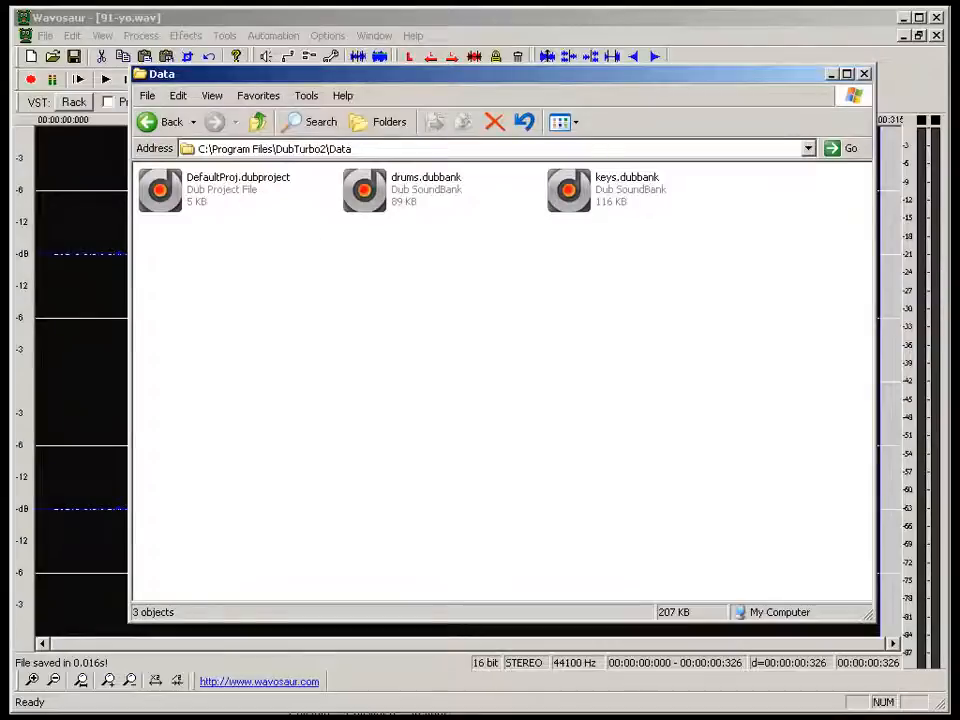
click(146, 122)
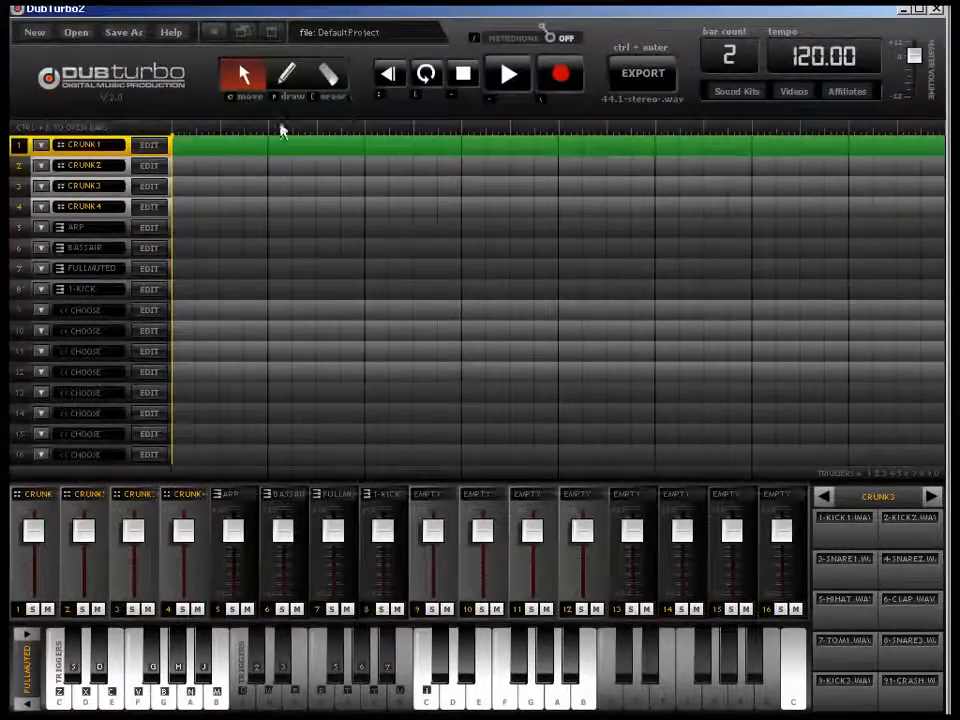
In DubTurbo, fill both bars of track 1 with the CRUNK1 pattern and set the tempo to 190.
click(287, 78)
click(200, 150)
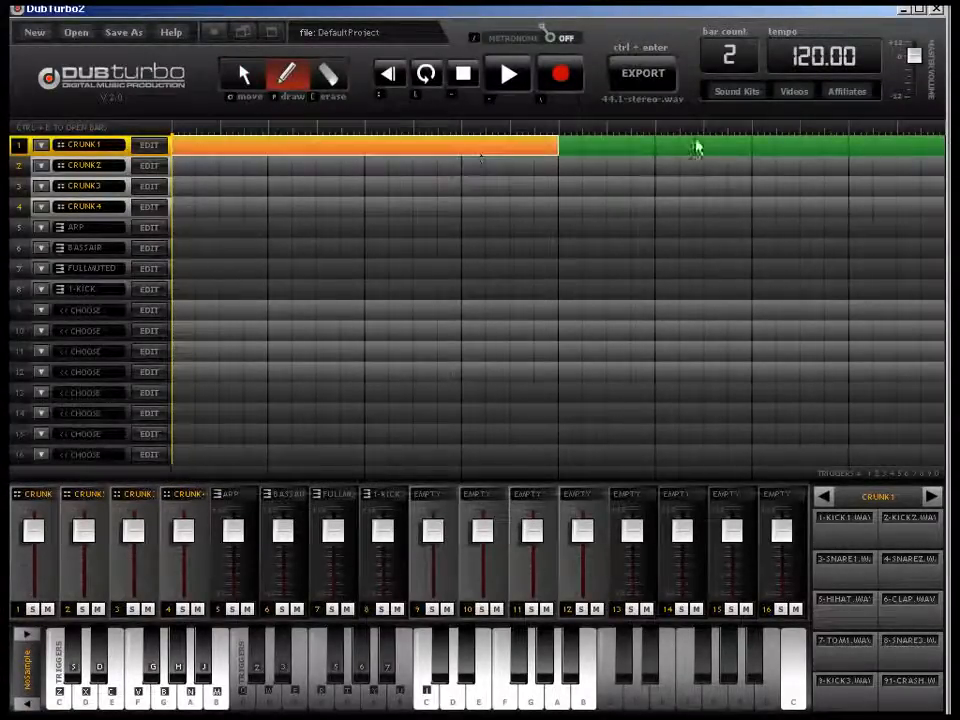
click(697, 147)
double_click(824, 56)
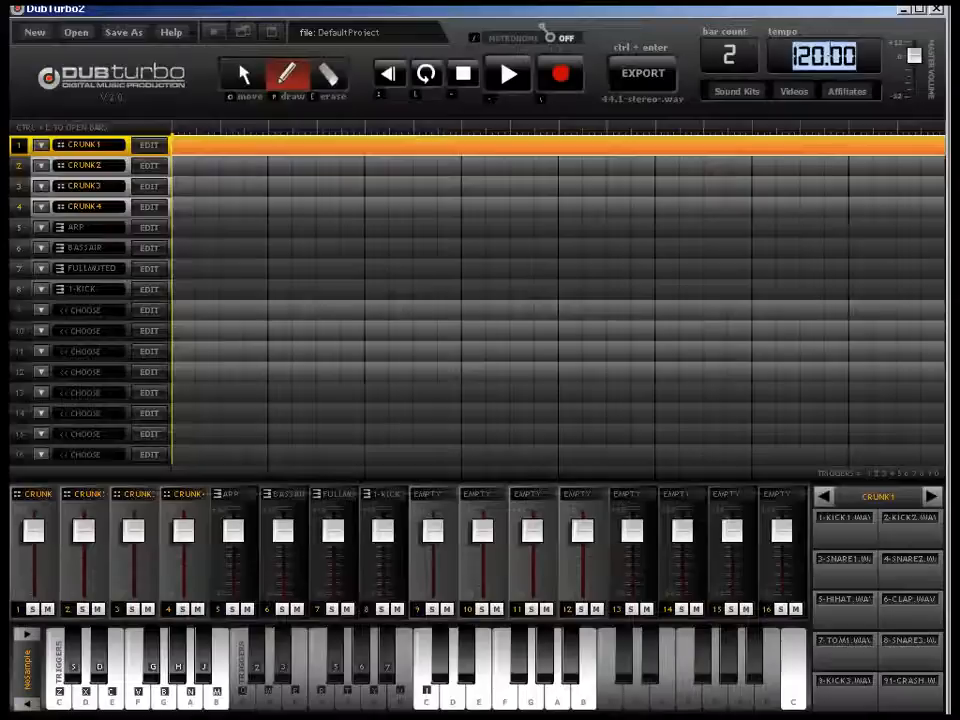
text(190)
key(Return)
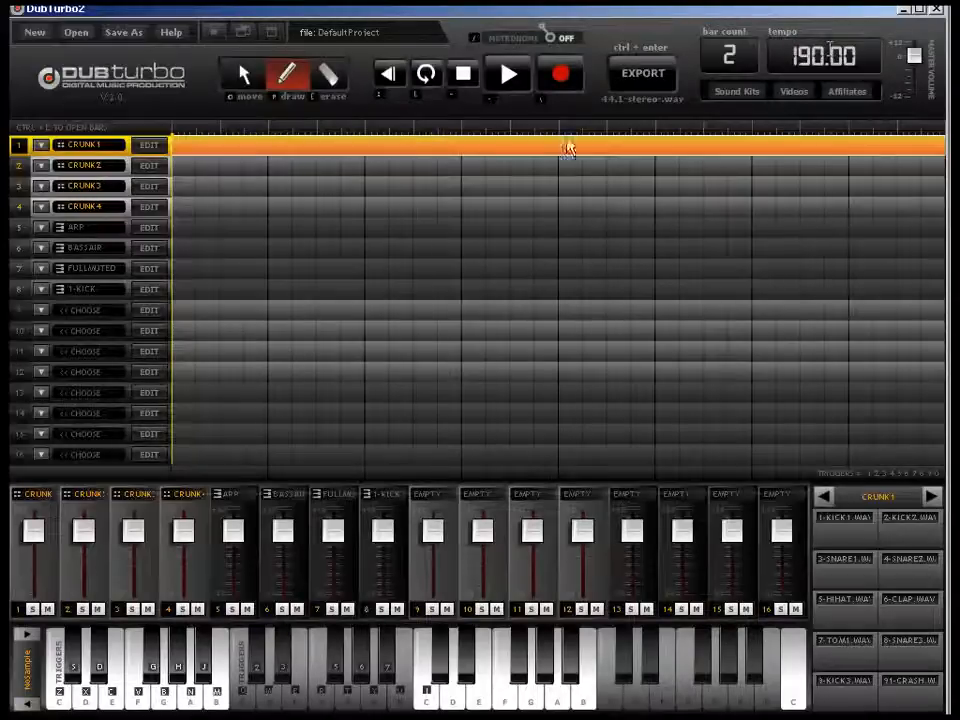
Open track 1 in the drum editor and draw 1-KICK1.WAV on steps 1, 17 and 21 and 3-SNARE1.WAV on 9 and 25.
click(162, 145)
click(302, 74)
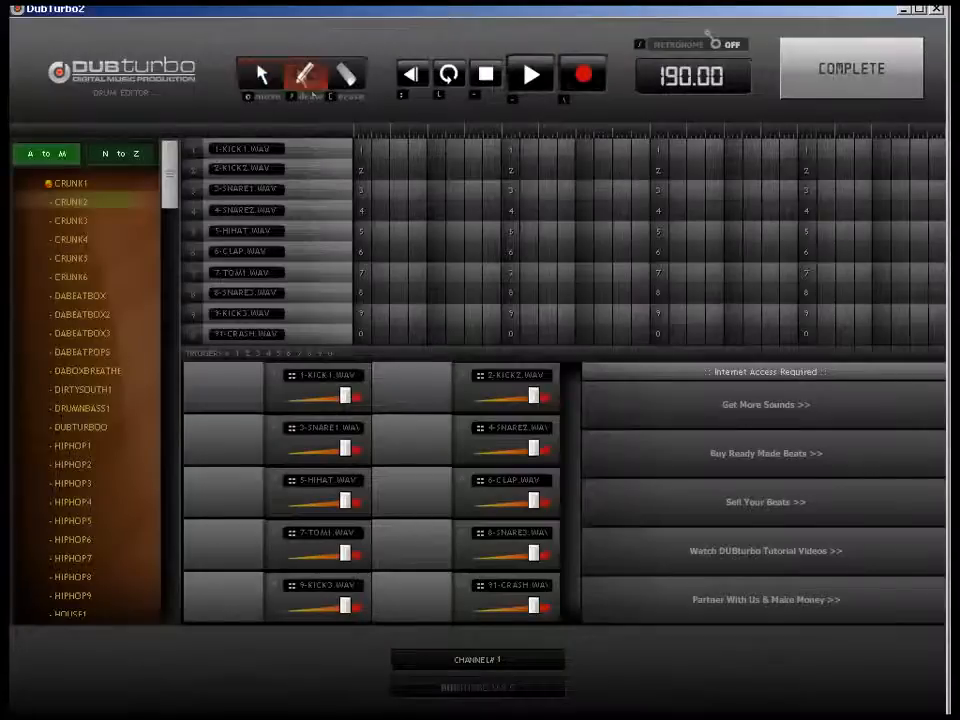
click(362, 149)
click(510, 190)
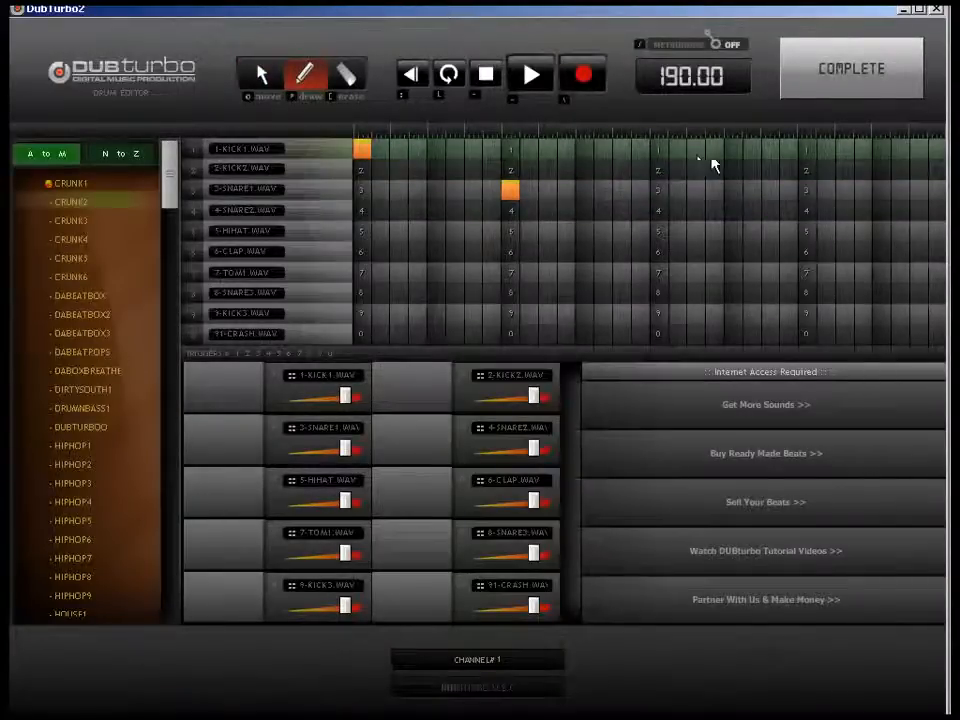
click(659, 149)
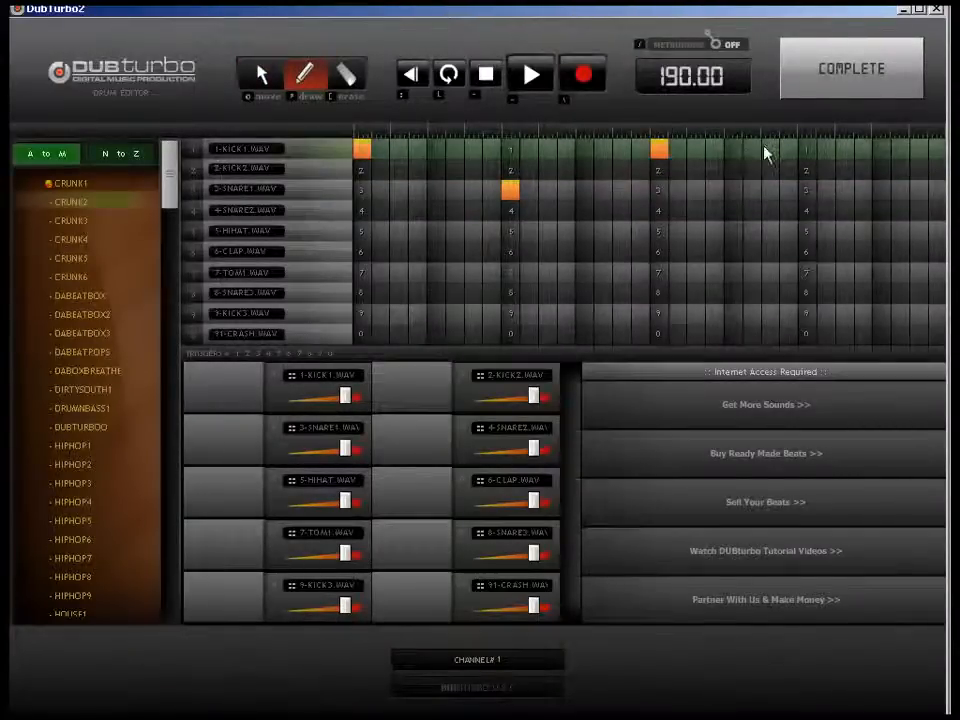
click(733, 149)
click(808, 190)
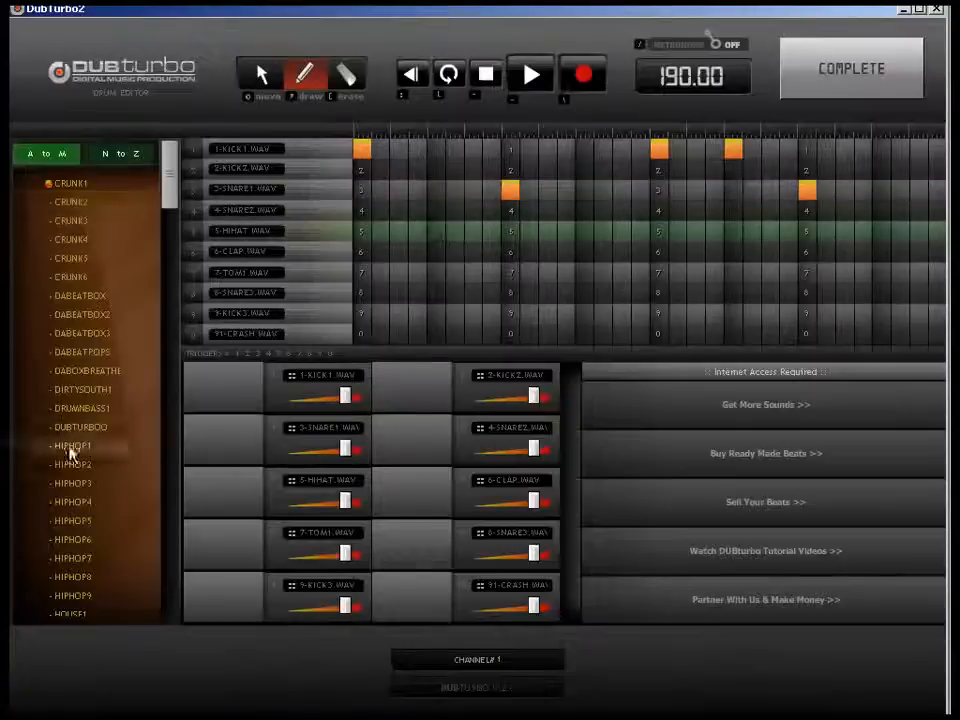
Load the HIPHOP7 kit and draw 6-OPENHAT.WAV on step 3 and 5-SHAKER.WAV on steps 11, 19, 27 and 31.
click(86, 558)
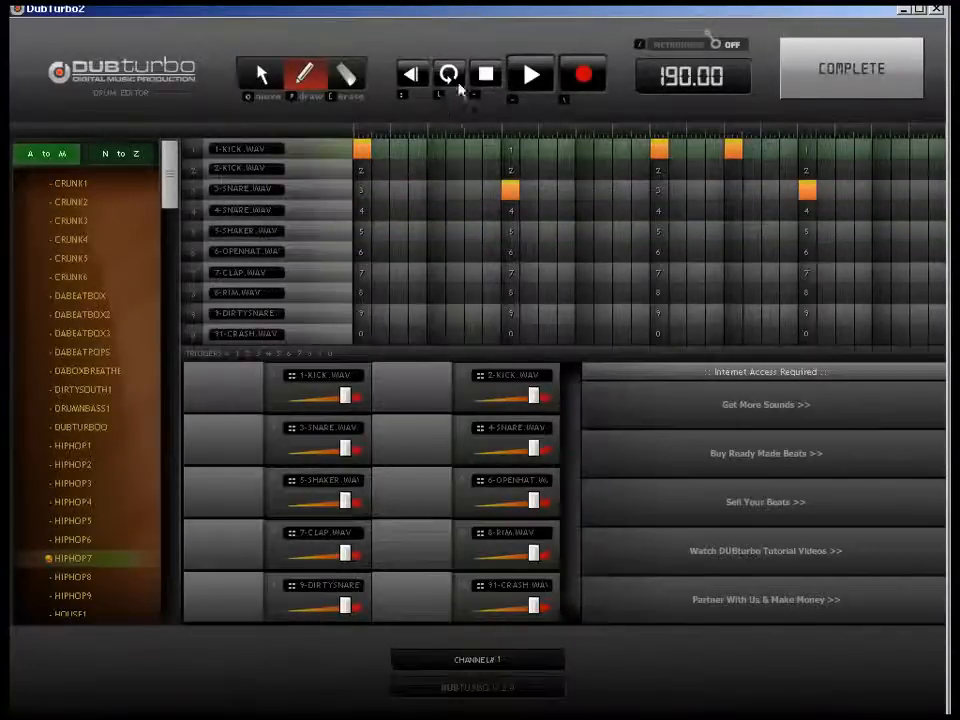
click(398, 252)
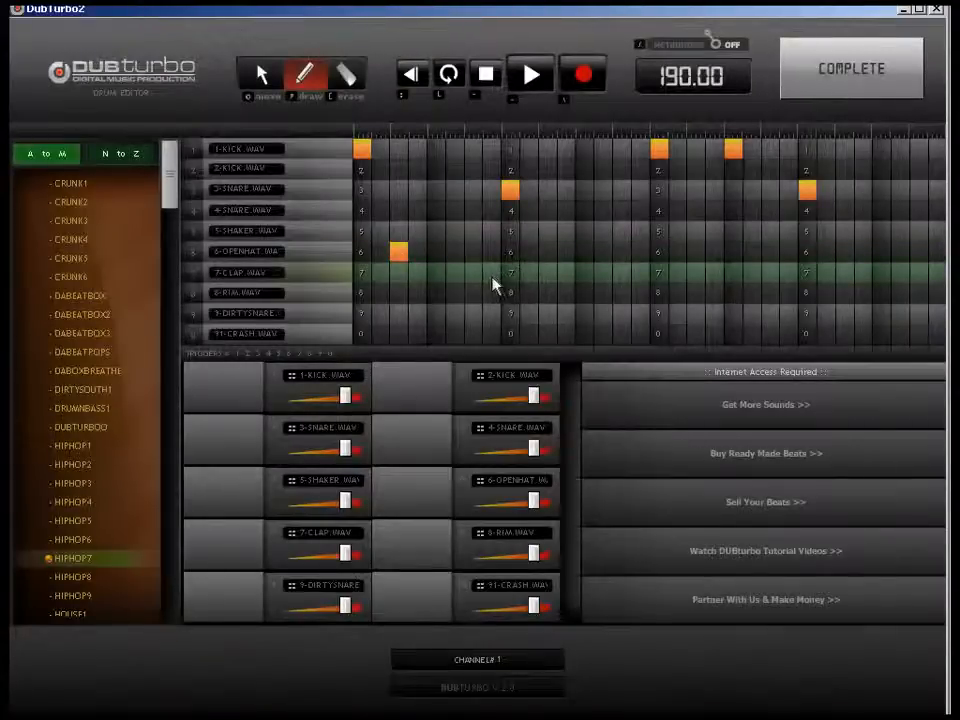
click(548, 232)
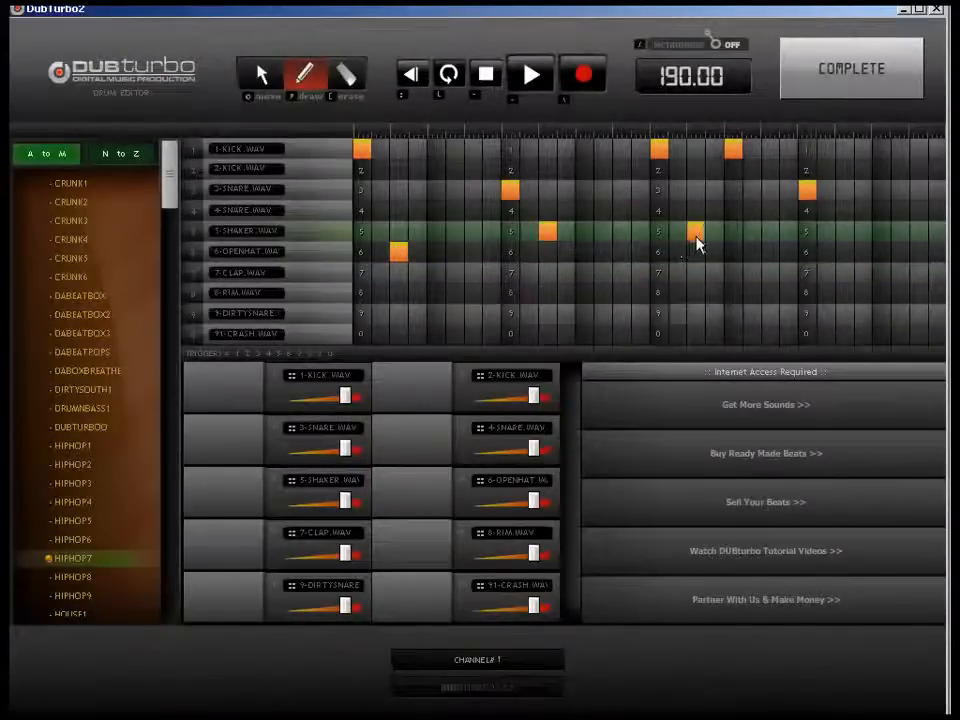
click(845, 232)
click(918, 232)
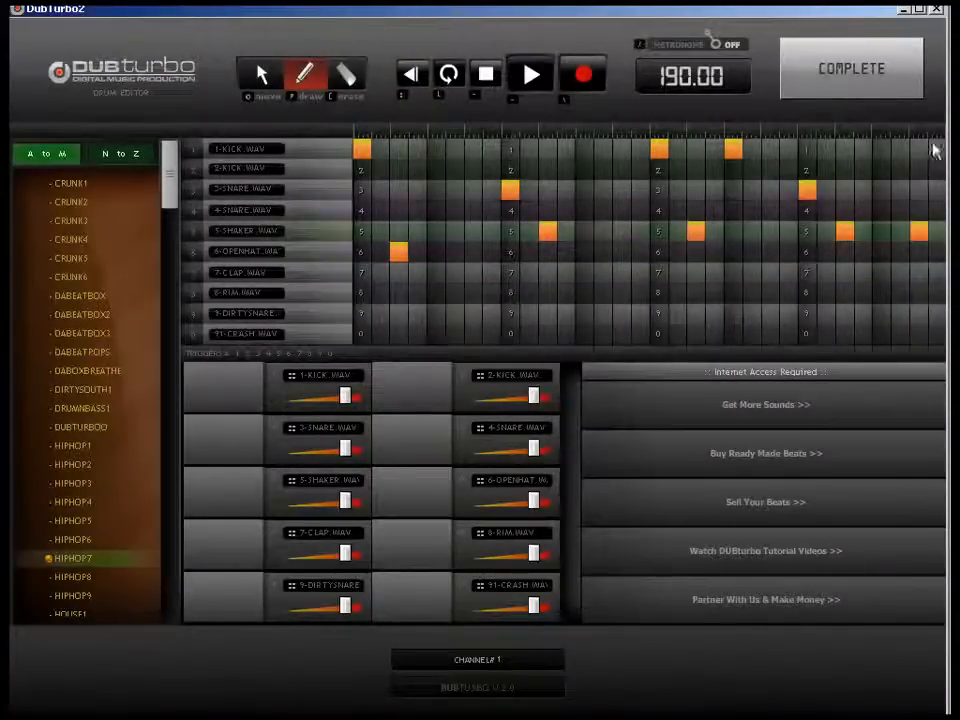
Move the 6-OPENHAT.WAV hit to step 5 and the 5-SHAKER.WAV hits on steps 11, 19 and 27 to 13, 21 and 29.
click(262, 75)
mouse_move(398, 253)
mouse_down()
mouse_move(470, 262)
mouse_move(448, 262)
mouse_up()
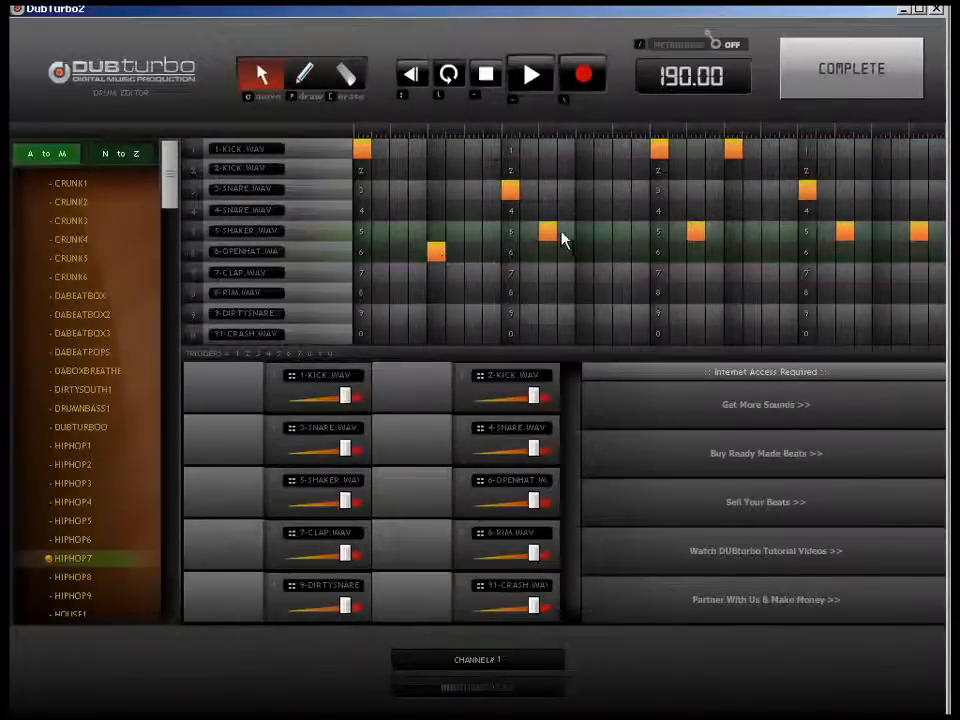
drag(550, 234, 585, 236)
drag(694, 236, 733, 242)
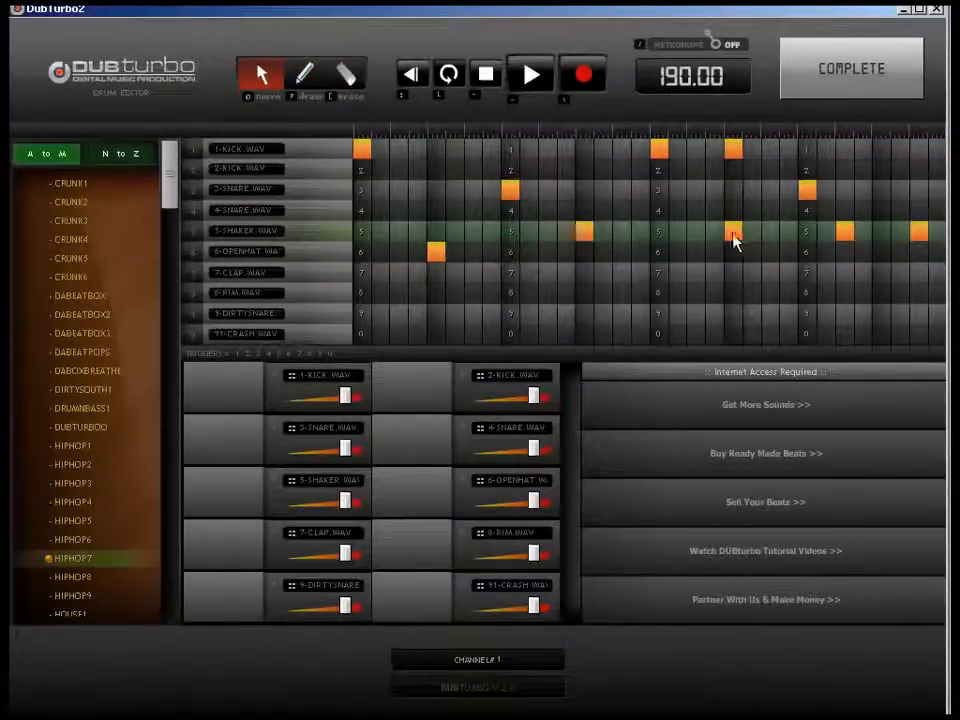
drag(845, 232, 879, 231)
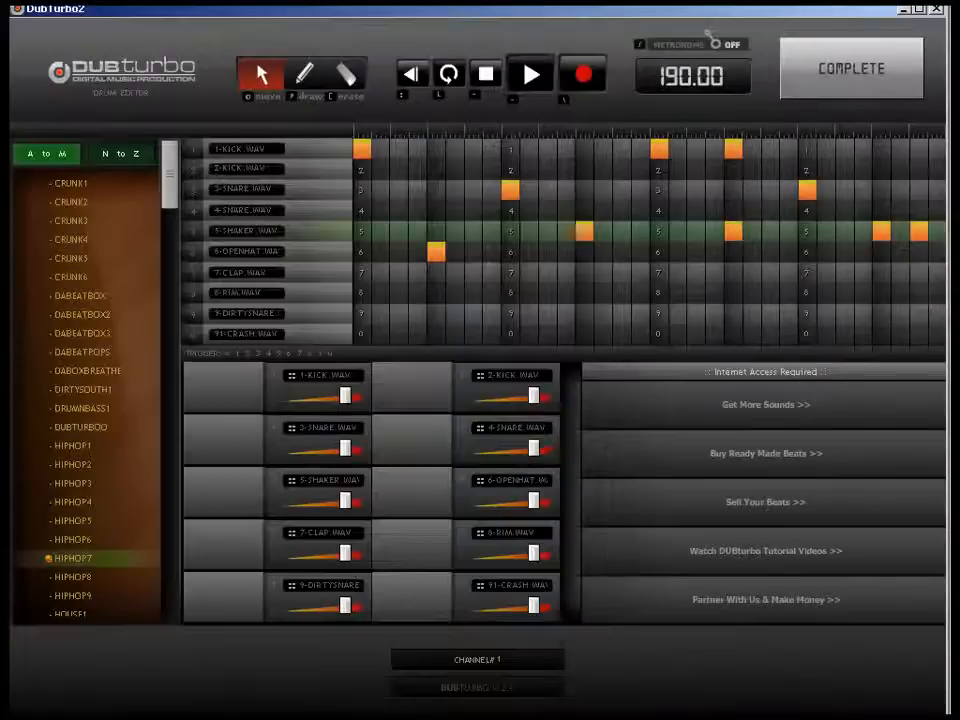
Draw 5-SHAKER.WAV on steps 3 and 5 and finish editing the drum pattern.
click(304, 74)
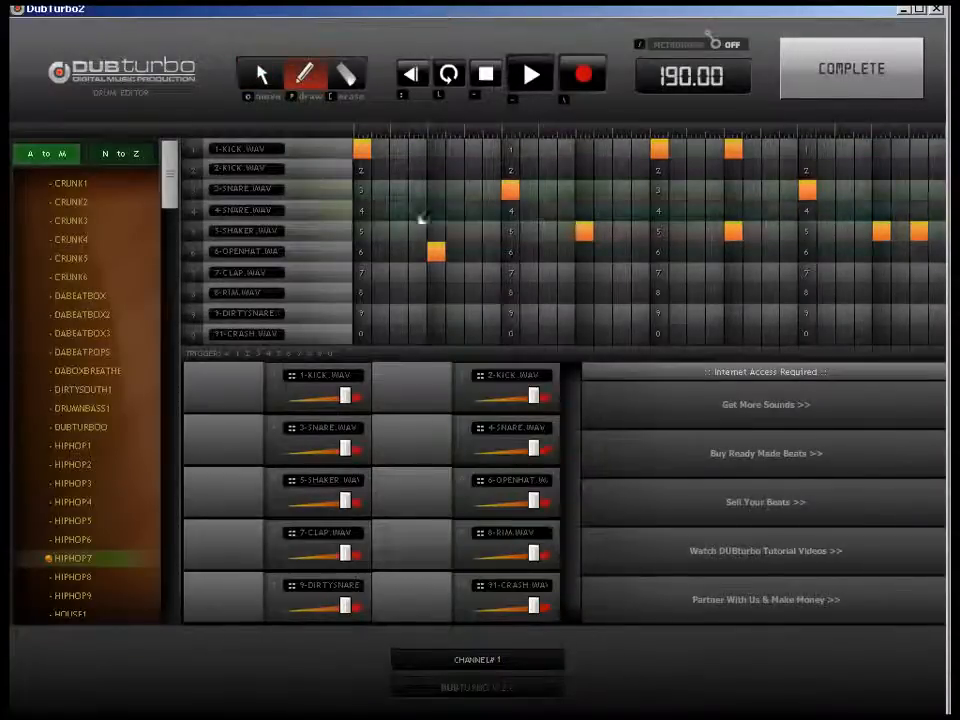
click(436, 231)
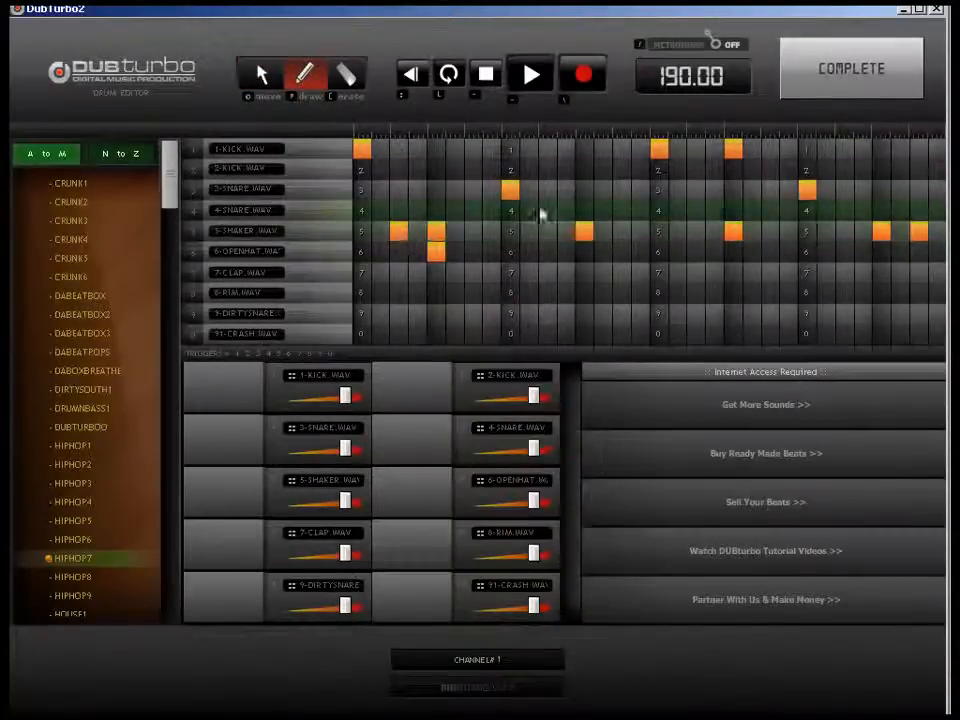
click(822, 92)
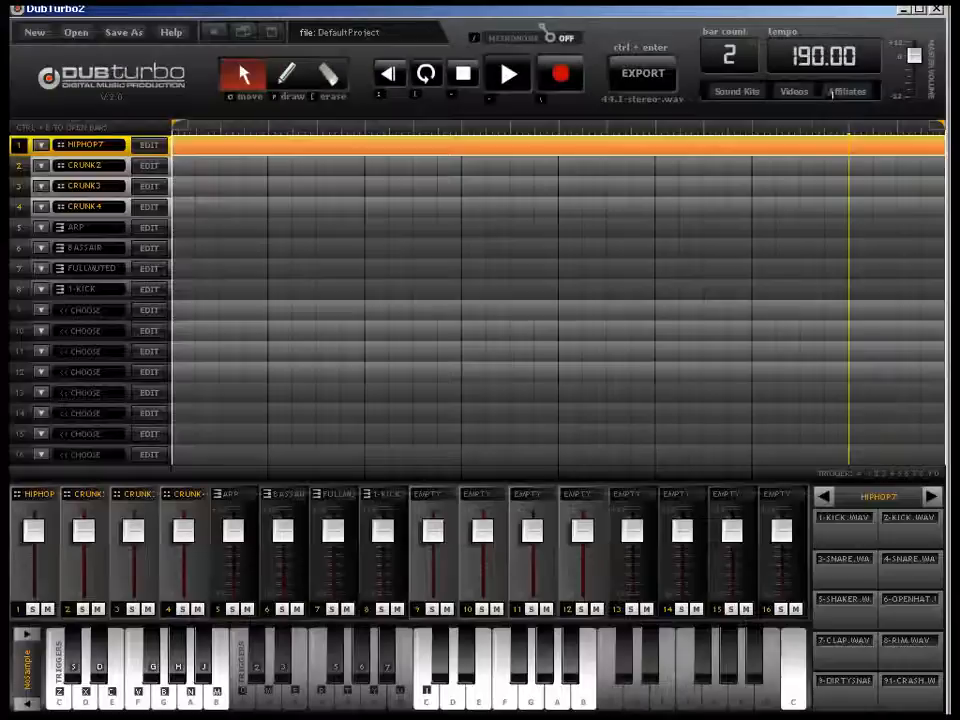
Fill both bars of track 5 with a pattern and load 1-KICK from the ZZ-RANDOM bank in its key editor.
click(189, 230)
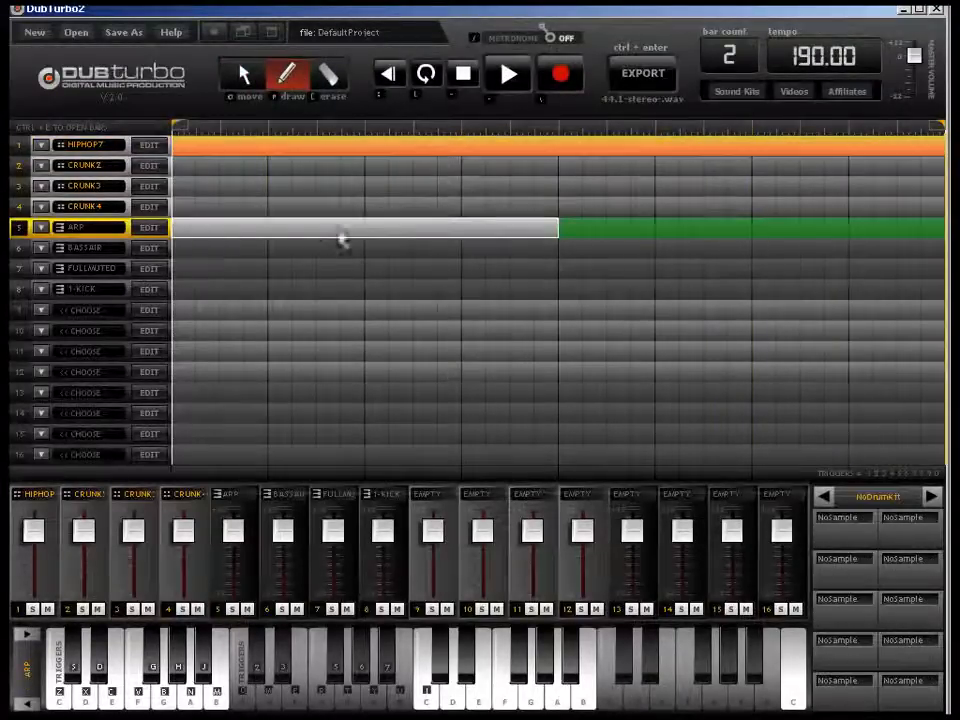
click(765, 229)
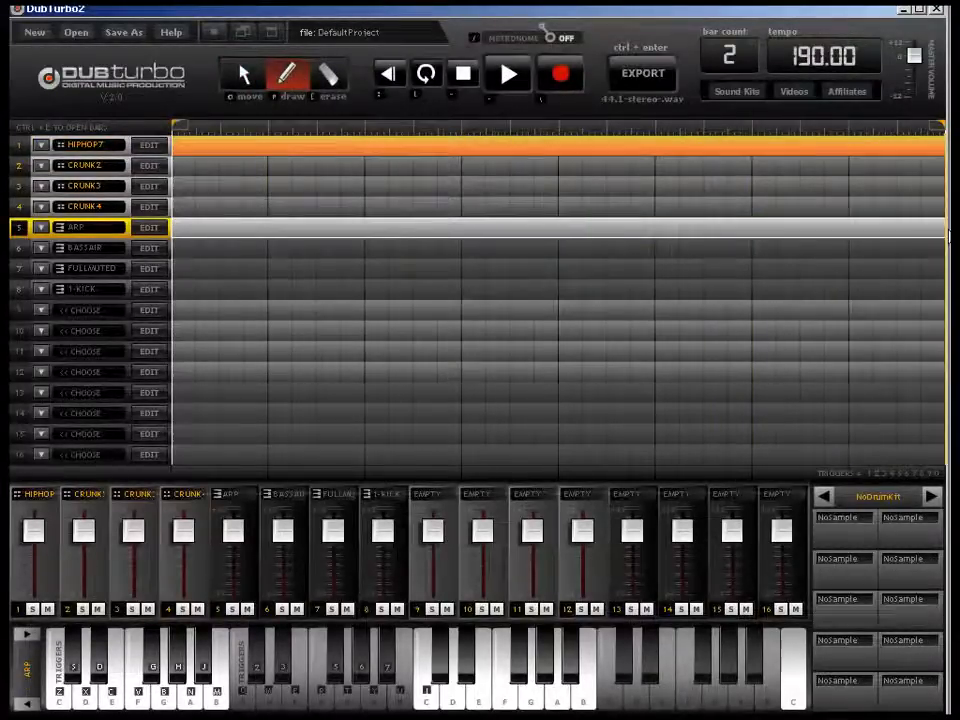
click(149, 229)
click(130, 156)
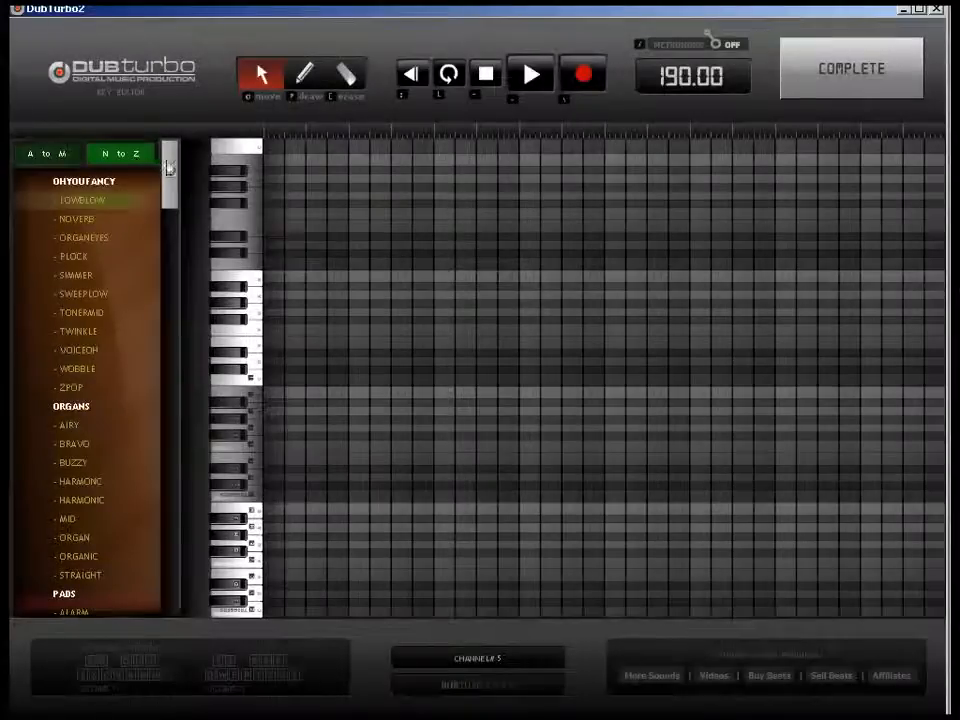
drag(168, 168, 163, 583)
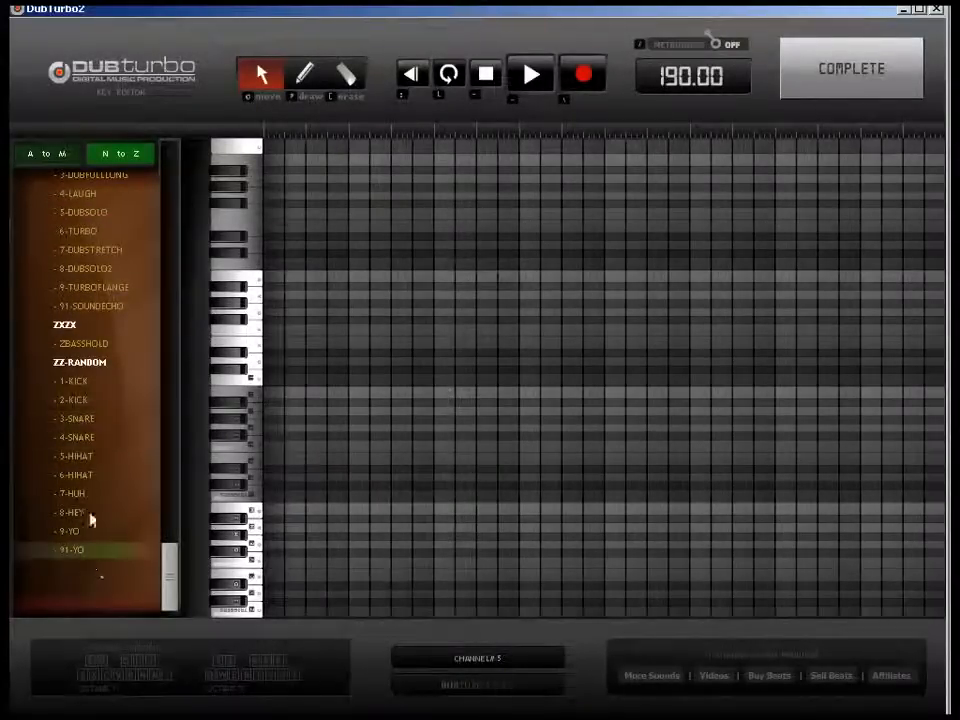
click(90, 384)
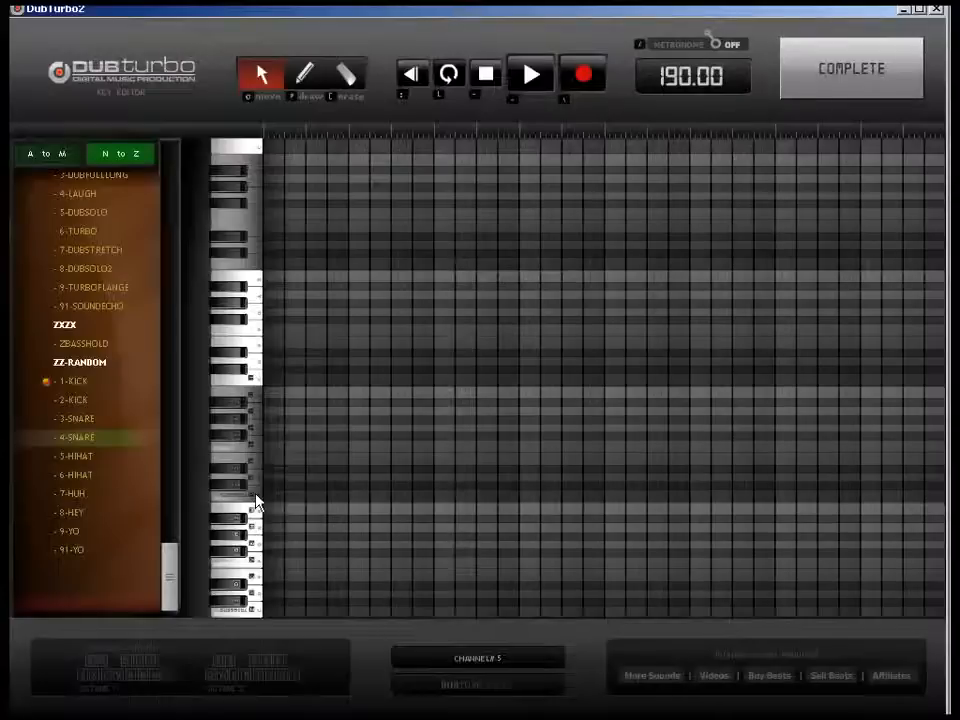
Draw a low 1-KICK melody with notes on steps 1, 3, 7, 8, 9, 11, 14, 16, 17 and 21.
click(314, 86)
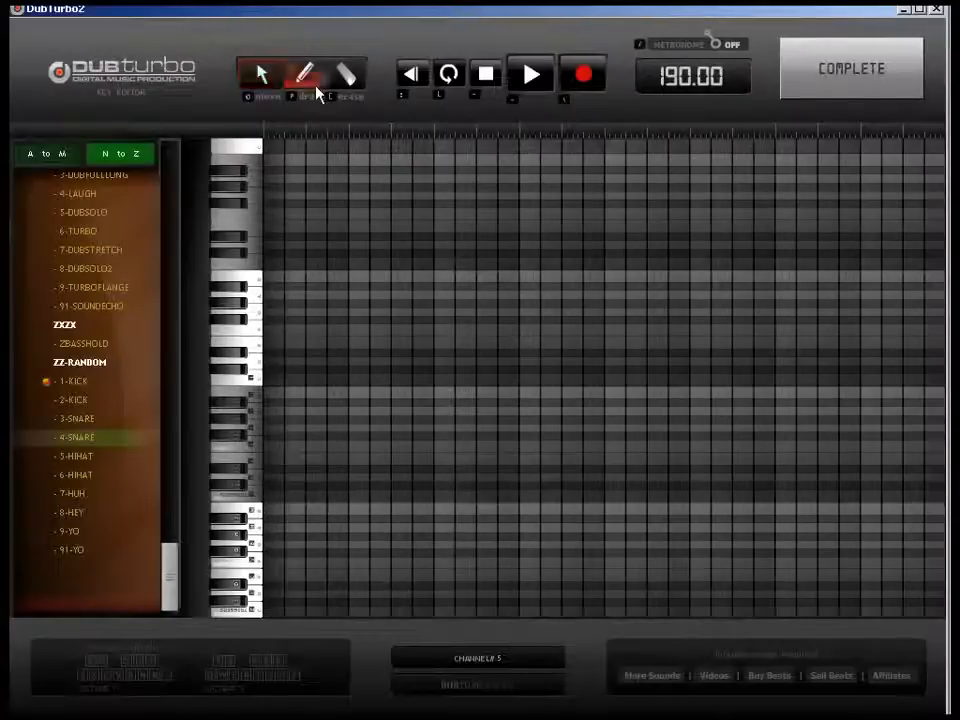
click(285, 497)
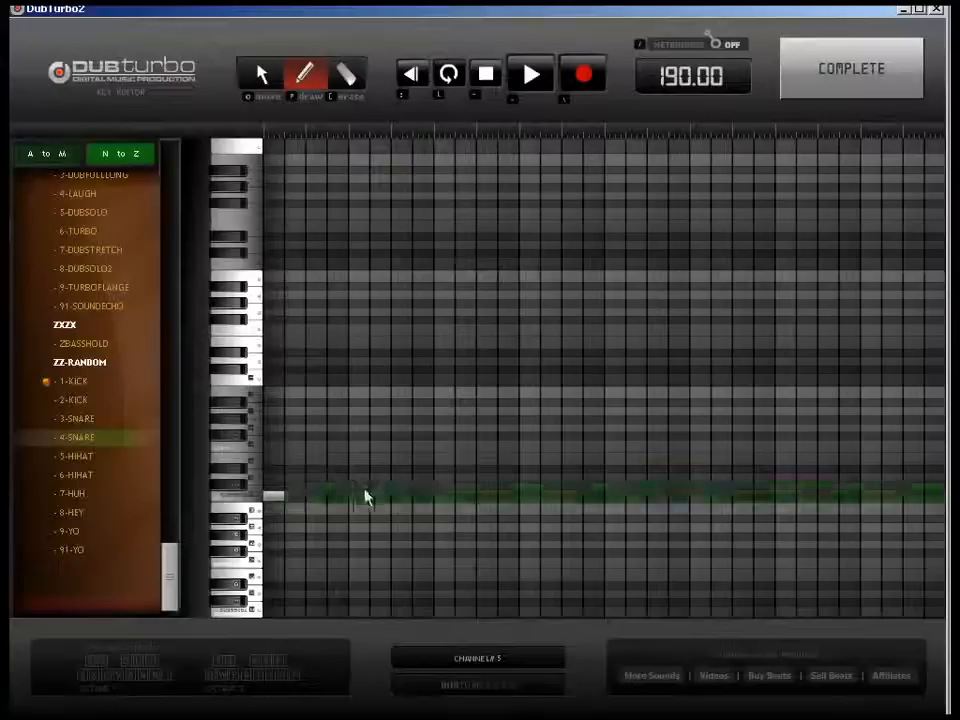
click(320, 538)
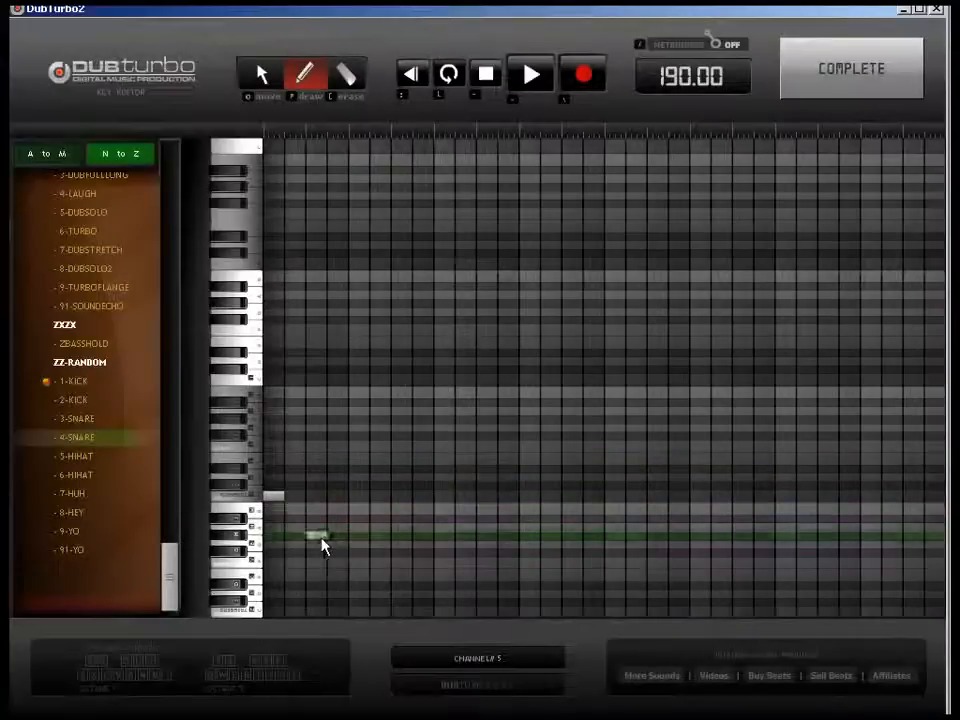
click(400, 497)
click(424, 509)
click(445, 497)
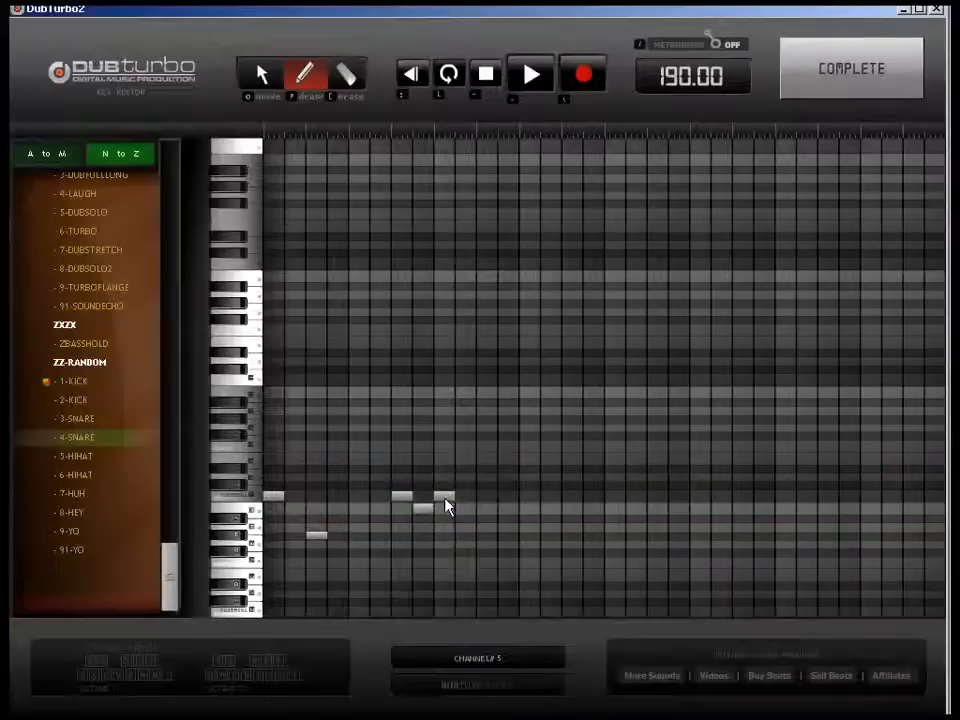
click(488, 537)
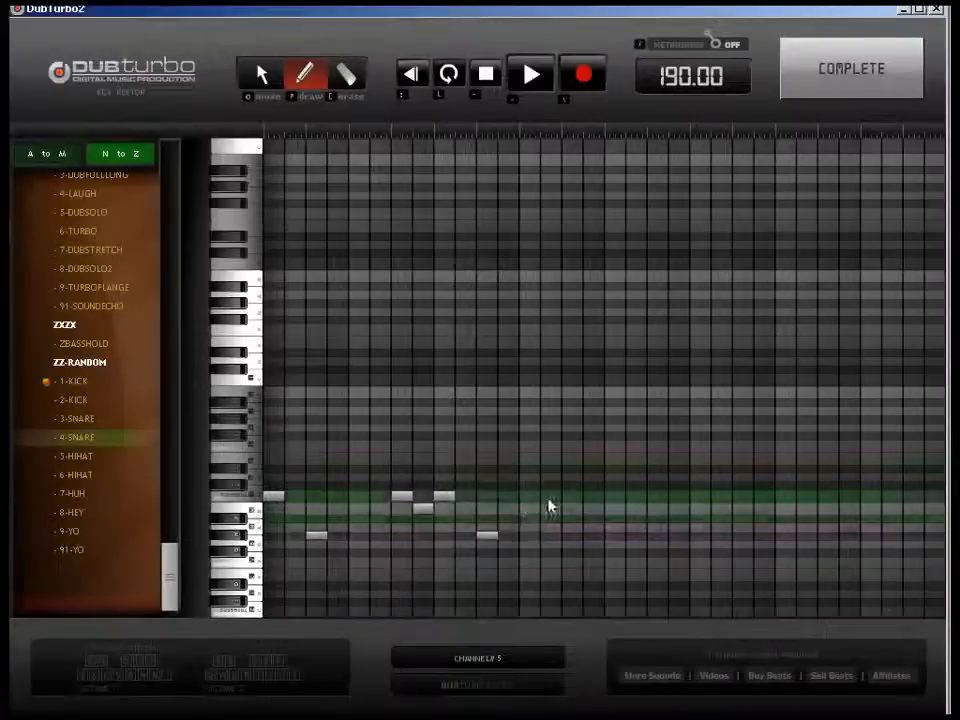
click(552, 497)
click(592, 460)
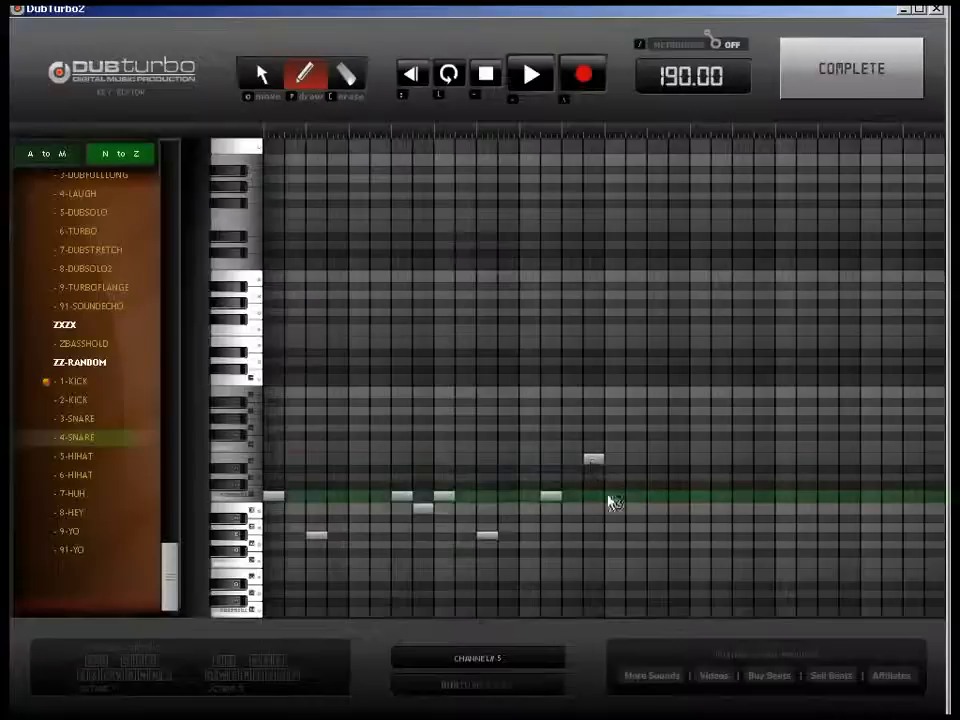
click(614, 497)
click(699, 537)
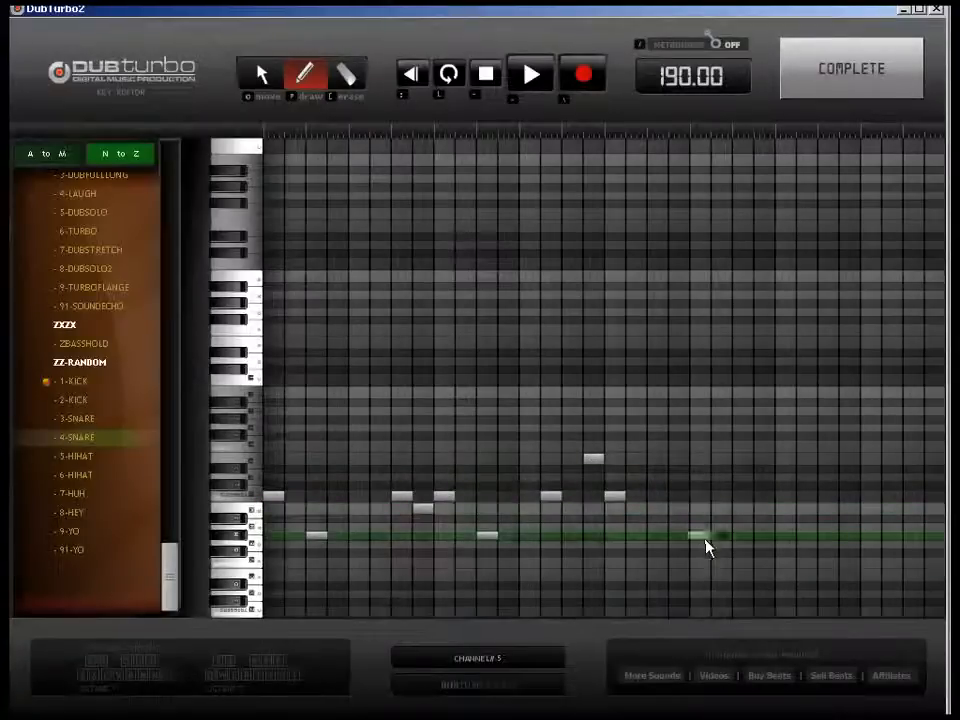
Draw a rising run of notes on step 23 and steps 25 to 32, finish editing, and play the beat.
click(742, 479)
click(806, 446)
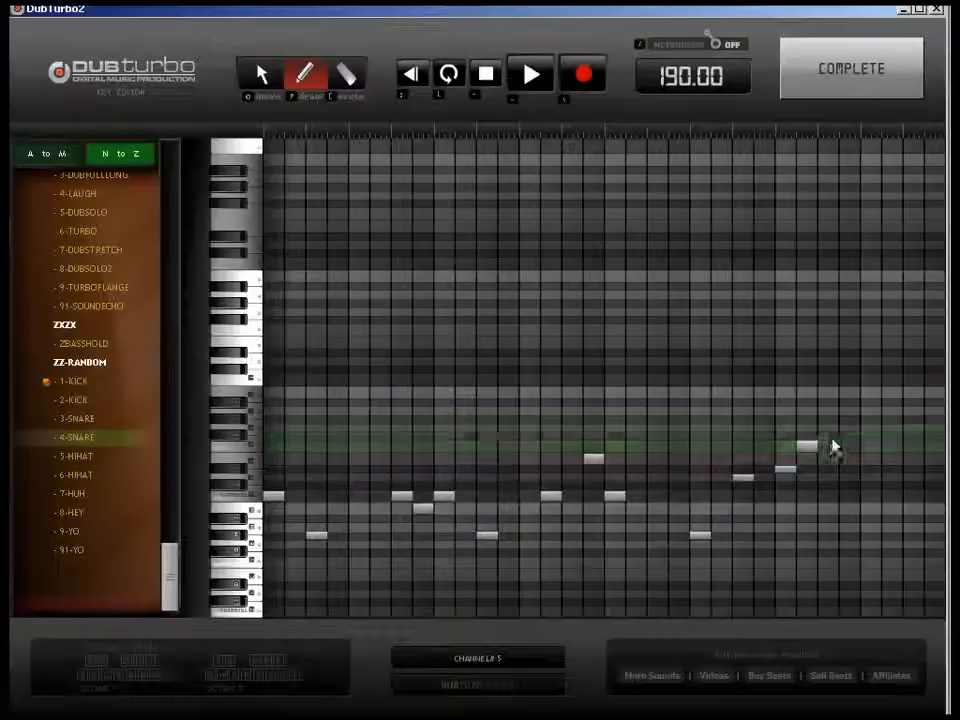
click(828, 436)
click(849, 419)
click(870, 402)
click(914, 380)
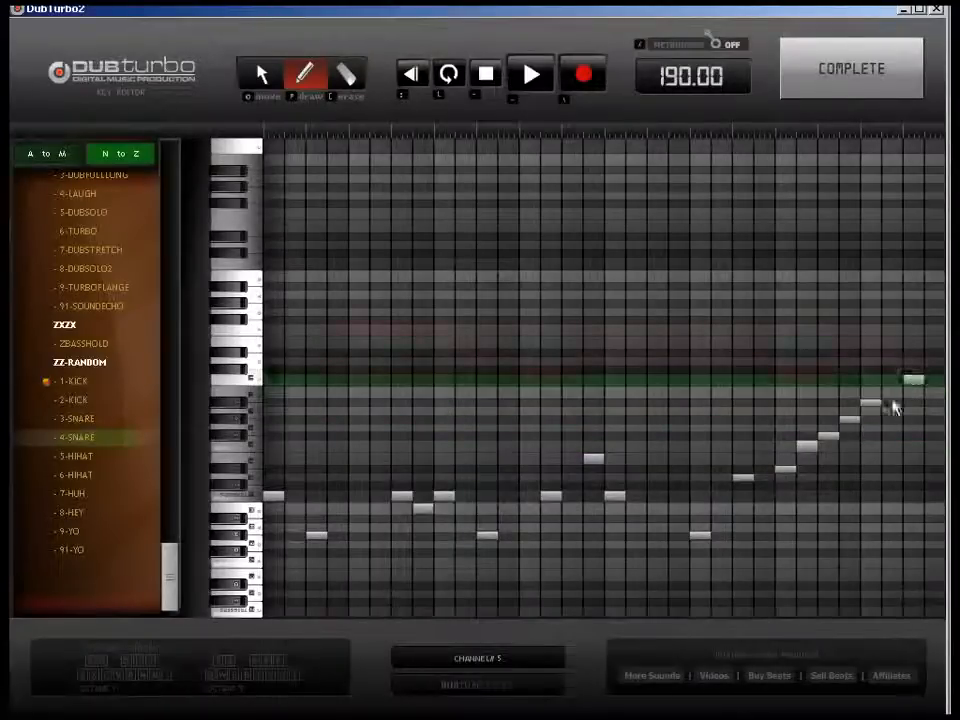
click(892, 392)
click(935, 332)
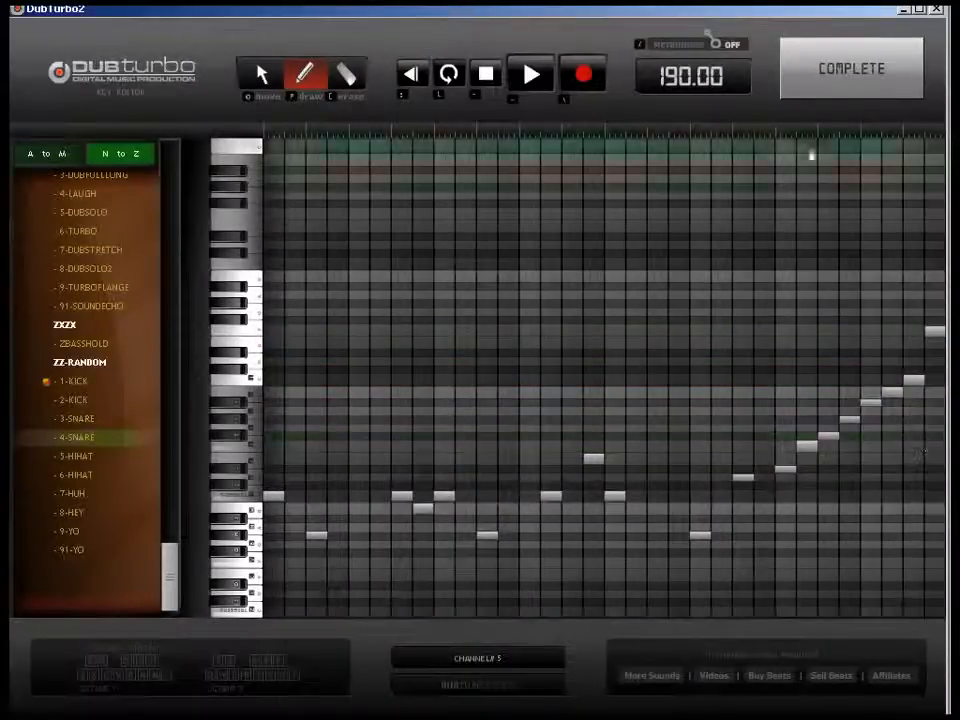
click(851, 68)
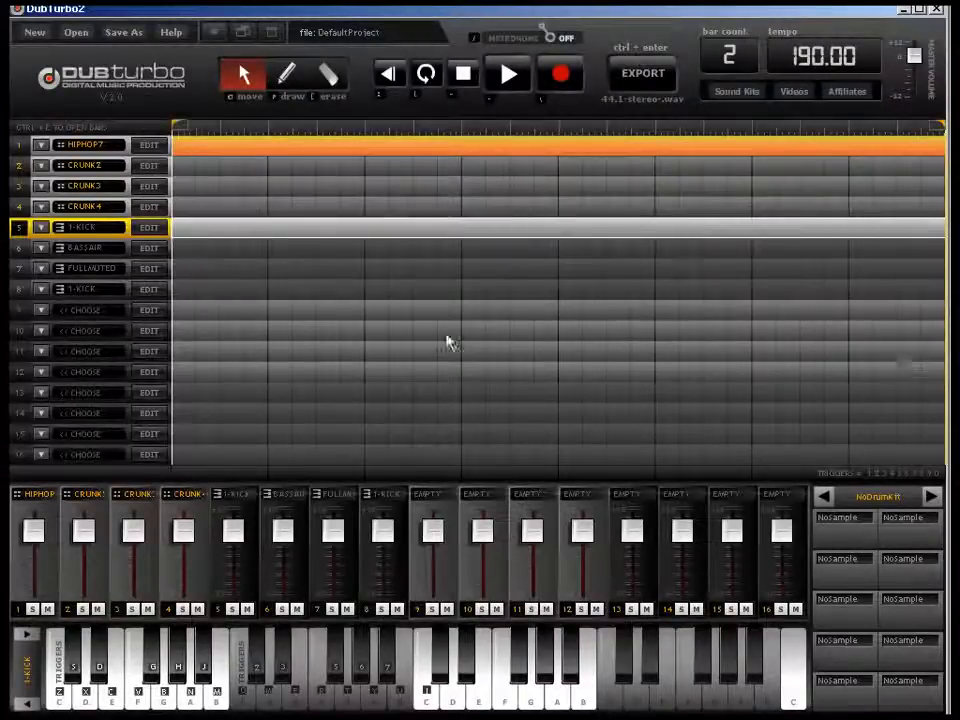
key(space)
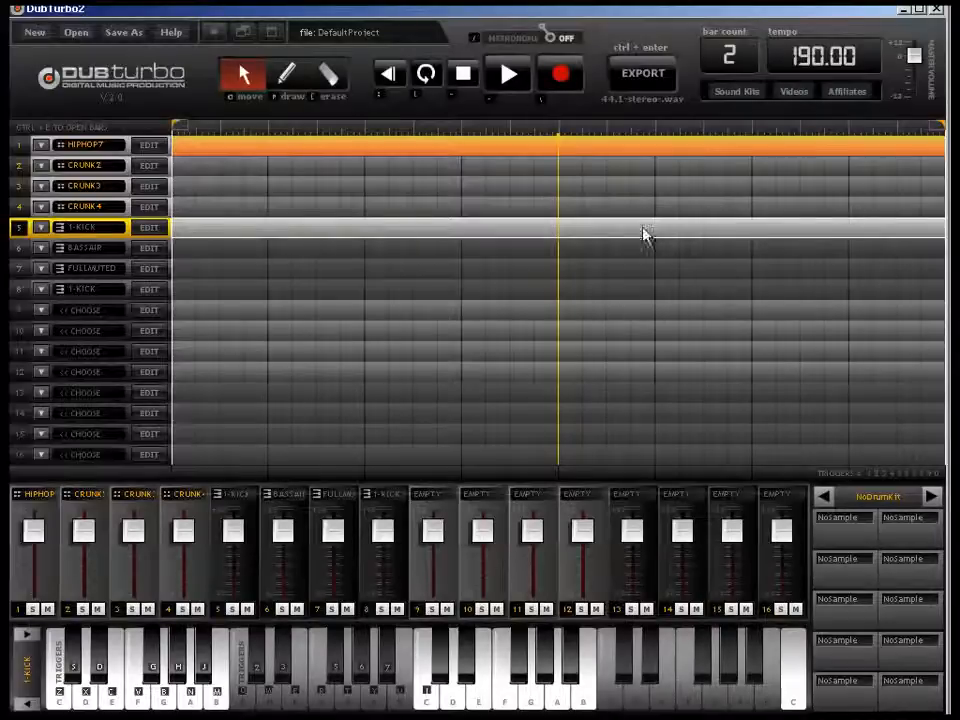
Change track 5's sound to 3-SNARE from the ZZ-RANDOM bank, keeping its drawn notes.
click(150, 227)
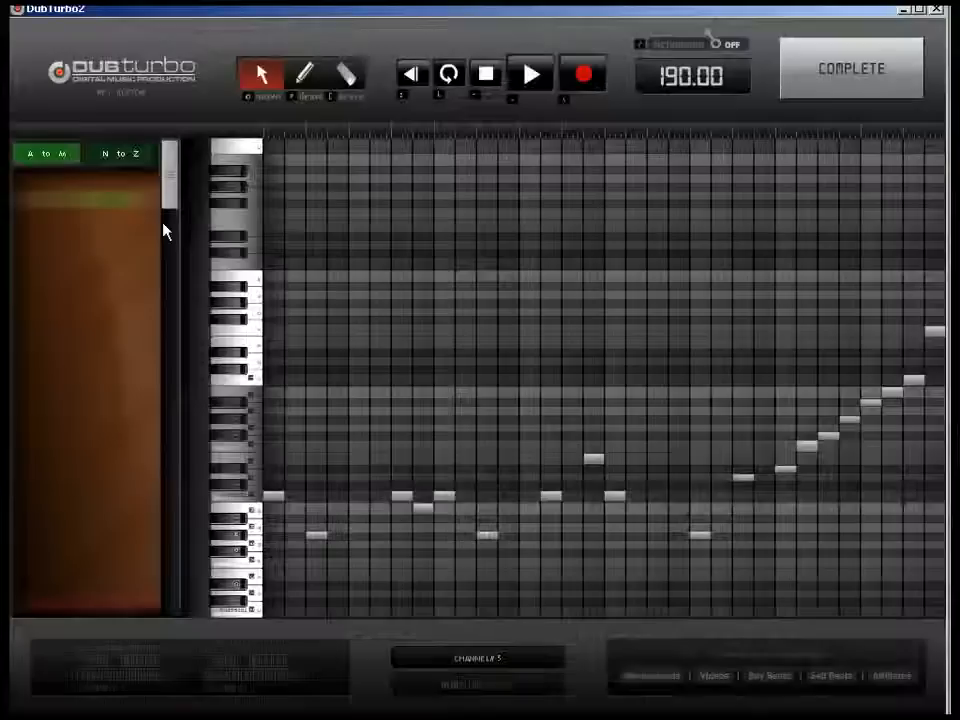
drag(170, 175, 182, 577)
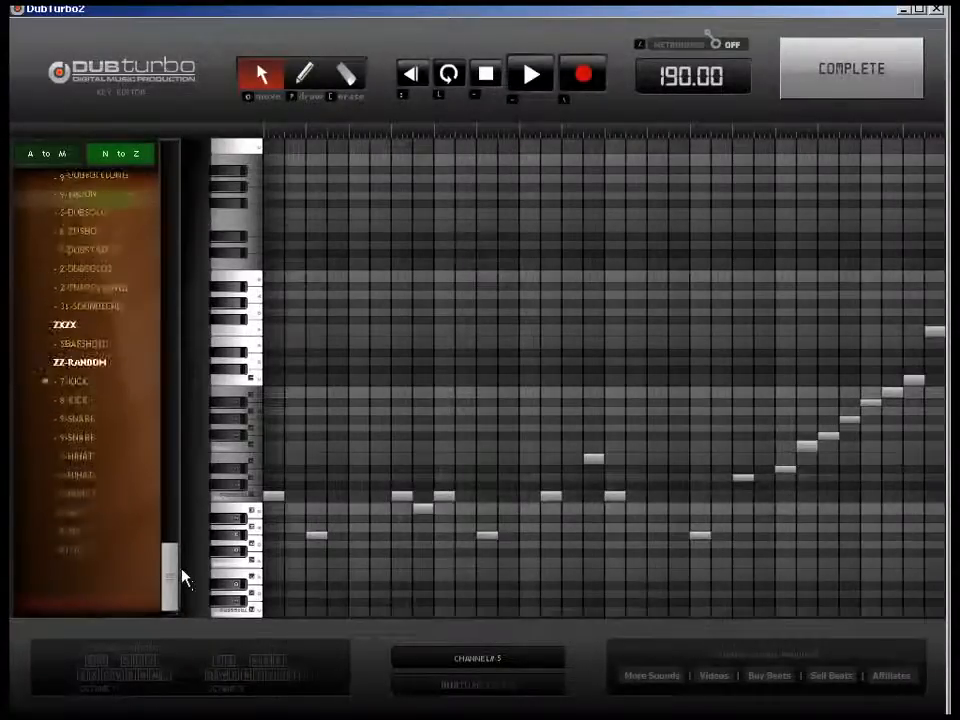
click(105, 425)
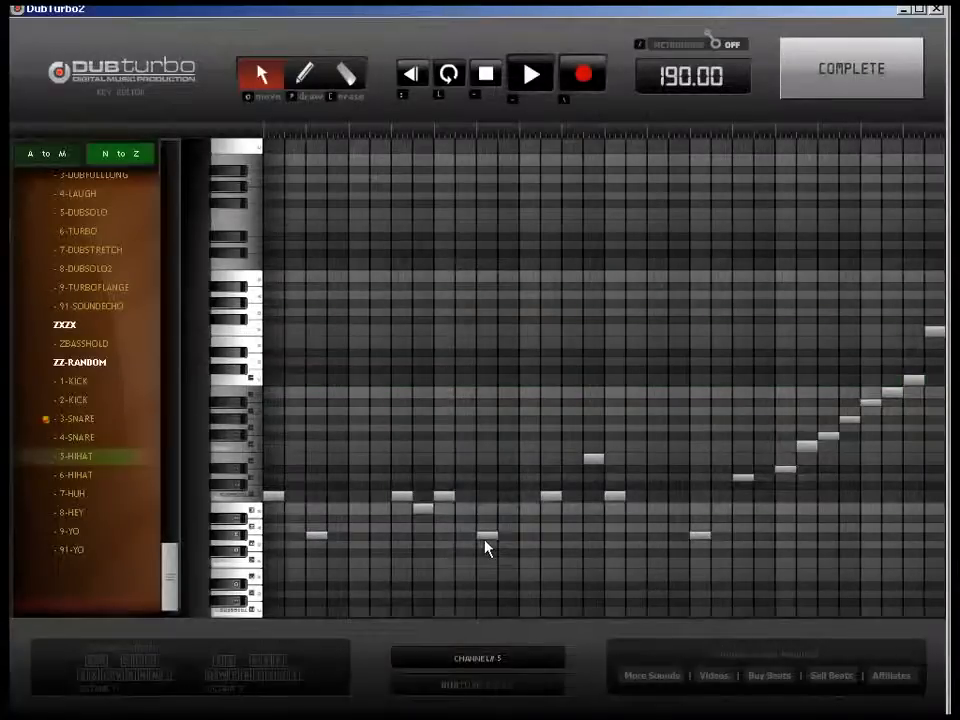
click(806, 66)
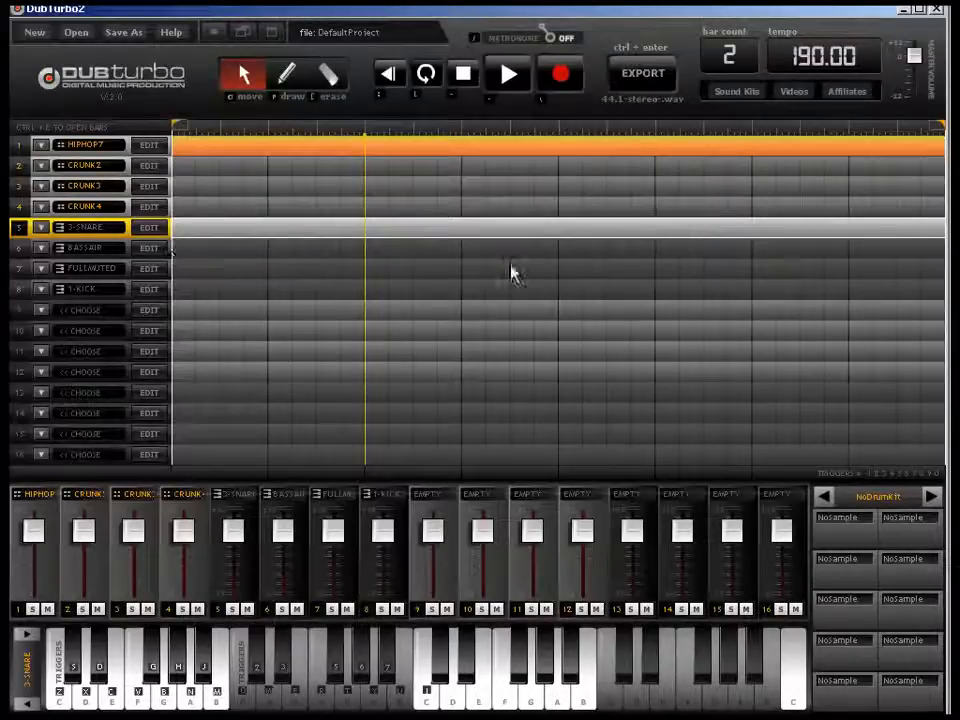
Erase the patterns on tracks 5 and 1.
click(330, 78)
click(300, 229)
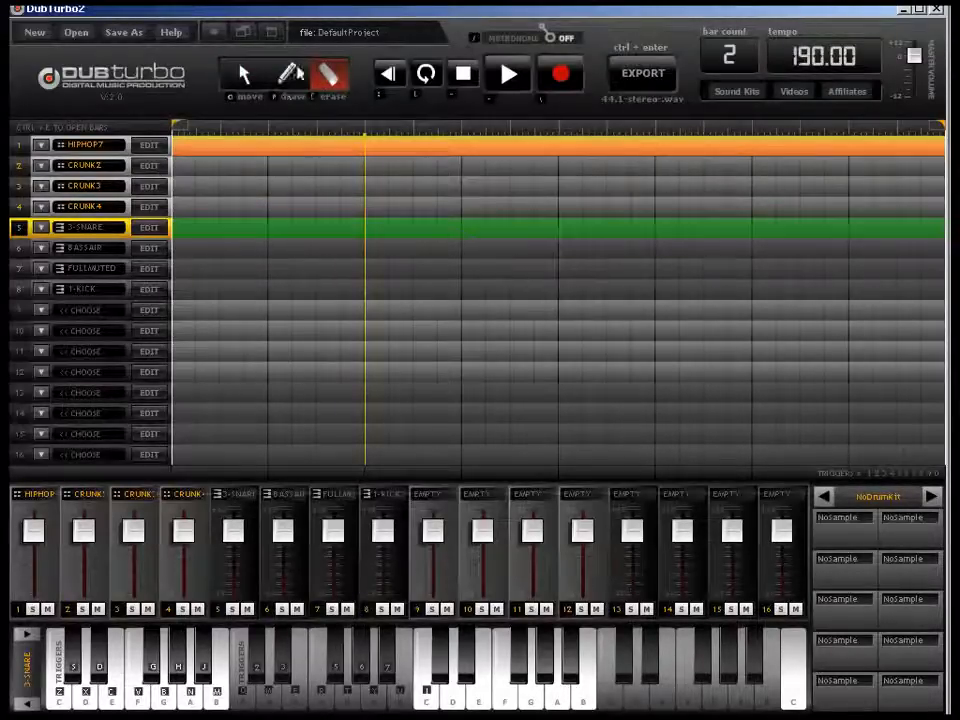
click(292, 152)
Fill both bars of track 5 with a new pattern and reload 1-KICK from the ZZ-RANDOM bank.
click(288, 75)
click(205, 230)
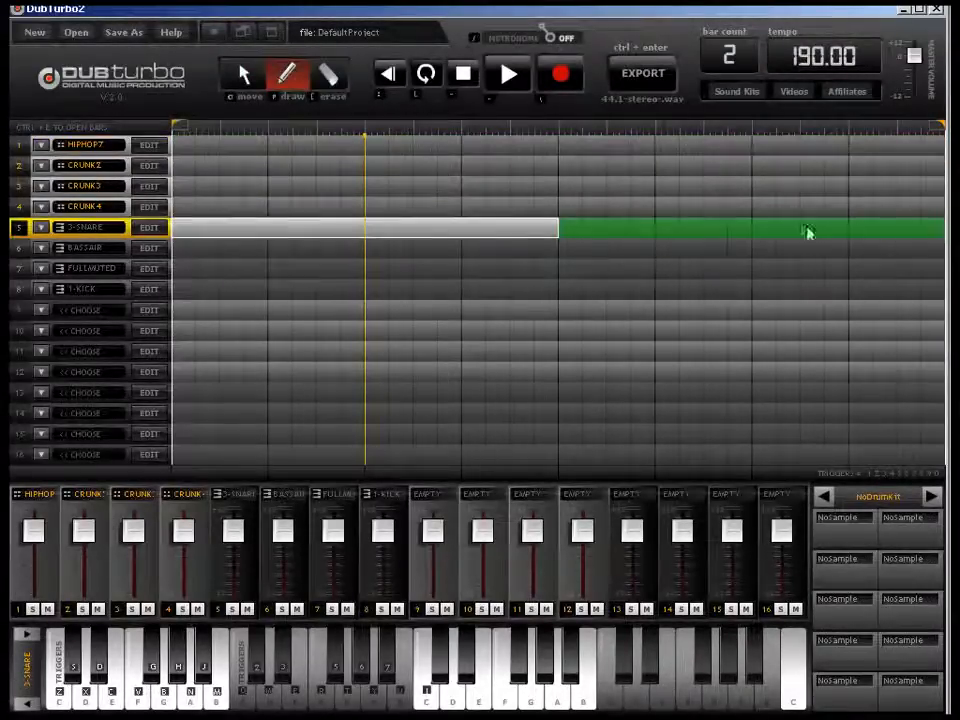
click(150, 228)
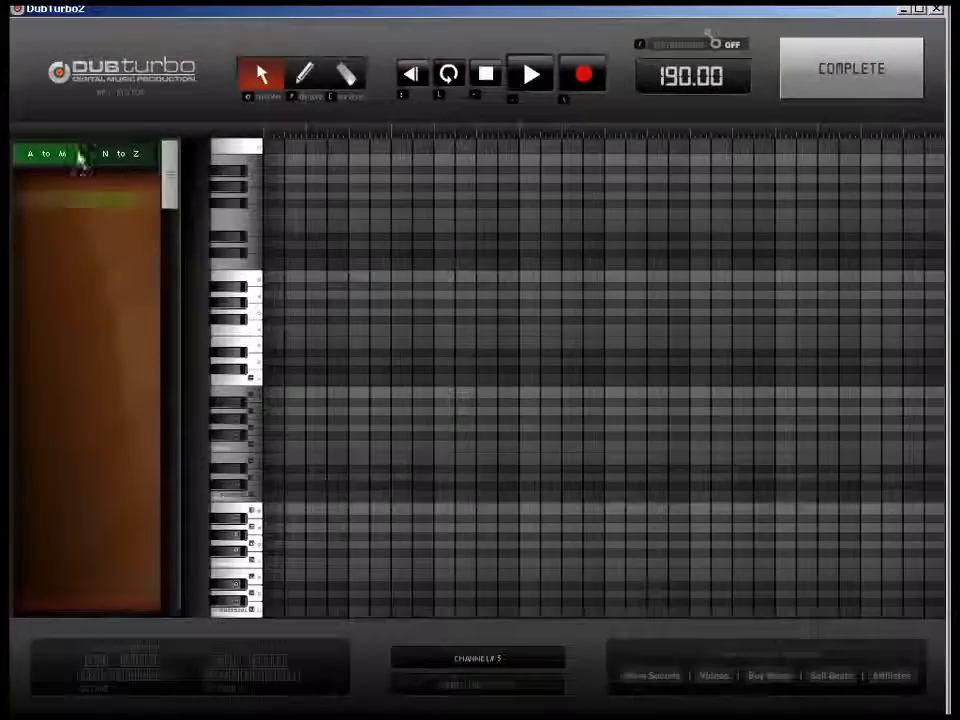
click(120, 154)
drag(170, 175, 169, 568)
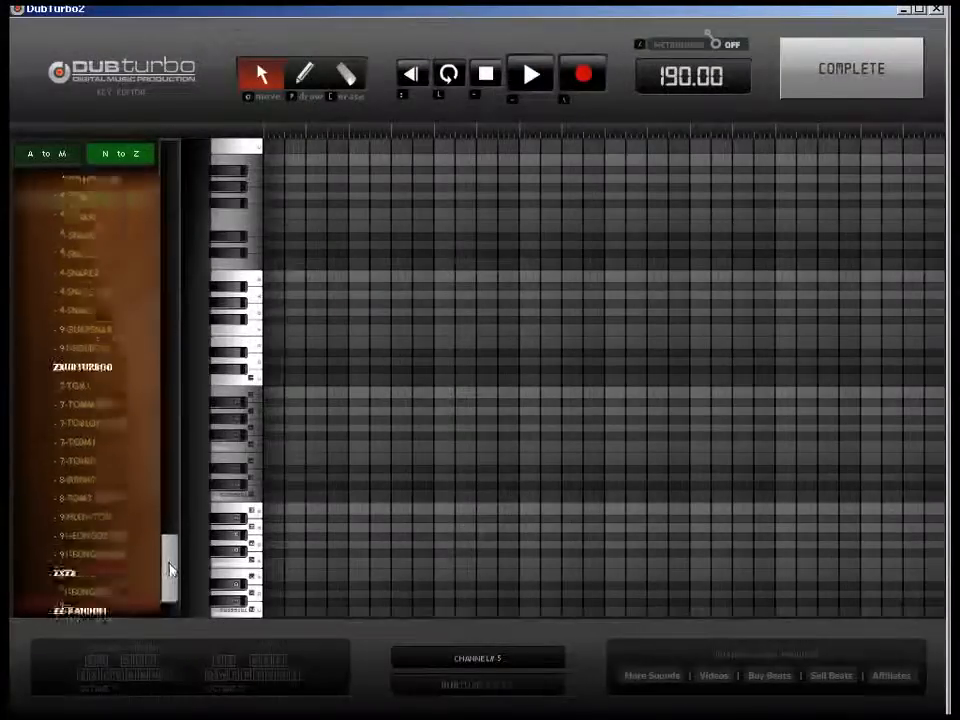
click(94, 438)
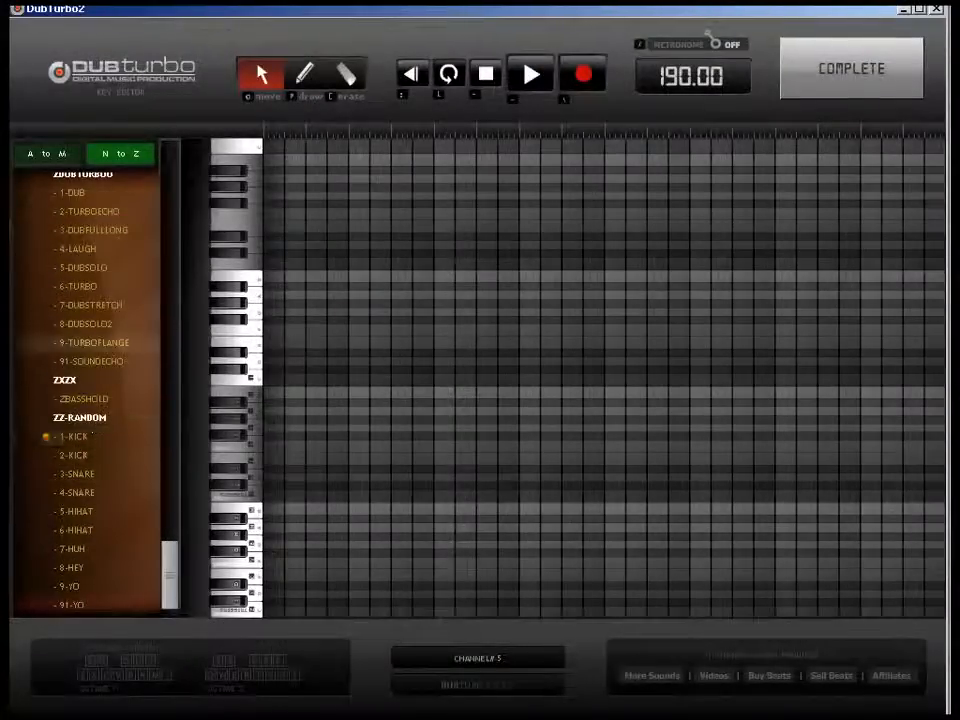
Draw kick notes at one pitch on steps 1, 13 and 17 of channel 5 and finish editing.
click(306, 76)
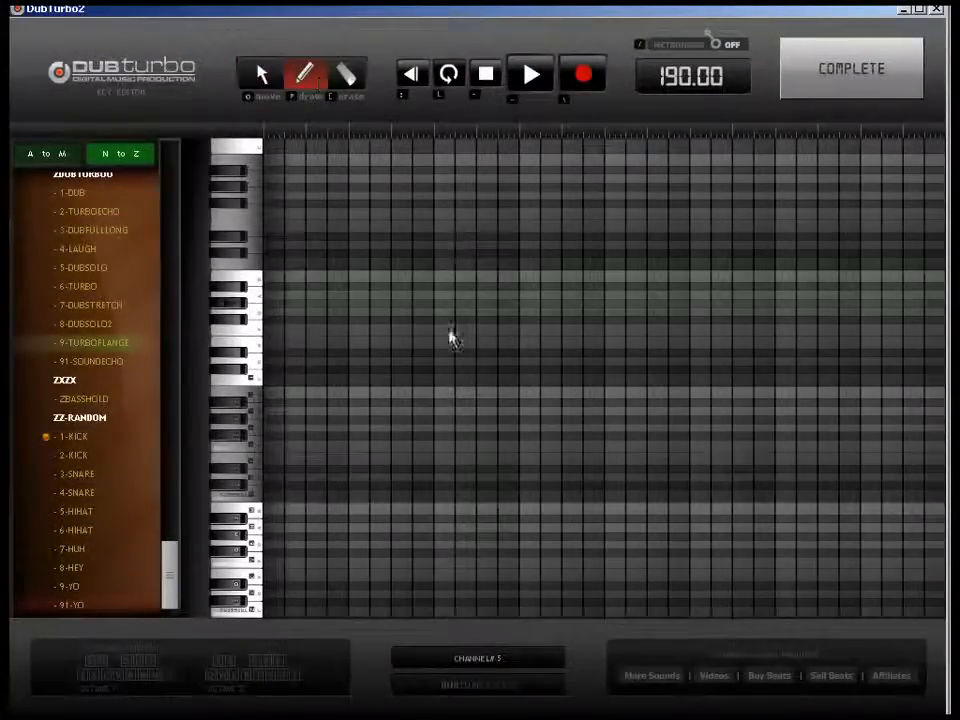
click(270, 497)
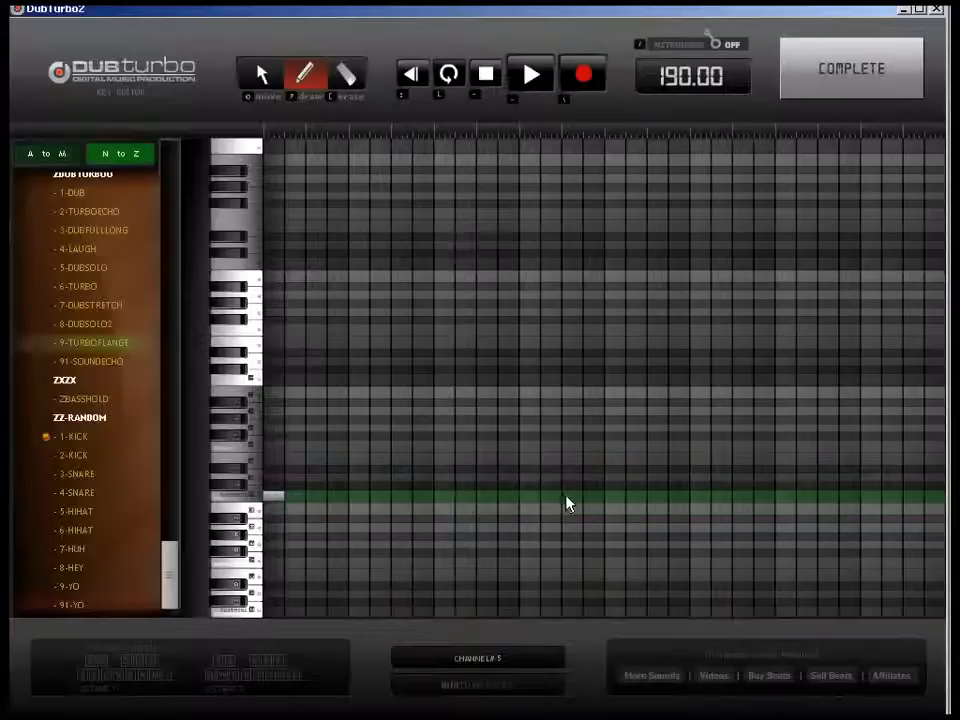
click(616, 496)
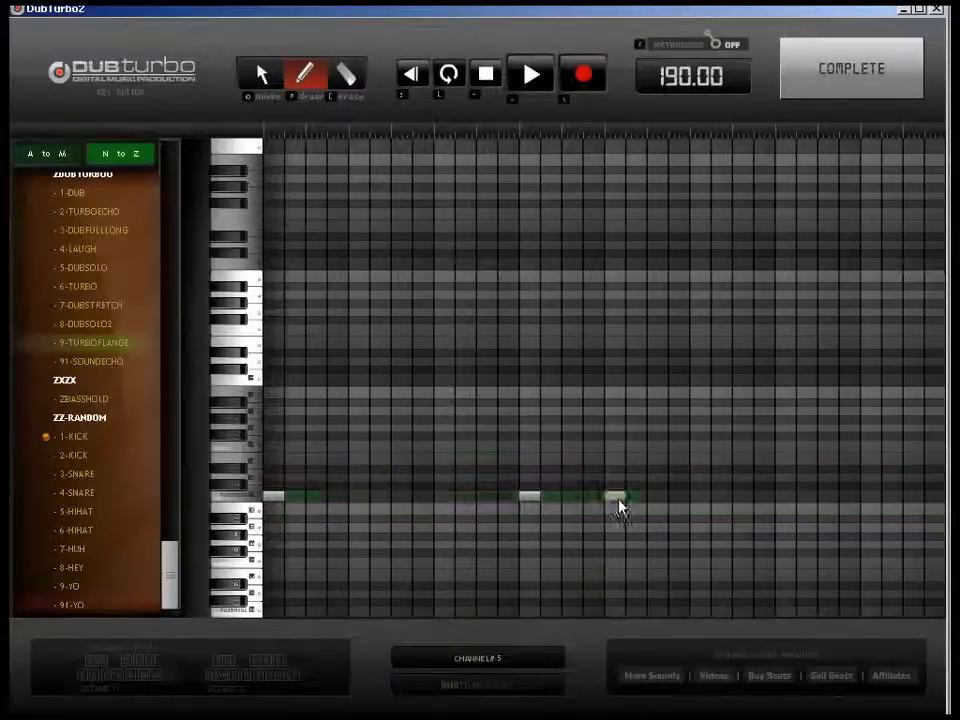
click(814, 90)
Fill both bars of track 6 with a pattern and load 3-SNARE from the ZZ-RANDOM bank.
drag(209, 255, 937, 261)
click(160, 250)
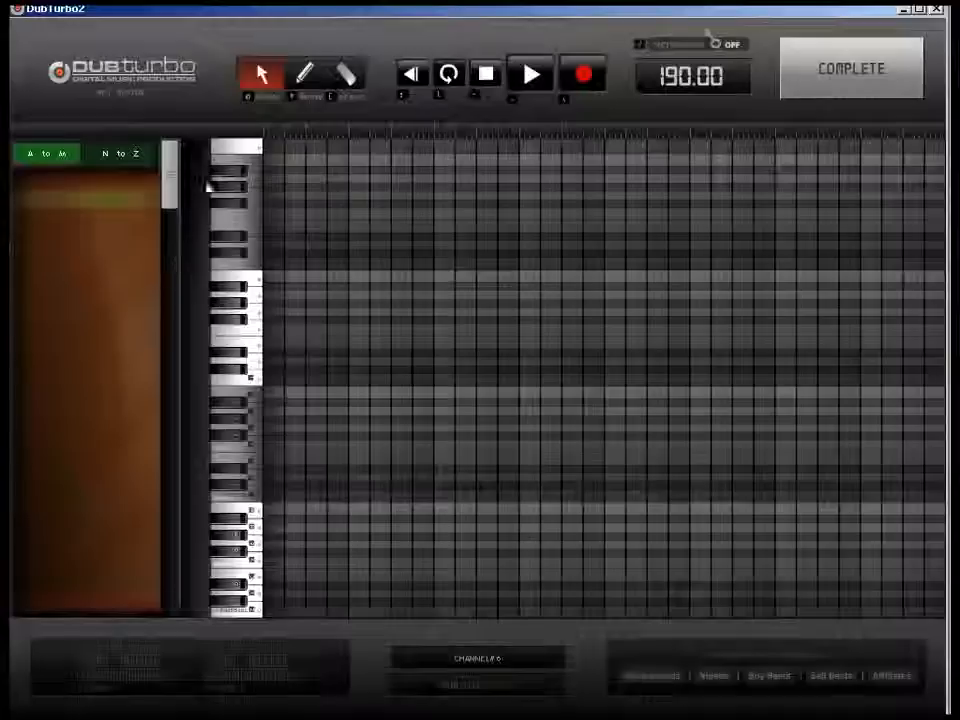
drag(170, 165, 195, 578)
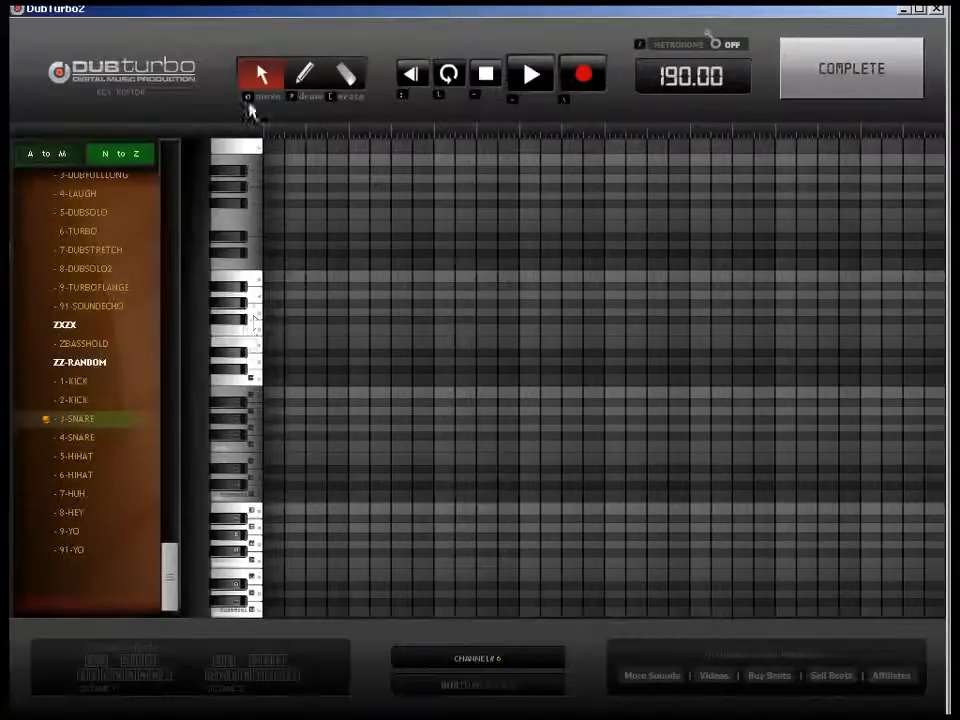
Draw snare notes on steps 9 and 25 and a lower-pitched one on step 29, and finish editing.
click(320, 82)
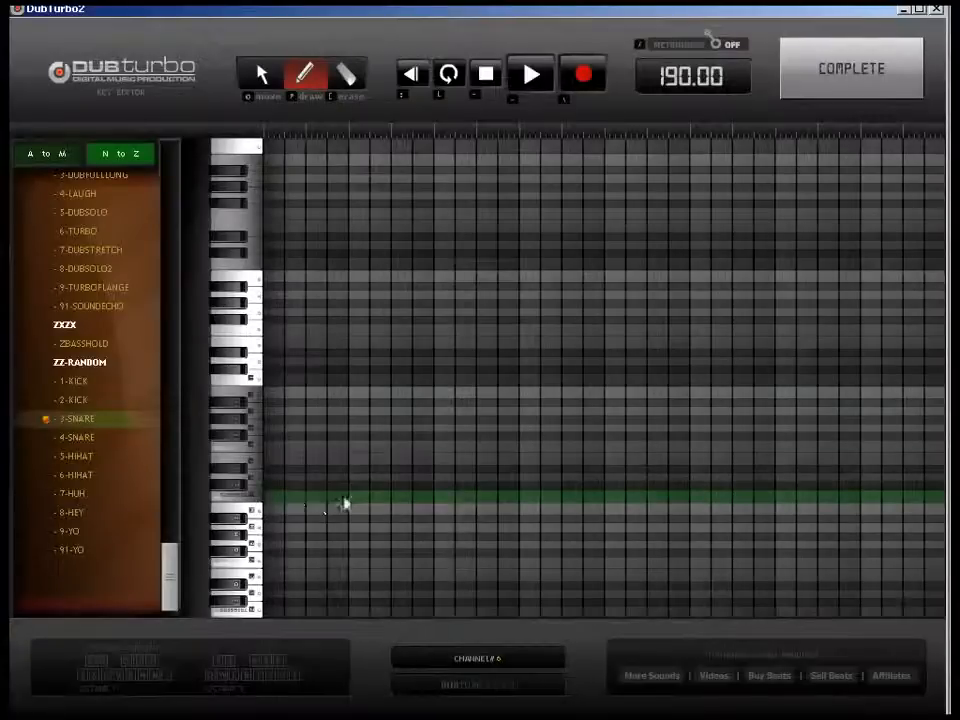
click(446, 499)
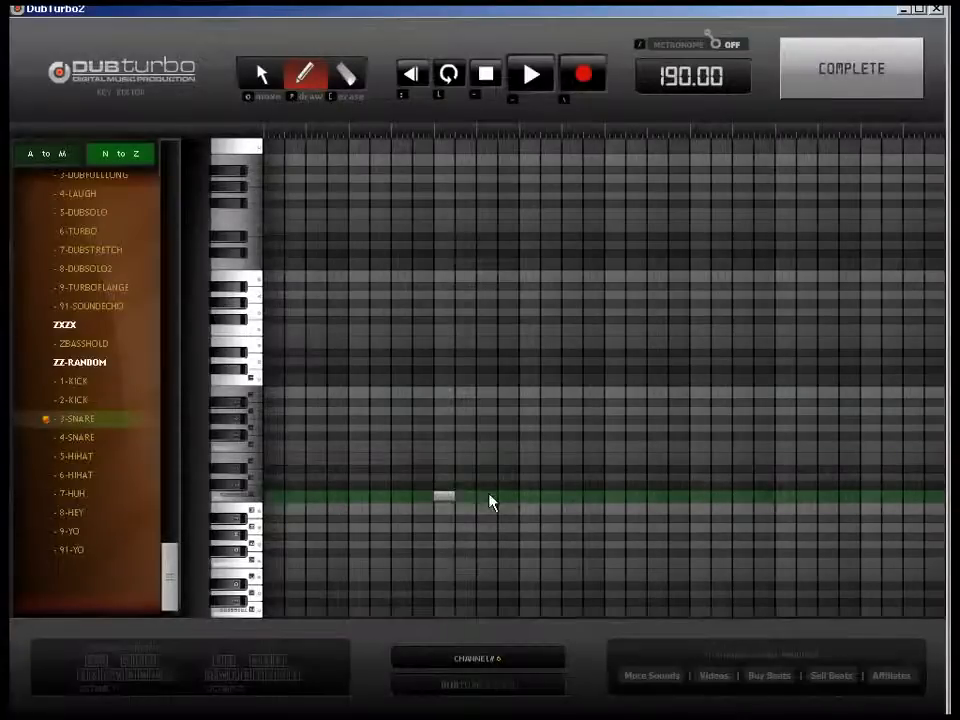
click(783, 499)
click(868, 553)
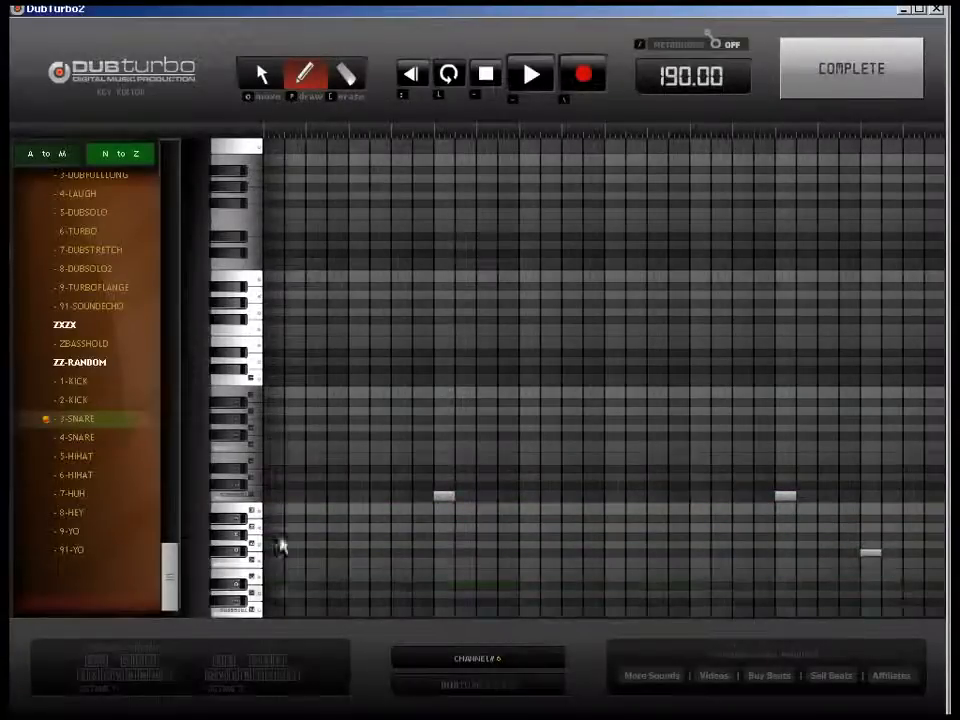
click(843, 75)
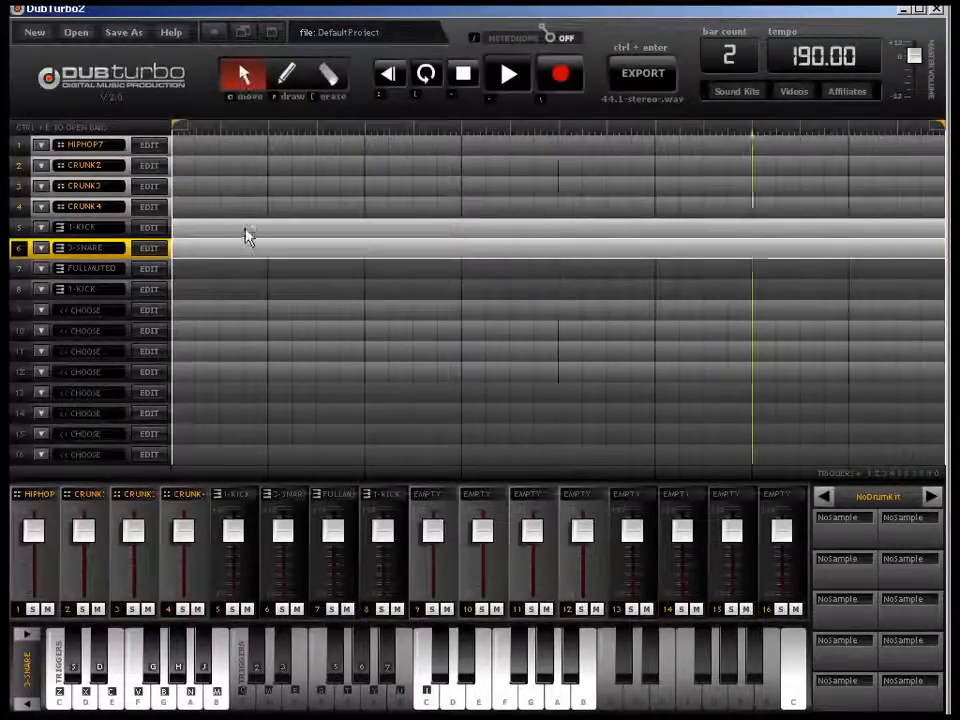
In track 5's kick pattern, move the step 13 note to step 15, add notes on steps 21 and 31, and finish editing.
click(147, 229)
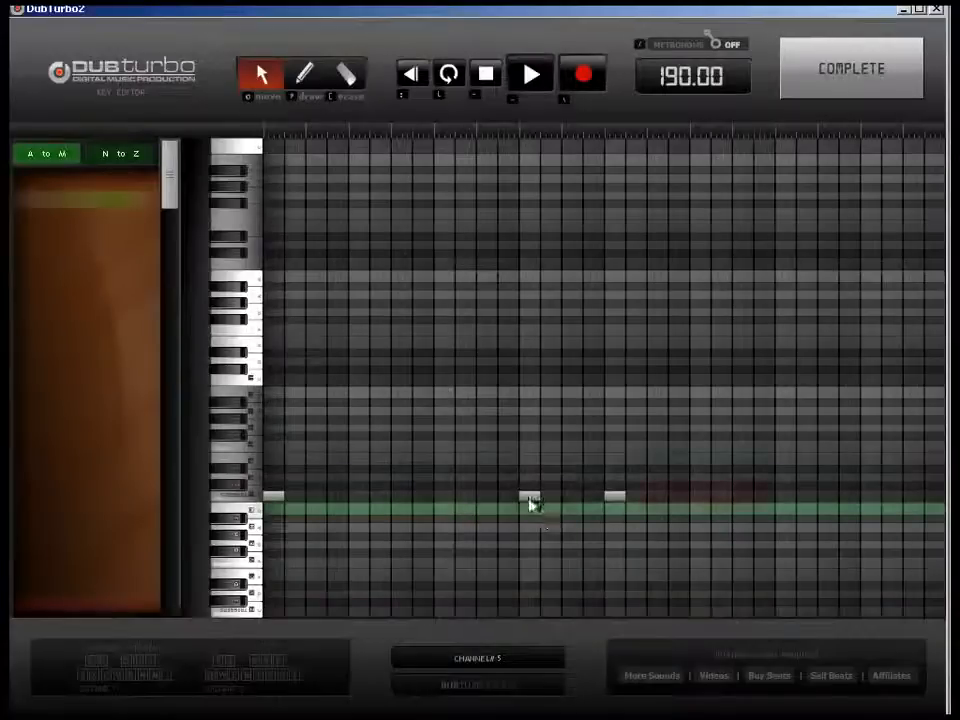
drag(530, 503, 558, 503)
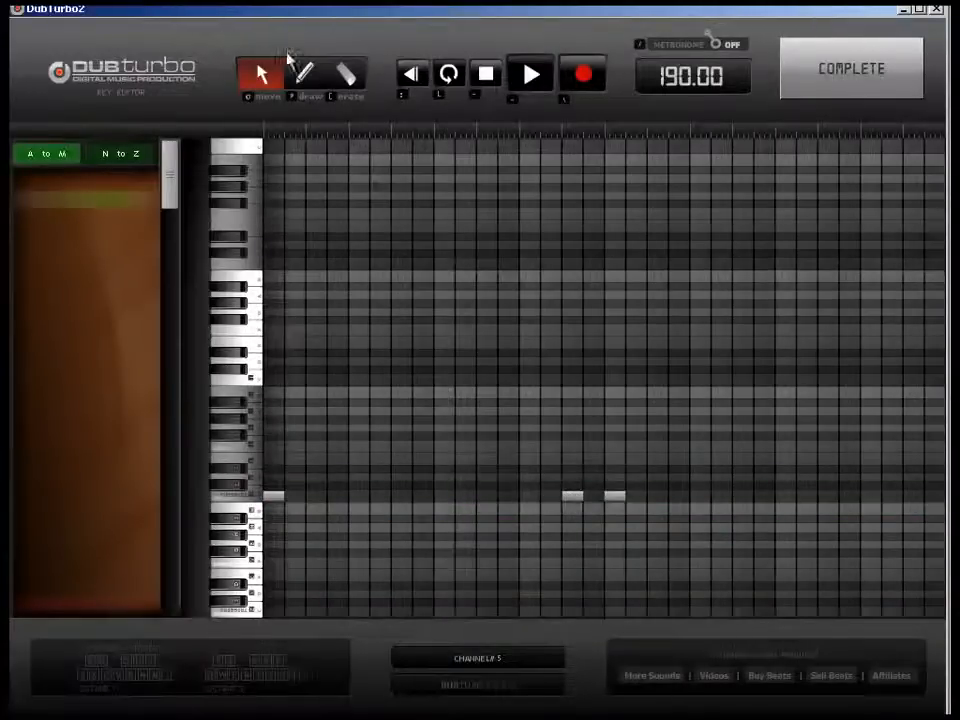
click(303, 74)
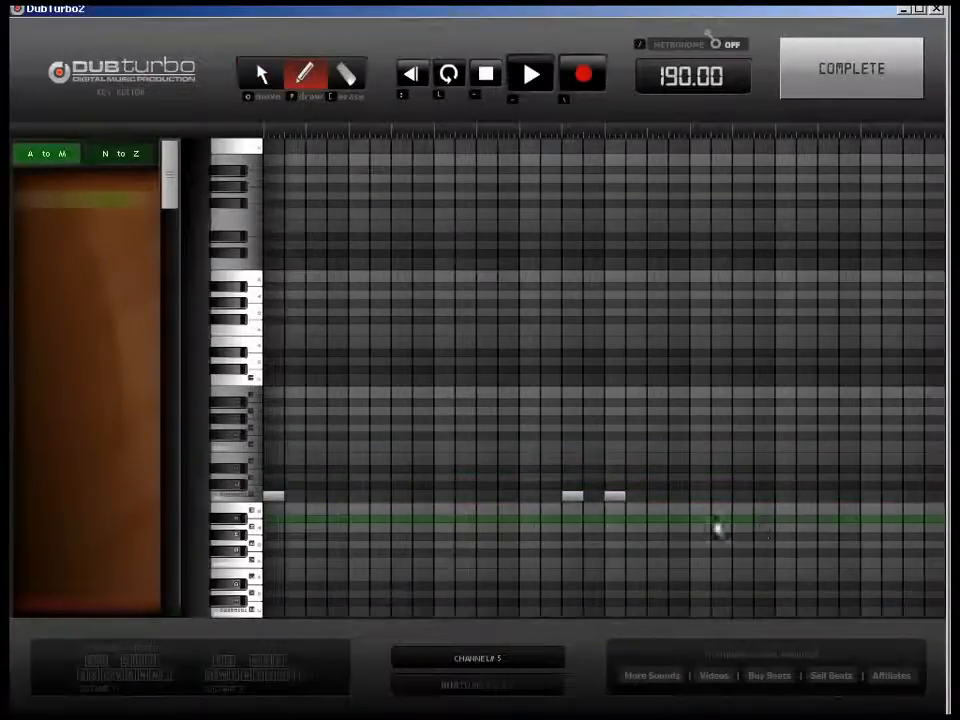
click(701, 497)
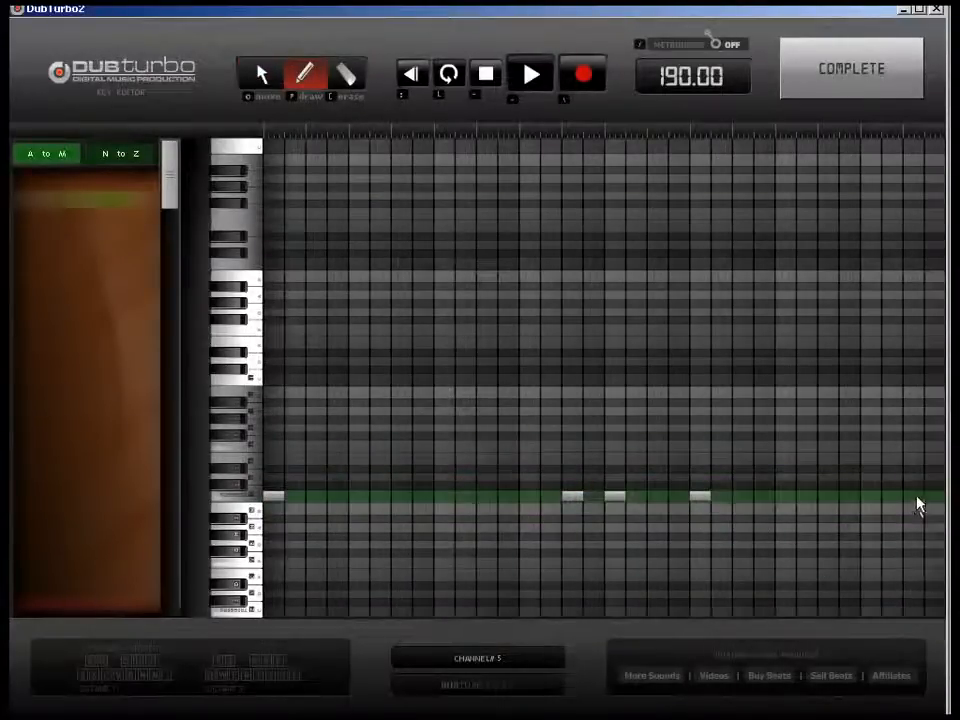
click(914, 497)
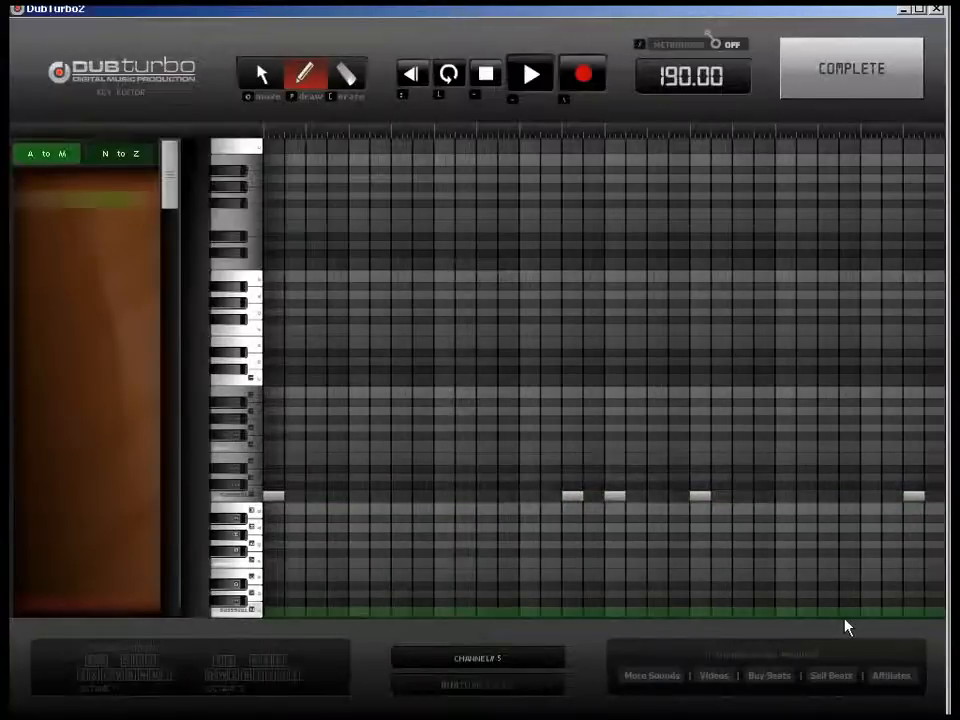
click(875, 65)
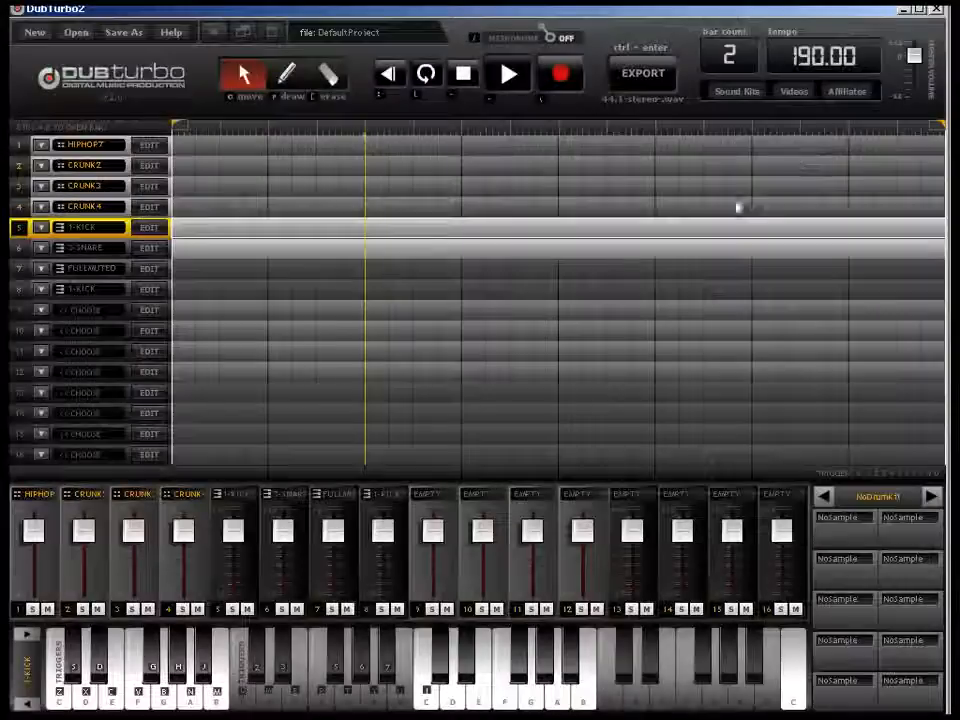
Fill both bars of track 7 with a pattern and load 5-HIHAT from the ZZ-RANDOM bank.
click(288, 78)
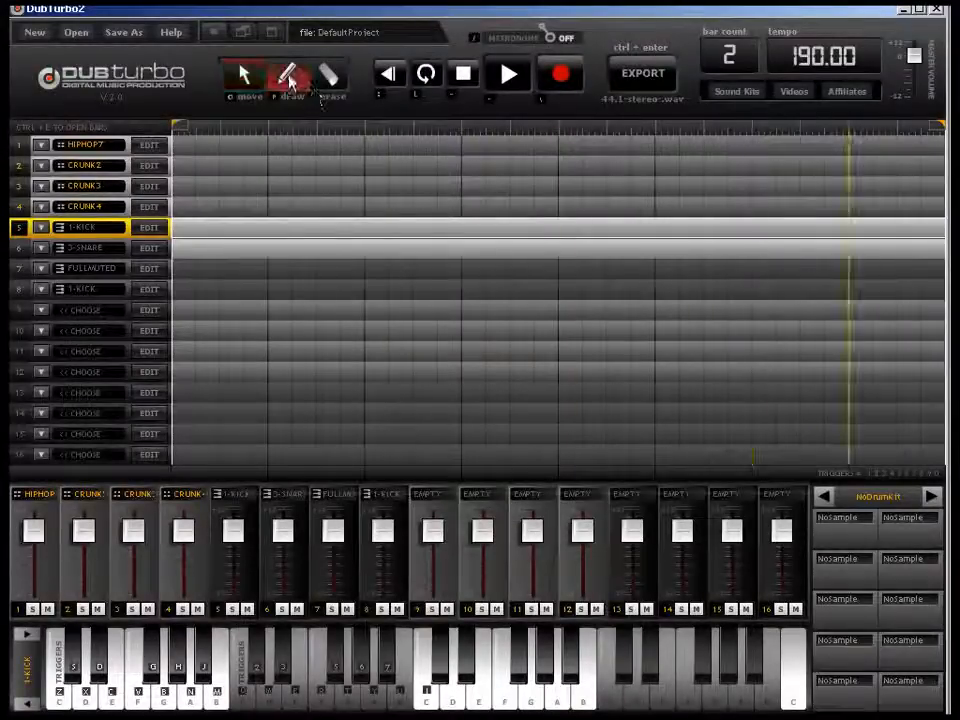
click(208, 270)
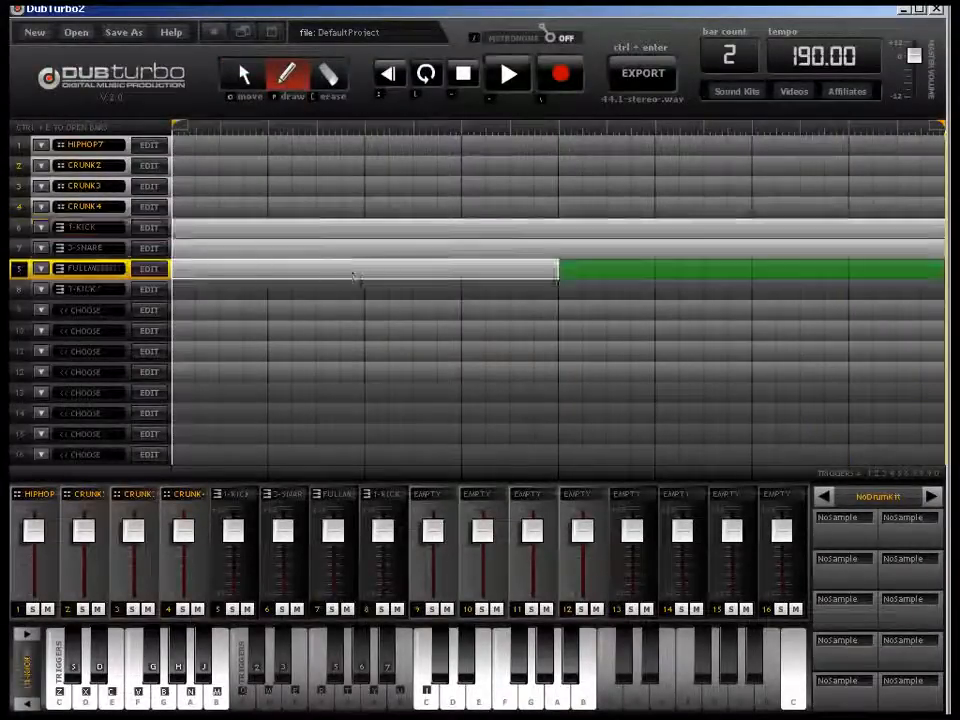
click(158, 269)
drag(170, 172, 178, 590)
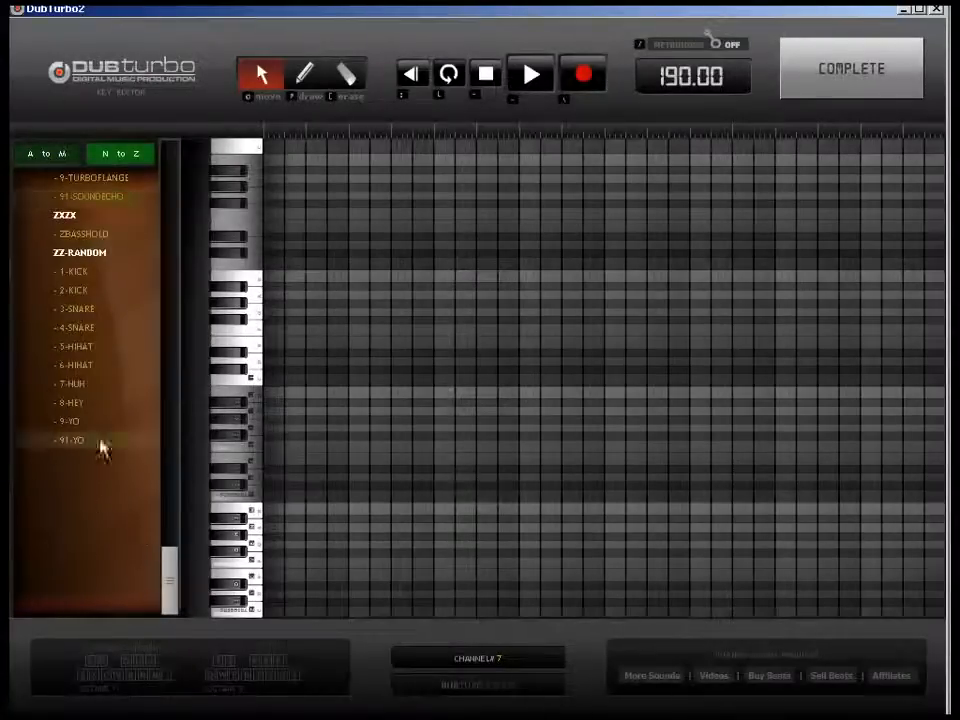
click(103, 346)
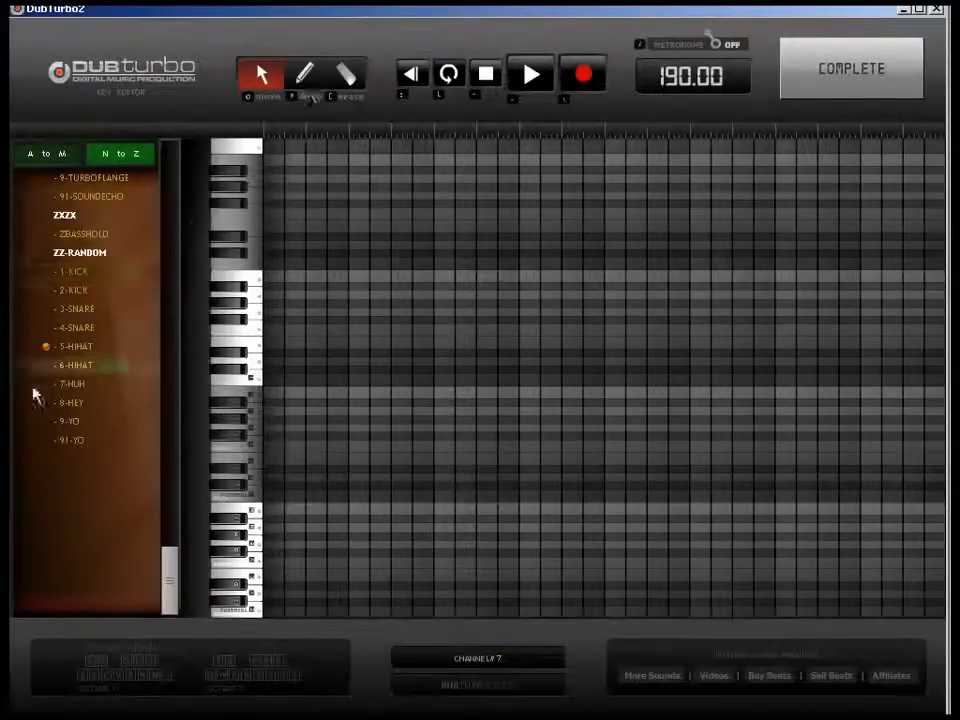
Draw hi-hat notes at one pitch on steps 5, 13 and 15, and lower ones on steps 21, 23 and 25.
click(304, 77)
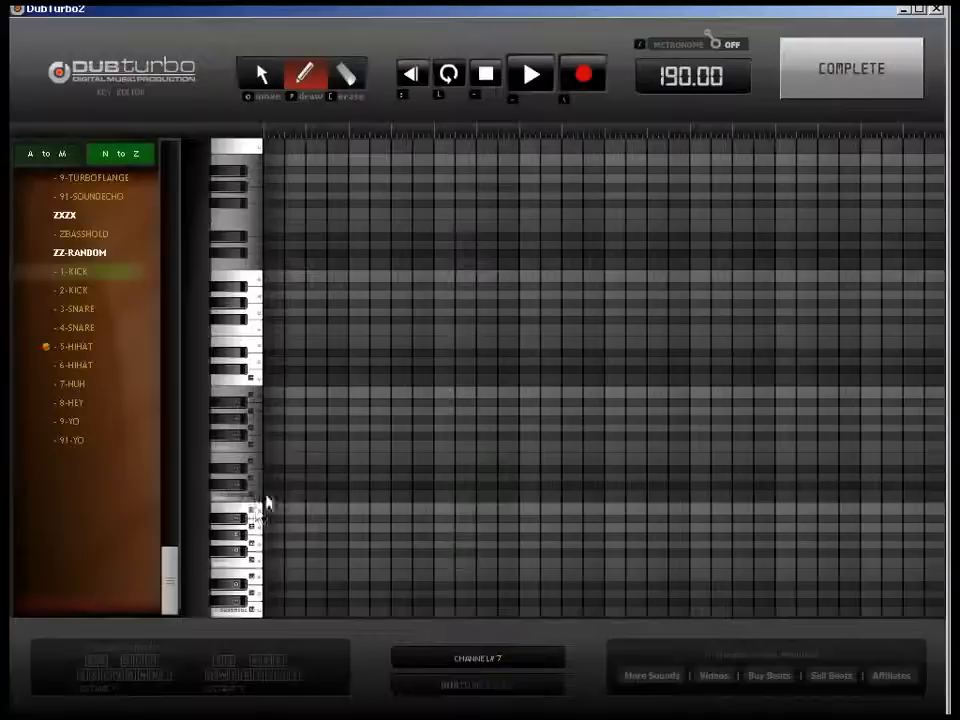
click(358, 497)
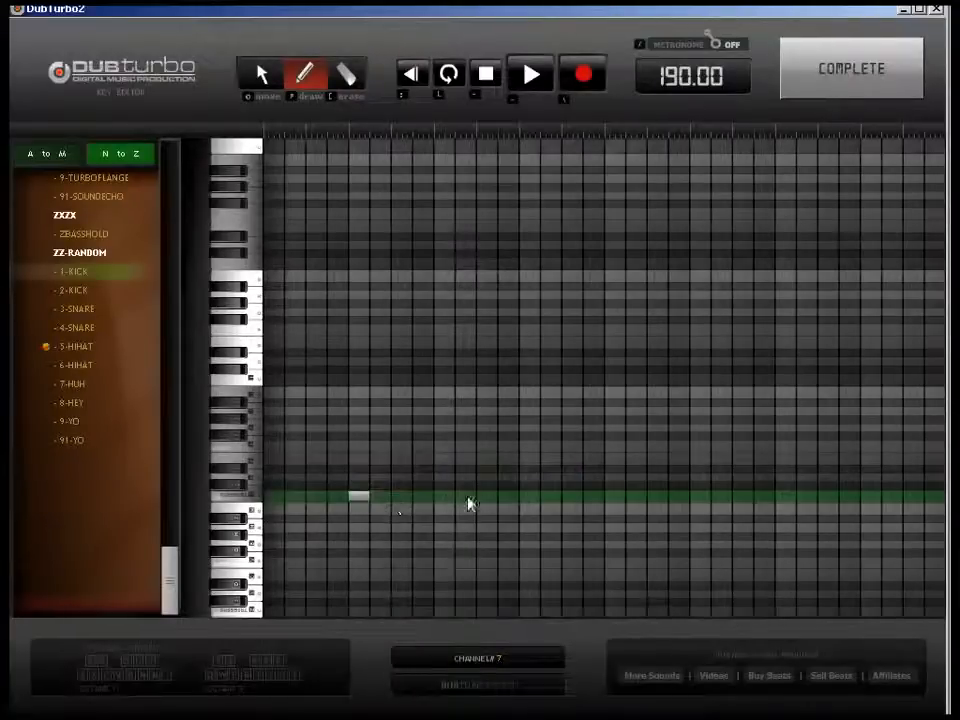
click(529, 497)
click(572, 497)
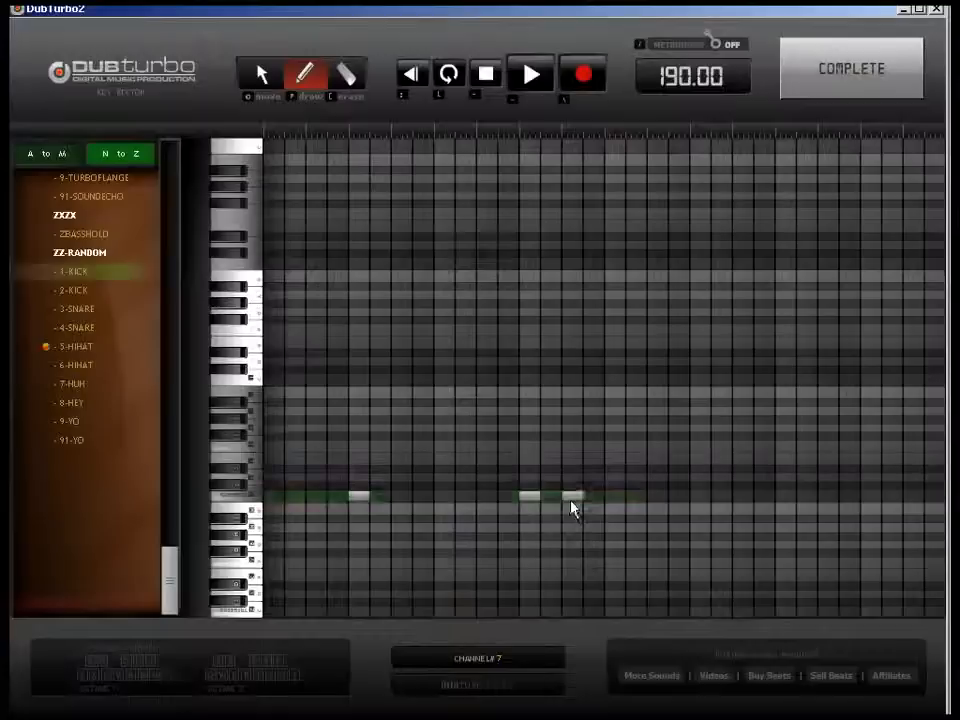
click(701, 564)
click(743, 564)
click(786, 564)
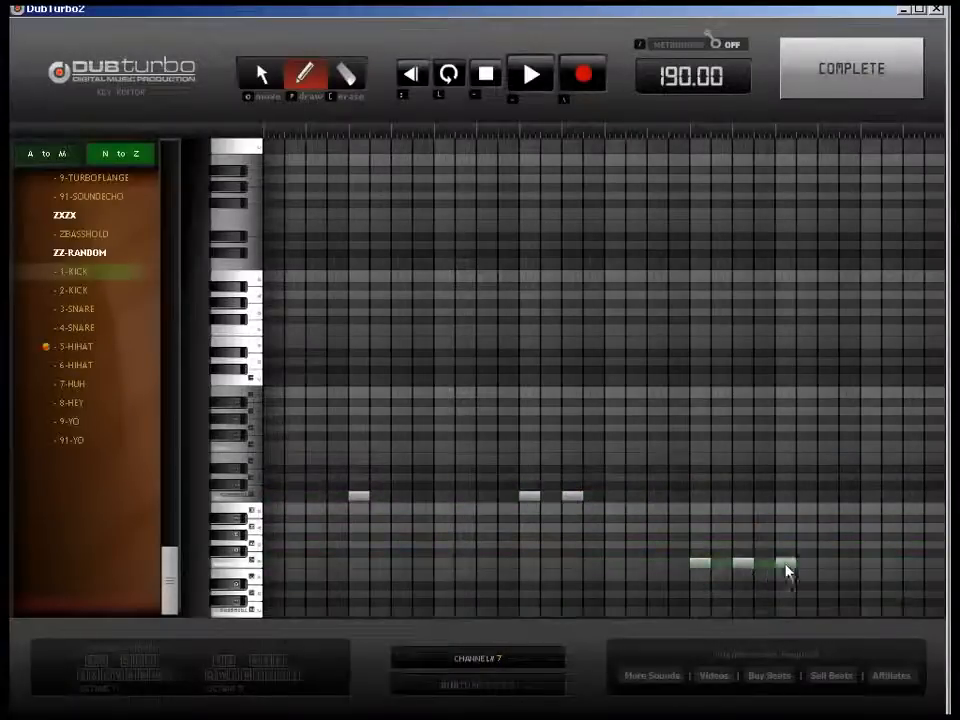
Draw a run of very low hi-hat notes on steps 27 to 32, with step 30 slightly higher, and finish editing.
click(849, 604)
click(827, 602)
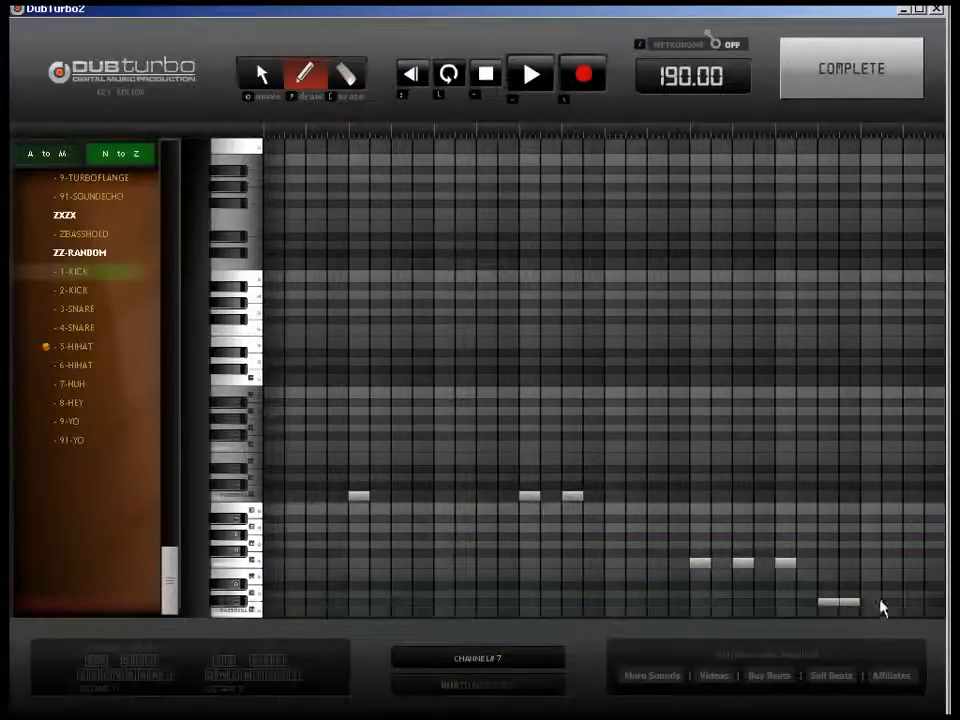
click(870, 602)
click(891, 595)
click(913, 602)
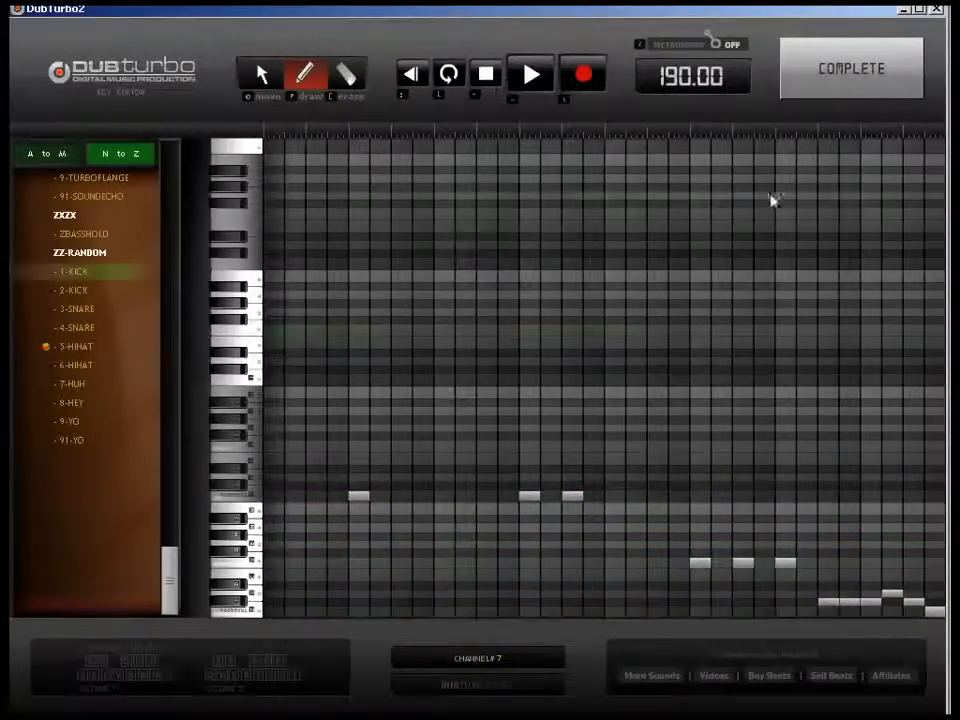
click(834, 92)
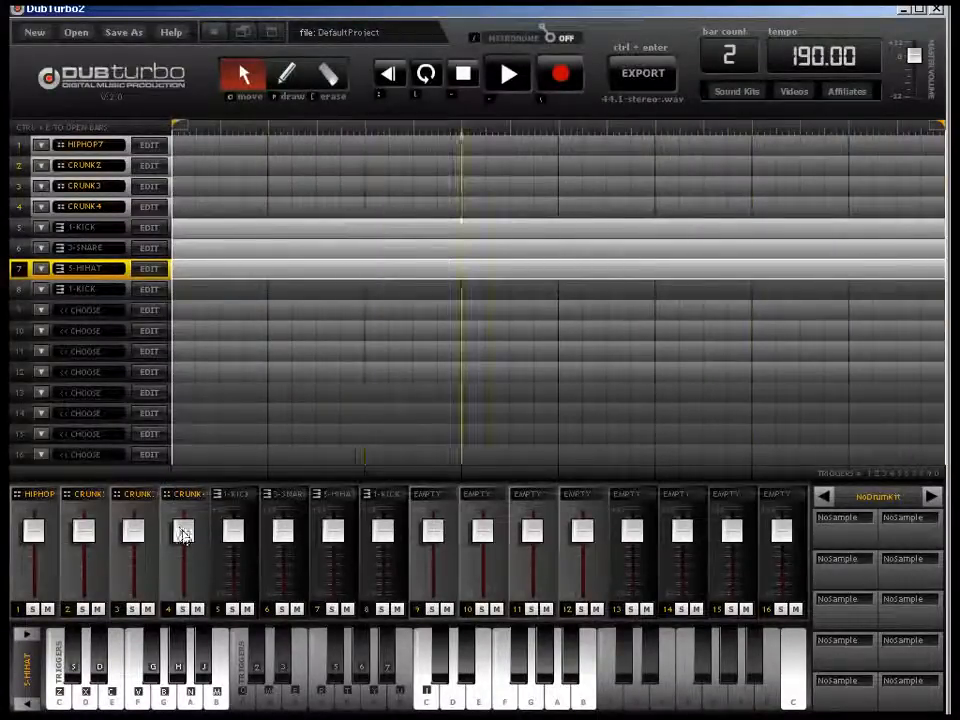
Raise the mixer volumes of tracks 3 and 7 slightly and stop the beat.
drag(136, 522, 138, 511)
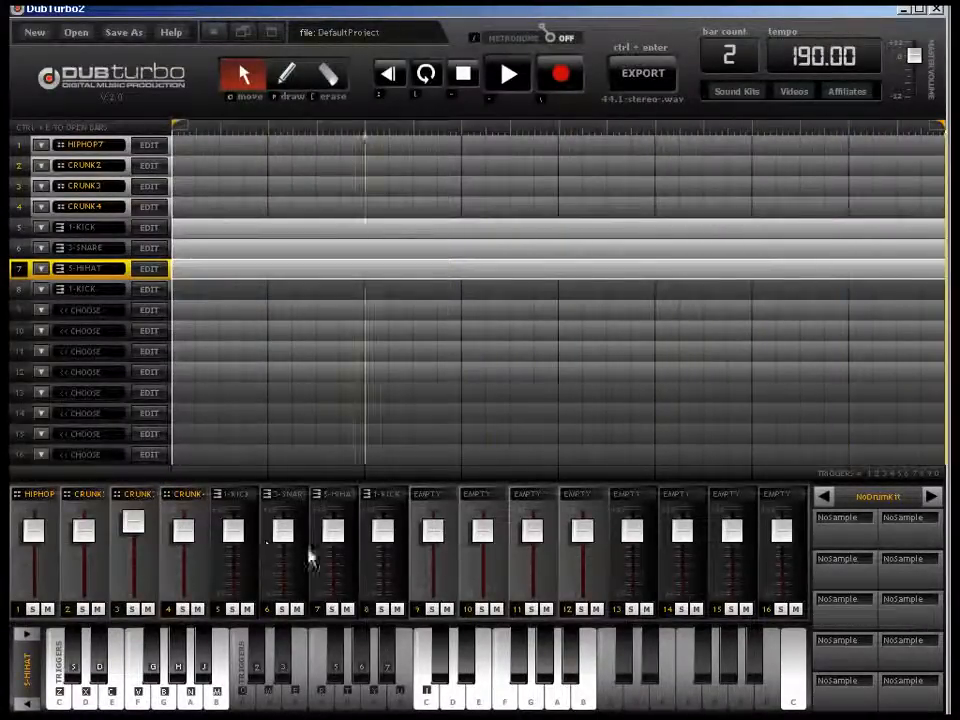
drag(334, 530, 333, 520)
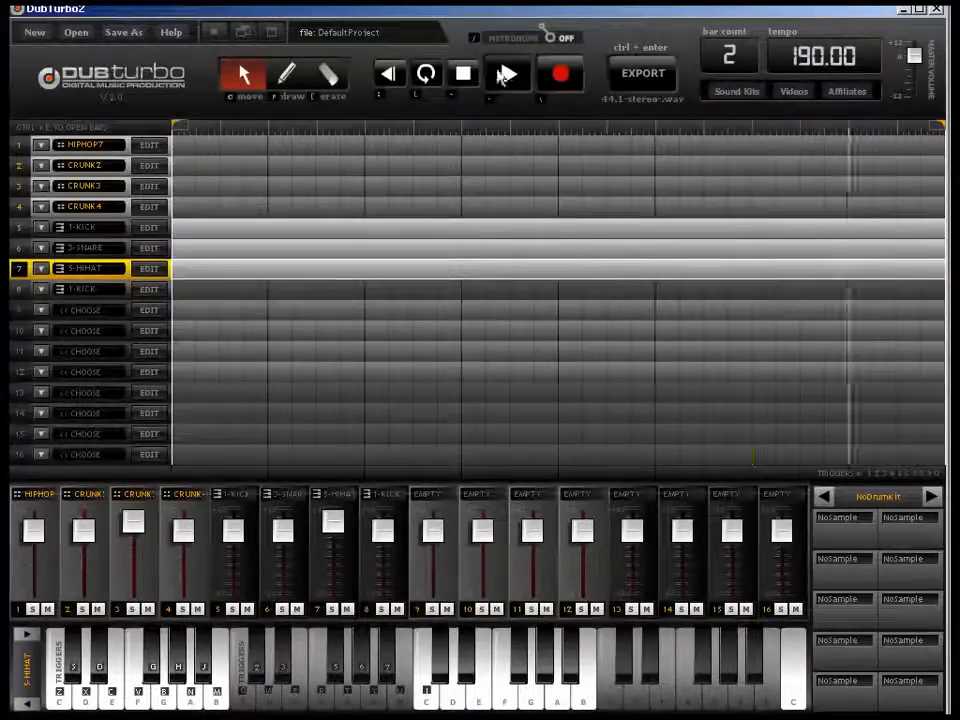
click(507, 77)
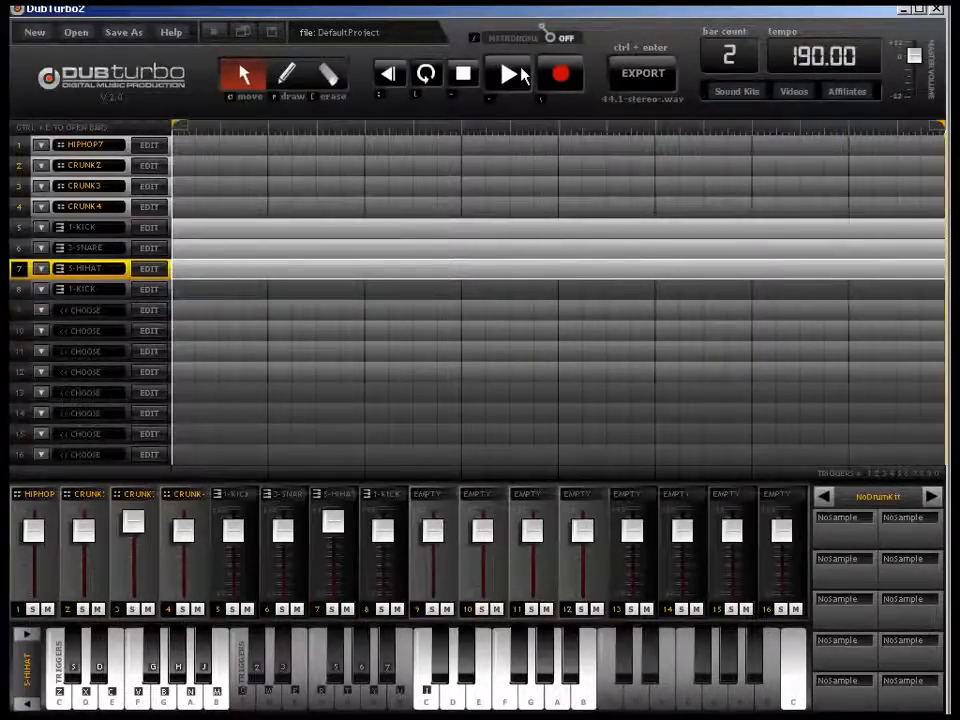
Switch to Wavosaur and close the 91-yo.wav file.
key(alt+Tab)
key(alt+Tab)
key(alt+Tab)
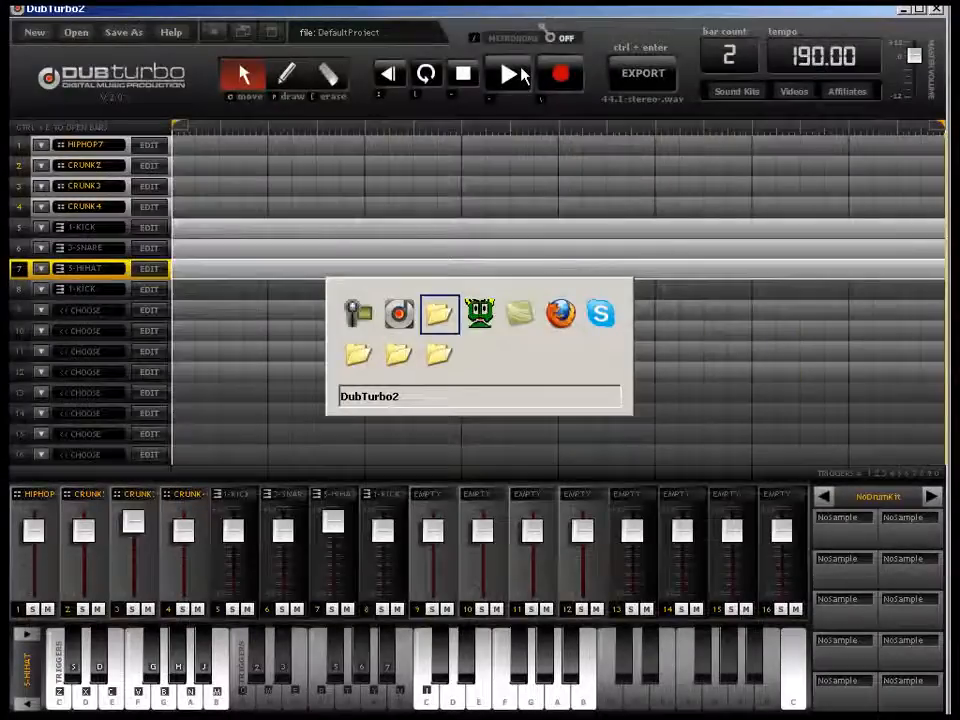
key(alt+Tab)
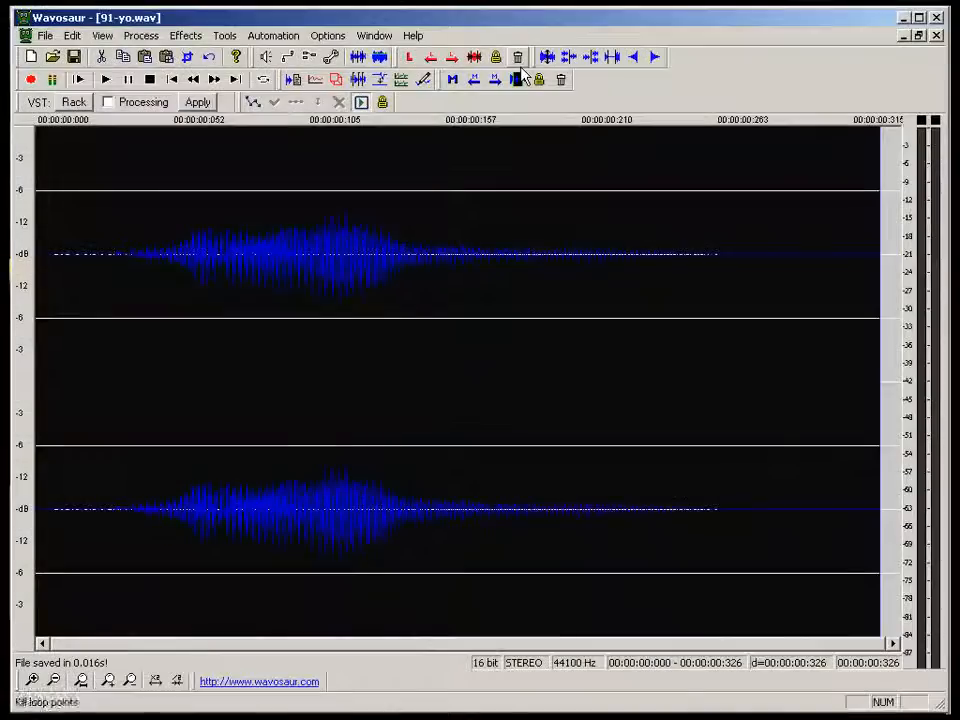
click(936, 36)
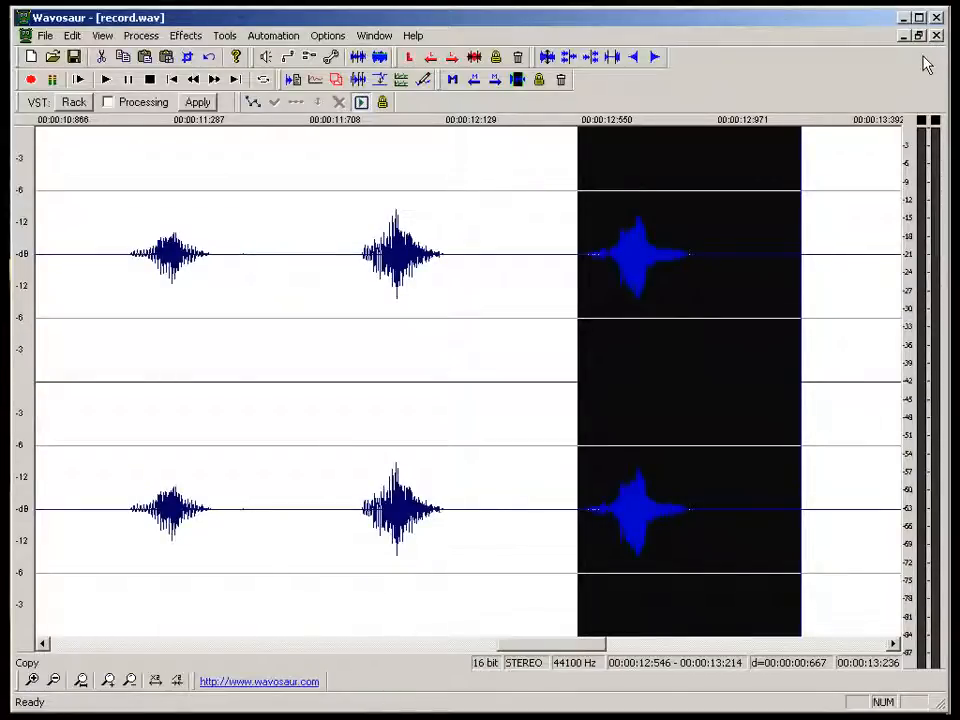
View the whole record.wav waveform and look through the effects, processing commands and Bit depth converter options without converting.
scroll(825, 193, down, 4)
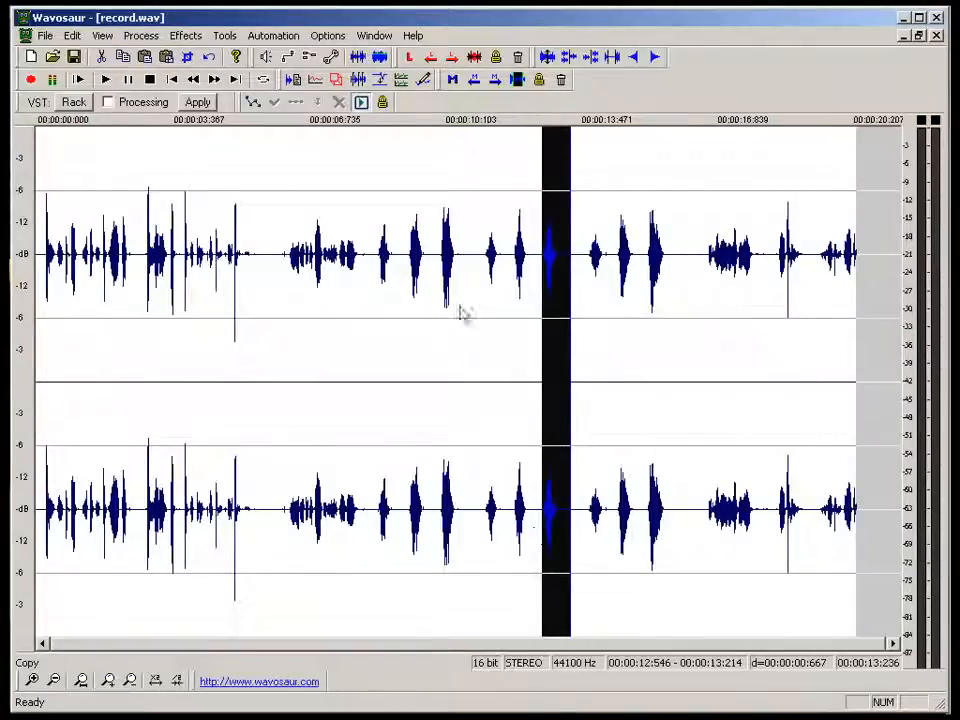
click(185, 36)
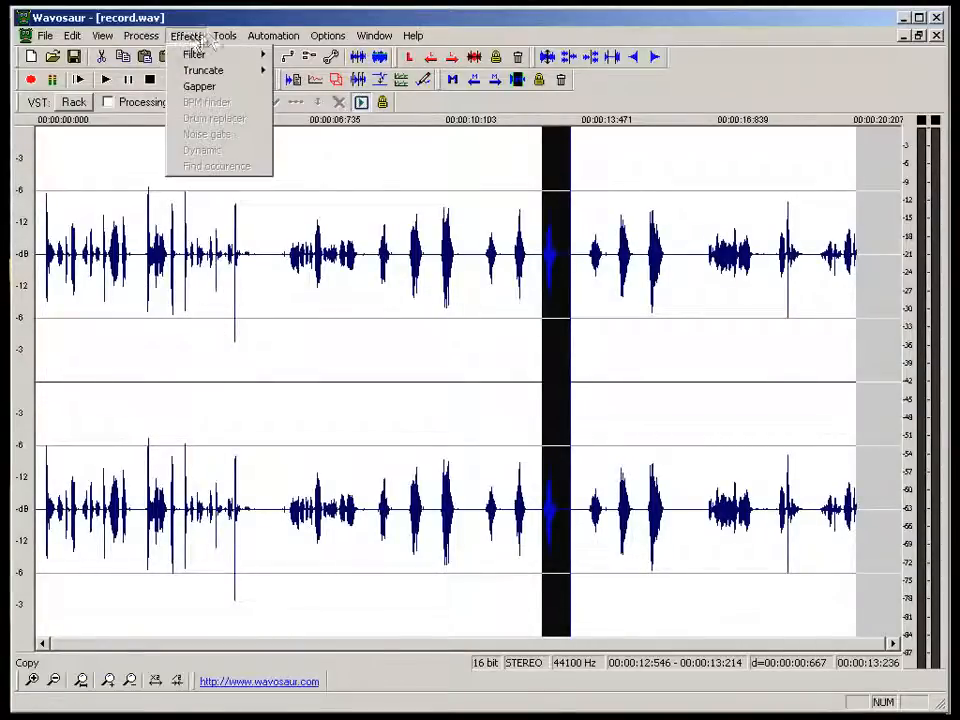
mouse_move(229, 40)
mouse_move(143, 37)
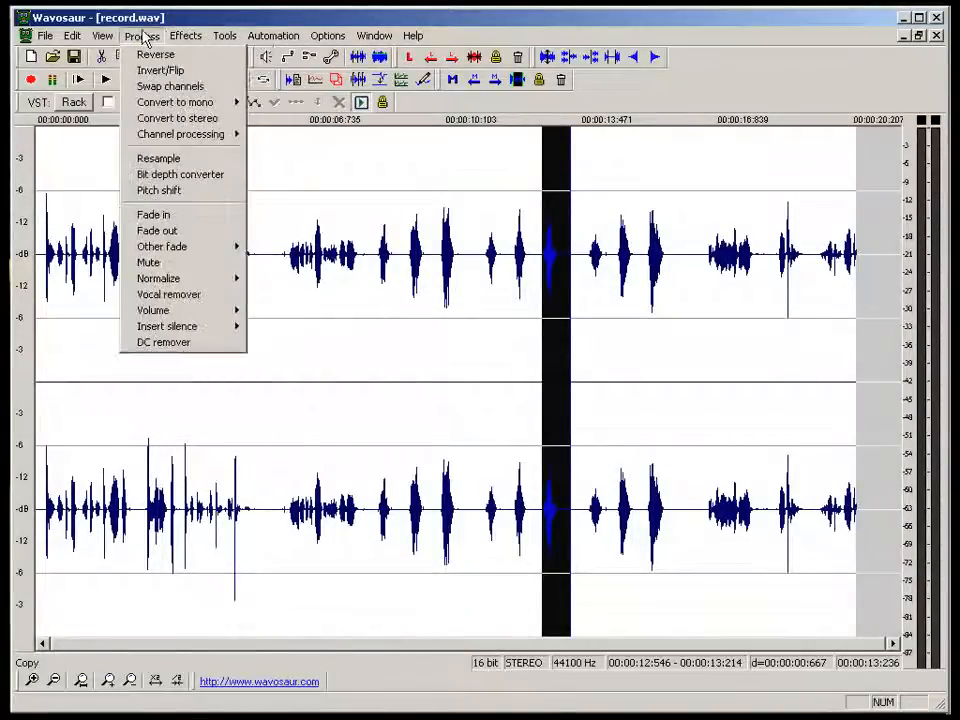
click(170, 174)
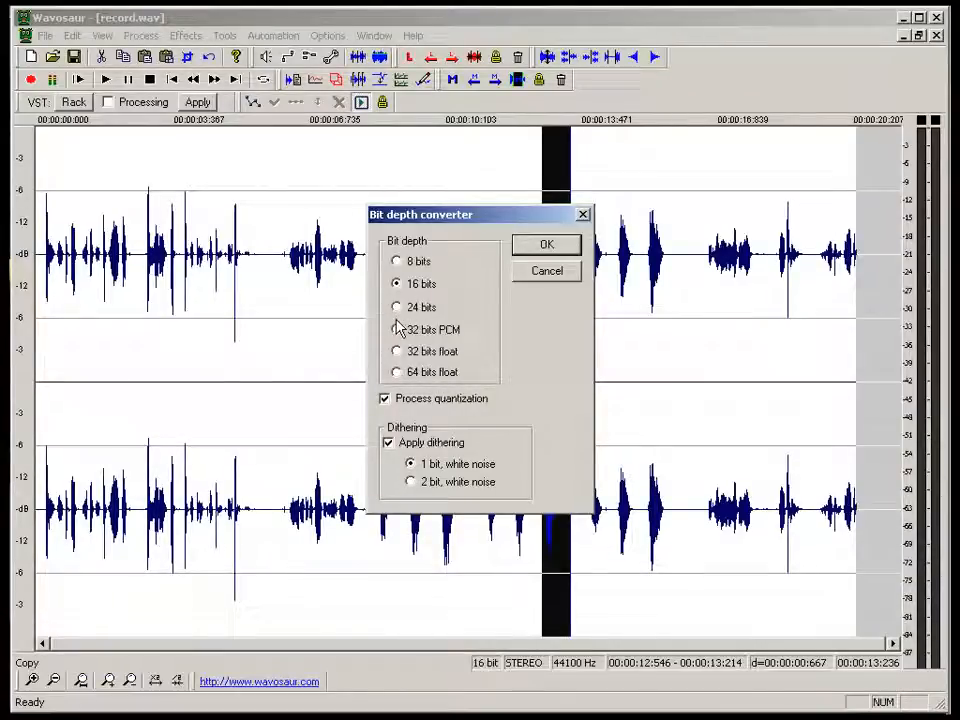
click(547, 272)
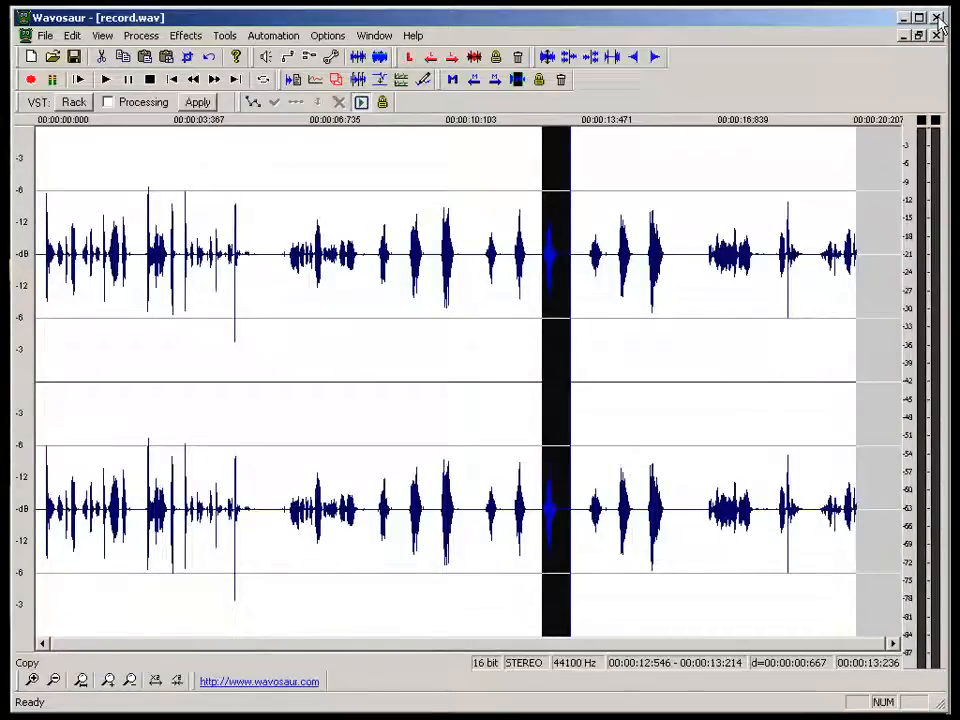
Switch back to DubTurbo and play the beat.
key(alt+Tab)
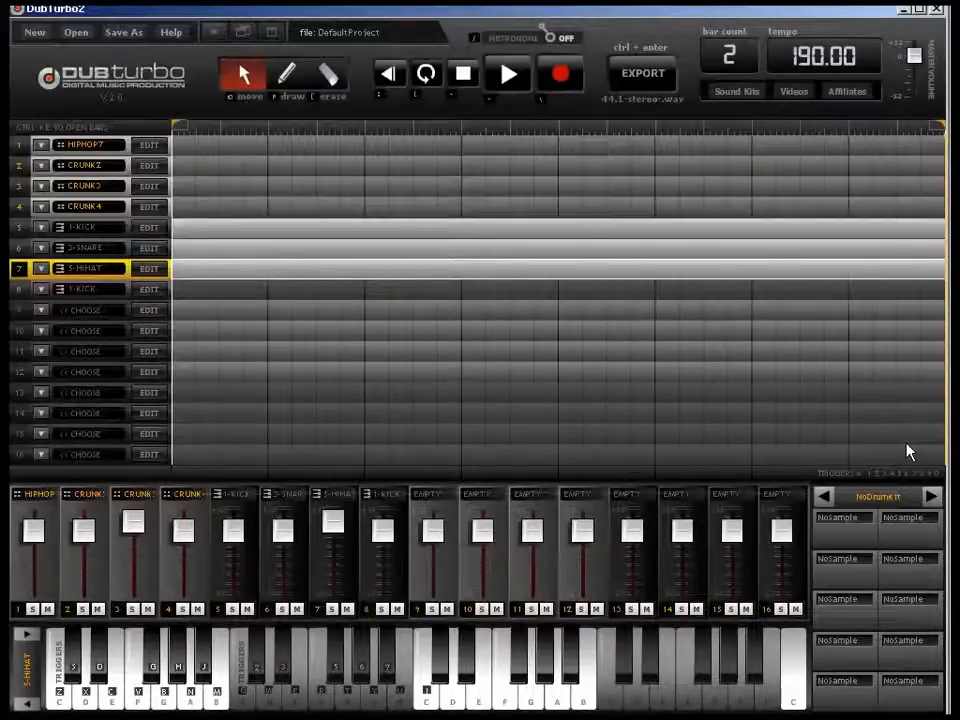
click(641, 387)
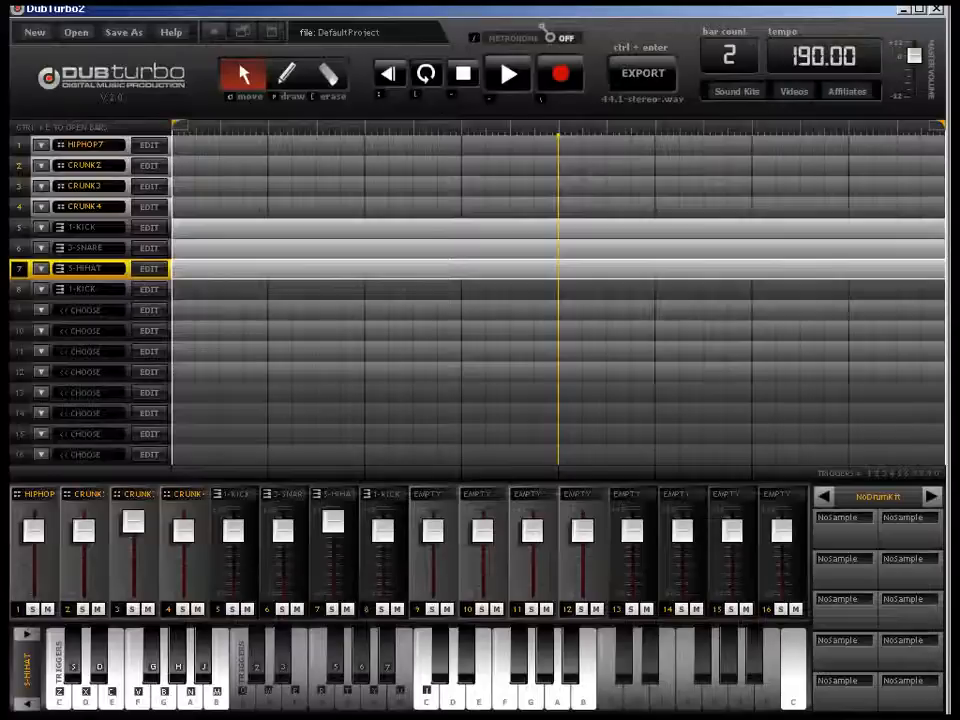
key(space)
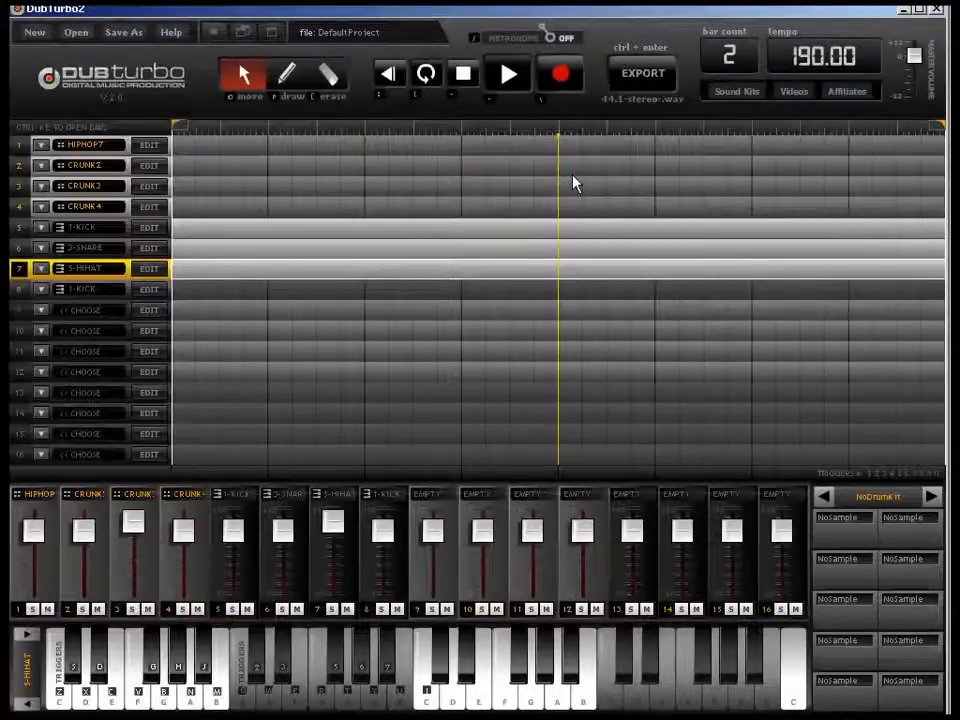